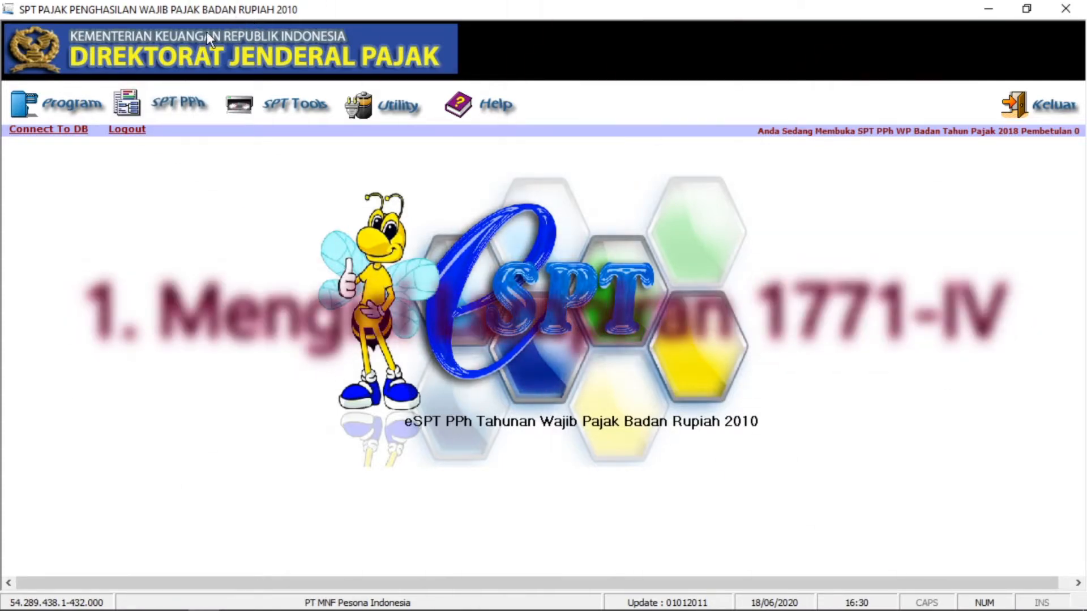
- Open attachment form 1771-IV for PPh Final and non-object income from the regular Lampiran list
{"action": "left_click", "coordinate": [174, 102]}
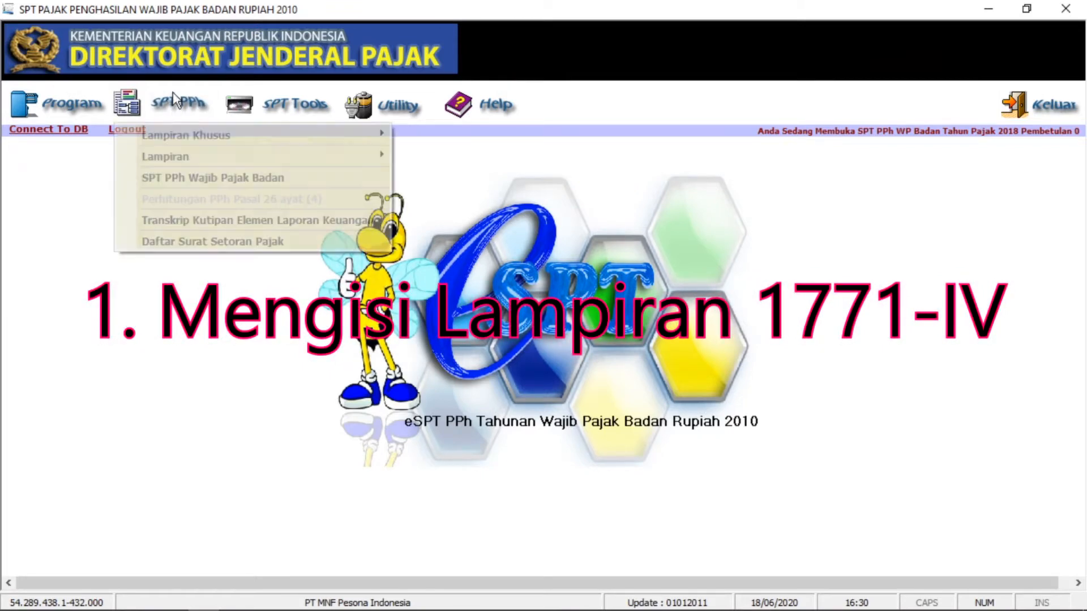
{"action": "left_click", "coordinate": [173, 104]}
{"action": "left_click", "coordinate": [136, 132]}
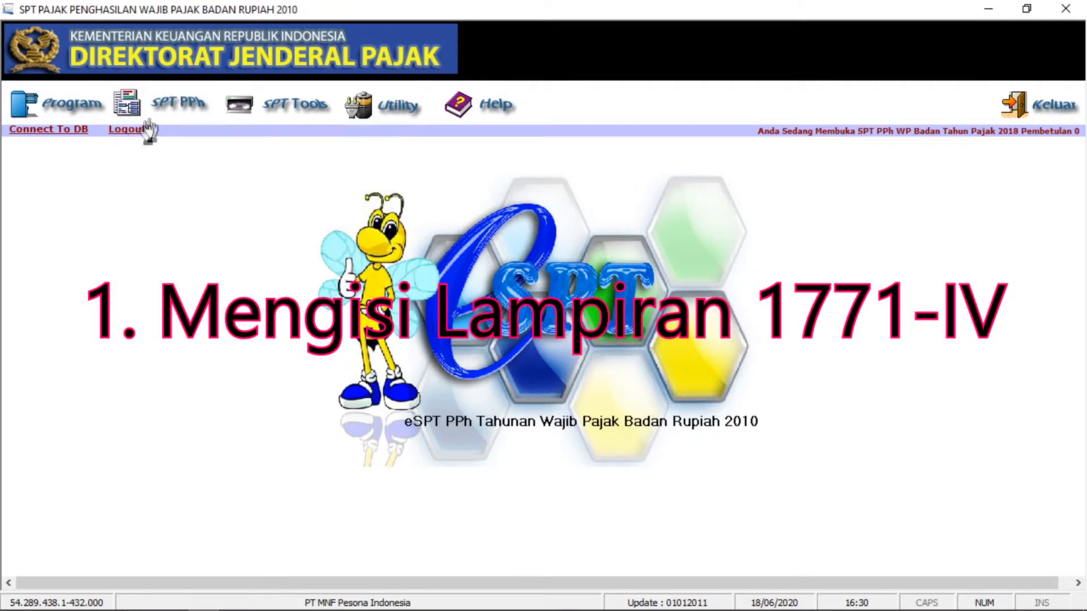
{"action": "left_click", "coordinate": [164, 114]}
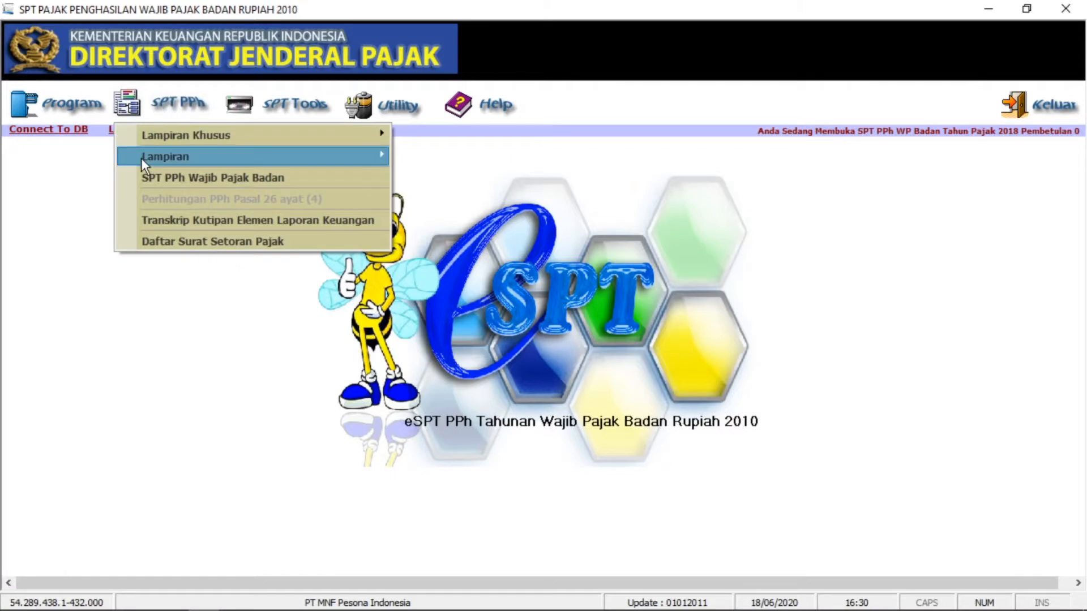
{"action": "mouse_move", "coordinate": [141, 158]}
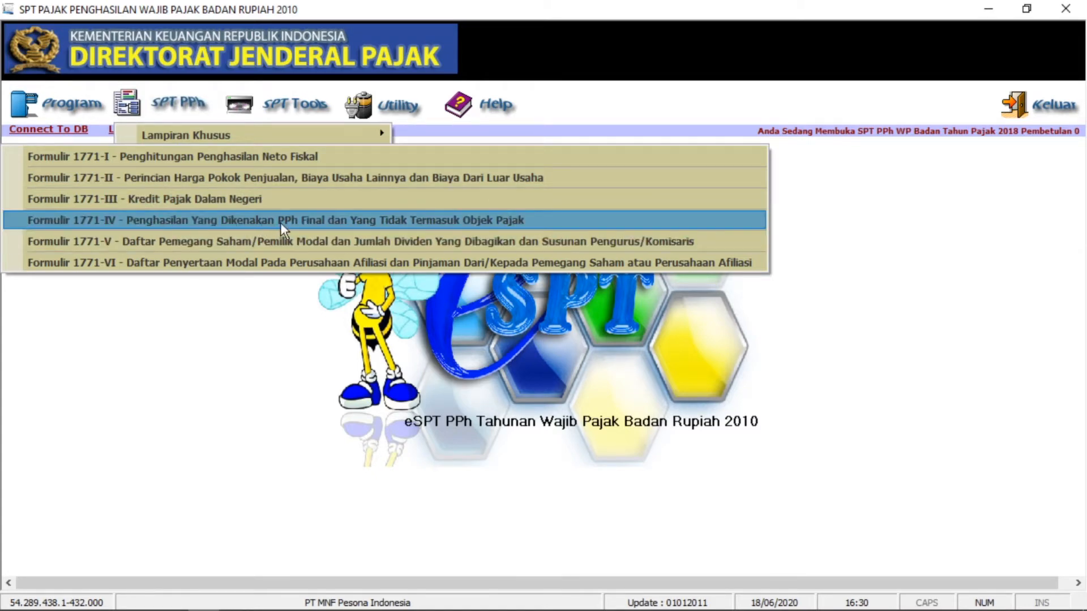
{"action": "left_click", "coordinate": [401, 221]}
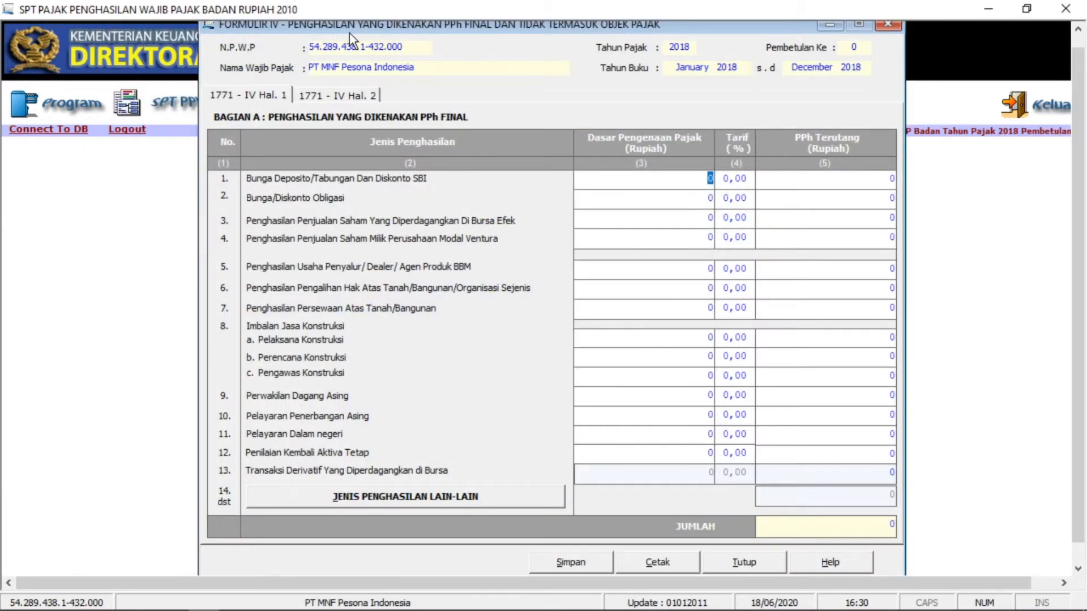
{"action": "left_click_drag", "start_coordinate": [350, 29], "coordinate": [354, 40]}
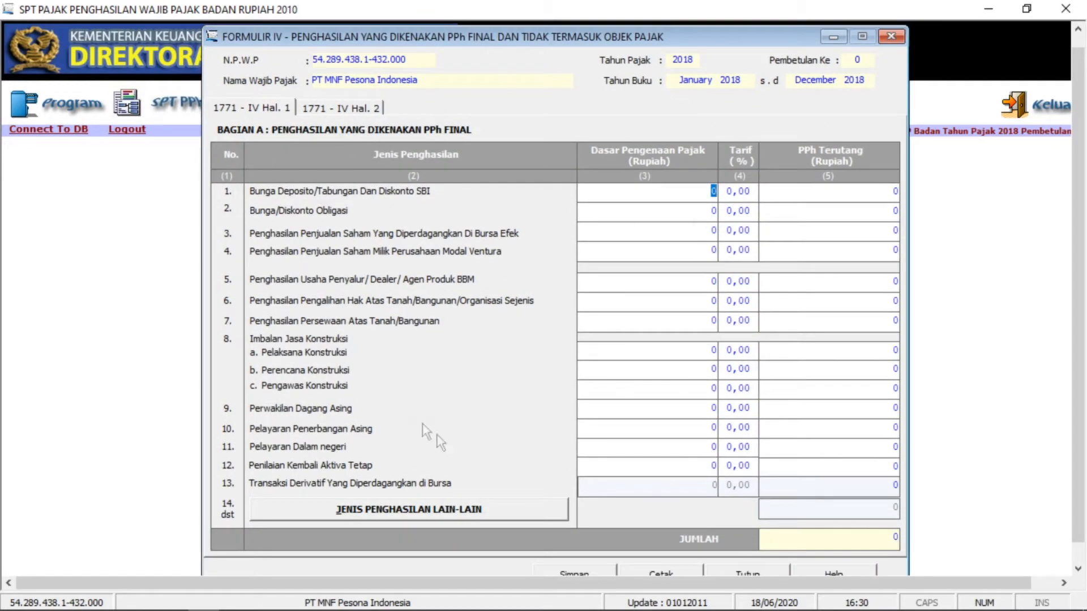
{"action": "left_click", "coordinate": [264, 111]}
{"action": "left_click", "coordinate": [338, 109]}
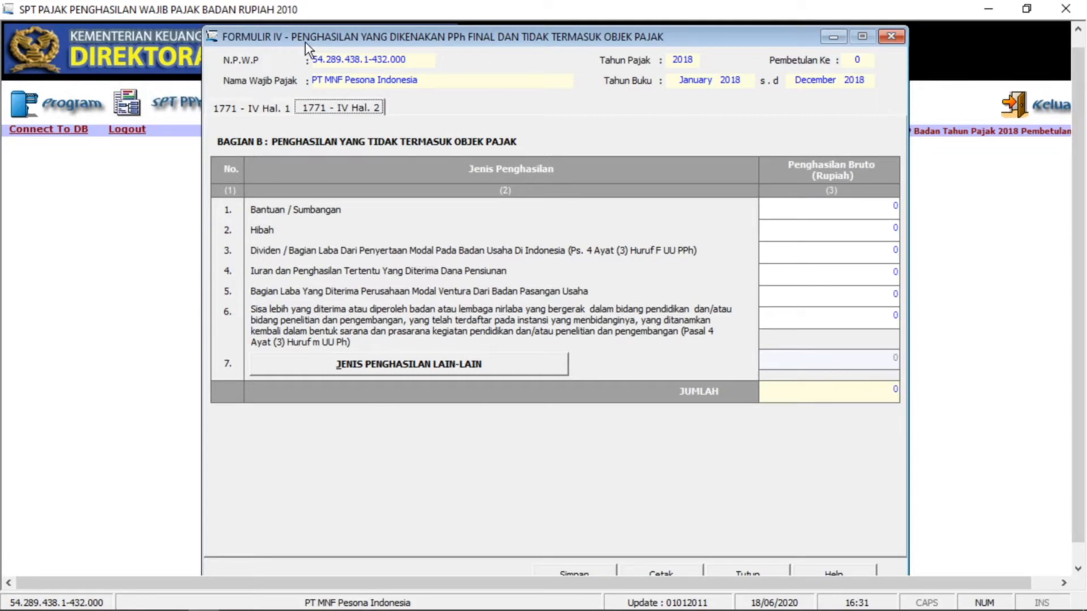
{"action": "left_click", "coordinate": [279, 108]}
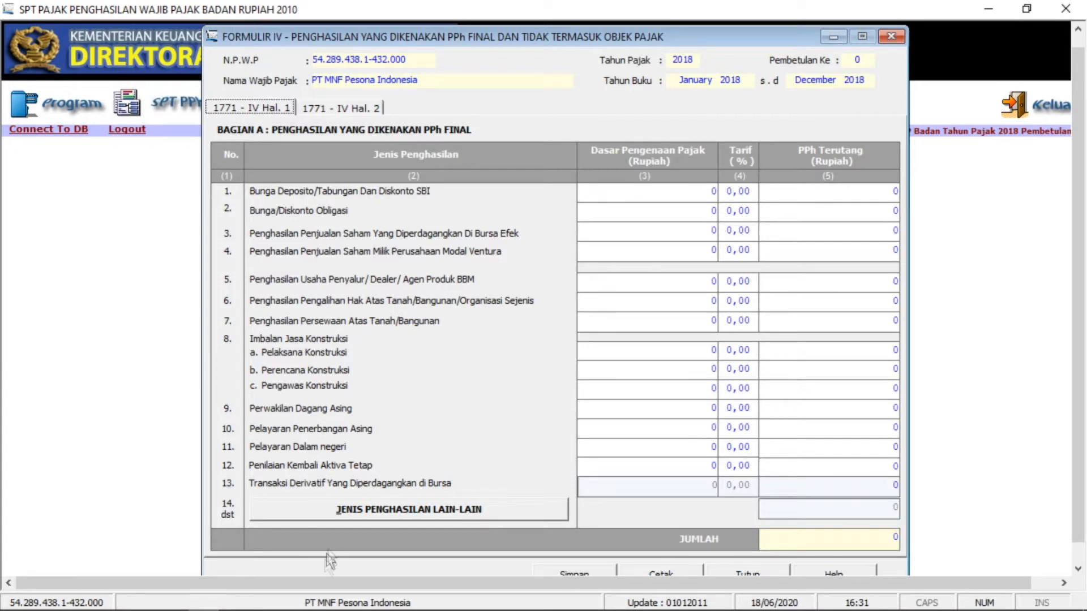
{"action": "left_click", "coordinate": [375, 601]}
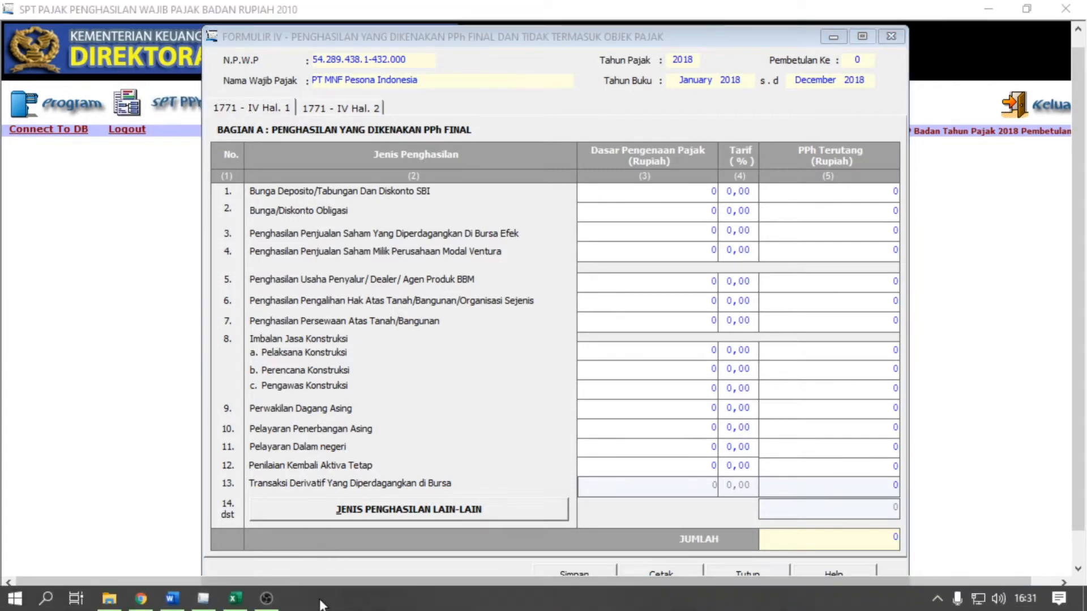
- Check the Rp 120.000.000 Bunga deposito item in the Word tutorial, then minimize Word
{"action": "left_click", "coordinate": [173, 598]}
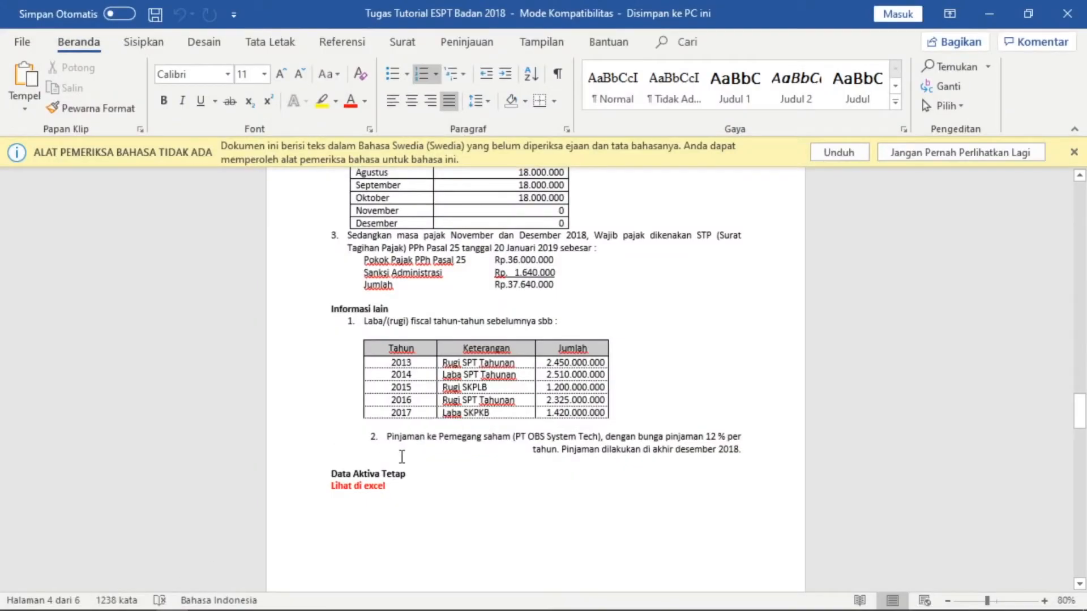
{"action": "scroll", "coordinate": [402, 456], "scroll_direction": "up", "scroll_amount": 15}
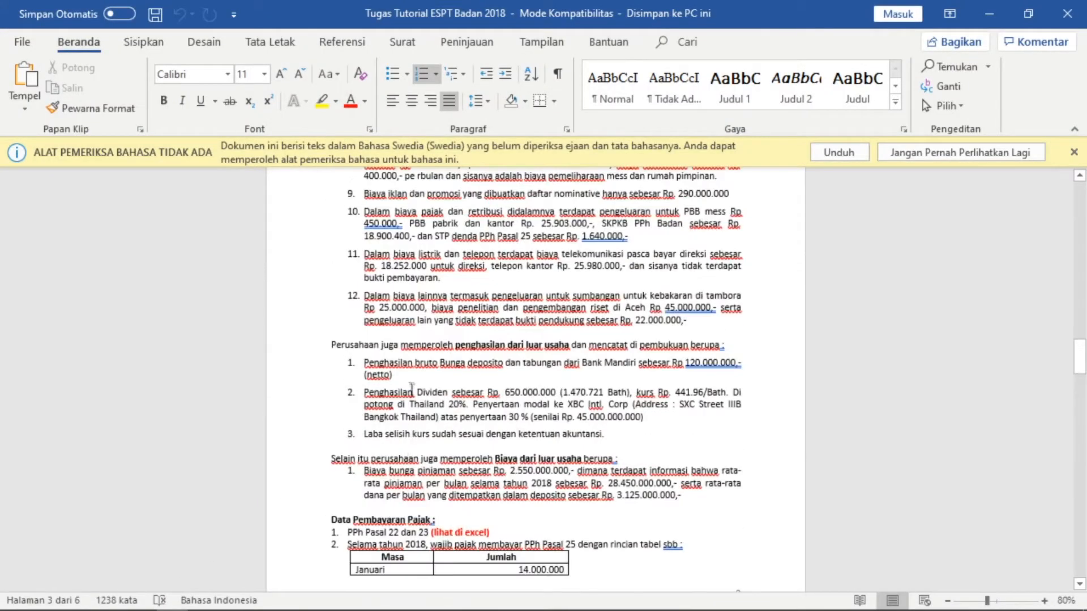
{"action": "left_click", "coordinate": [374, 369]}
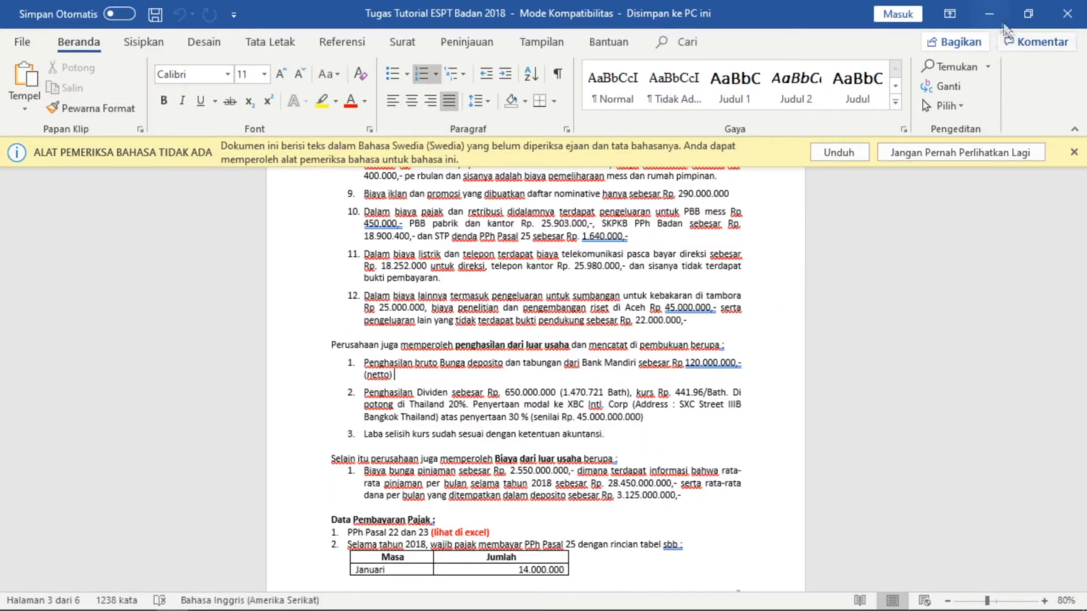
{"action": "left_click", "coordinate": [997, 15]}
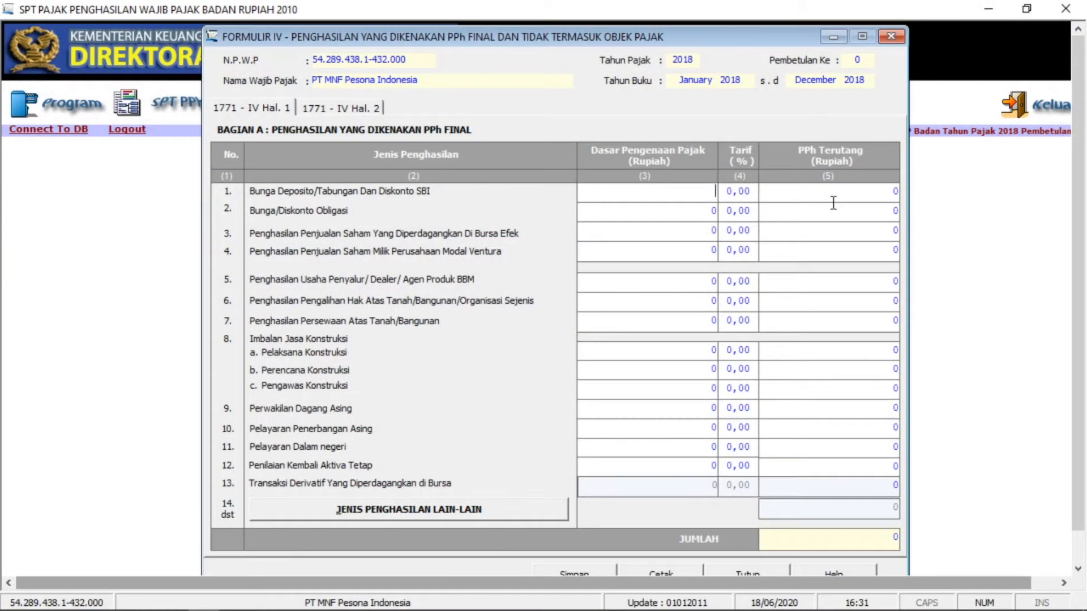
- Enter Bunga Deposito base 150.000.000 at a 20% rate, giving PPh Terutang 30.000.000
{"action": "type", "text": "0.000.000"}
{"action": "key", "text": "Tab"}
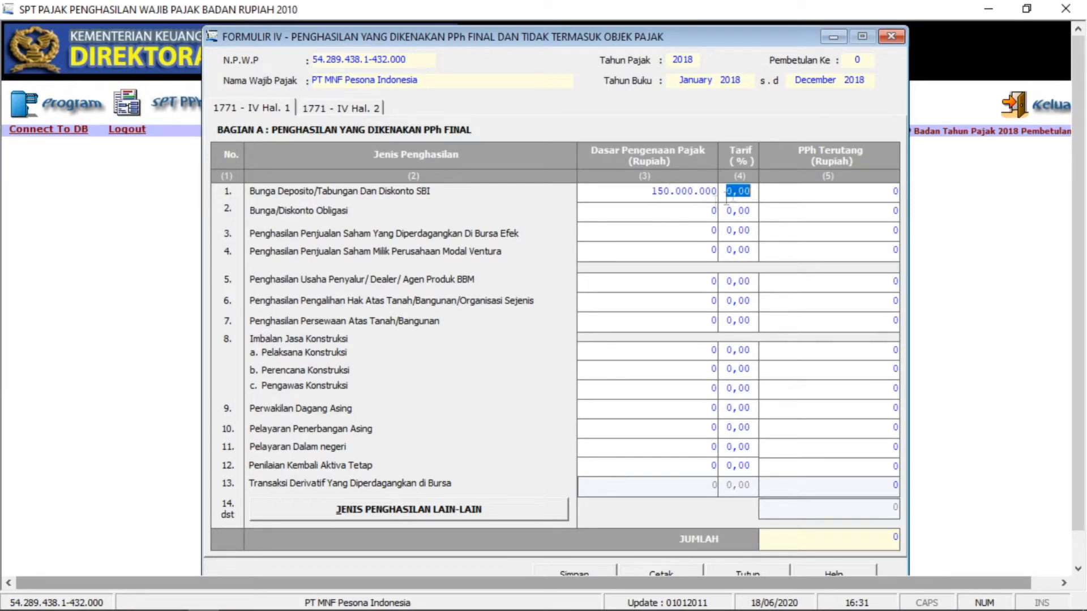
{"action": "type", "text": "20"}
{"action": "left_click", "coordinate": [840, 211]}
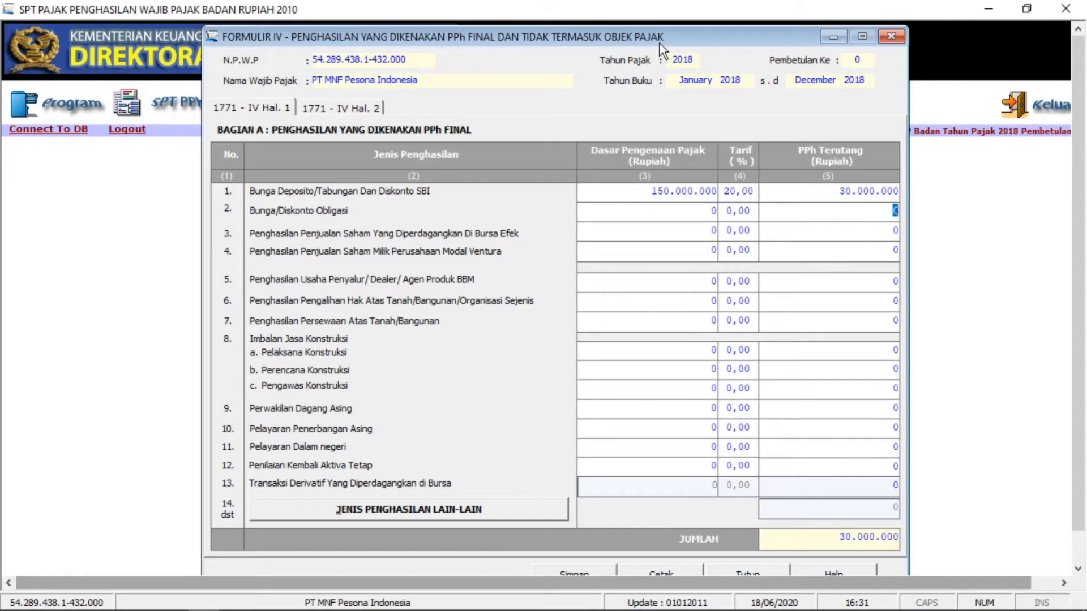
{"action": "left_click_drag", "start_coordinate": [661, 43], "coordinate": [661, 34]}
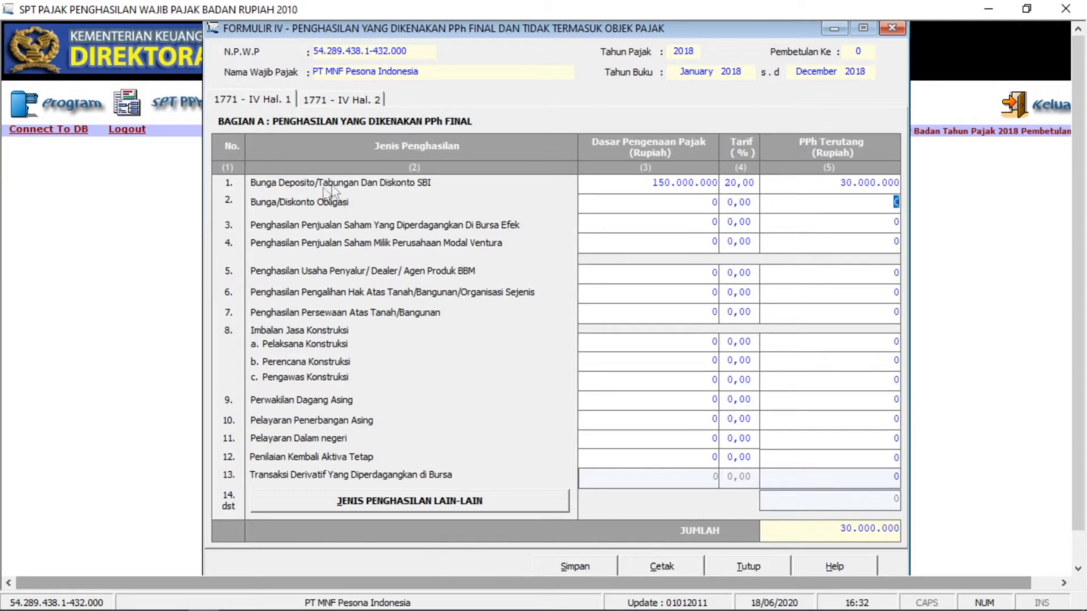
- Save the form 1771-IV entries and close the form
{"action": "left_click", "coordinate": [573, 570]}
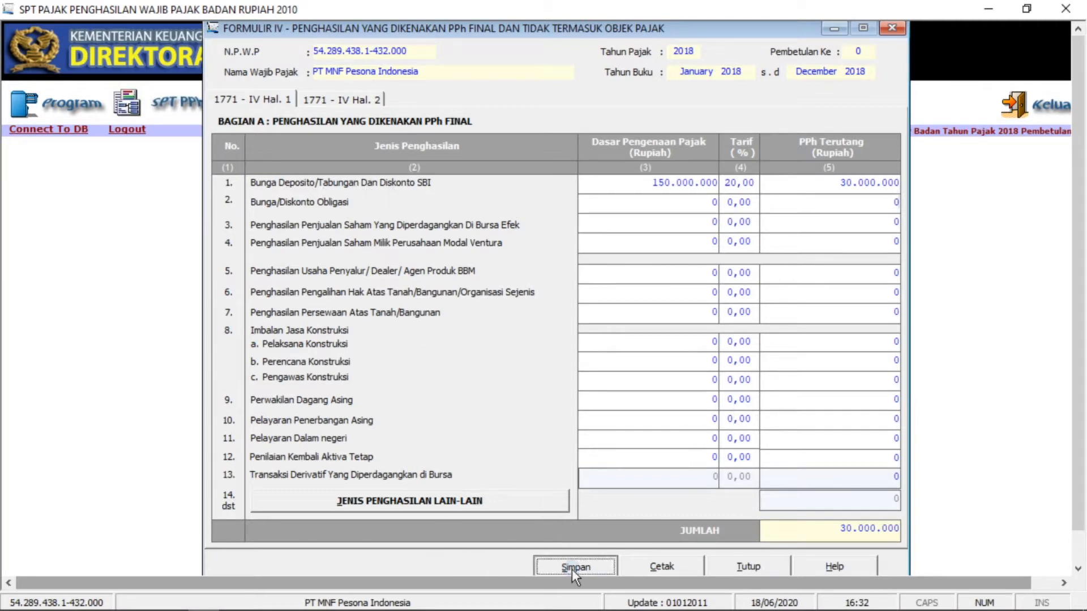
{"action": "left_click", "coordinate": [528, 370]}
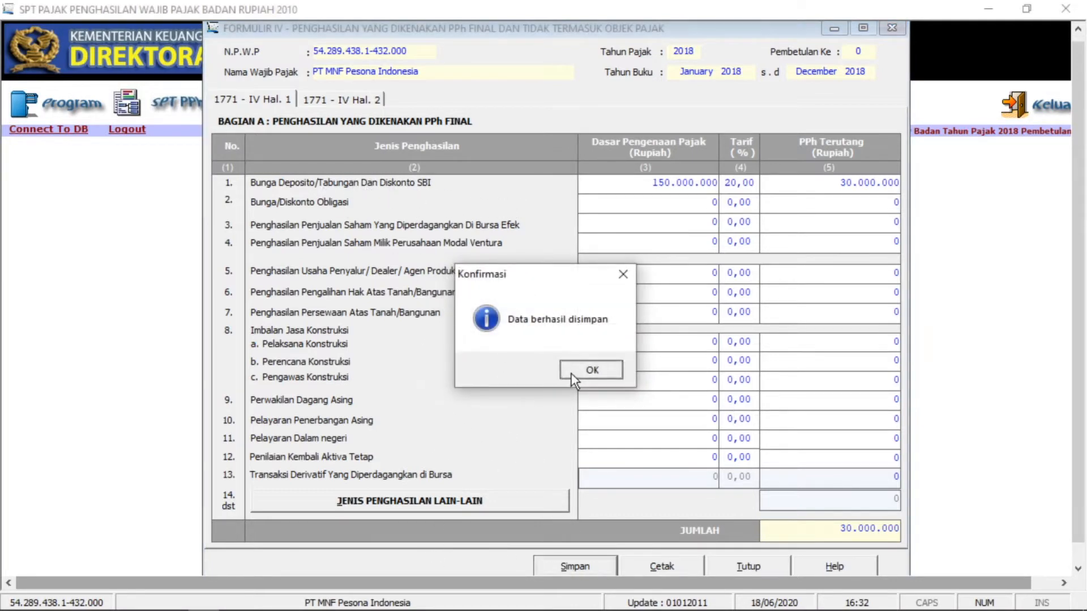
{"action": "left_click", "coordinate": [575, 373]}
{"action": "left_click", "coordinate": [893, 28]}
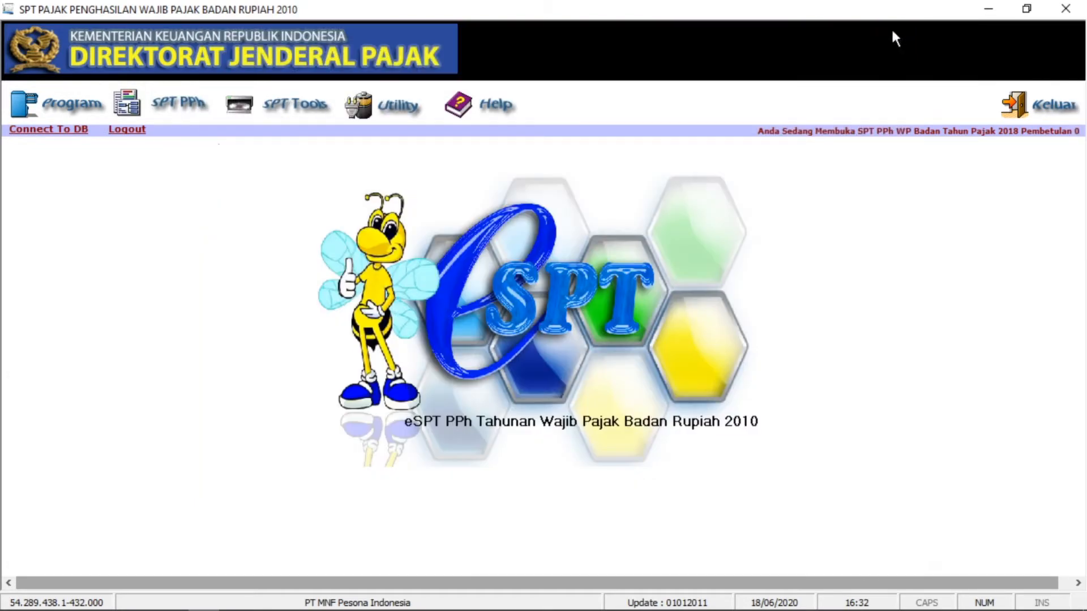
- Reopen form 1771-IV to confirm the 30.000.000 entry persisted, then close it, saving again
{"action": "left_click", "coordinate": [152, 113]}
{"action": "mouse_move", "coordinate": [193, 149]}
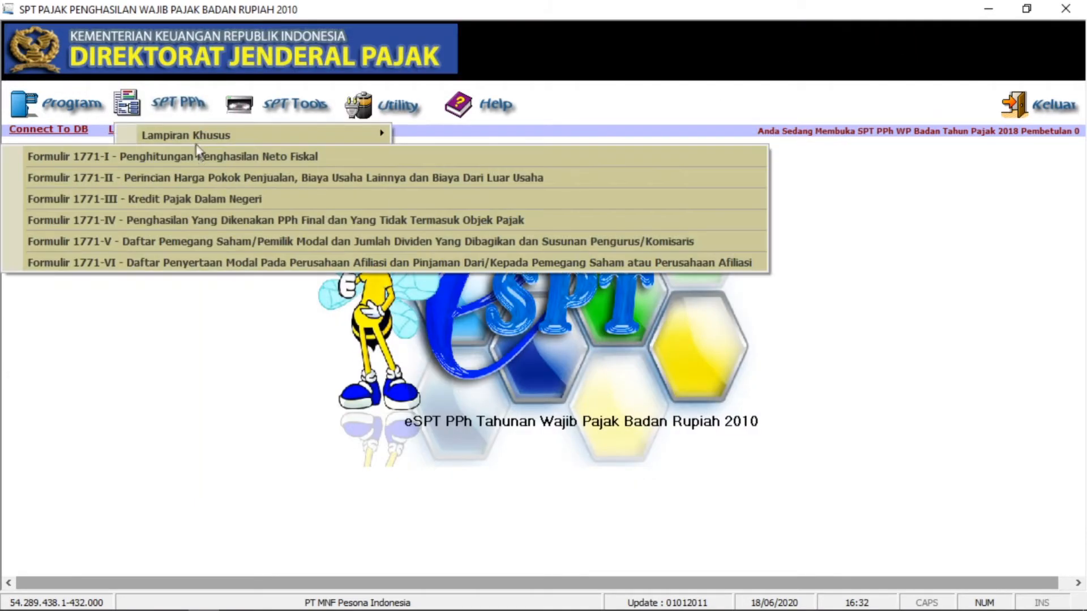
{"action": "left_click", "coordinate": [173, 224]}
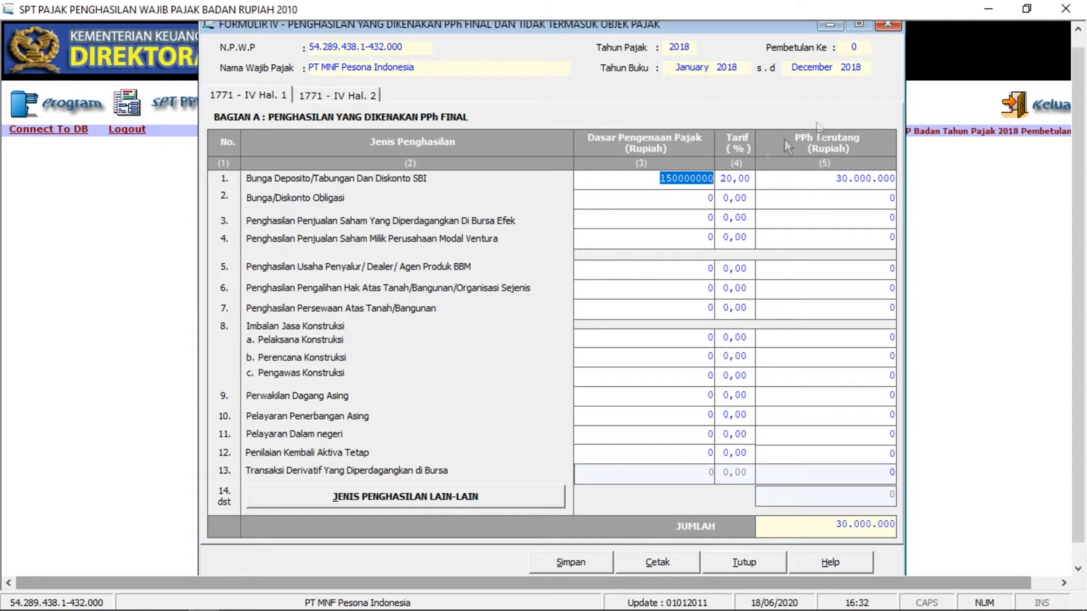
{"action": "left_click", "coordinate": [888, 24]}
{"action": "left_click", "coordinate": [529, 369]}
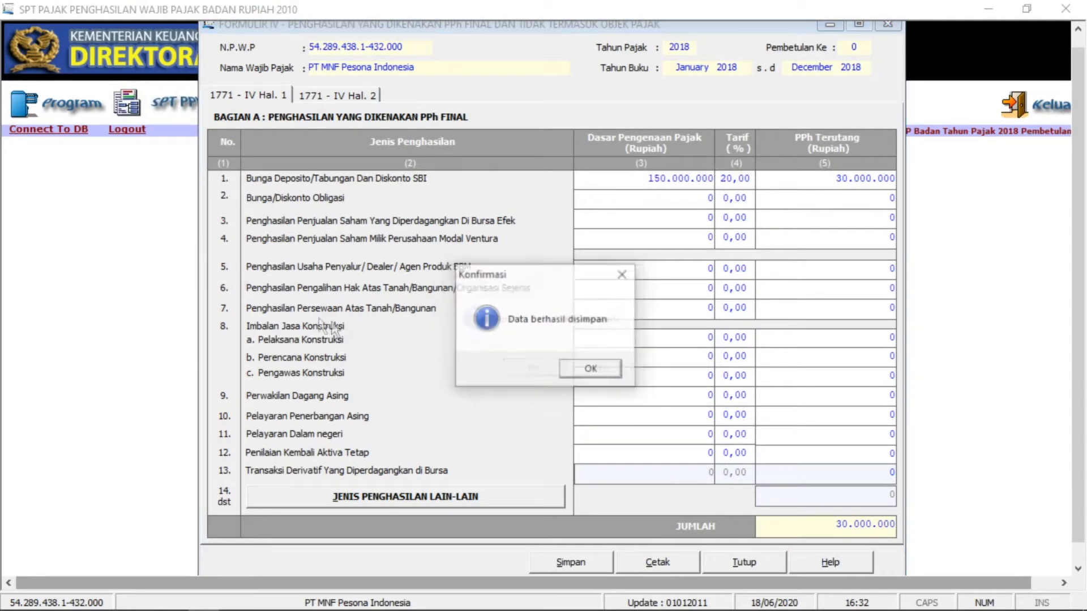
{"action": "left_click", "coordinate": [563, 369]}
{"action": "left_click", "coordinate": [198, 113]}
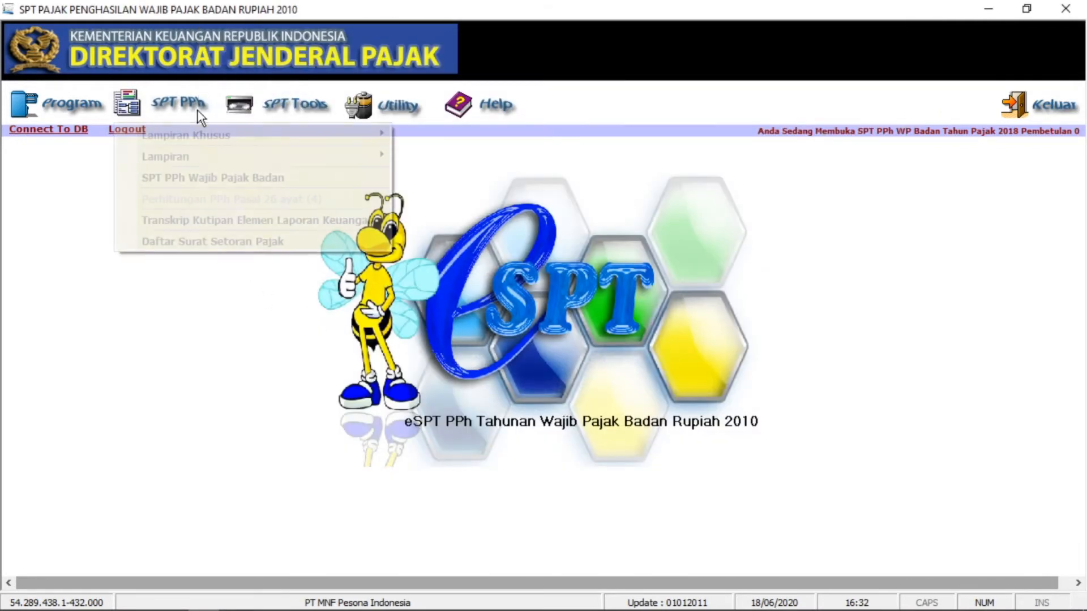
{"action": "left_click", "coordinate": [94, 213]}
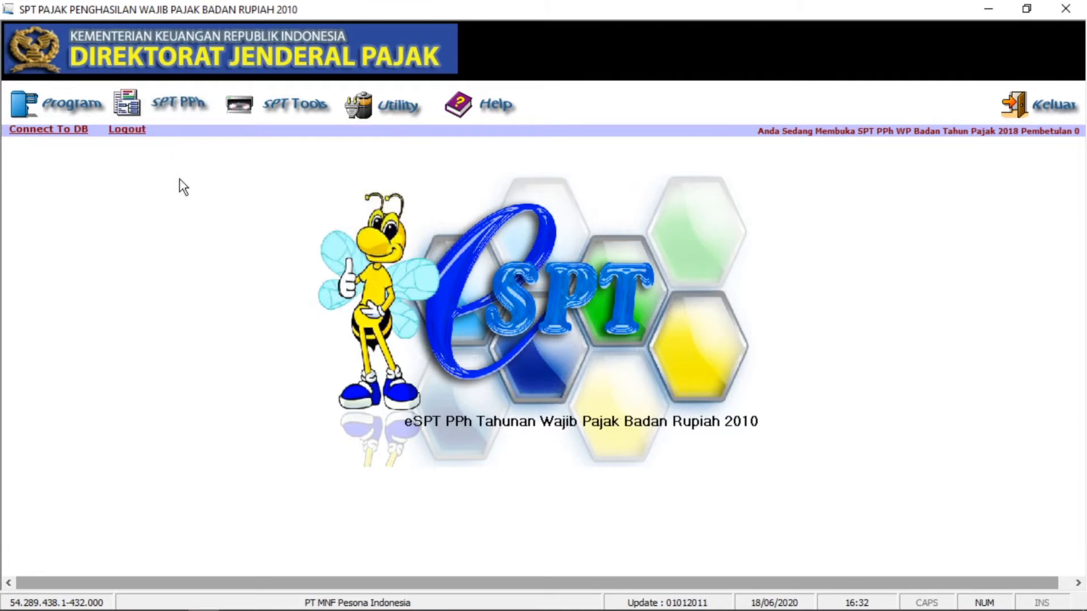
- Open Perhitungan Kompensasi Kerugian Fiskal from Lampiran Khusus and start Ubah R/L editing
{"action": "left_click", "coordinate": [189, 111]}
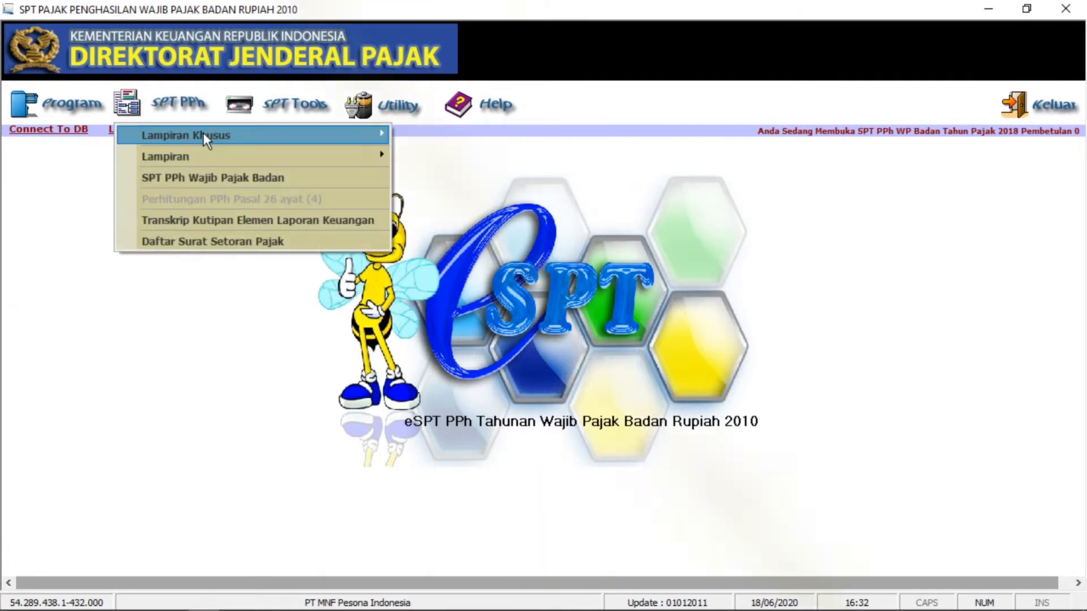
{"action": "mouse_move", "coordinate": [203, 132]}
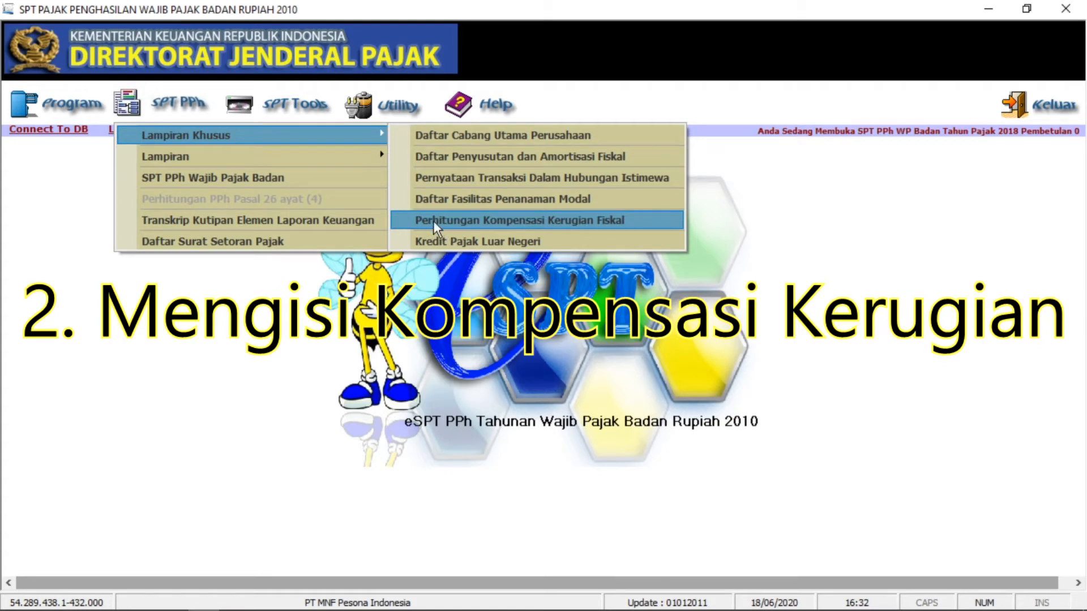
{"action": "left_click", "coordinate": [433, 221]}
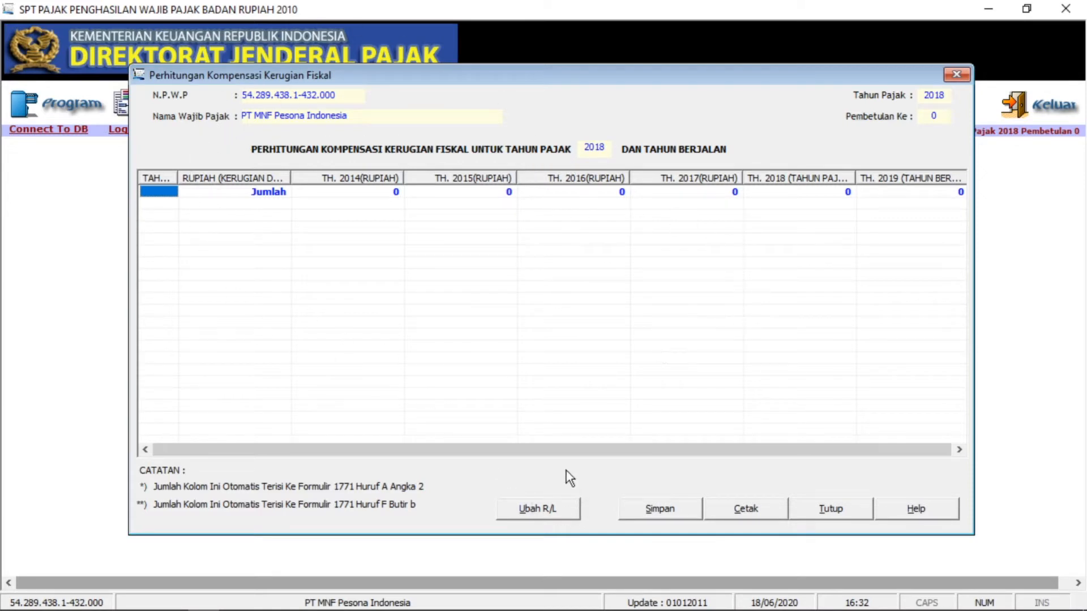
{"action": "left_click", "coordinate": [519, 508]}
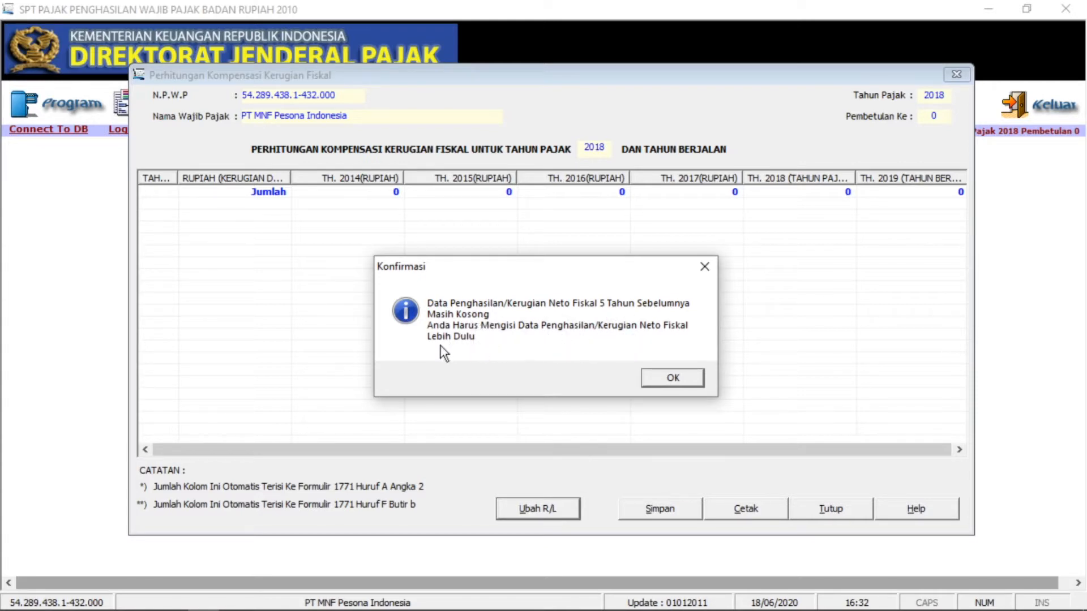
- Dismiss the empty-years warning and check the Word brief, leaving 2008–2012 losses at 0
{"action": "left_click", "coordinate": [660, 382]}
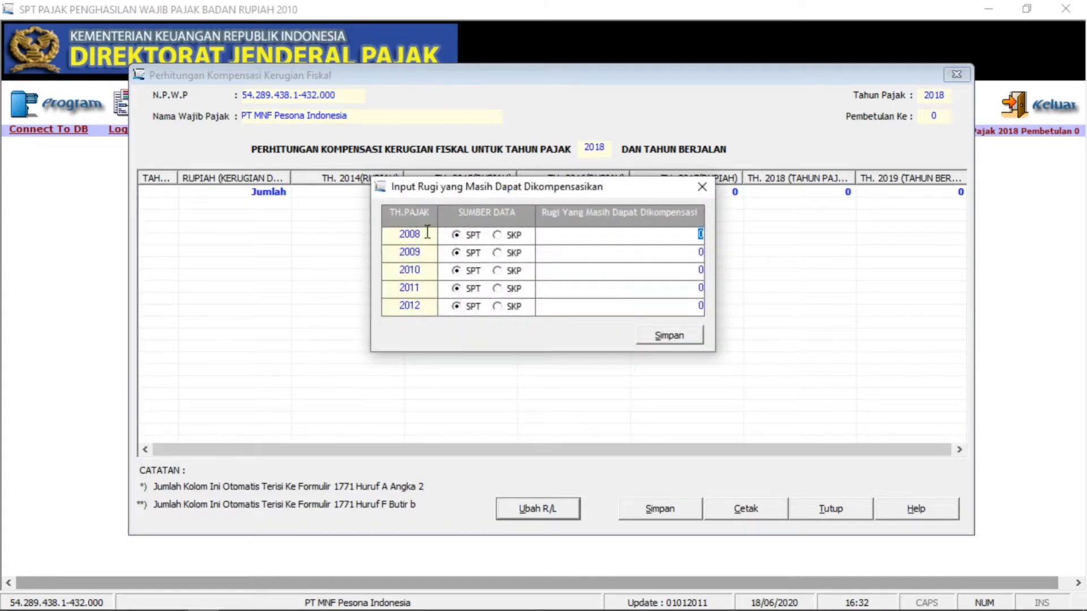
{"action": "mouse_move", "coordinate": [386, 610]}
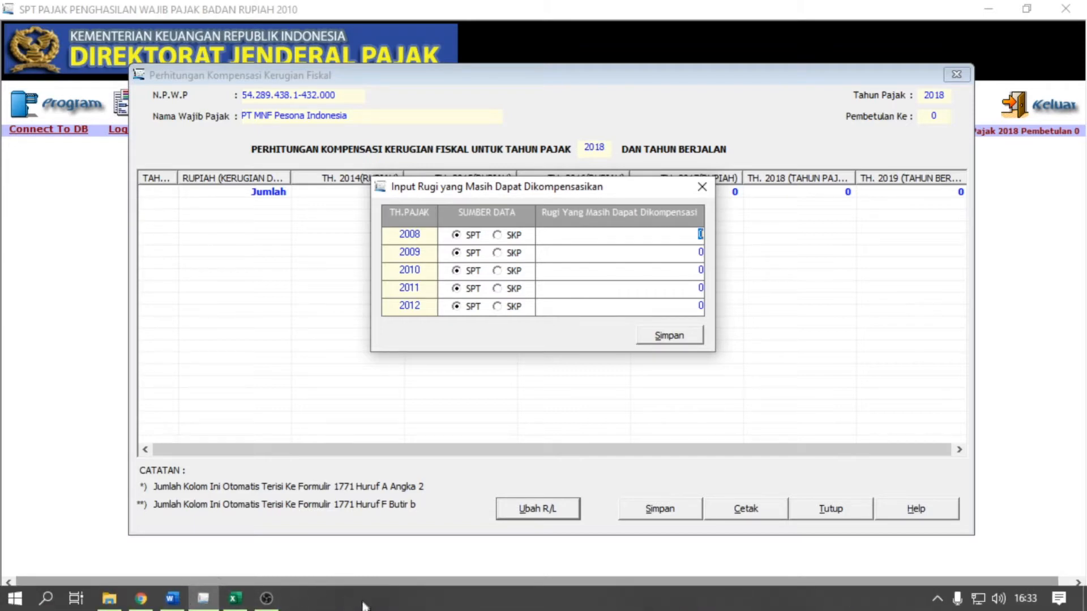
{"action": "left_click", "coordinate": [172, 602]}
{"action": "scroll", "coordinate": [497, 477], "scroll_direction": "down", "scroll_amount": 10}
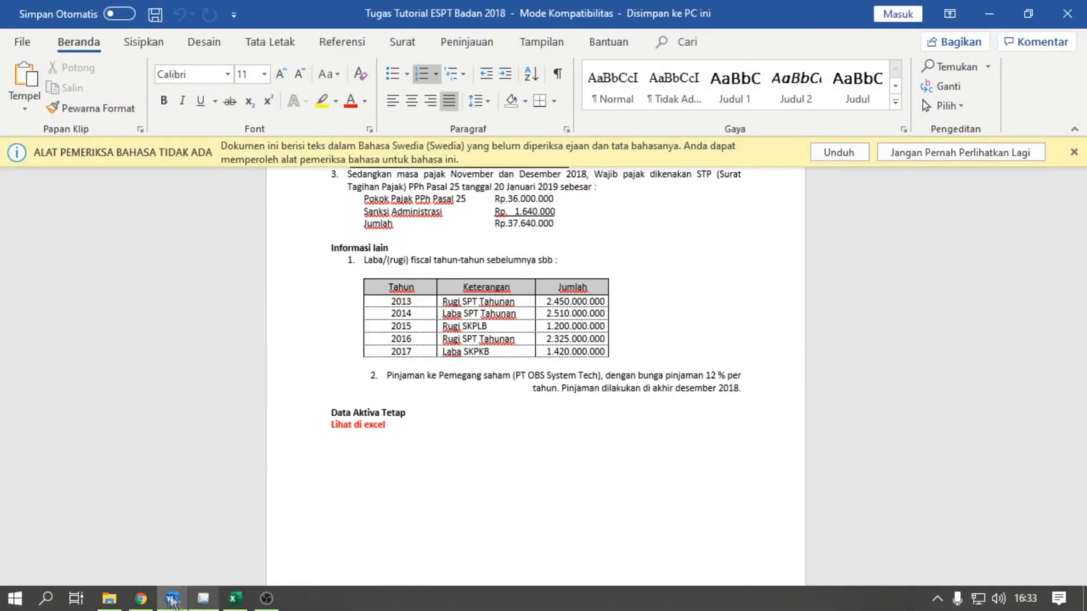
{"action": "left_click", "coordinate": [171, 602]}
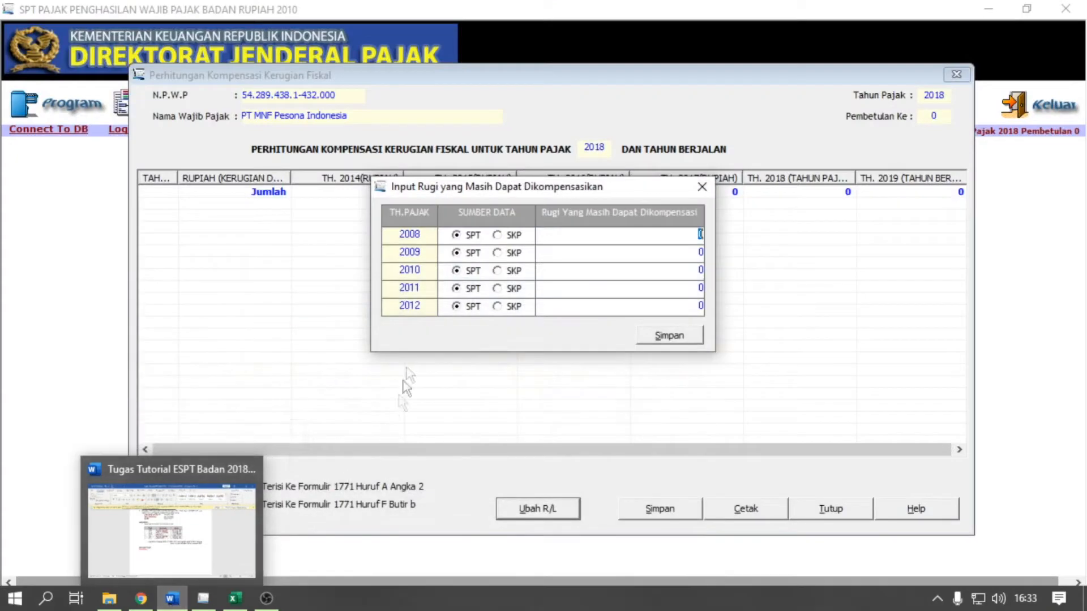
{"action": "key", "text": "Tab"}
{"action": "key", "text": "Tab"}
{"action": "key", "text": "Tab"}
{"action": "key", "text": "Tab"}
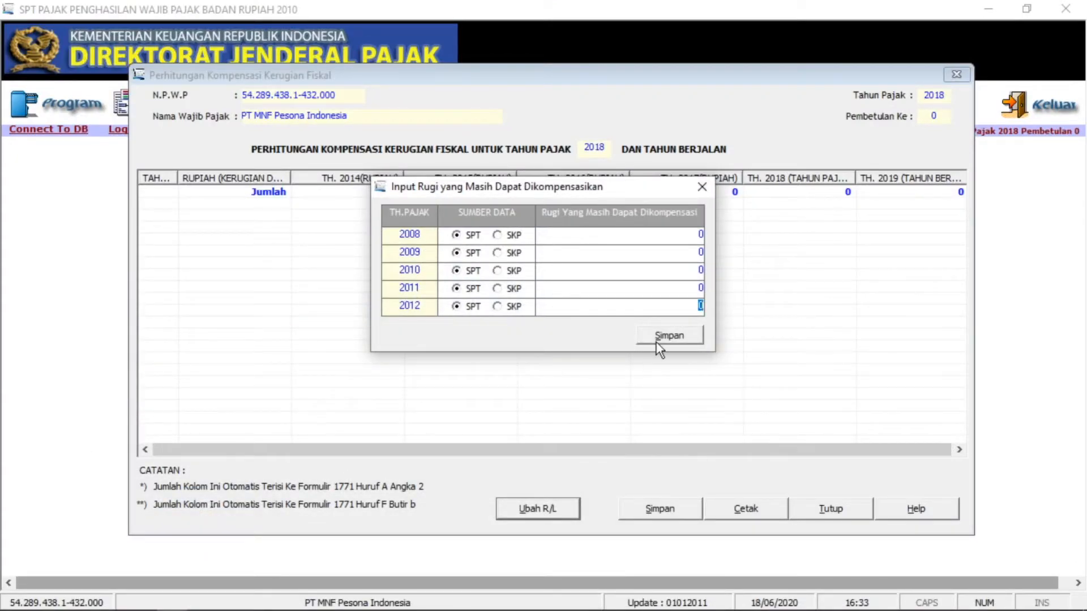
- Save the zero 2008–2012 losses and open the 2013–2017 fiscal profit/loss entry
{"action": "left_click", "coordinate": [657, 342]}
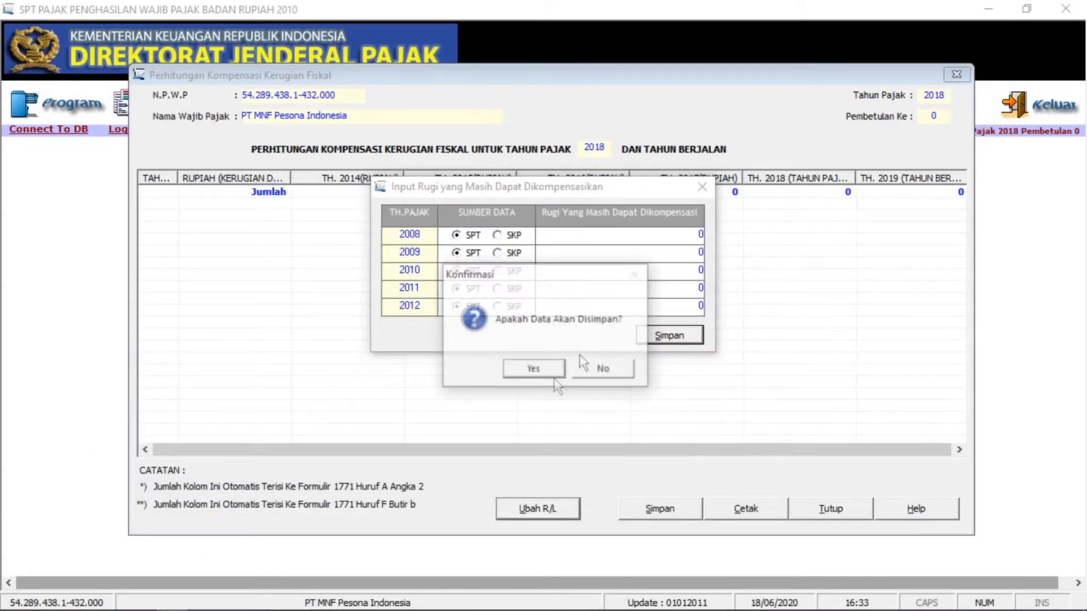
{"action": "left_click", "coordinate": [535, 369]}
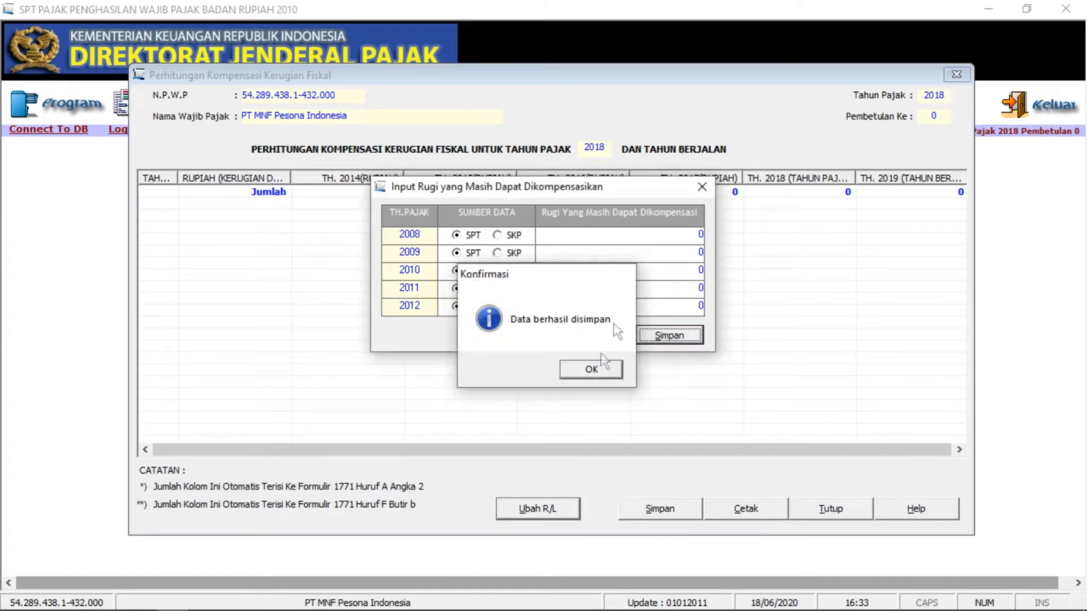
{"action": "left_click", "coordinate": [592, 369]}
{"action": "left_click", "coordinate": [702, 186]}
{"action": "left_click", "coordinate": [562, 513]}
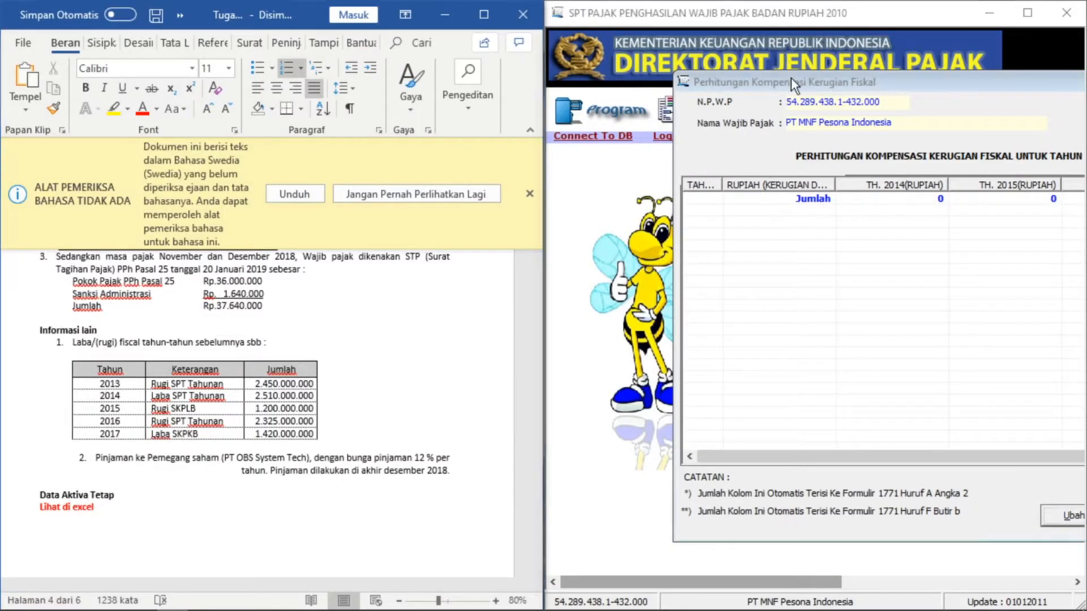
- Dock the tax program beside the Word brief's 2013–2017 profit/loss table and reopen Ubah R/L
{"action": "left_click_drag", "start_coordinate": [790, 85], "coordinate": [631, 102]}
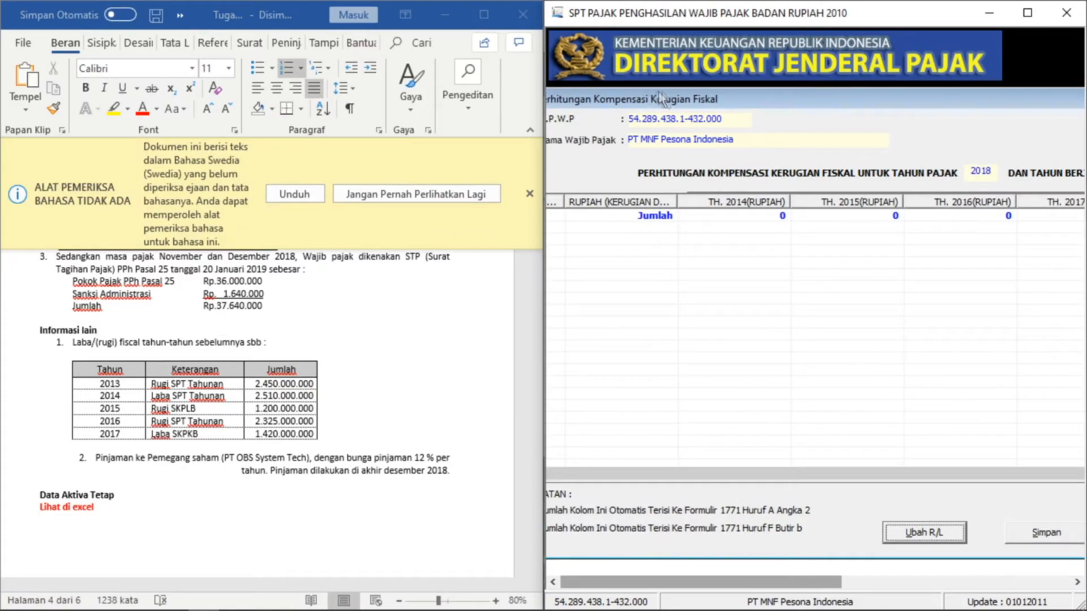
{"action": "left_click_drag", "start_coordinate": [538, 200], "coordinate": [468, 201]}
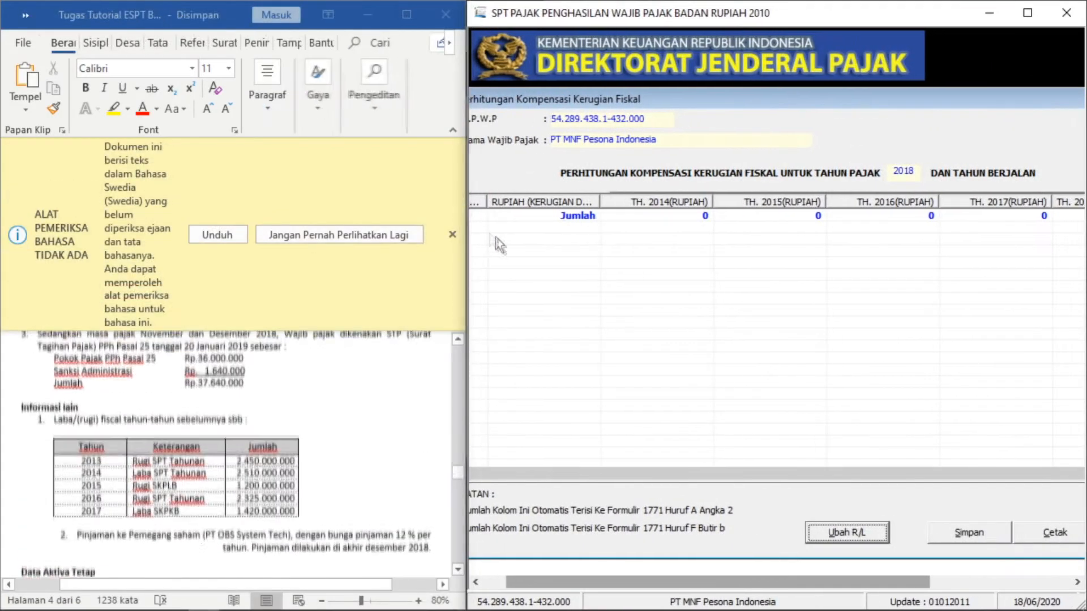
{"action": "left_click", "coordinate": [451, 234]}
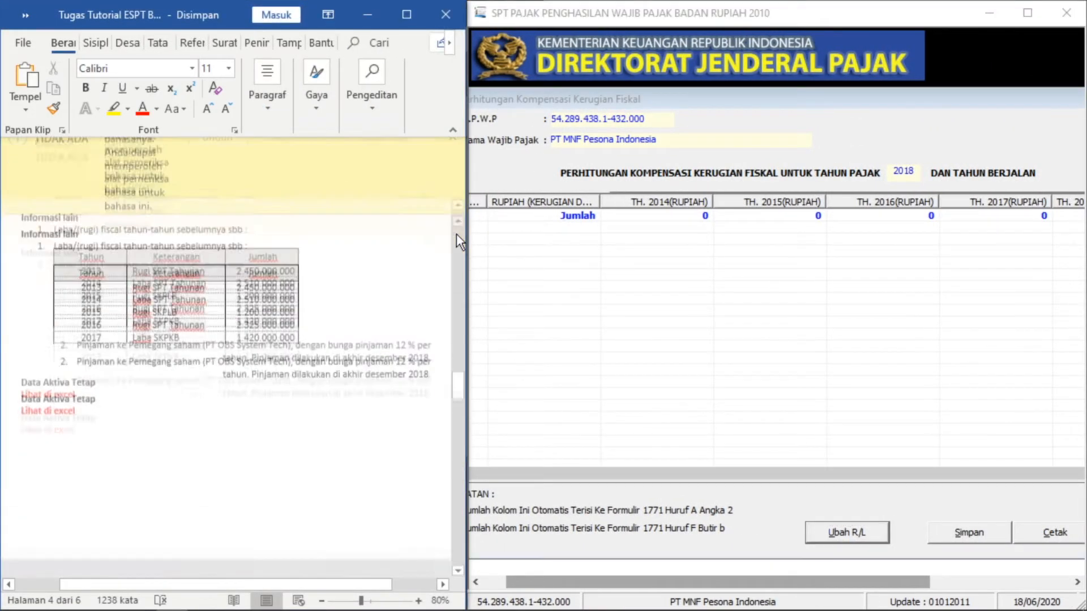
{"action": "scroll", "coordinate": [341, 379], "scroll_direction": "up", "scroll_amount": 2}
{"action": "left_click", "coordinate": [768, 508]}
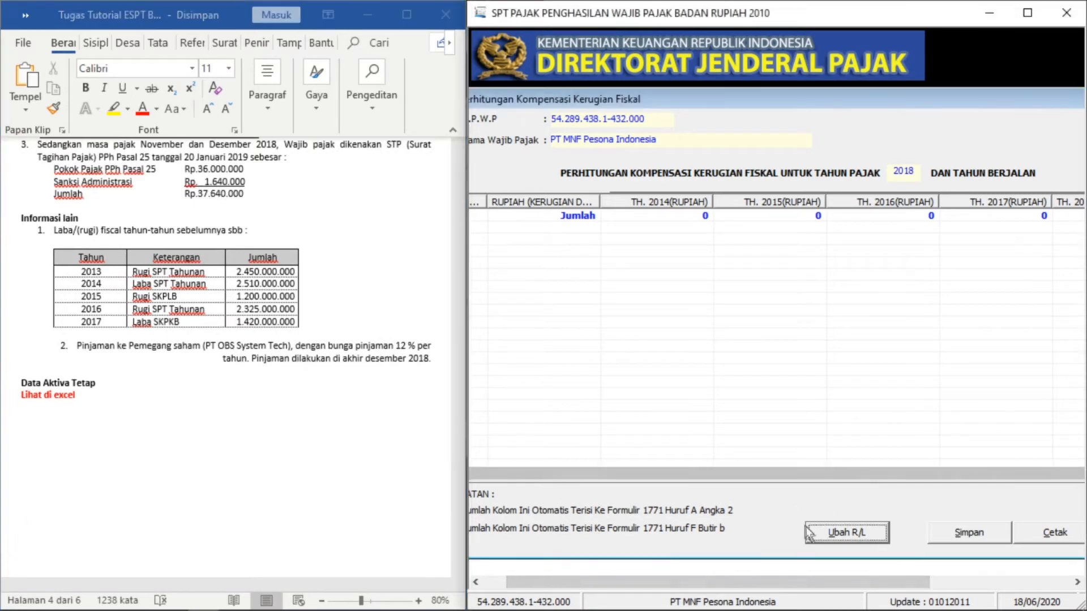
{"action": "left_click", "coordinate": [820, 536]}
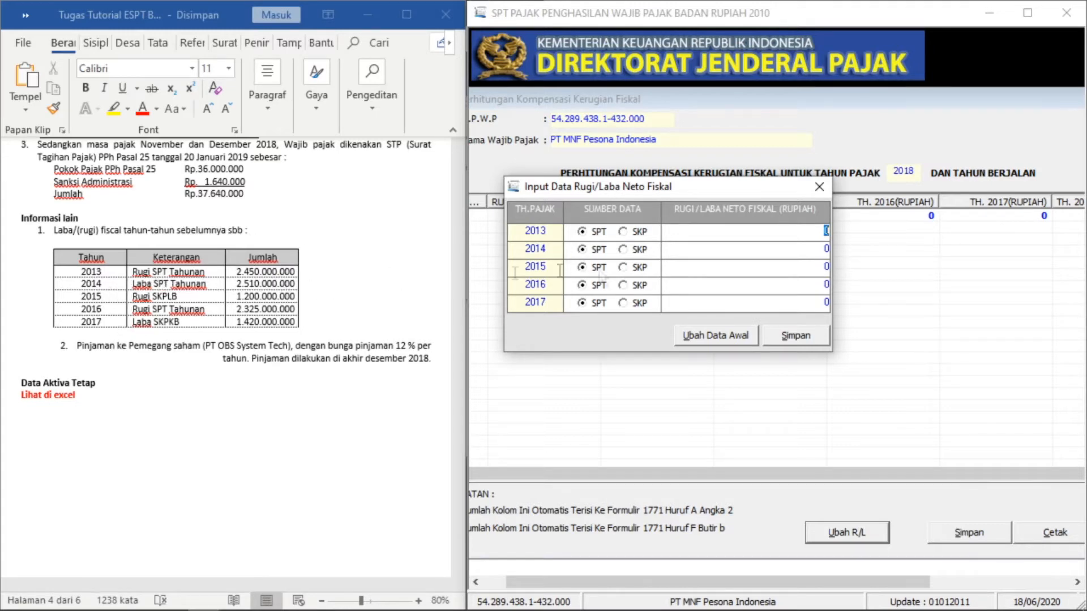
- Enter the 2013 loss and the 2014 profit of 2.510.000.000, keeping SPT as source
{"action": "left_click", "coordinate": [585, 232]}
{"action": "left_click", "coordinate": [730, 236]}
{"action": "left_click", "coordinate": [734, 250]}
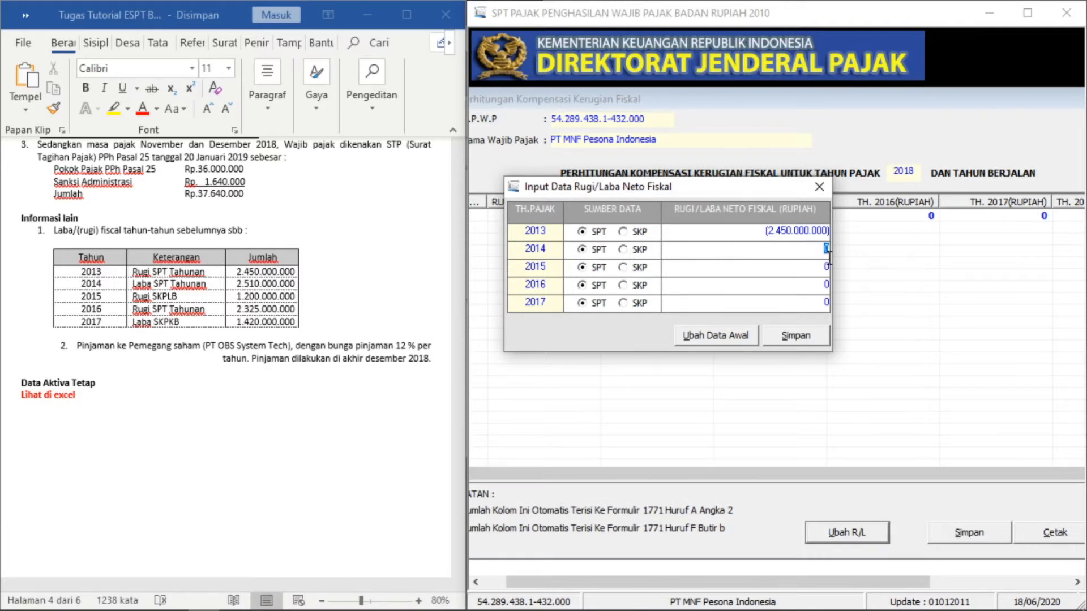
{"action": "type", "text": "2.51"}
{"action": "type", "text": "0.00"}
{"action": "type", "text": "0.000"}
{"action": "key", "text": "Return"}
- Mark 2015 as SKP with a fiscal loss of -1.200.000.000
{"action": "left_click", "coordinate": [623, 267]}
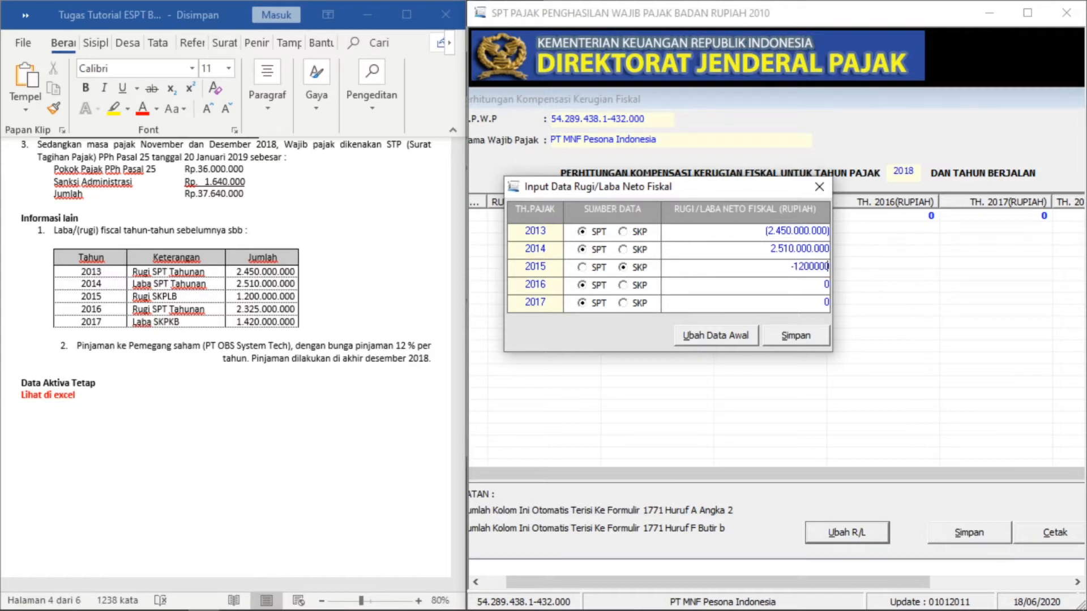
{"action": "type", "text": "-12000000000"}
{"action": "key", "text": "Tab"}
{"action": "left_click", "coordinate": [830, 268]}
{"action": "type", "text": "-1200000000"}
{"action": "key", "text": "Tab"}
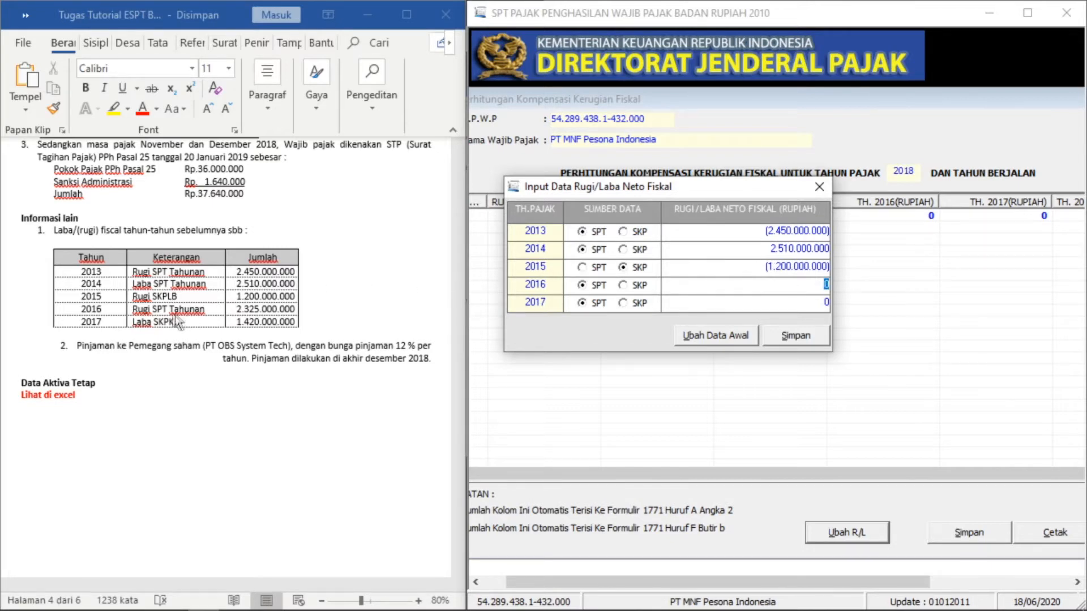
- Enter the 2016 loss of -2.325.000.000 from SPT and mark 2017 as SKP
{"action": "left_click", "coordinate": [586, 285]}
{"action": "left_click", "coordinate": [737, 293]}
{"action": "type", "text": "-2325000000"}
{"action": "key", "text": "Tab"}
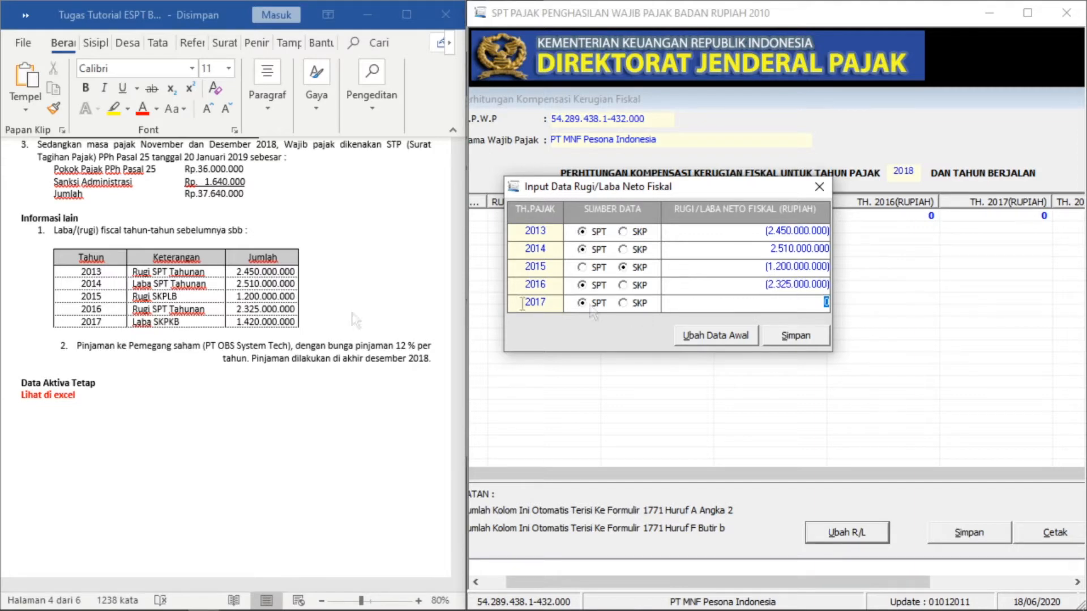
{"action": "left_click", "coordinate": [633, 304]}
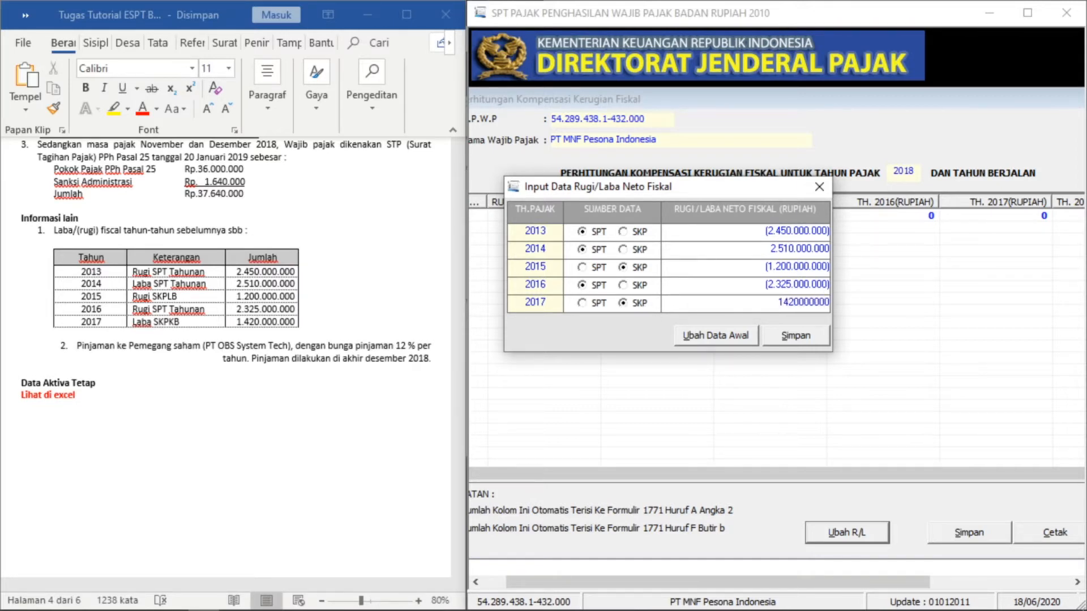
{"action": "left_click", "coordinate": [711, 288]}
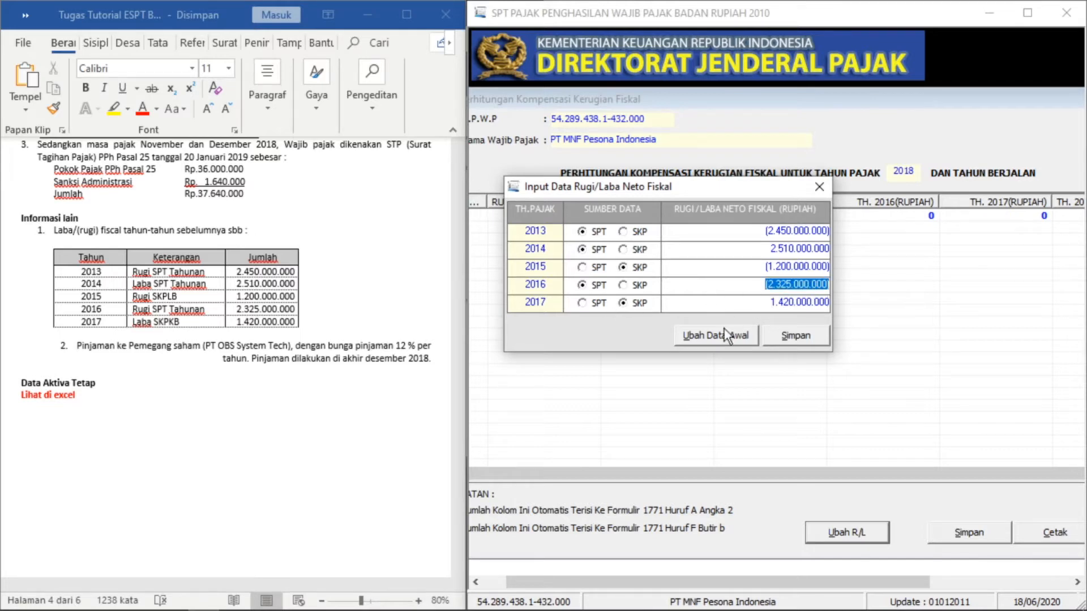
- Save the 2013–2017 profit and loss figures and close the entry
{"action": "left_click", "coordinate": [773, 338]}
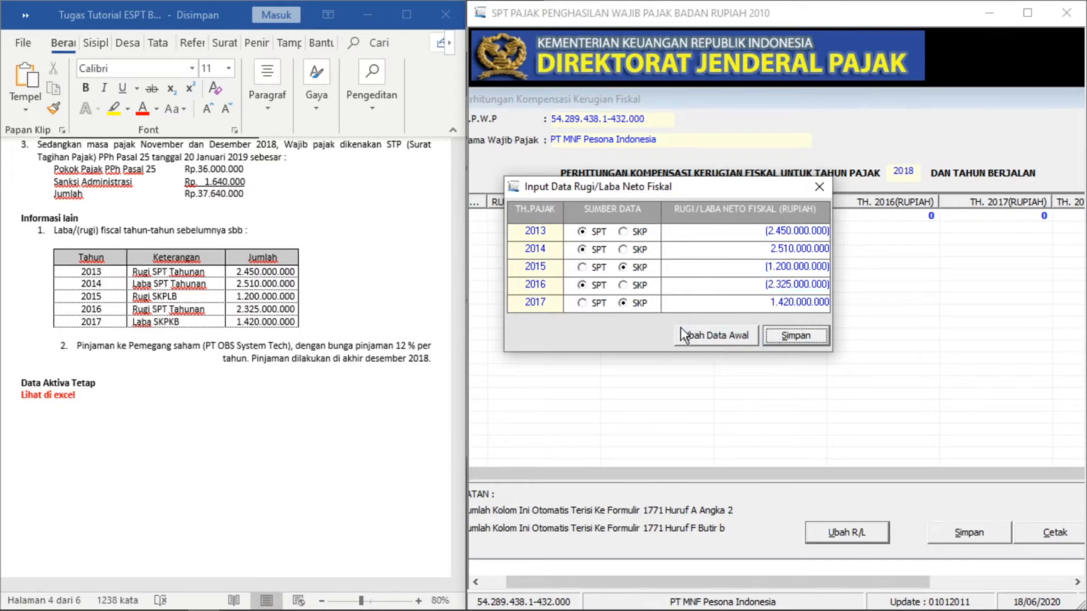
{"action": "left_click", "coordinate": [605, 369]}
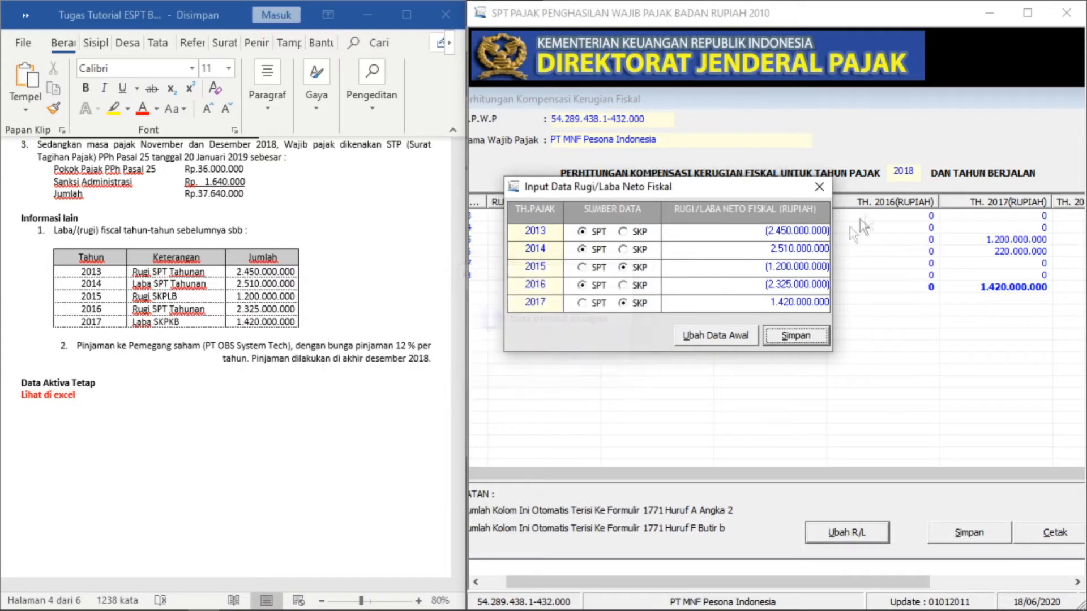
{"action": "left_click", "coordinate": [819, 188]}
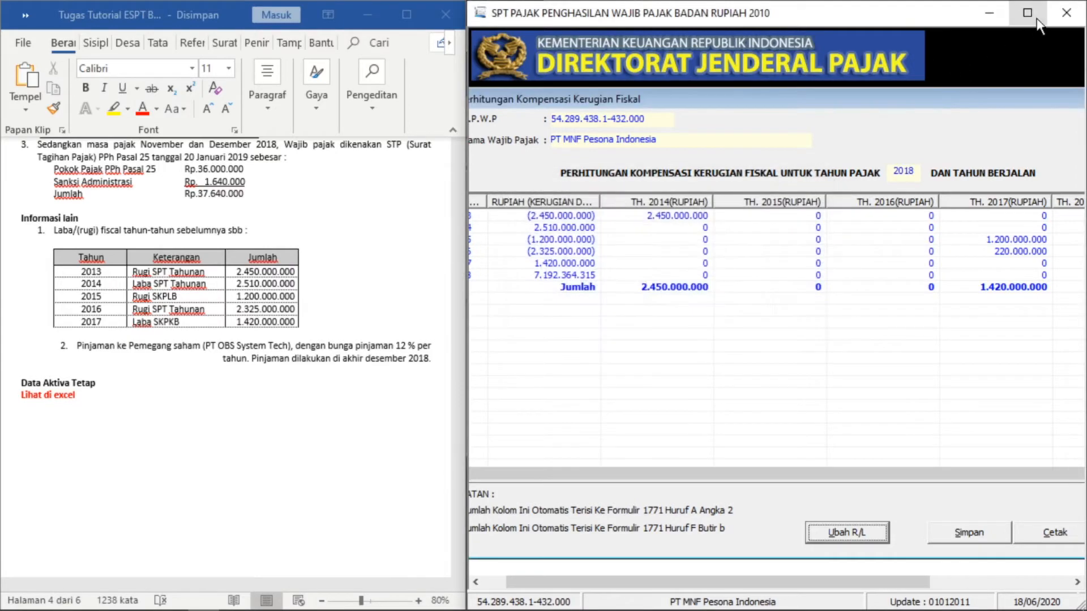
- Save the loss compensation calculation with 2.105.000.000 compensated for 2018, then close it
{"action": "left_click", "coordinate": [1029, 14]}
{"action": "left_click_drag", "start_coordinate": [714, 100], "coordinate": [871, 94]}
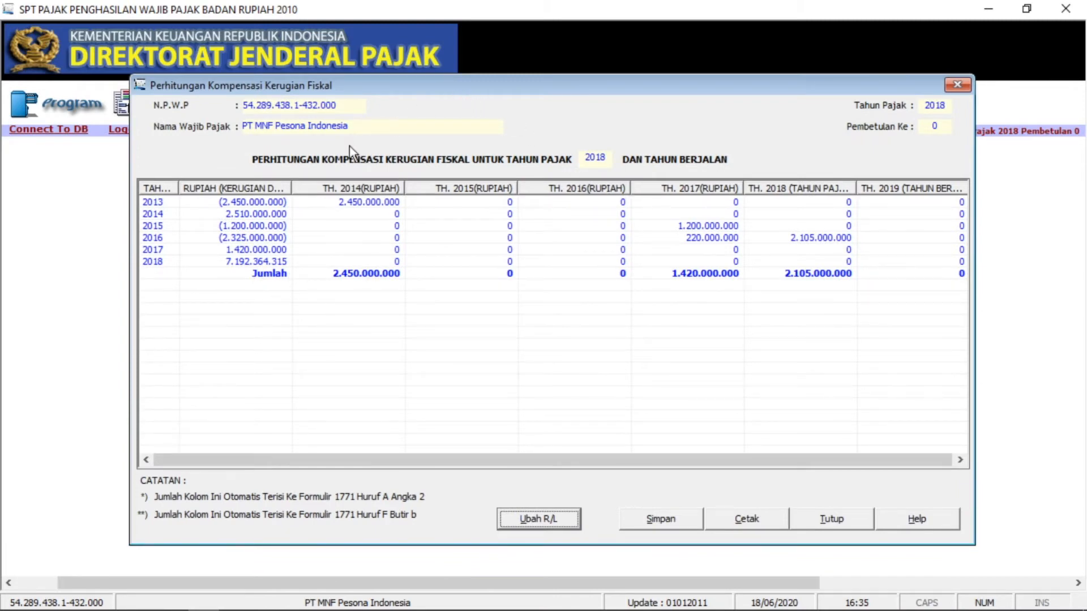
{"action": "left_click", "coordinate": [787, 273]}
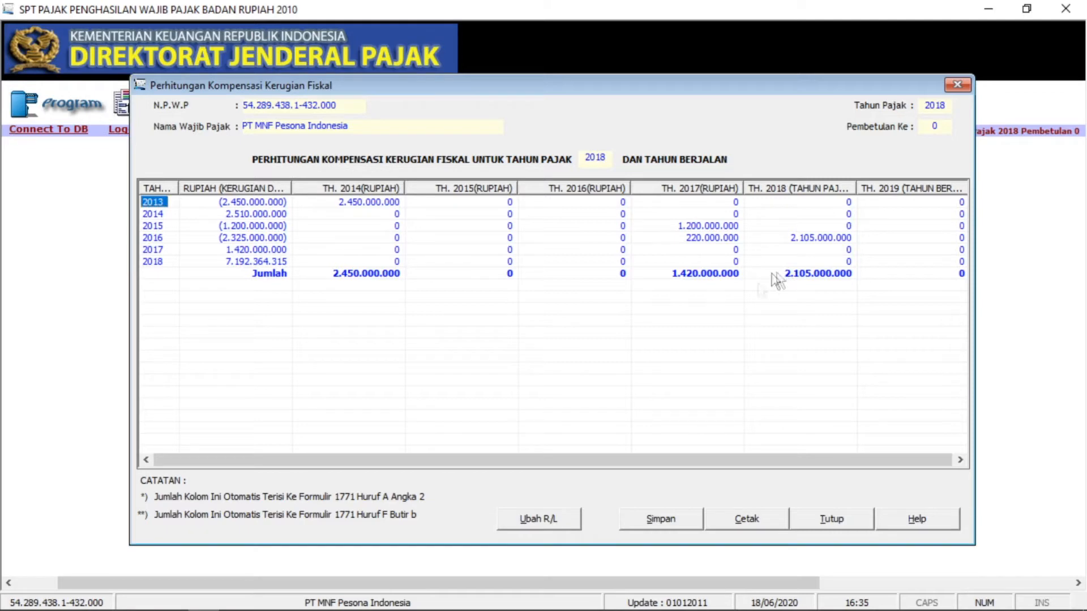
{"action": "left_click", "coordinate": [674, 518]}
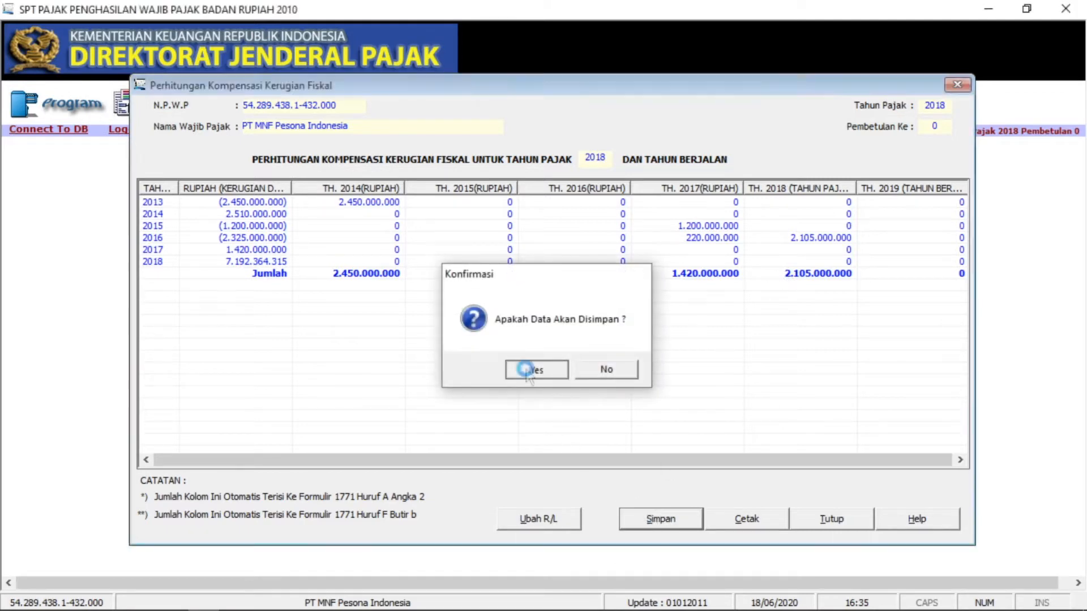
{"action": "left_click", "coordinate": [526, 369]}
{"action": "left_click", "coordinate": [591, 370]}
{"action": "left_click", "coordinate": [956, 85]}
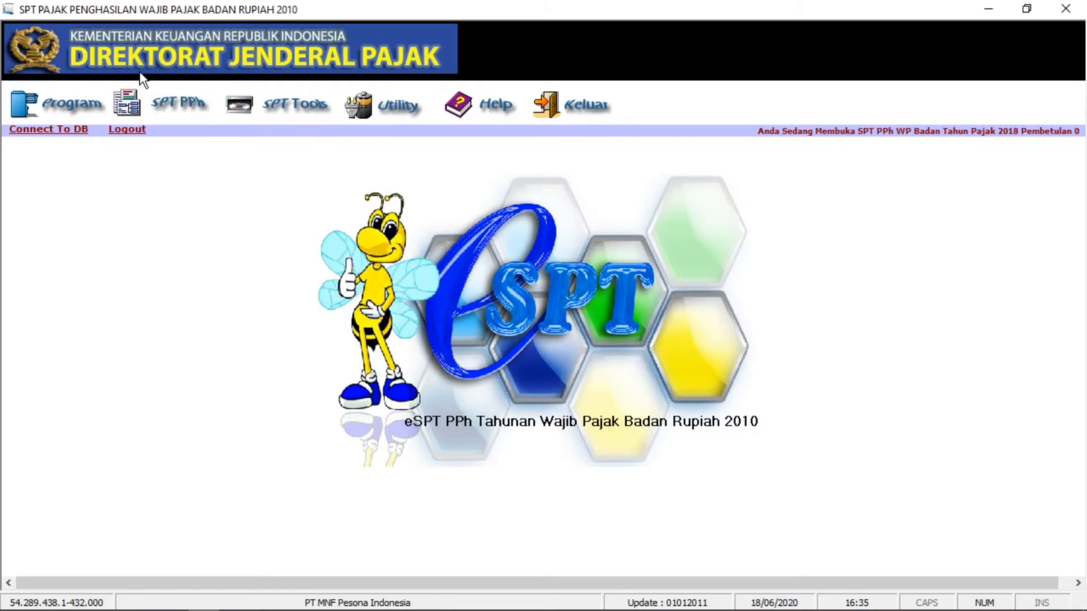
{"action": "left_click", "coordinate": [153, 99]}
{"action": "mouse_move", "coordinate": [170, 163]}
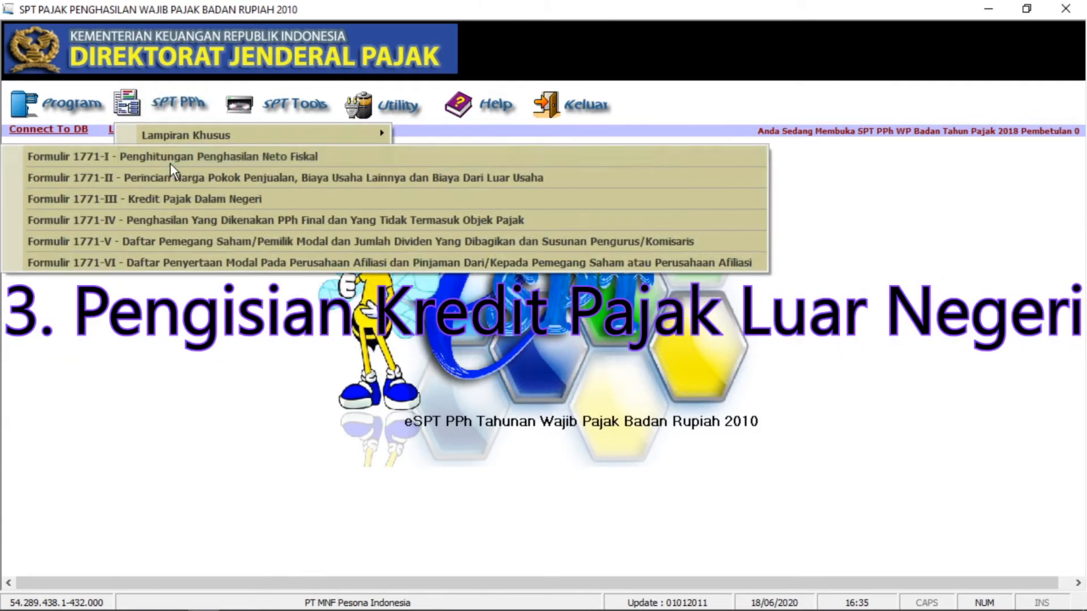
{"action": "mouse_move", "coordinate": [180, 141]}
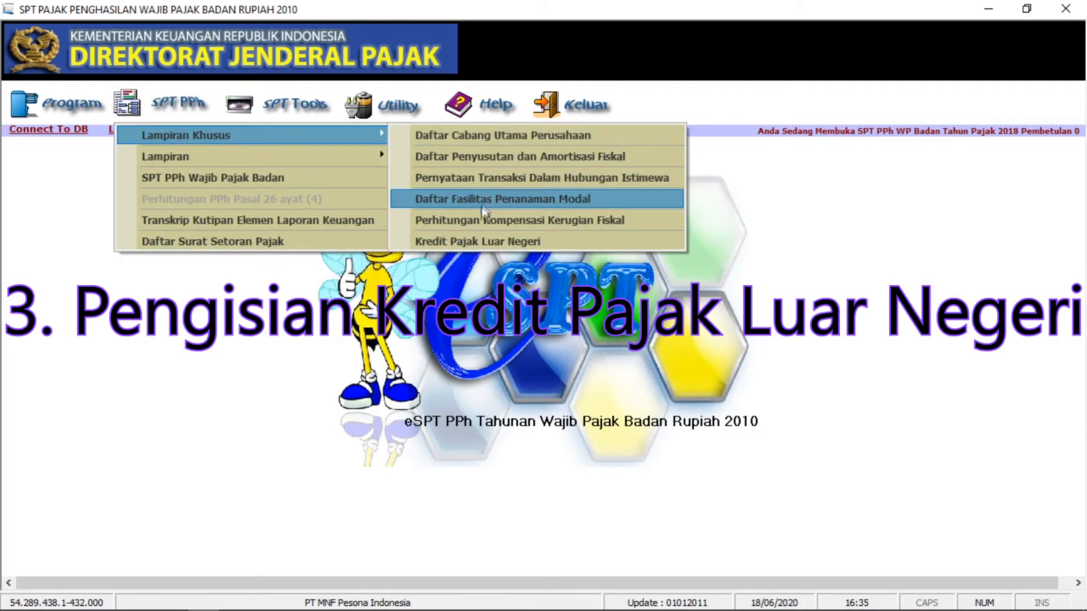
{"action": "left_click", "coordinate": [446, 238]}
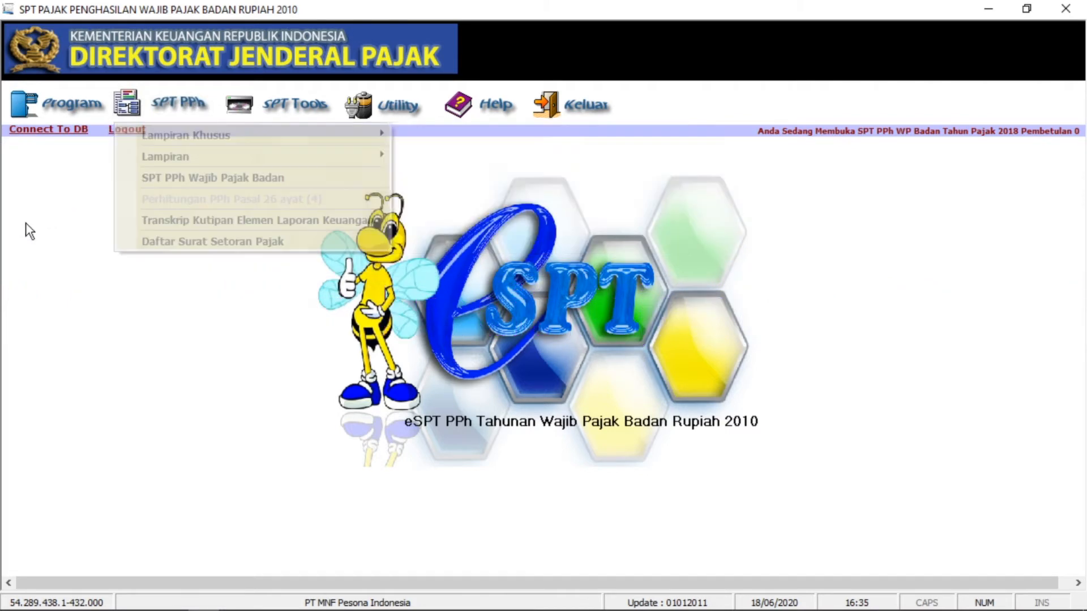
{"action": "left_click", "coordinate": [179, 118]}
{"action": "mouse_move", "coordinate": [184, 137]}
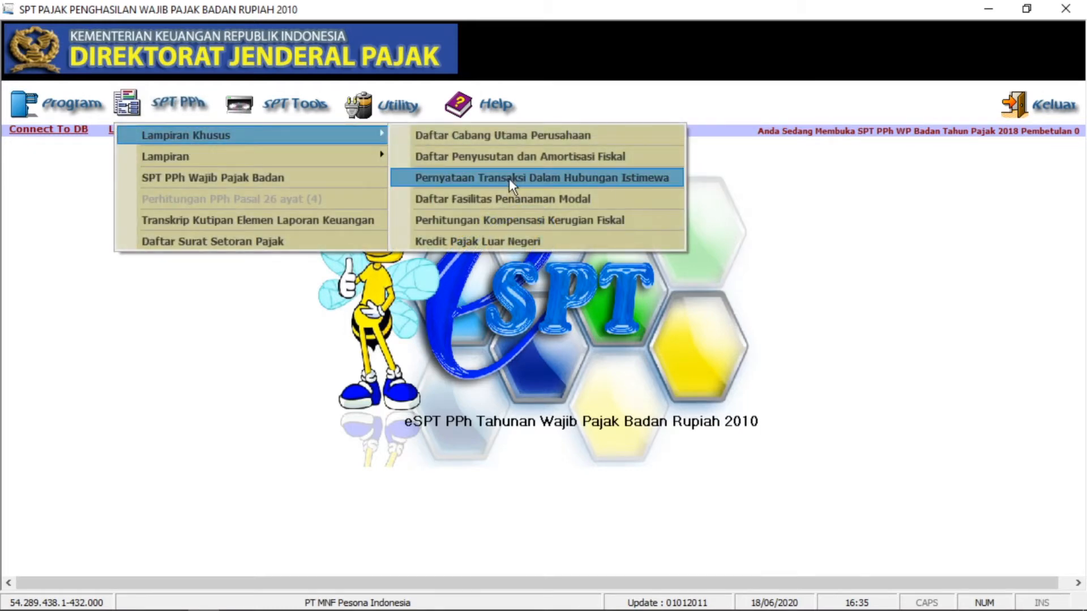
{"action": "left_click", "coordinate": [477, 241]}
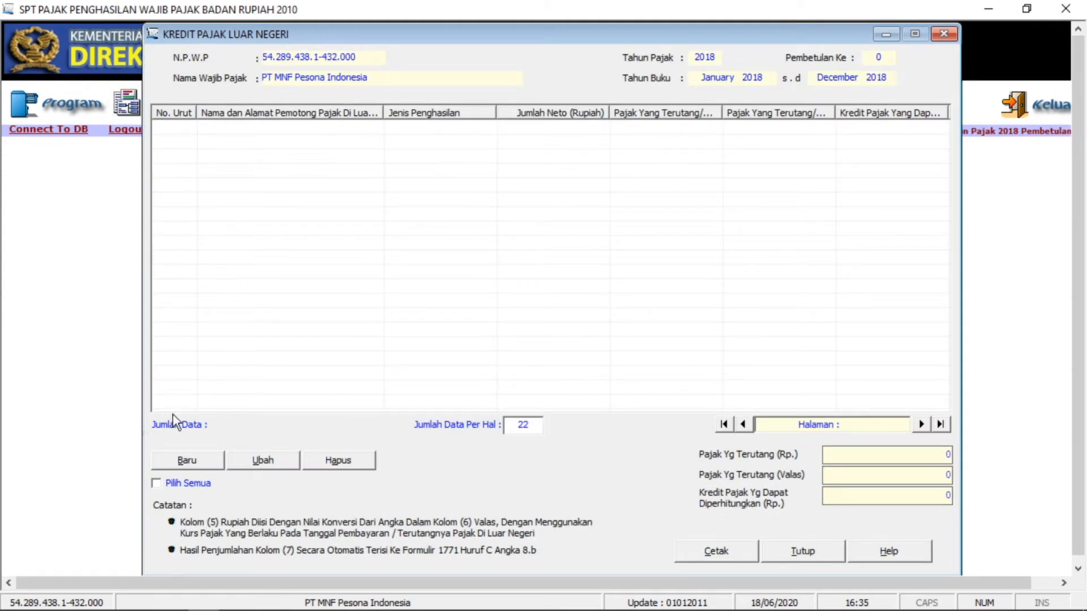
{"action": "left_click", "coordinate": [184, 460]}
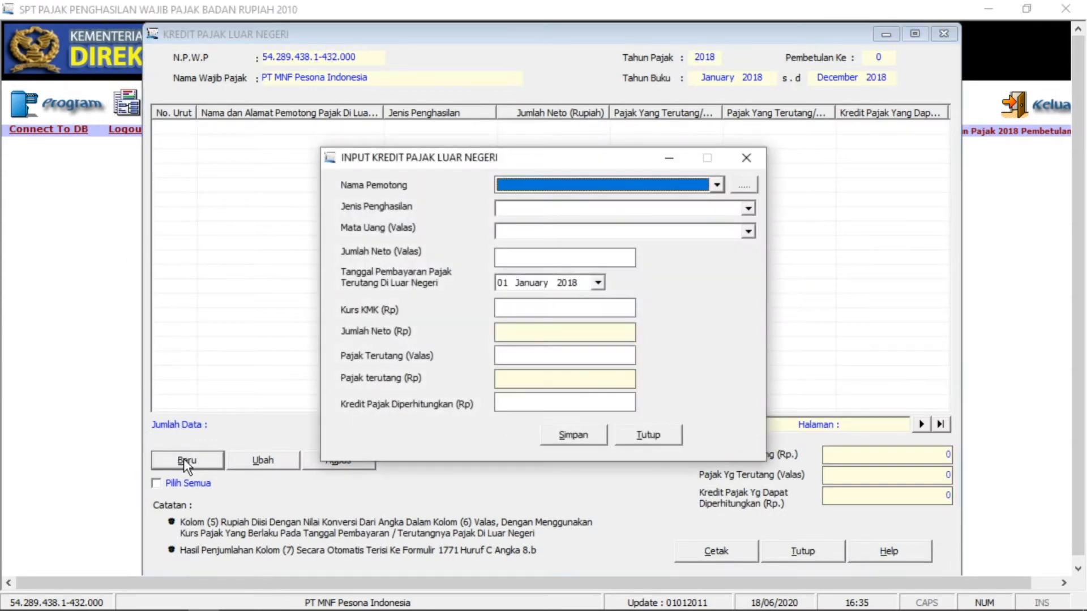
{"action": "left_click", "coordinate": [651, 209]}
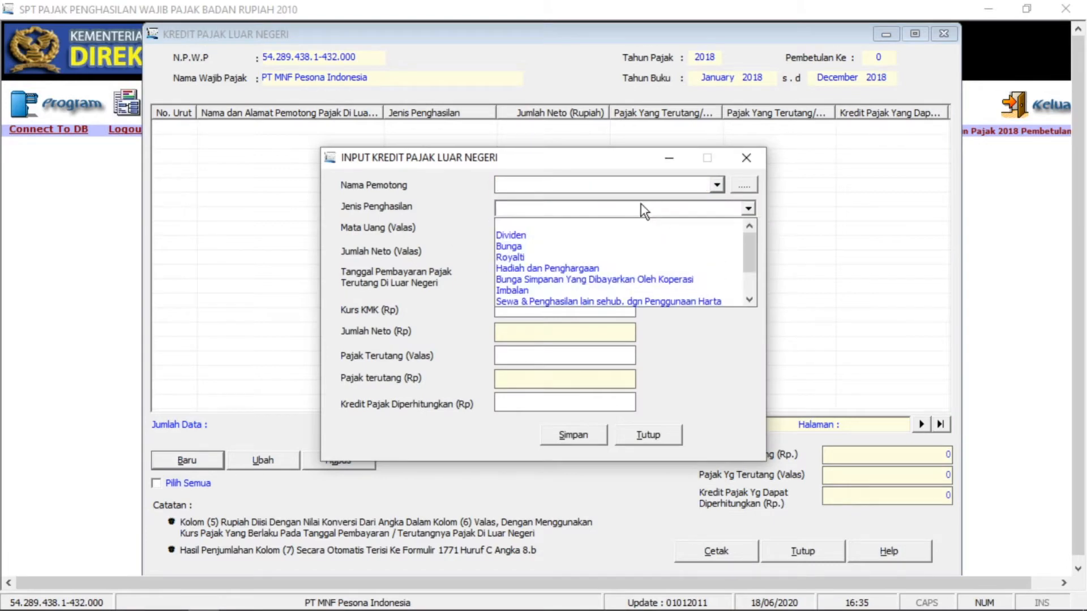
{"action": "left_click", "coordinate": [643, 209]}
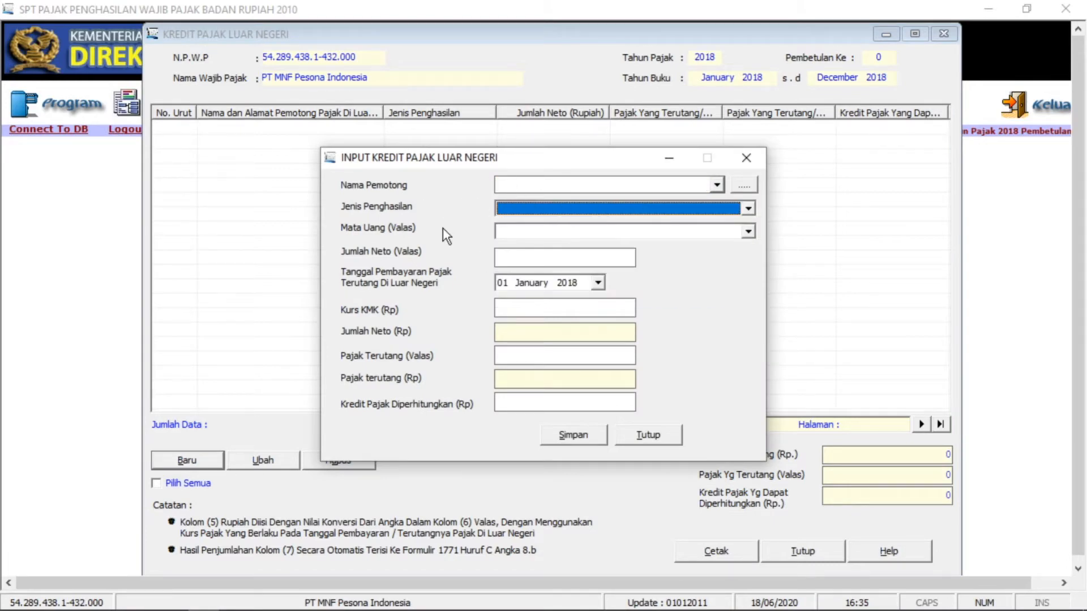
{"action": "mouse_move", "coordinate": [260, 601]}
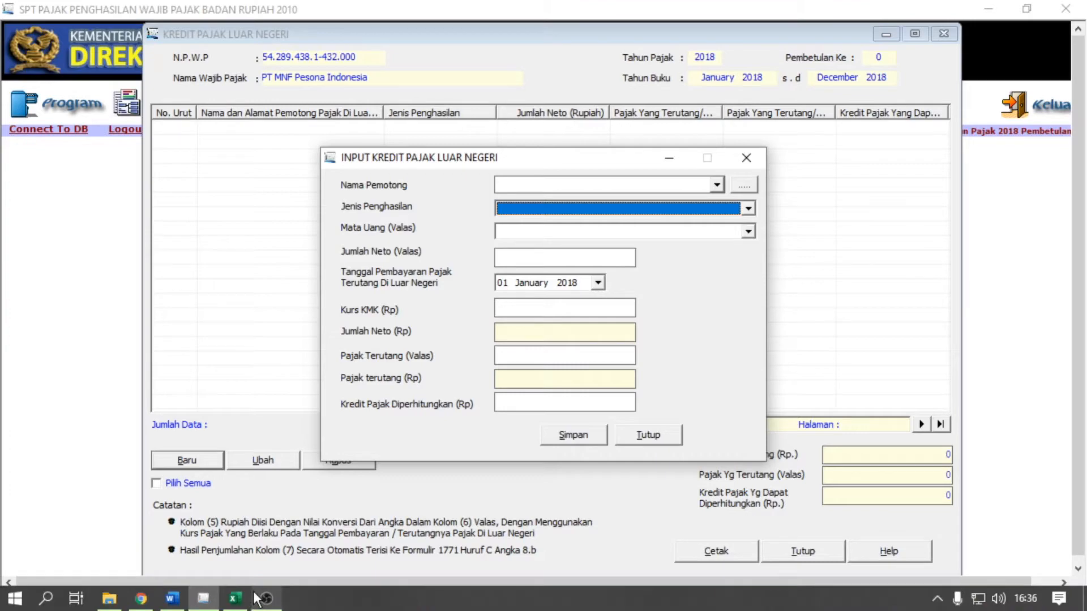
{"action": "left_click", "coordinate": [356, 606]}
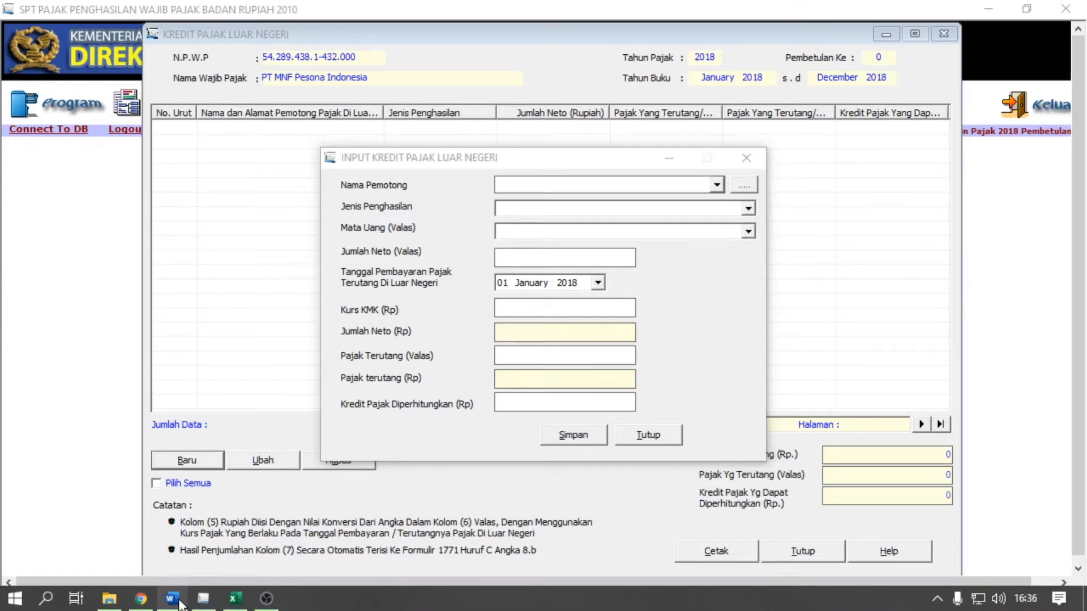
{"action": "left_click", "coordinate": [172, 598]}
{"action": "scroll", "coordinate": [242, 413], "scroll_direction": "up", "scroll_amount": 5}
{"action": "scroll", "coordinate": [245, 416], "scroll_direction": "up", "scroll_amount": 10}
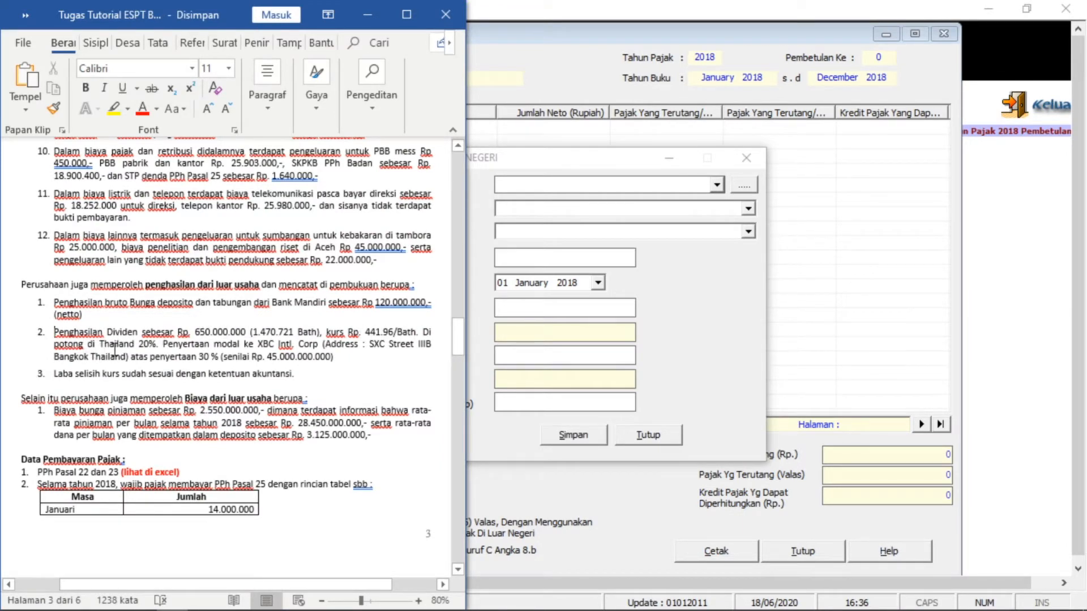
{"action": "left_click", "coordinate": [670, 262]}
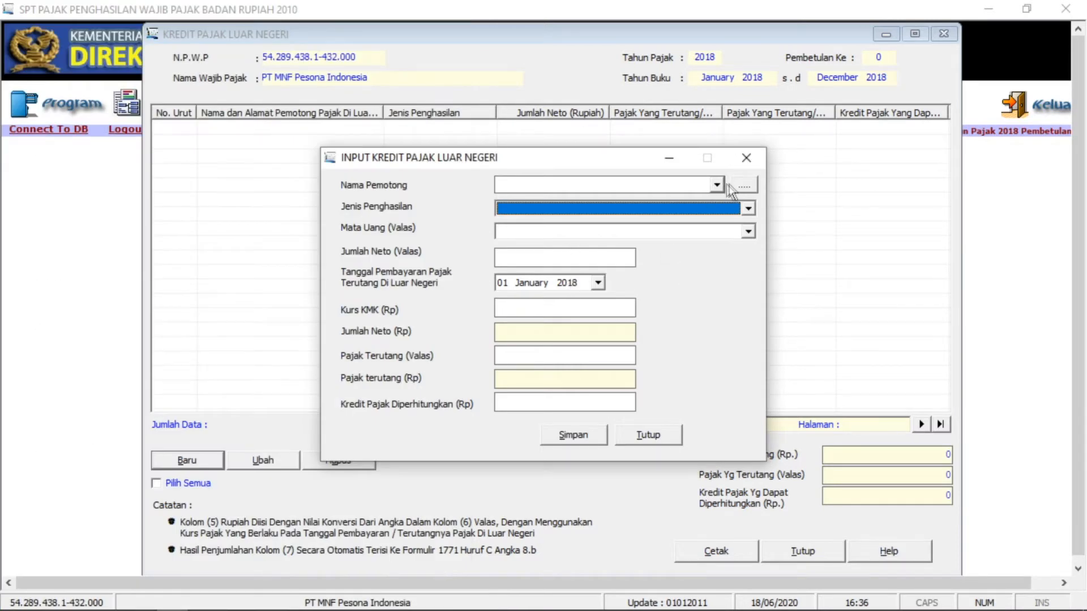
{"action": "left_click", "coordinate": [716, 185]}
{"action": "left_click", "coordinate": [722, 195]}
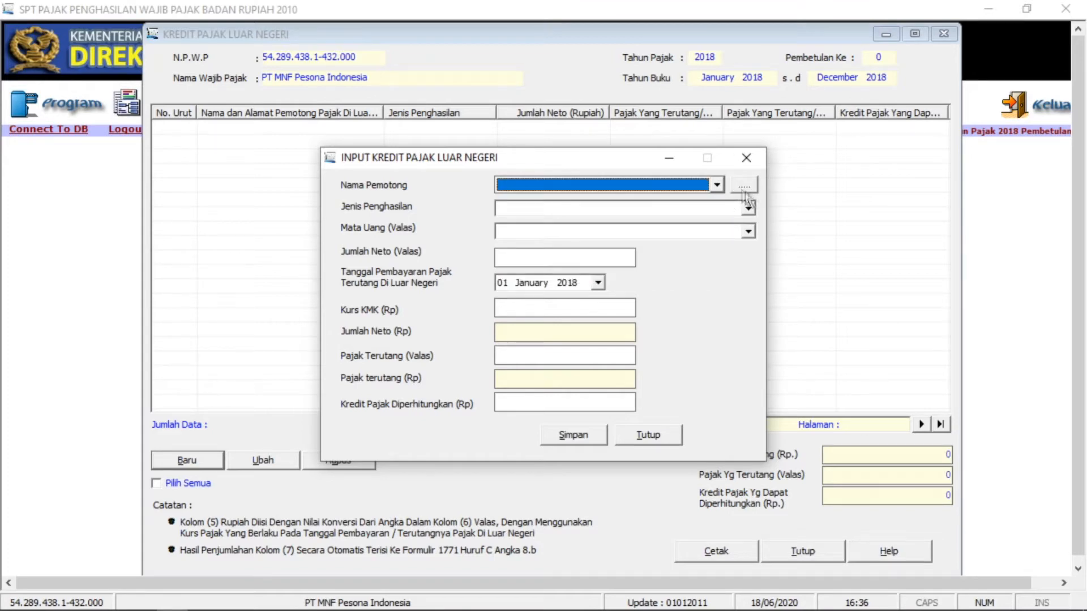
- Start a new foreign withholder record named XBC Intl. Corp, taken from the Word document
{"action": "left_click", "coordinate": [743, 187]}
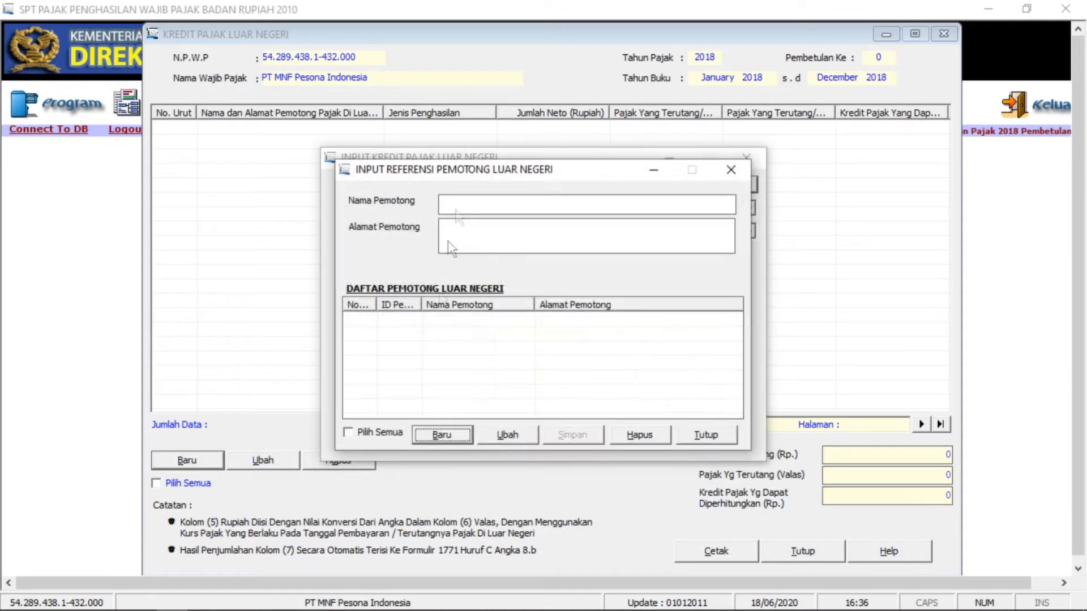
{"action": "left_click", "coordinate": [428, 436]}
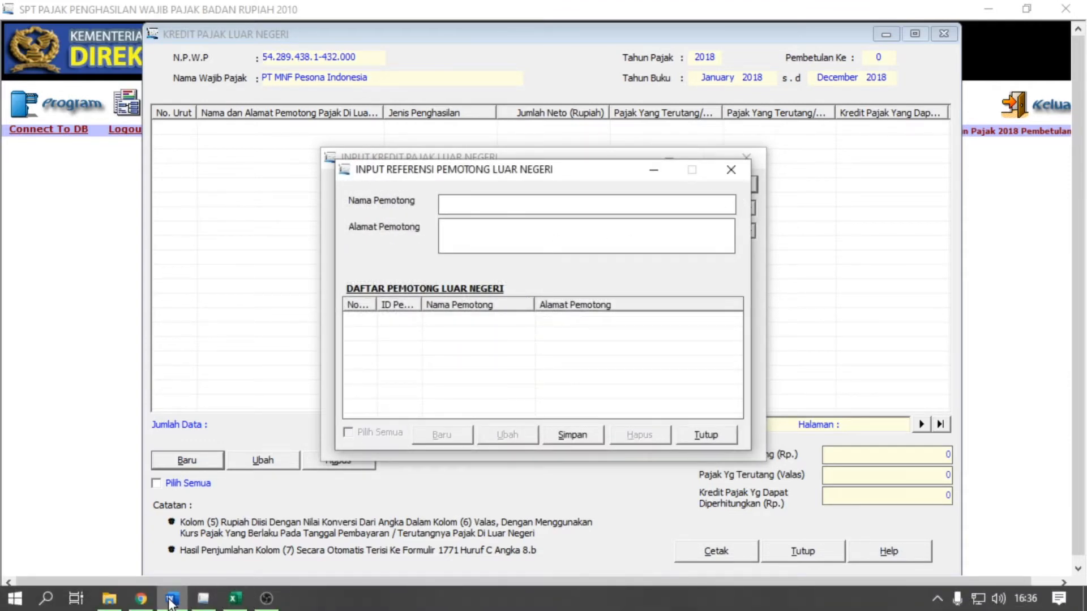
{"action": "left_click", "coordinate": [171, 600]}
{"action": "left_click_drag", "start_coordinate": [265, 343], "coordinate": [318, 344]}
{"action": "key", "text": "ctrl+c"}
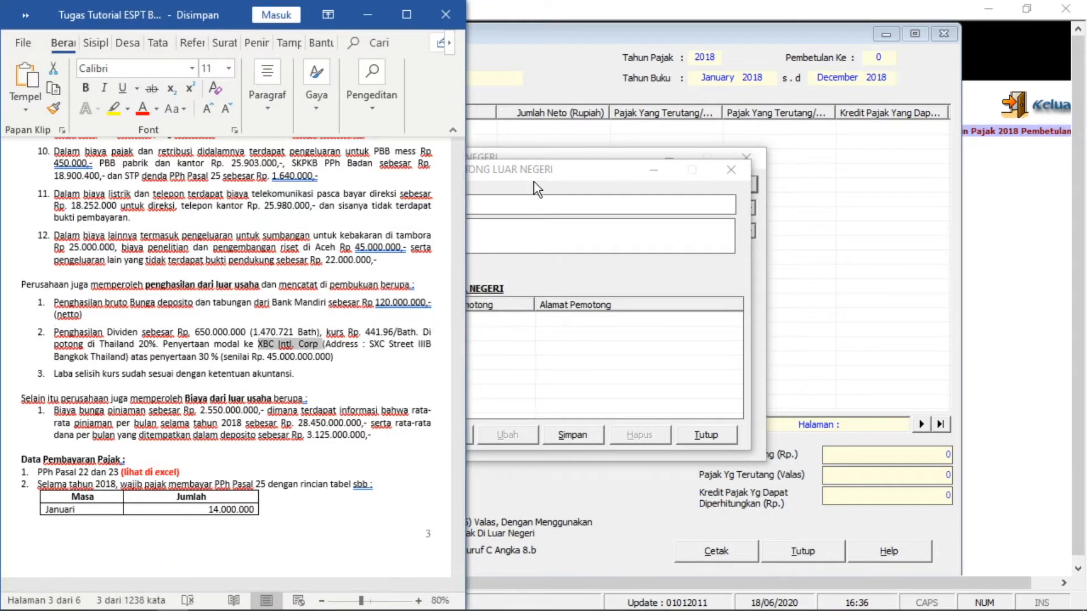
{"action": "left_click", "coordinate": [521, 204]}
{"action": "key", "text": "ctrl+v"}
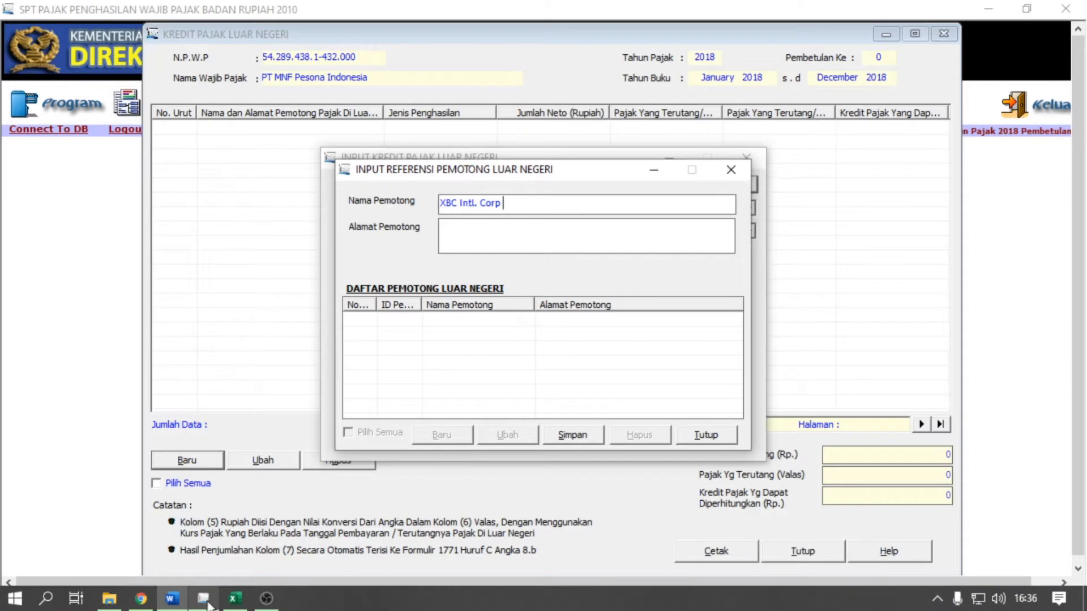
- Copy the company's Thai address into the record, save the withholder, and close the reference form
{"action": "left_click", "coordinate": [180, 607]}
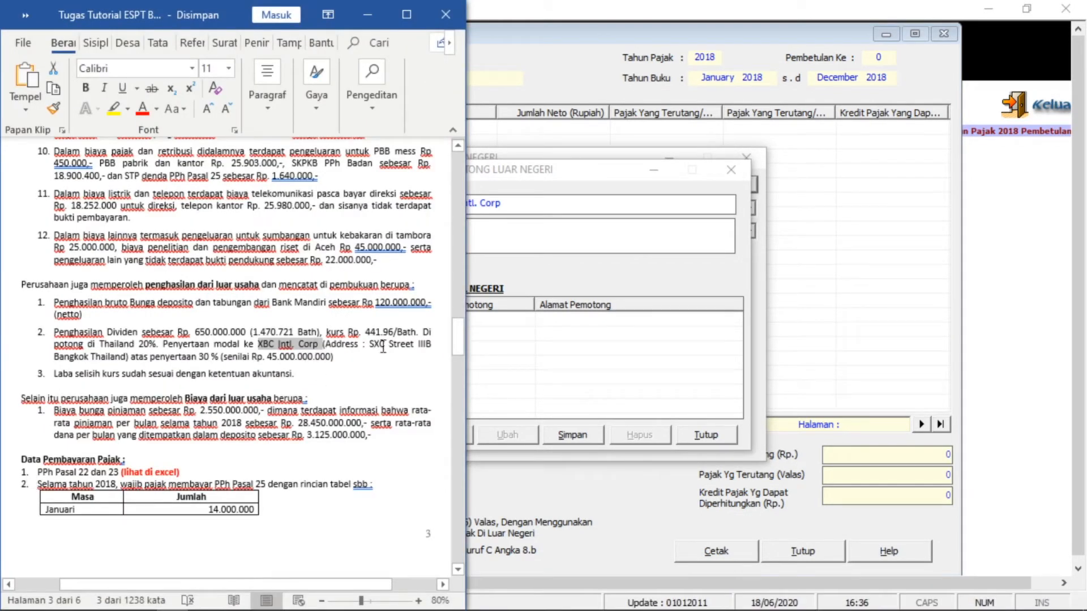
{"action": "left_click_drag", "start_coordinate": [372, 344], "coordinate": [125, 356]}
{"action": "key", "text": "ctrl+c"}
{"action": "left_click", "coordinate": [487, 230]}
{"action": "key", "text": "ctrl+v"}
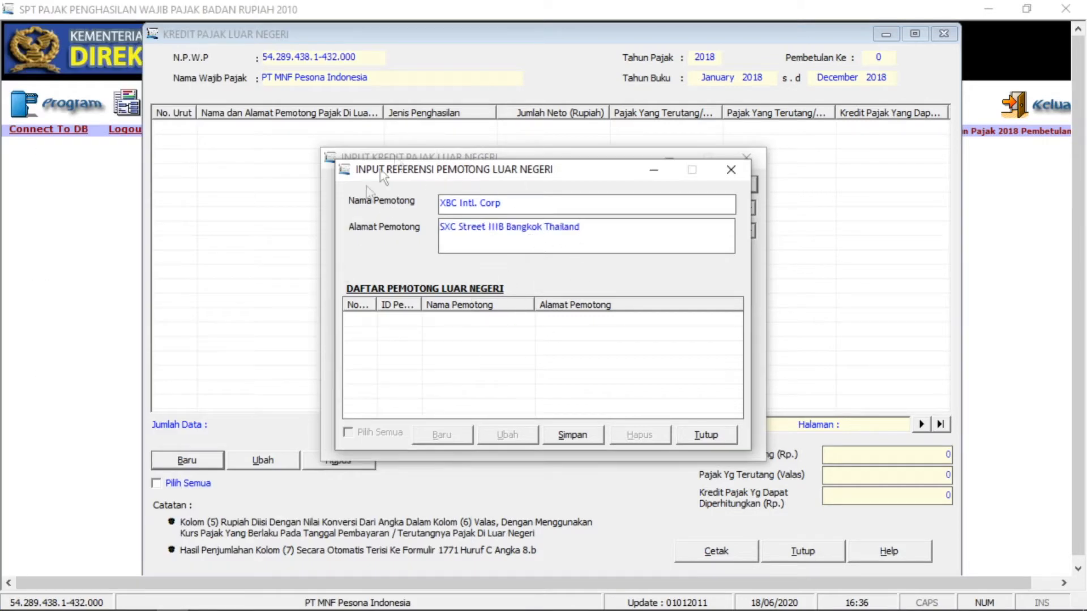
{"action": "left_click", "coordinate": [569, 435]}
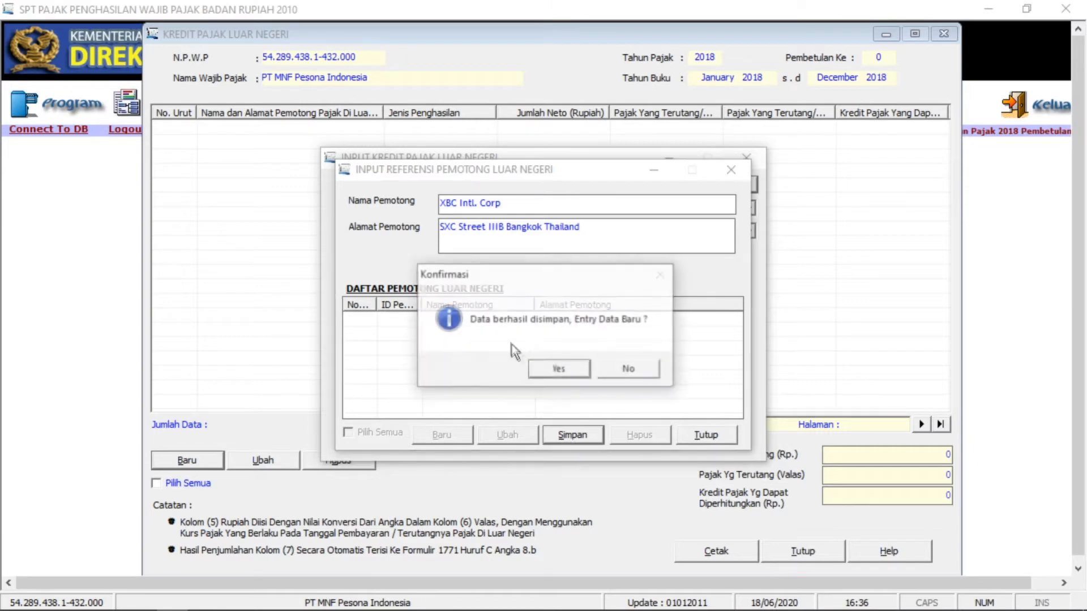
{"action": "left_click", "coordinate": [563, 369]}
{"action": "left_click", "coordinate": [683, 435]}
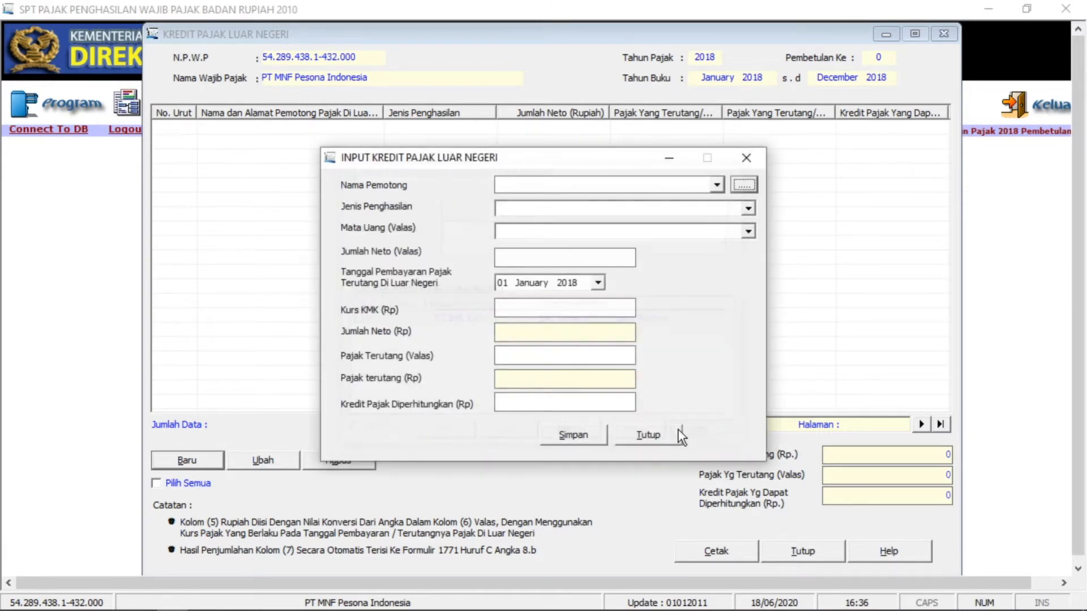
- Choose XBC Intl. Corp as the foreign withholder with income type Dividen
{"action": "left_click", "coordinate": [716, 184]}
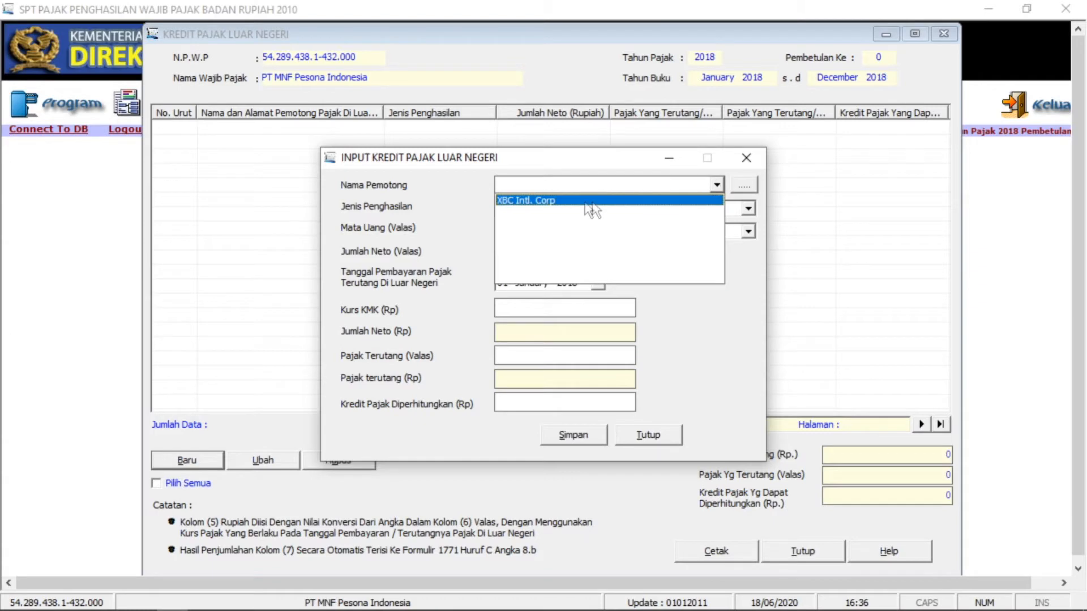
{"action": "left_click", "coordinate": [534, 200]}
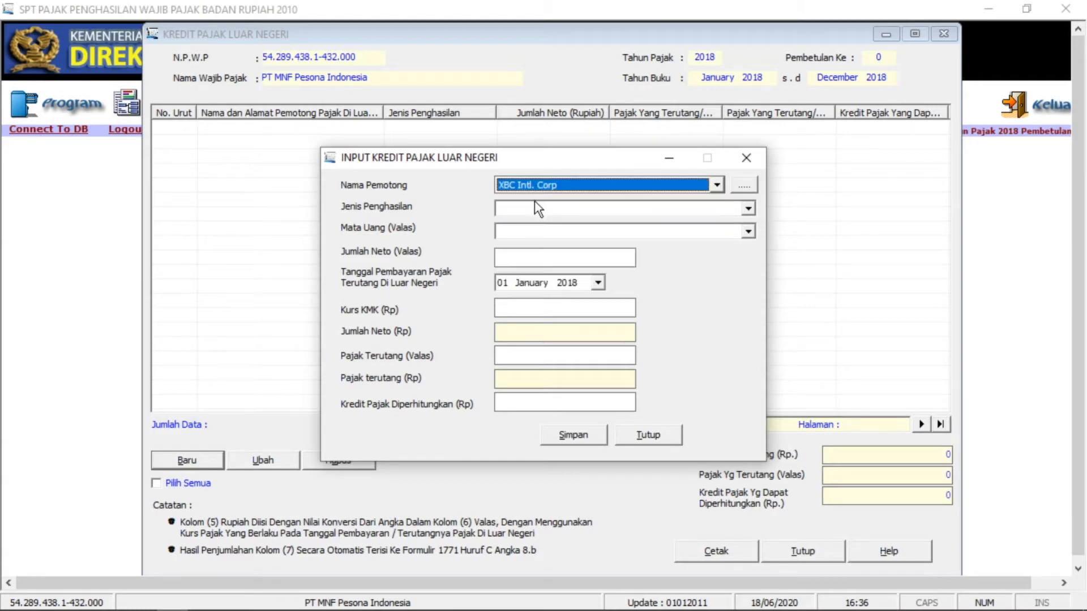
{"action": "left_click", "coordinate": [673, 211]}
{"action": "left_click", "coordinate": [671, 205]}
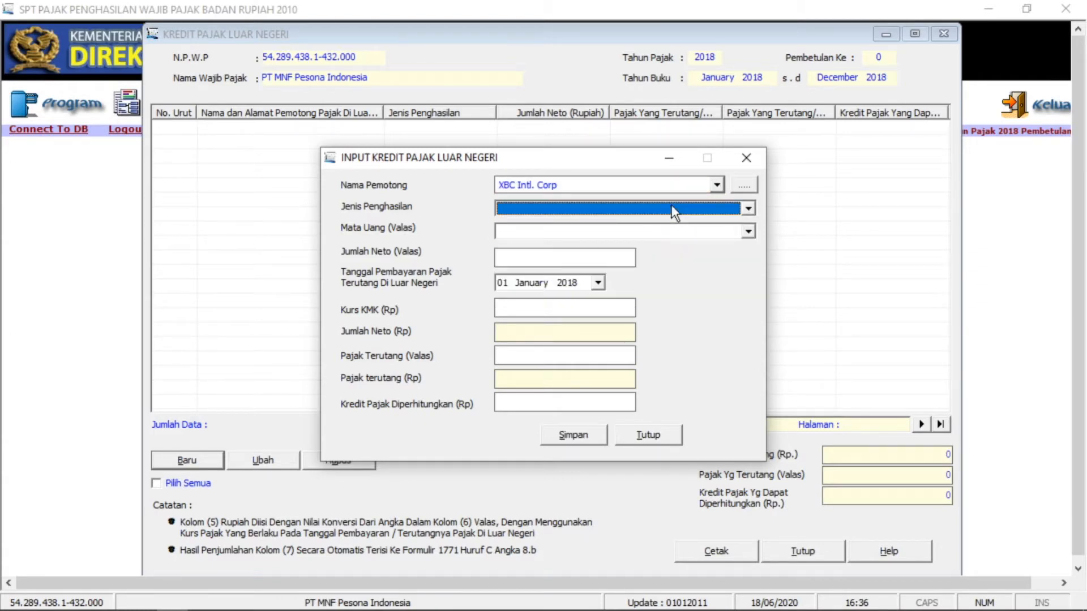
{"action": "left_click", "coordinate": [671, 204]}
{"action": "left_click", "coordinate": [548, 235]}
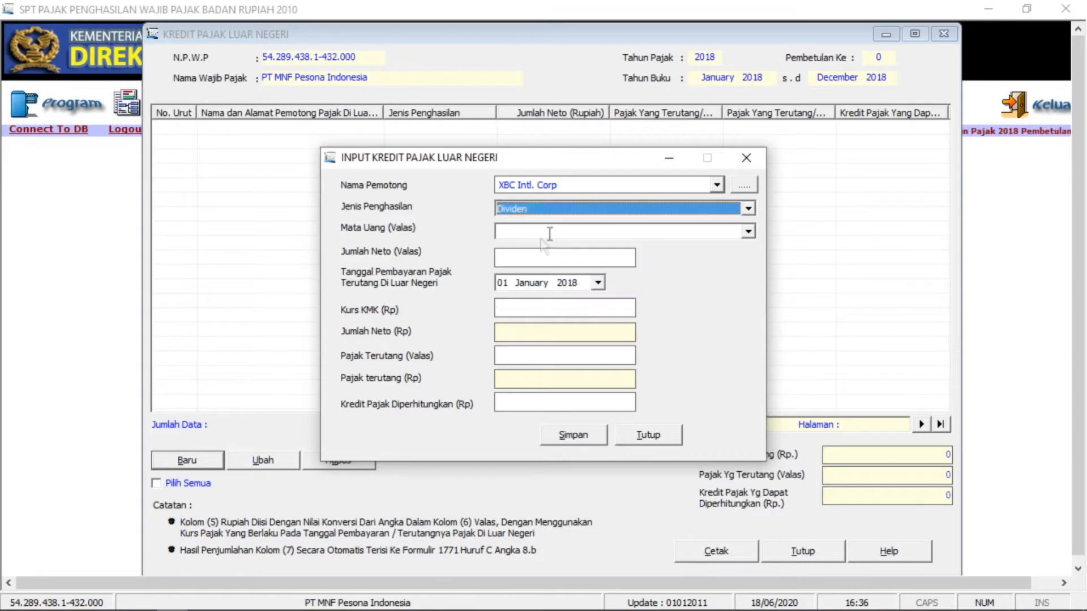
{"action": "mouse_move", "coordinate": [186, 603]}
{"action": "left_click", "coordinate": [185, 604]}
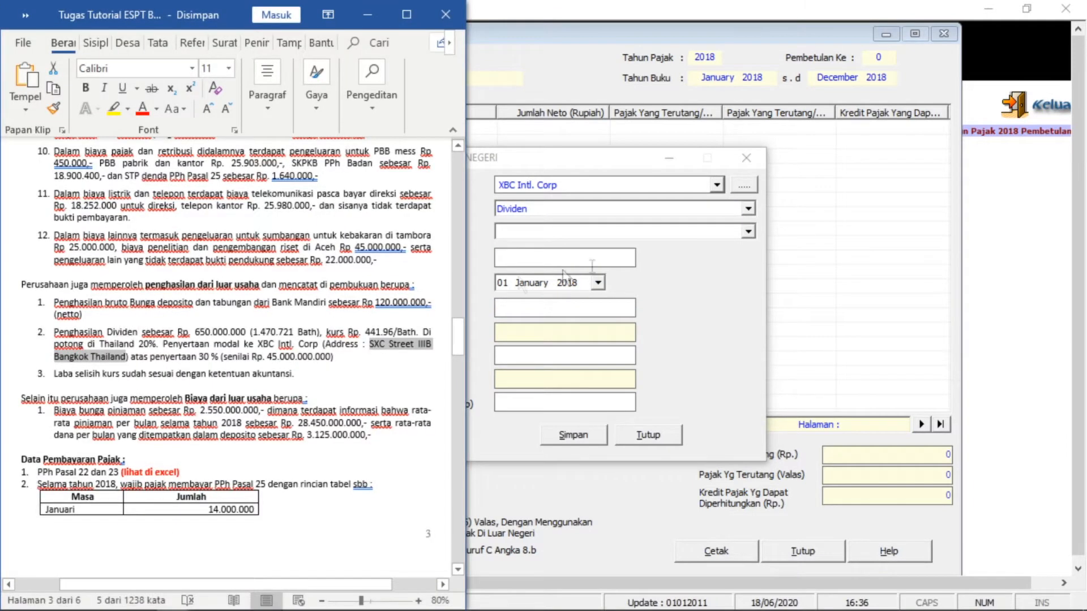
{"action": "left_click", "coordinate": [699, 276]}
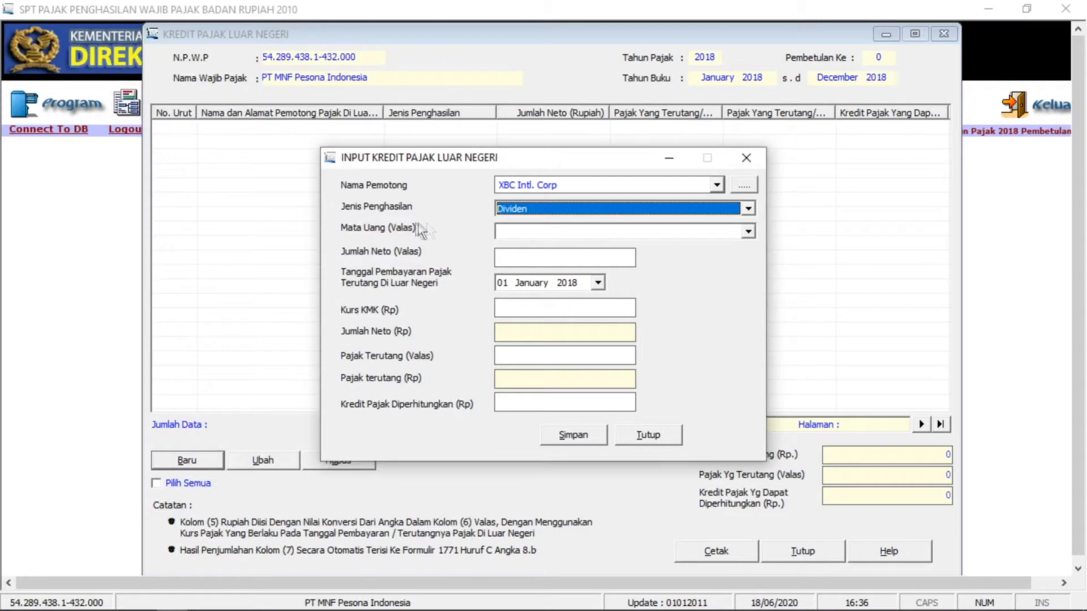
- Set the currency to Bath Thailand (BATH)
{"action": "left_click", "coordinate": [746, 233]}
{"action": "scroll", "coordinate": [609, 306], "scroll_direction": "down", "scroll_amount": 5}
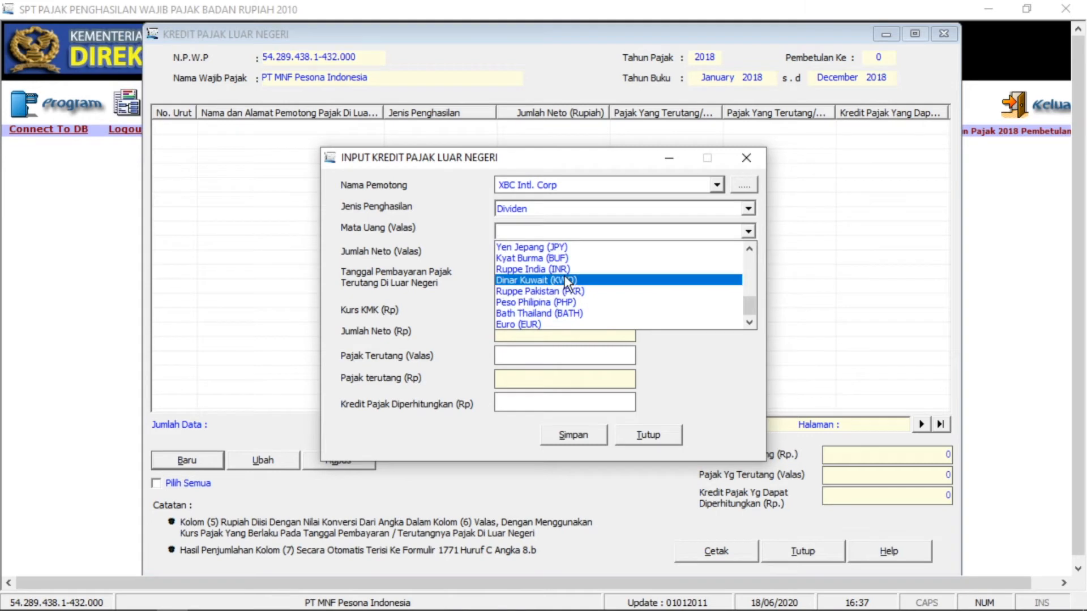
{"action": "scroll", "coordinate": [605, 292], "scroll_direction": "up", "scroll_amount": 4}
{"action": "scroll", "coordinate": [592, 308], "scroll_direction": "up", "scroll_amount": 5}
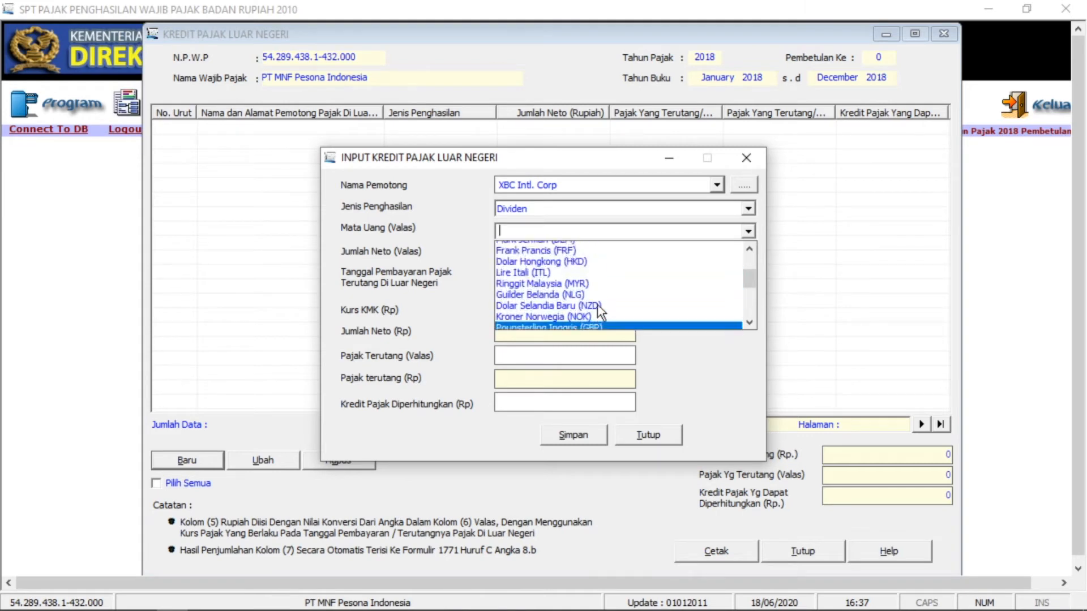
{"action": "scroll", "coordinate": [597, 304], "scroll_direction": "down", "scroll_amount": 5}
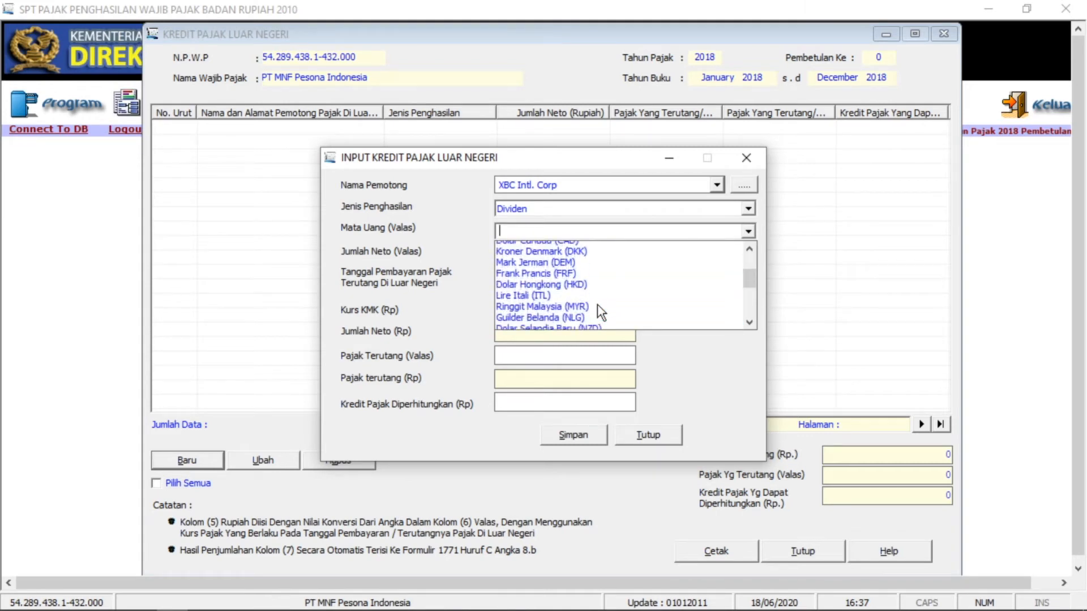
{"action": "scroll", "coordinate": [588, 297], "scroll_direction": "down", "scroll_amount": 2}
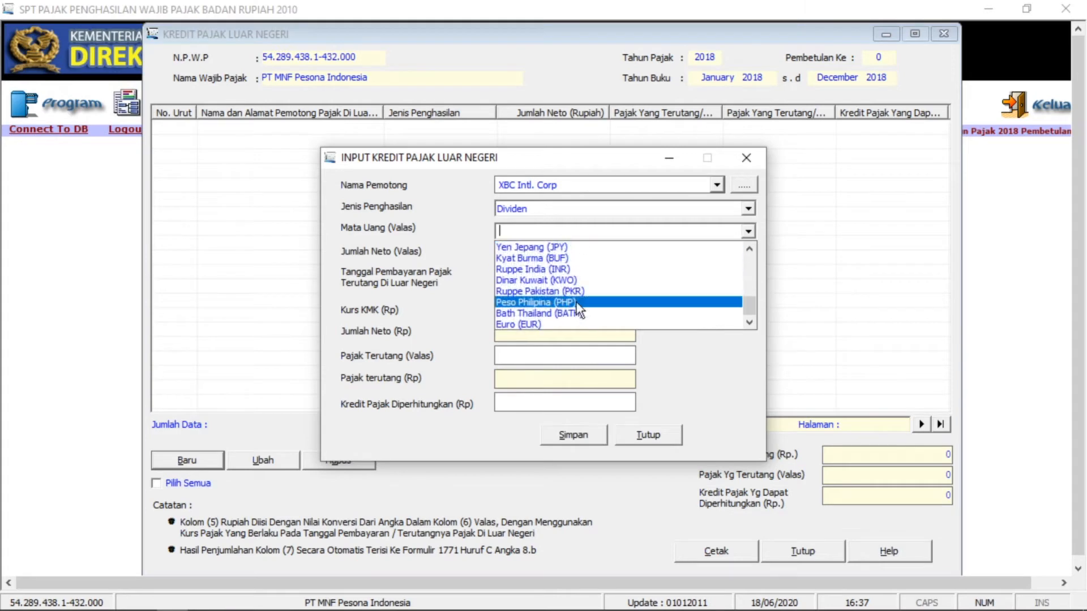
{"action": "left_click", "coordinate": [576, 302]}
- Enter the foreign-currency net dividend of 1.470.721,00 baht from the assignment document
{"action": "left_click", "coordinate": [631, 255]}
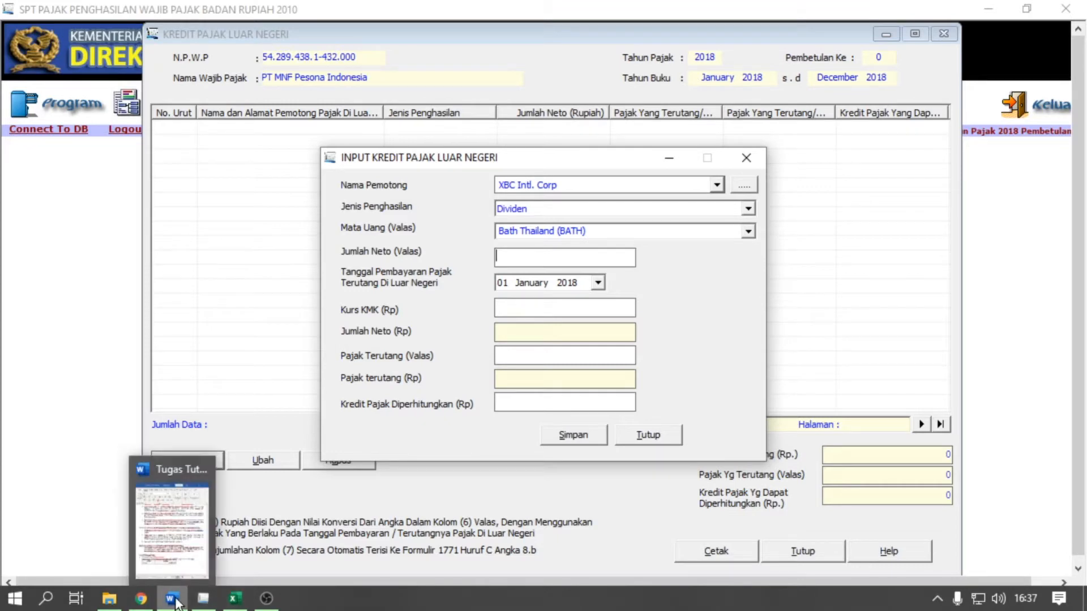
{"action": "left_click", "coordinate": [173, 598]}
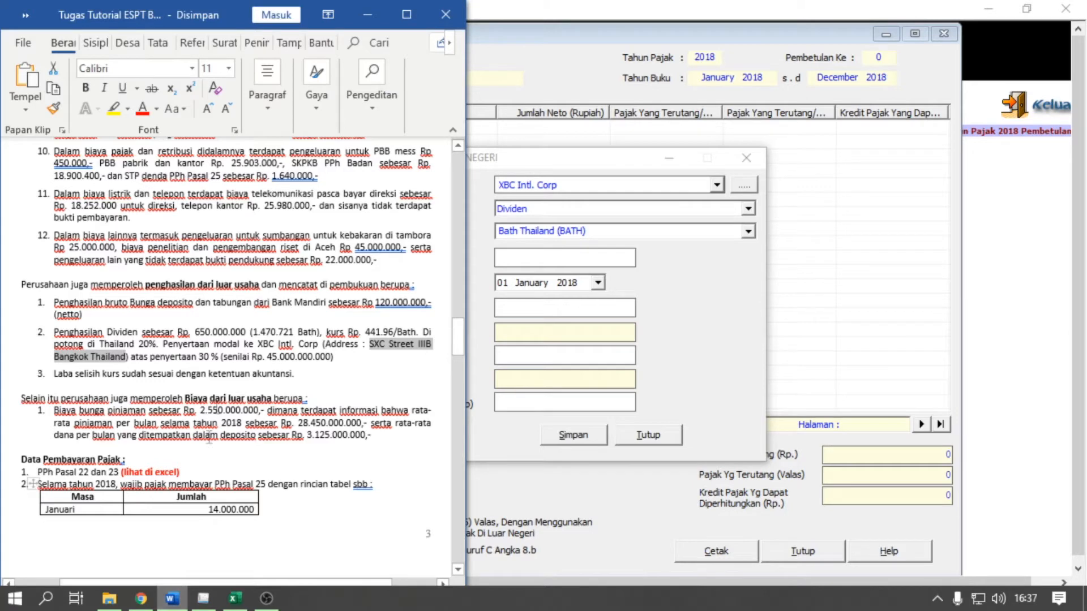
{"action": "left_click", "coordinate": [264, 341]}
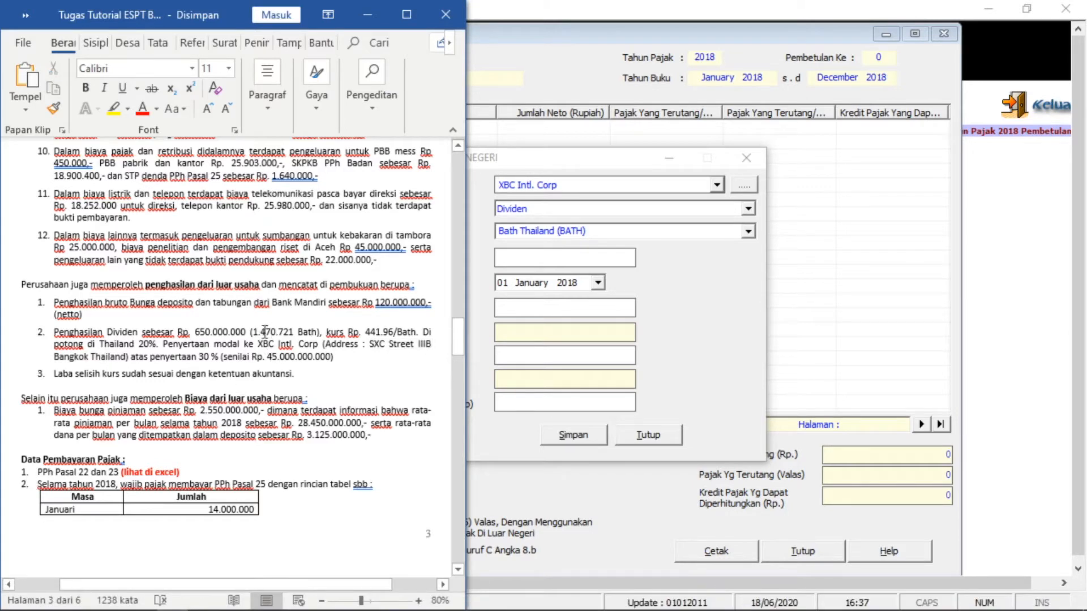
{"action": "left_click", "coordinate": [524, 312]}
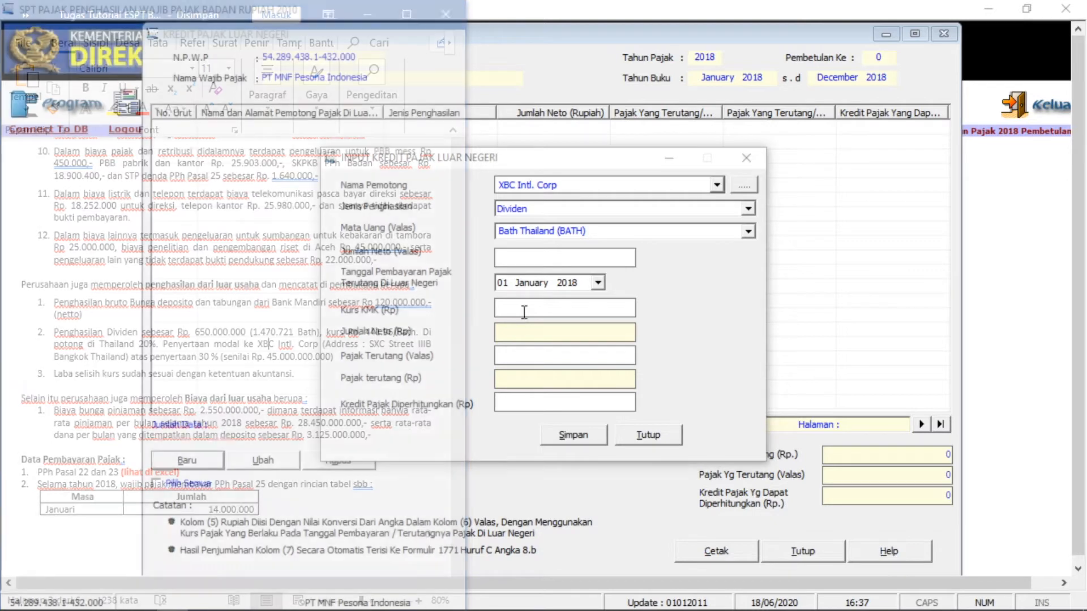
{"action": "left_click", "coordinate": [534, 255]}
{"action": "type", "text": "1470721"}
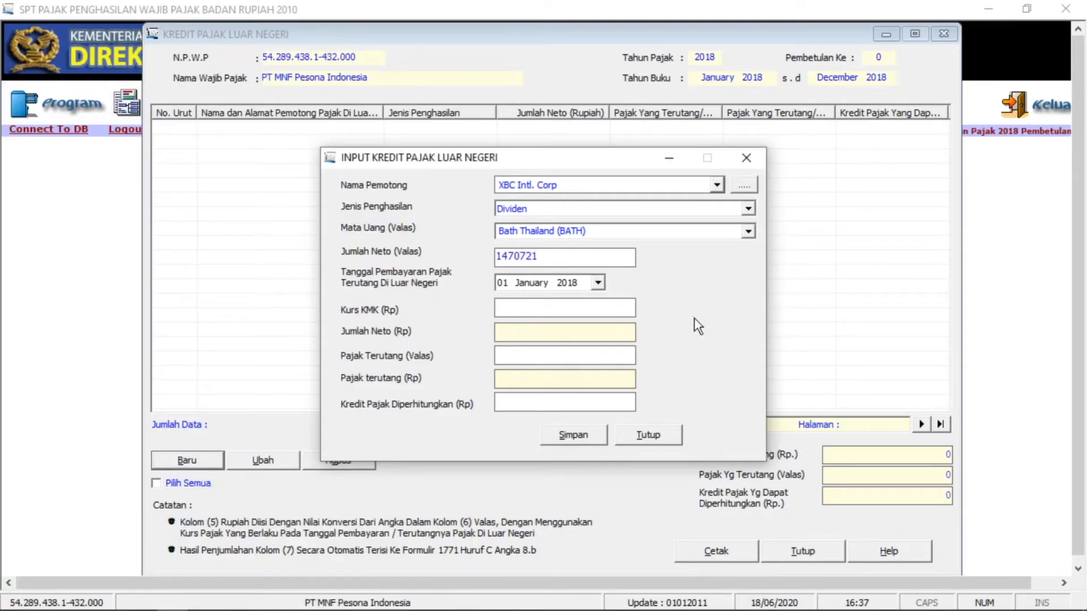
{"action": "key", "text": "Tab"}
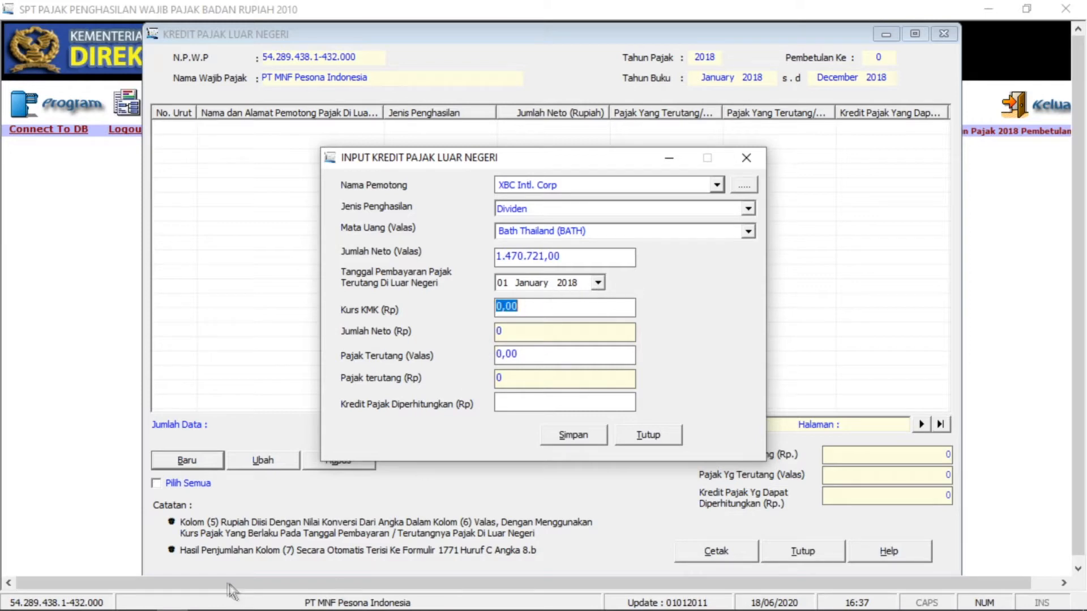
- Set the payment date to 31 December 2018
{"action": "mouse_move", "coordinate": [187, 606]}
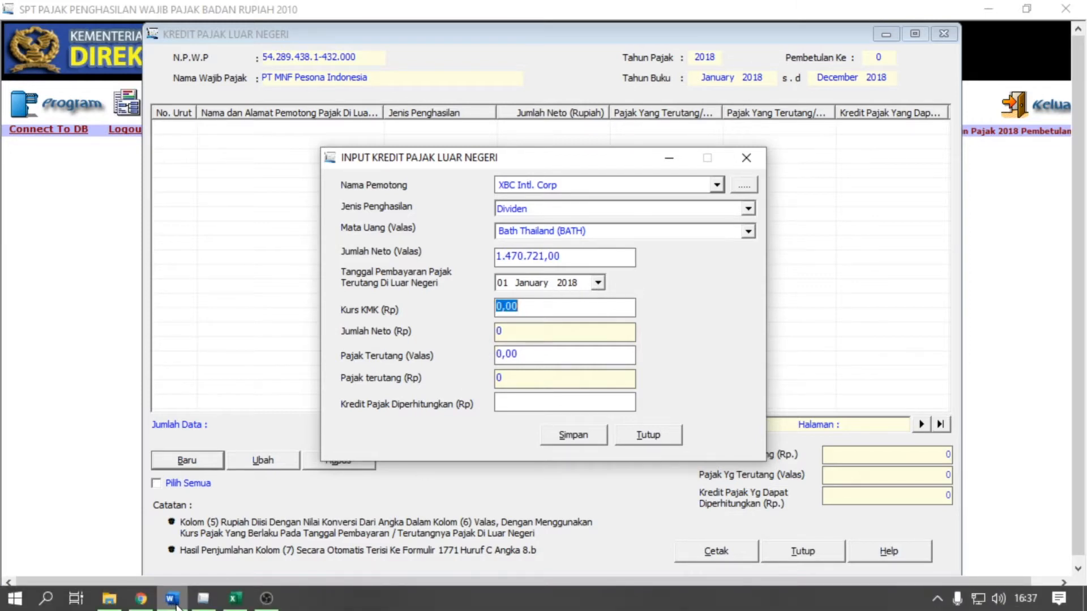
{"action": "left_click", "coordinate": [177, 605]}
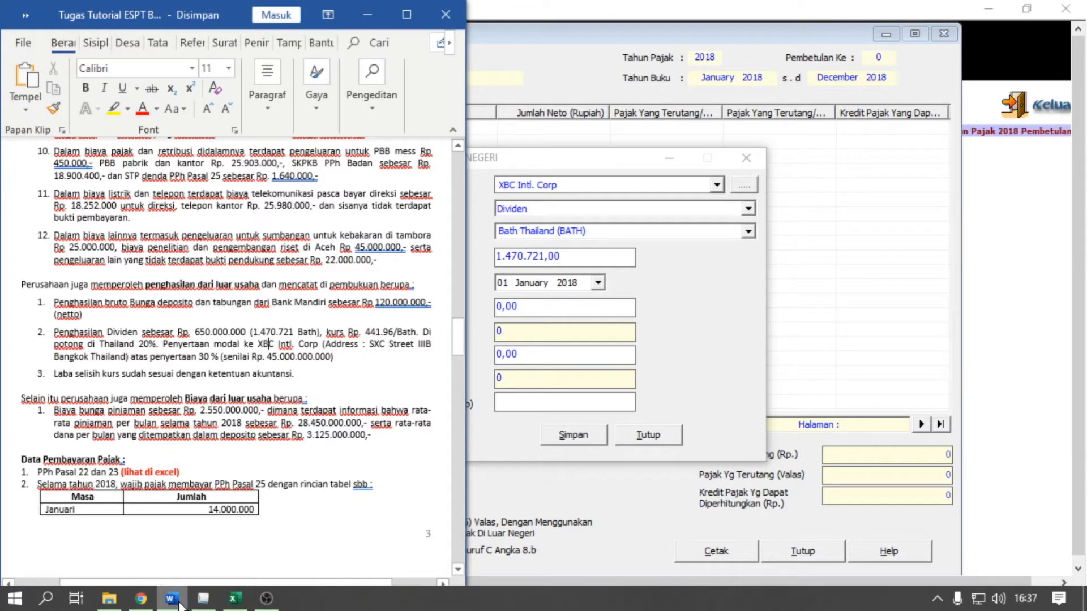
{"action": "left_click", "coordinate": [180, 604]}
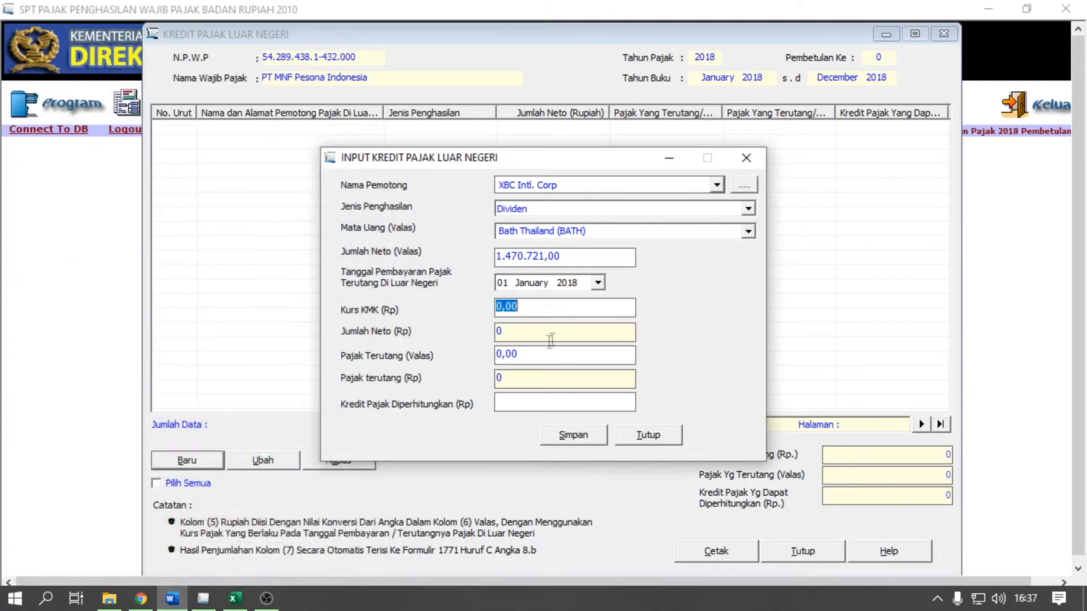
{"action": "left_click", "coordinate": [598, 282]}
{"action": "left_click", "coordinate": [630, 306]}
{"action": "left_click", "coordinate": [630, 305]}
{"action": "left_click", "coordinate": [630, 305]}
{"action": "left_click", "coordinate": [630, 306]}
{"action": "left_click", "coordinate": [530, 402]}
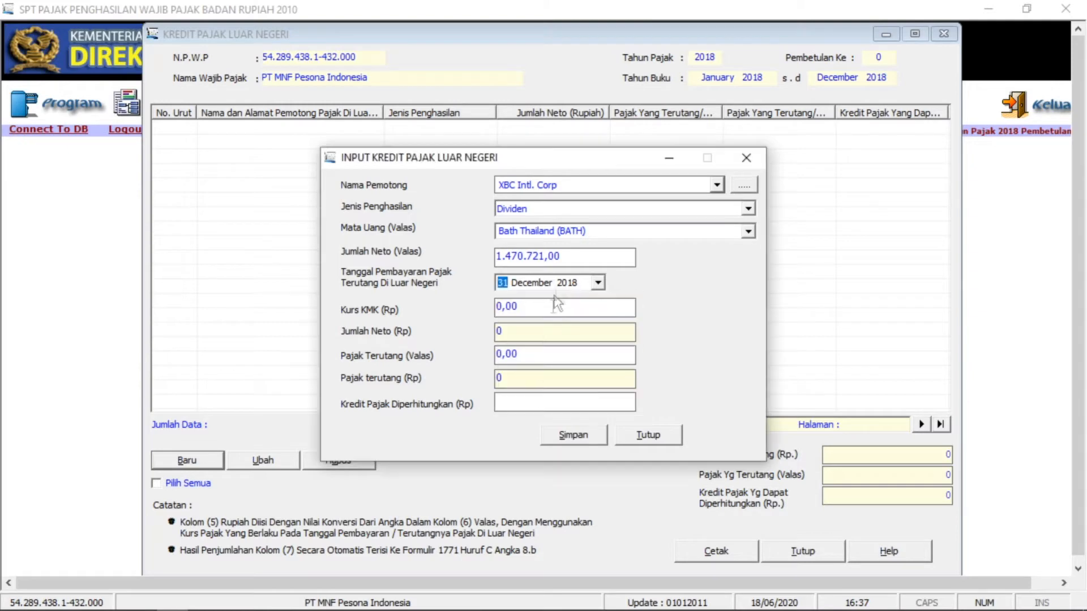
- Enter Kurs KMK 441,96 so the net amount computes to Rp 649.999.853
{"action": "left_click", "coordinate": [558, 308]}
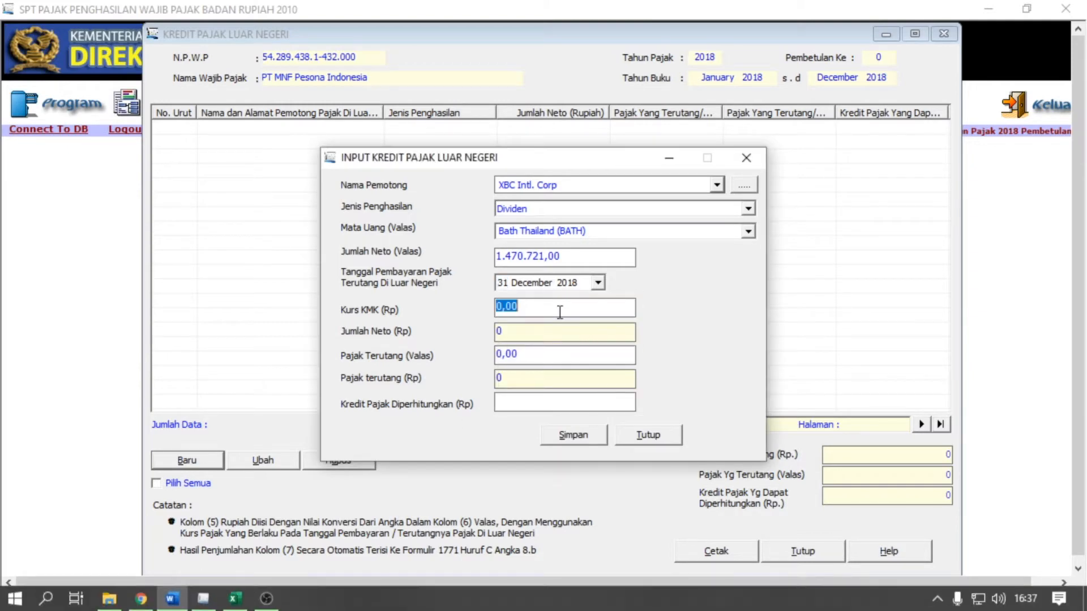
{"action": "left_click", "coordinate": [186, 605]}
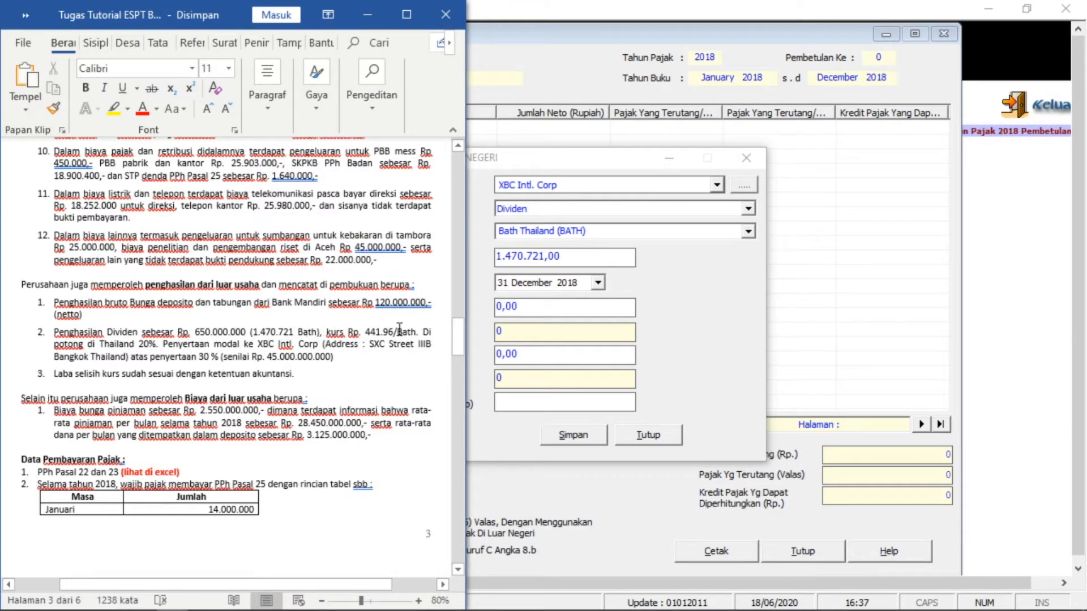
{"action": "left_click", "coordinate": [518, 307]}
{"action": "key", "text": "BackSpace"}
{"action": "key", "text": "BackSpace"}
{"action": "key", "text": "BackSpace"}
{"action": "key", "text": "BackSpace"}
{"action": "type", "text": "441,96"}
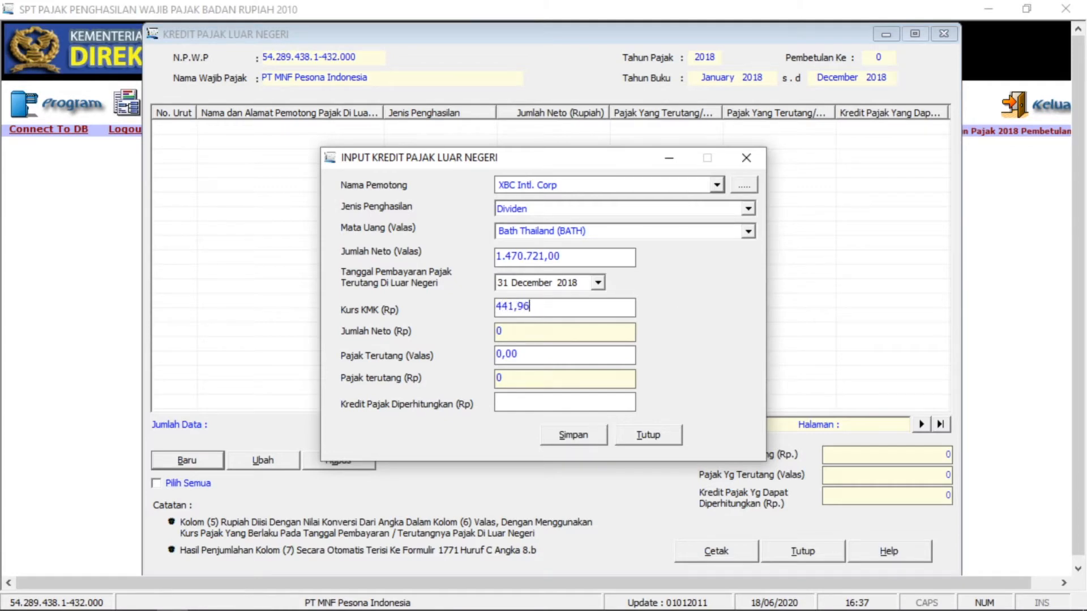
{"action": "left_click", "coordinate": [572, 333]}
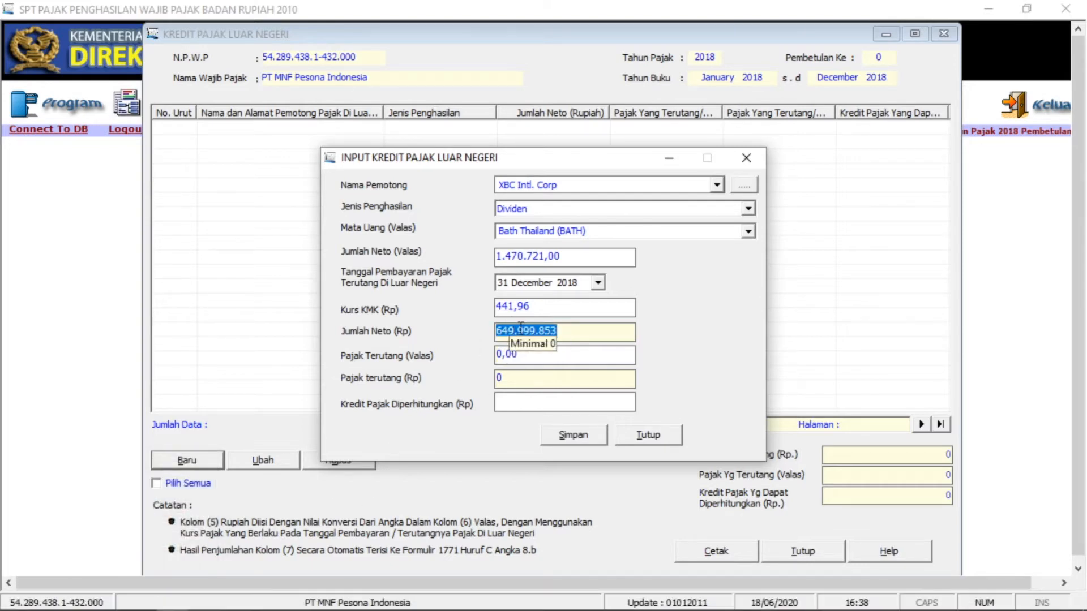
{"action": "left_click", "coordinate": [570, 331]}
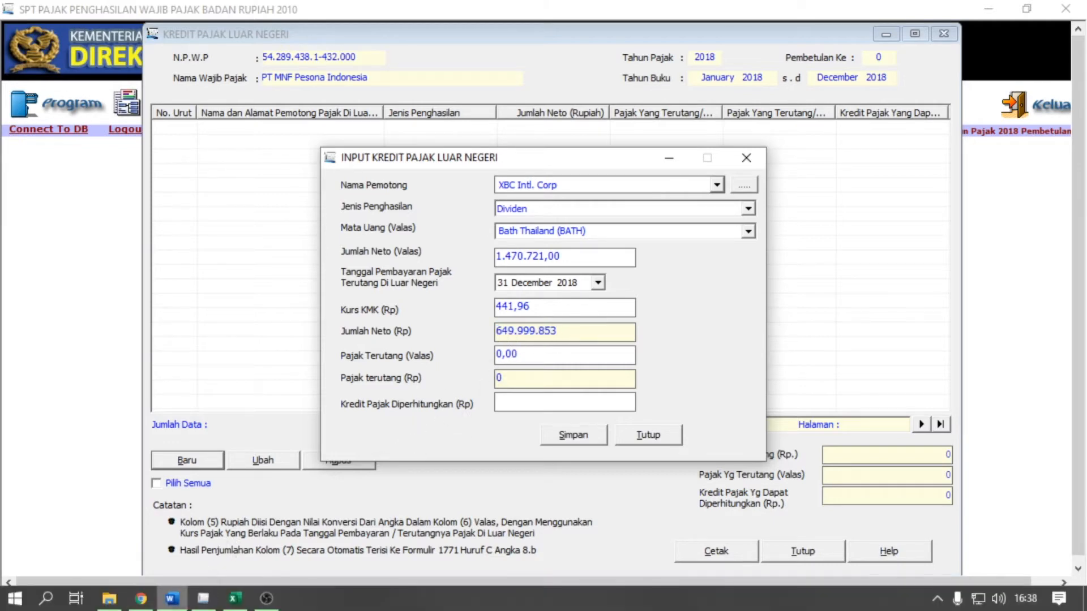
{"action": "left_click", "coordinate": [180, 604]}
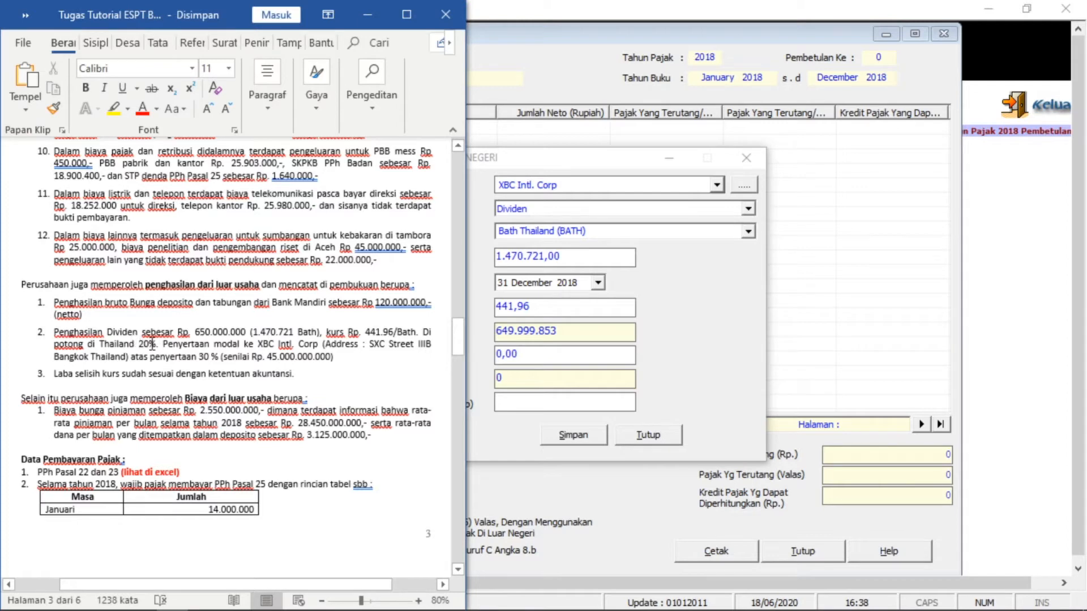
{"action": "left_click", "coordinate": [675, 338]}
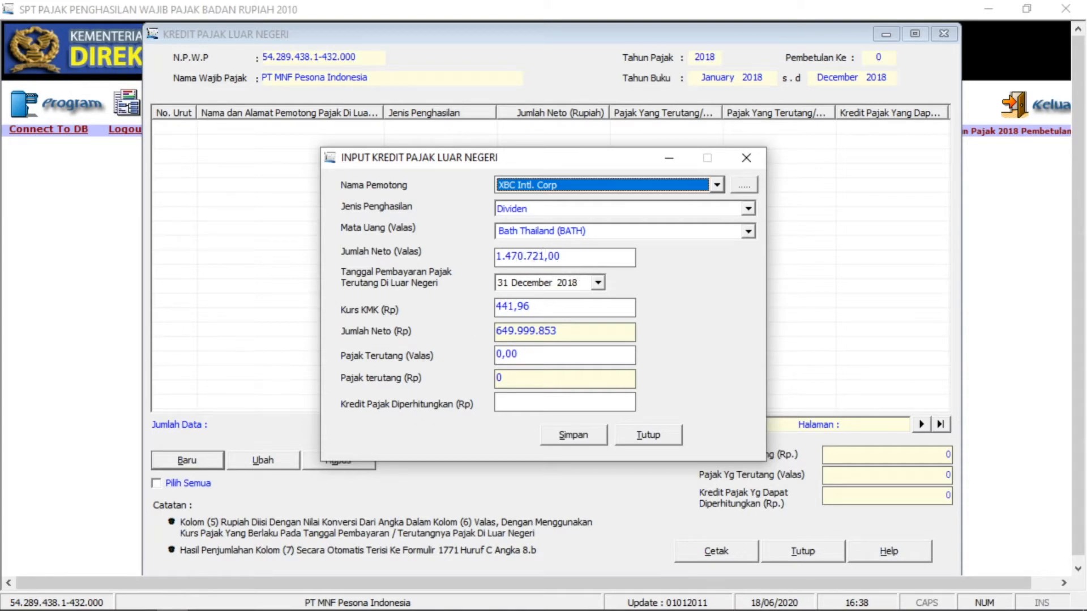
{"action": "left_click", "coordinate": [2, 604]}
- Launch Calculator and compute 1470721*20%, giving 294.144,2 baht
{"action": "type", "text": "calculator"}
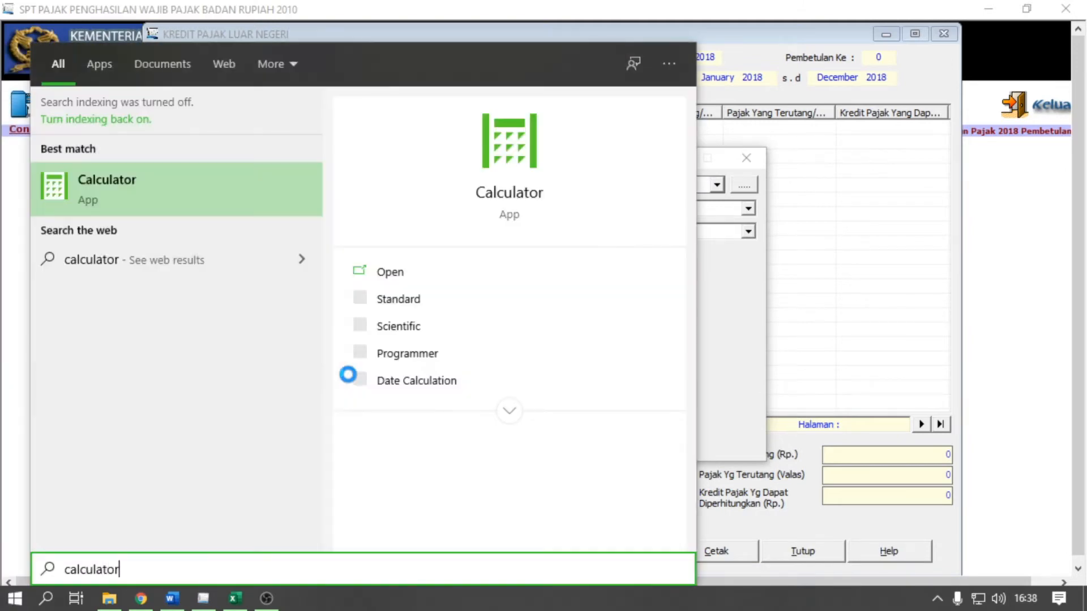
{"action": "key", "text": "Return"}
{"action": "type", "text": "1"}
{"action": "key", "text": "BackSpace"}
{"action": "type", "text": "470"}
{"action": "key", "text": "BackSpace"}
{"action": "key", "text": "BackSpace"}
{"action": "key", "text": "BackSpace"}
{"action": "type", "text": "1470721"}
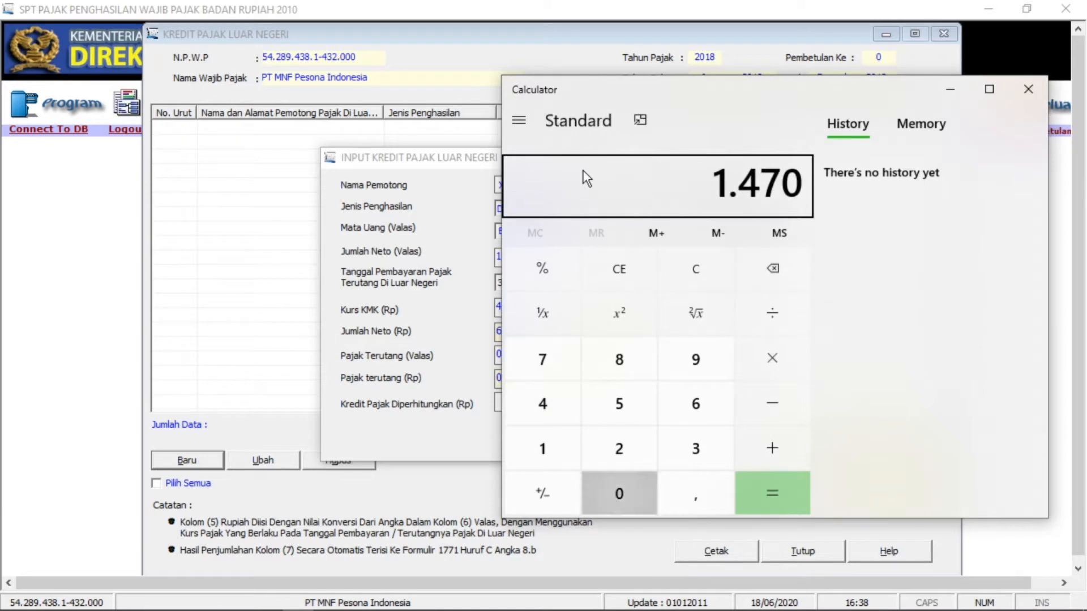
{"action": "type", "text": "*20%"}
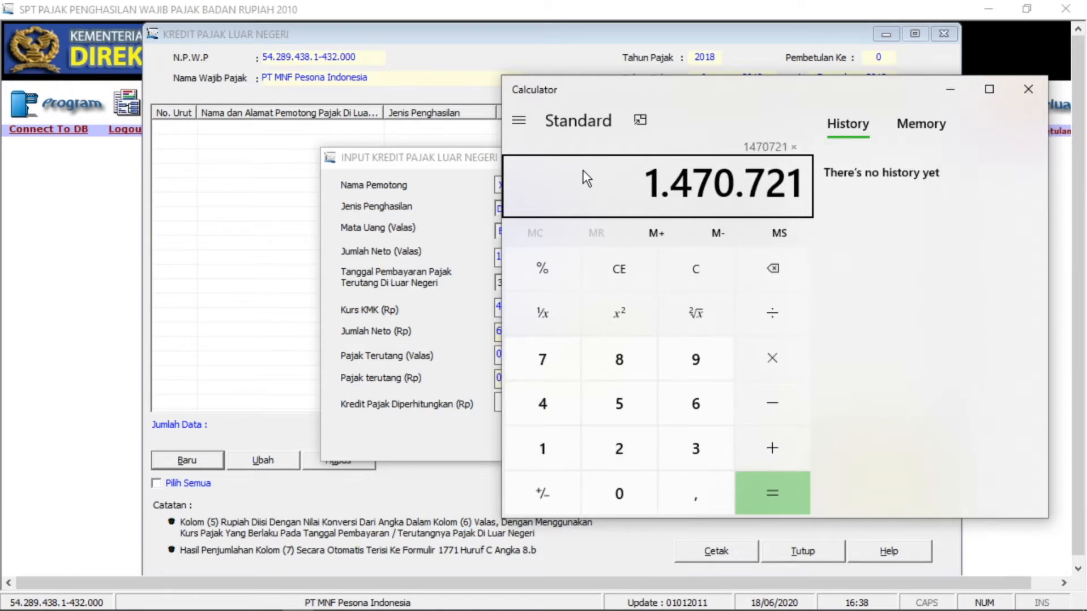
{"action": "key", "text": "Return"}
{"action": "left_click_drag", "start_coordinate": [666, 92], "coordinate": [756, 94]}
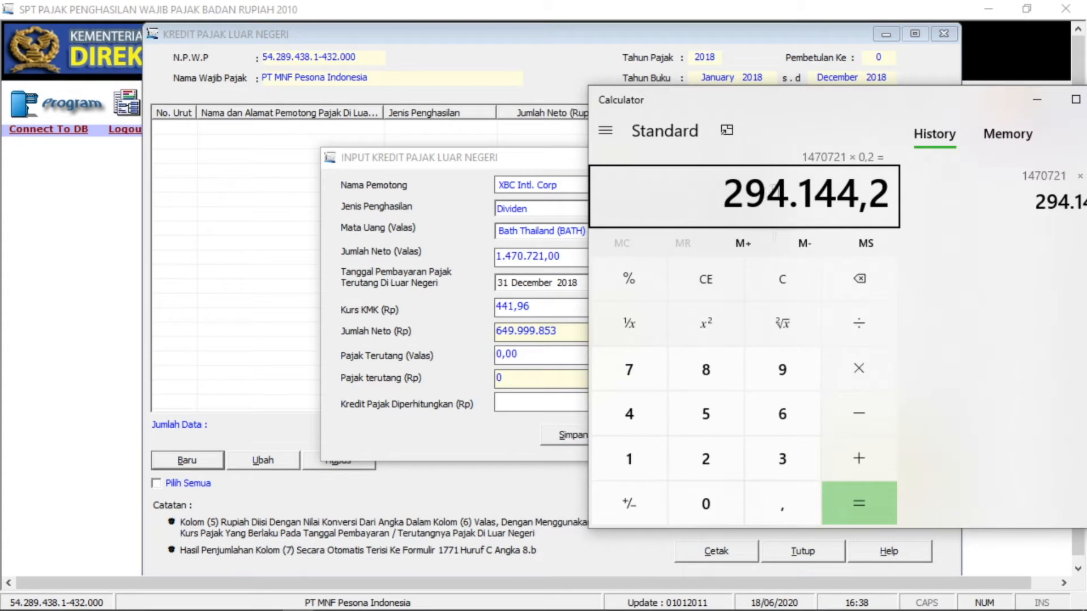
- Enter Pajak Terutang (Valas) 294.144,20 so the rupiah tax computes to Rp 129.999.971
{"action": "left_click", "coordinate": [1037, 101]}
{"action": "type", "text": "294144,2"}
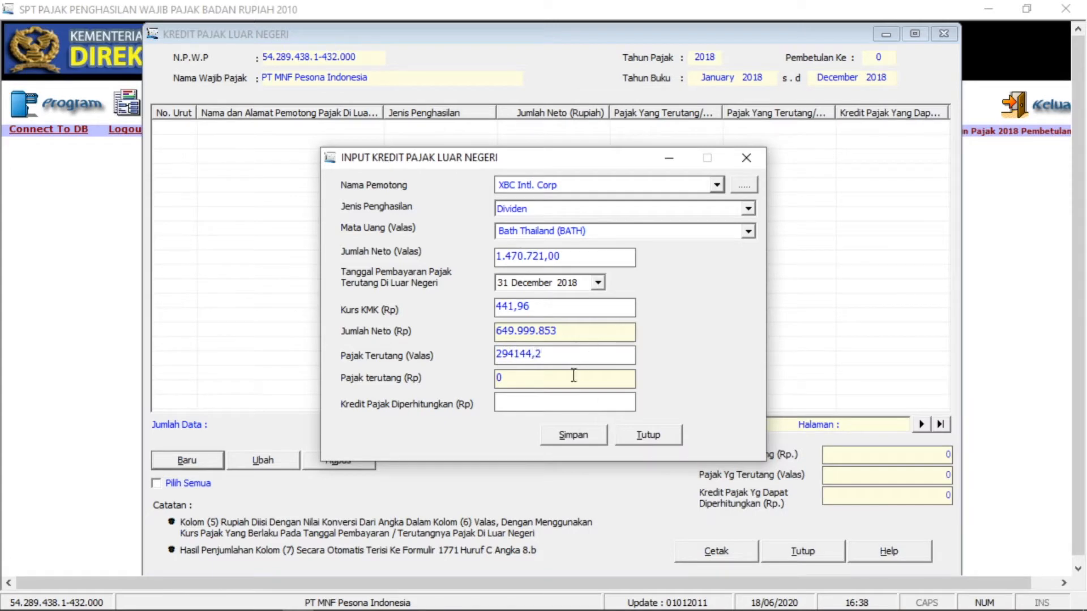
{"action": "left_click", "coordinate": [573, 375]}
{"action": "left_click", "coordinate": [567, 363]}
{"action": "left_click", "coordinate": [568, 379]}
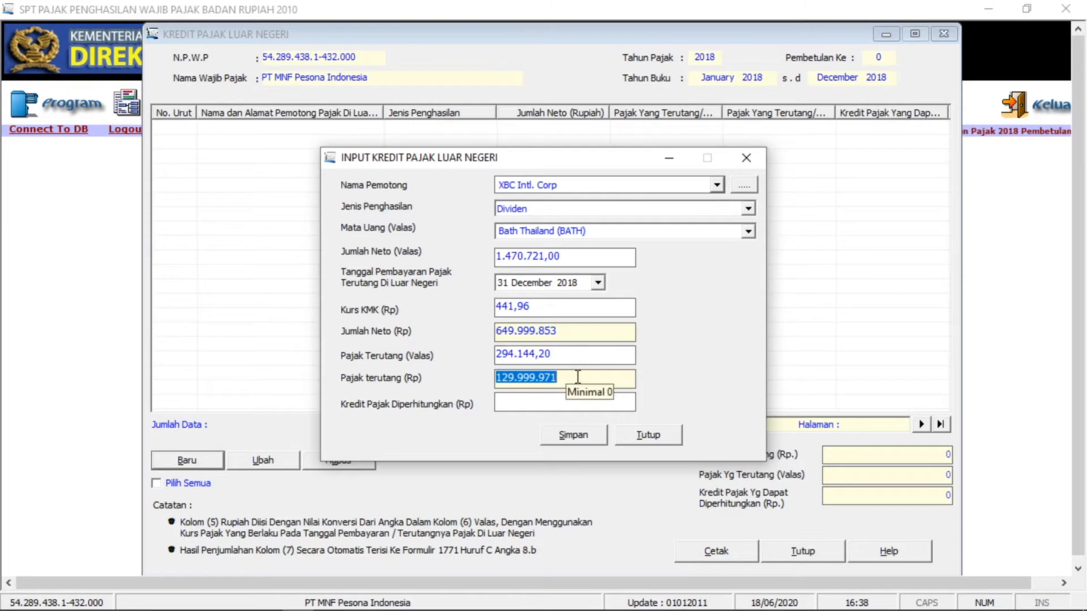
{"action": "left_click", "coordinate": [569, 377]}
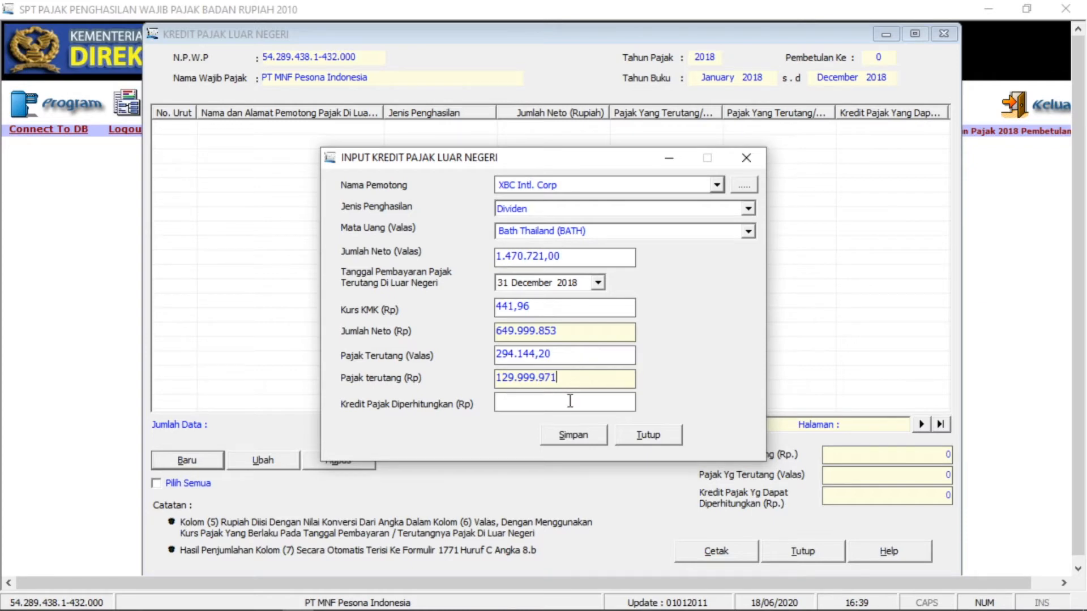
{"action": "left_click", "coordinate": [509, 401]}
{"action": "mouse_move", "coordinate": [320, 608]}
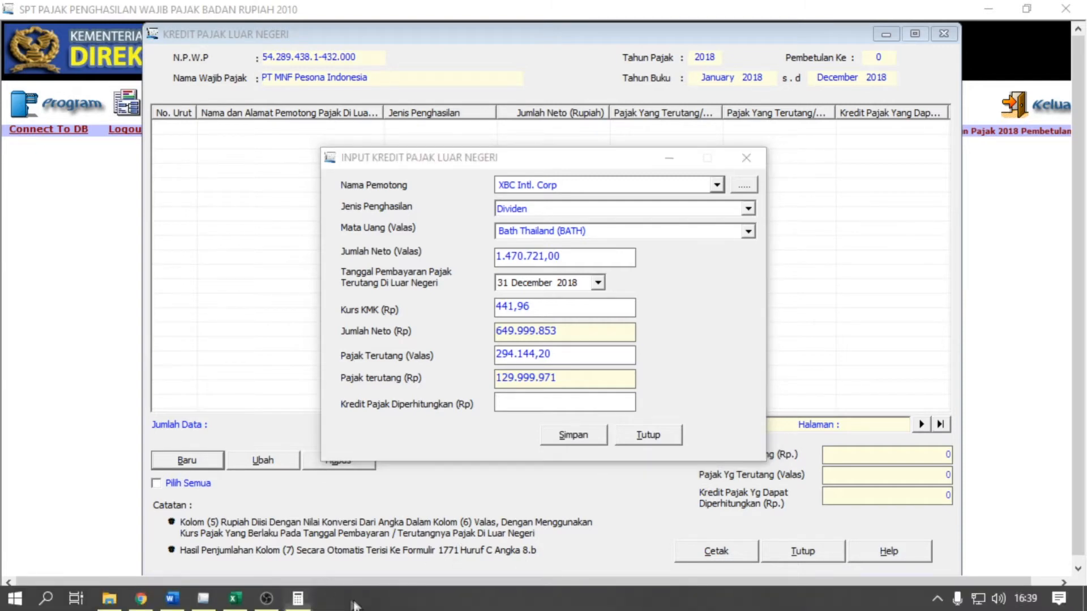
{"action": "left_click", "coordinate": [234, 598]}
{"action": "left_click", "coordinate": [801, 369]}
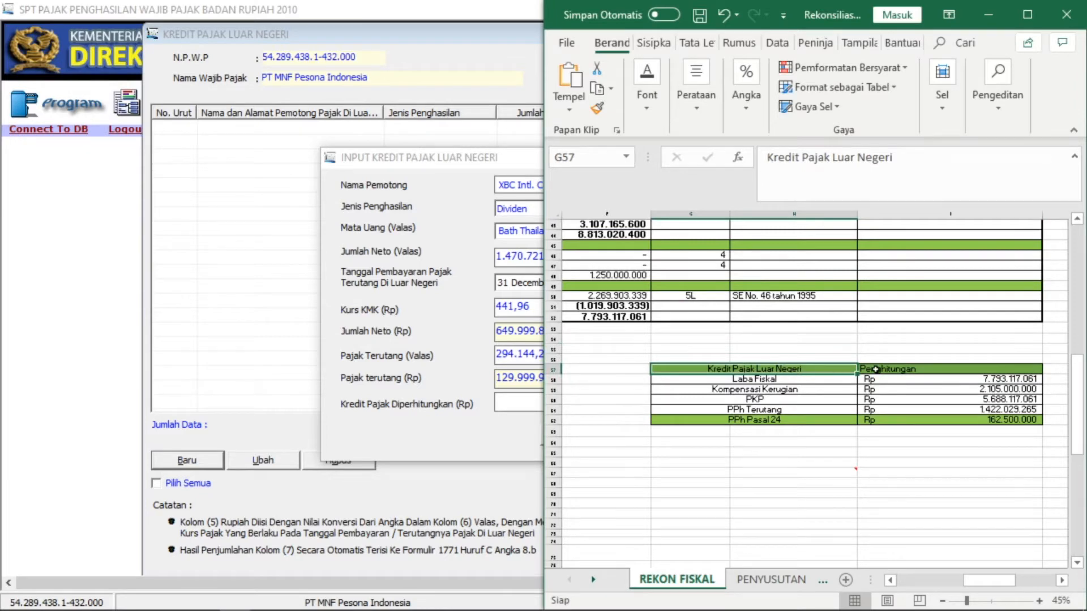
{"action": "key", "text": "Down"}
{"action": "key", "text": "Down"}
{"action": "key", "text": "Down"}
{"action": "key", "text": "Down"}
{"action": "key", "text": "Down"}
{"action": "key", "text": "Up"}
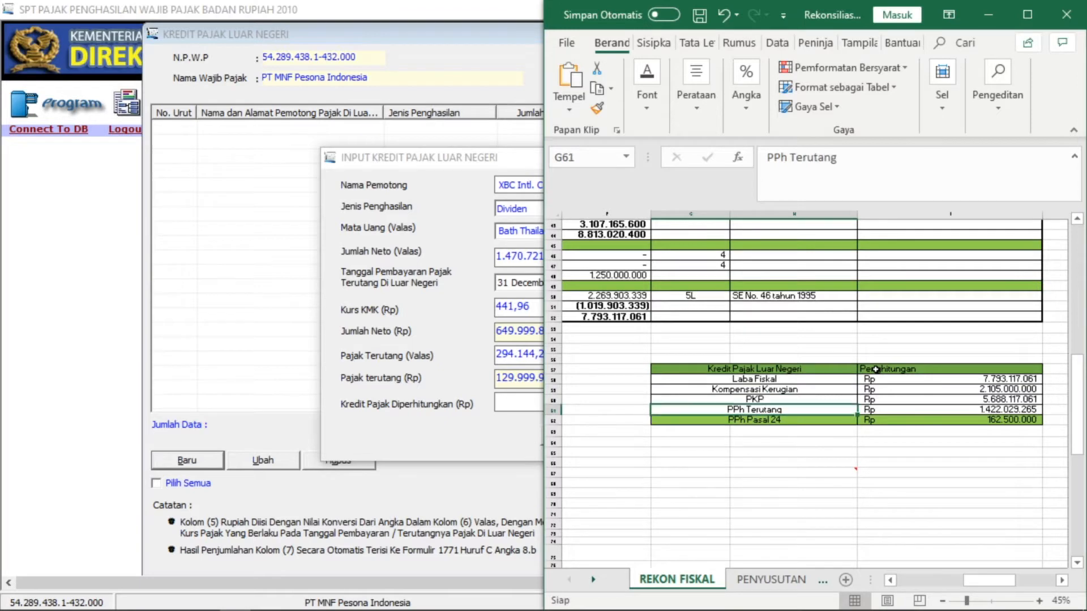
{"action": "key", "text": "Up"}
{"action": "key", "text": "Up"}
{"action": "key", "text": "Up"}
{"action": "key", "text": "Up"}
{"action": "key", "text": "Down"}
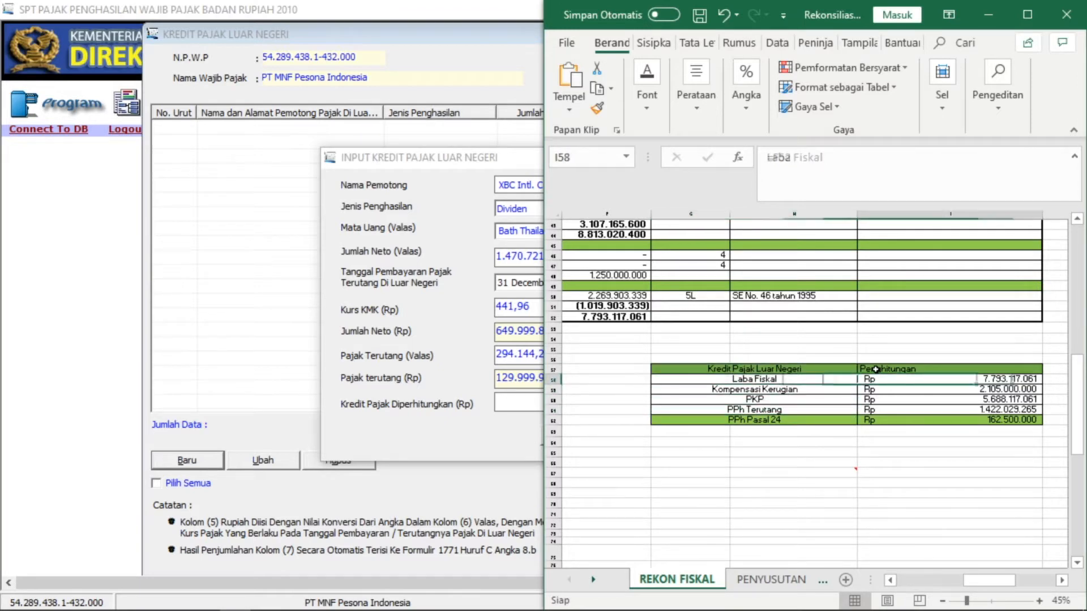
{"action": "key", "text": "Right"}
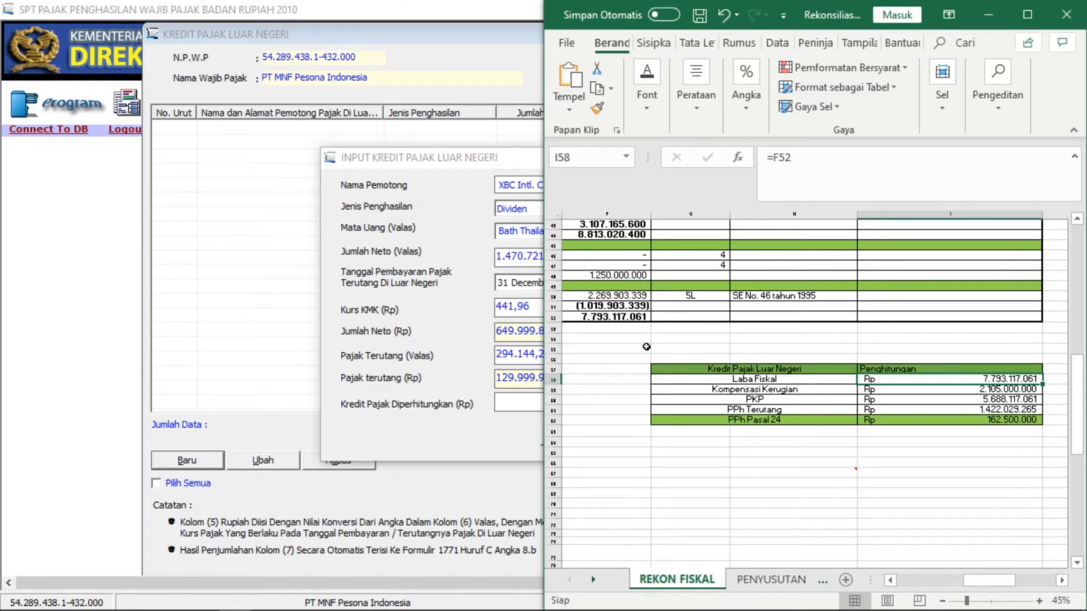
{"action": "key", "text": "Left"}
{"action": "key", "text": "Down"}
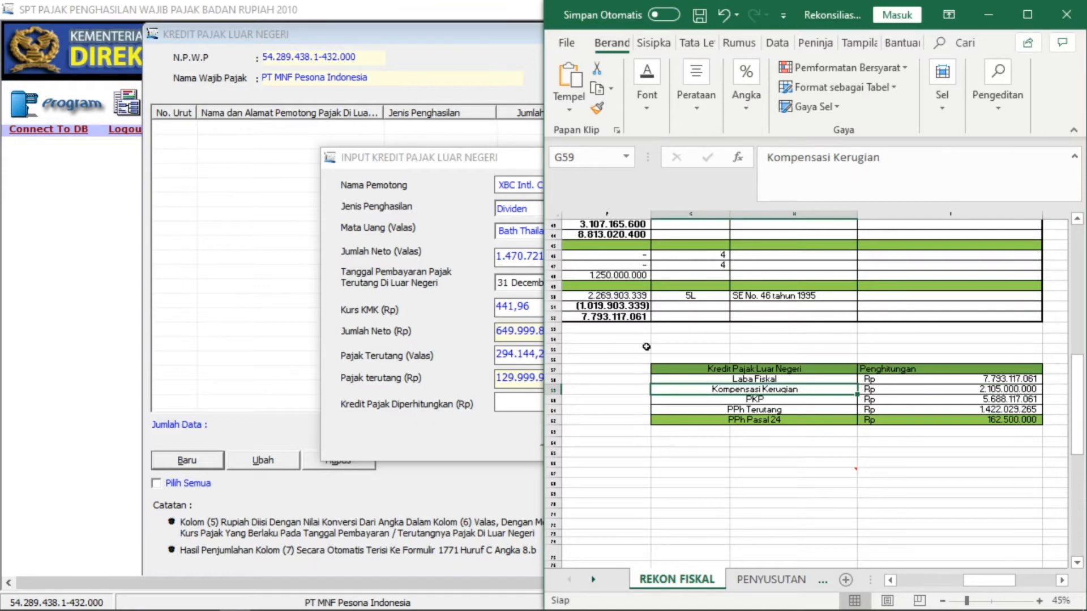
{"action": "key", "text": "Right"}
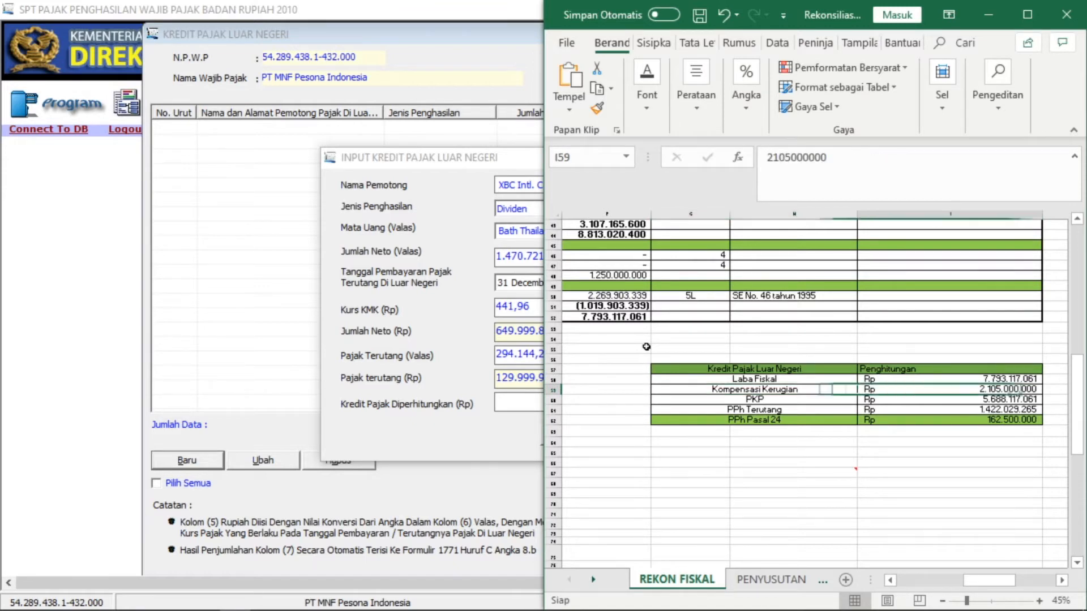
{"action": "key", "text": "Left"}
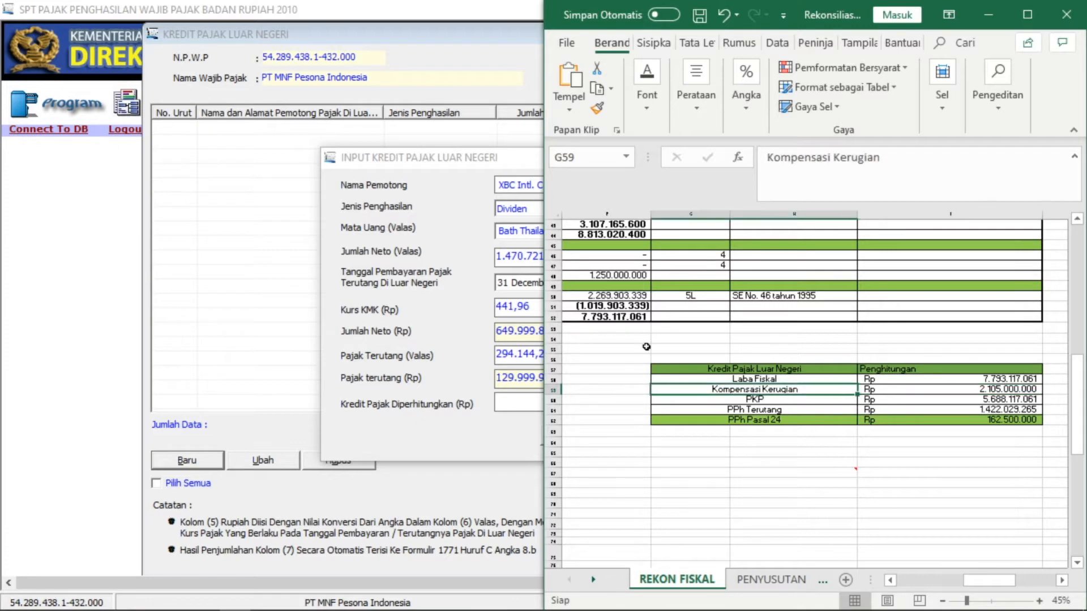
{"action": "key", "text": "Down"}
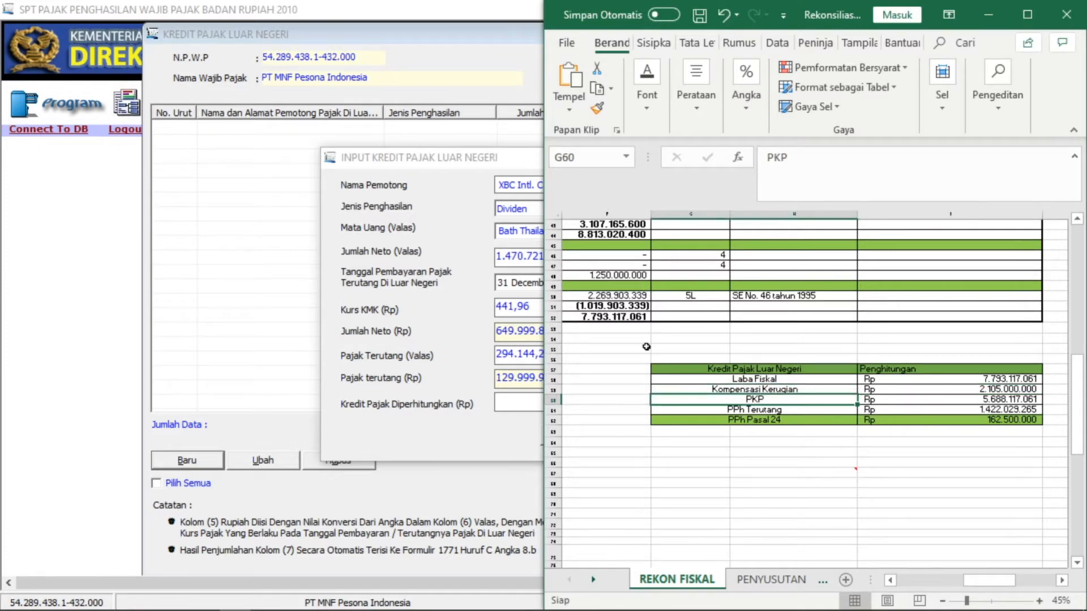
{"action": "key", "text": "Right"}
{"action": "key", "text": "Up"}
{"action": "key", "text": "Up"}
{"action": "key", "text": "Down"}
{"action": "key", "text": "Down"}
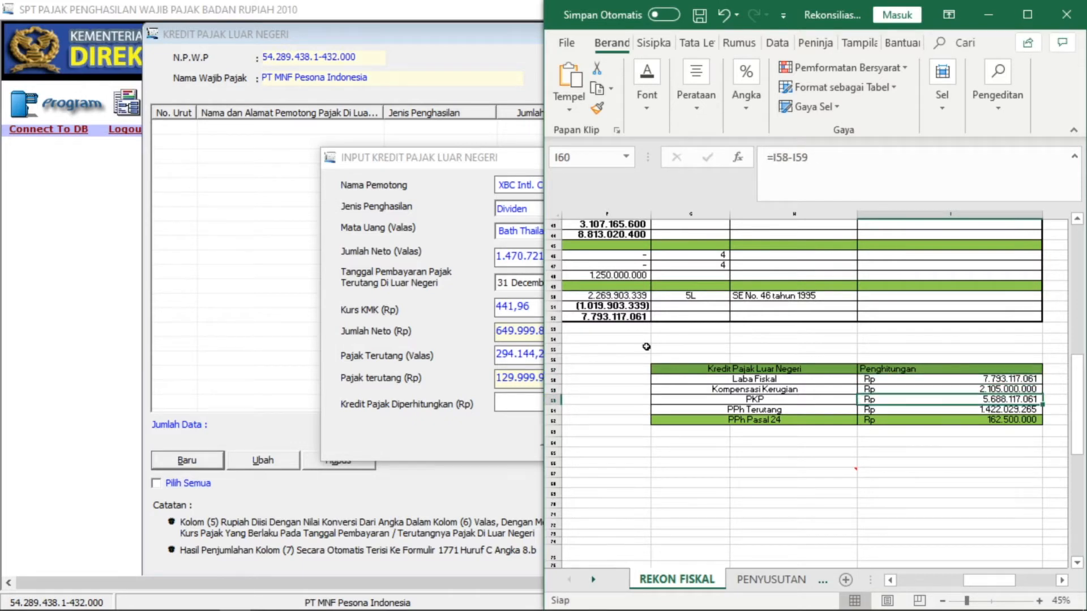
{"action": "key", "text": "Left"}
{"action": "key", "text": "Down"}
{"action": "key", "text": "Right"}
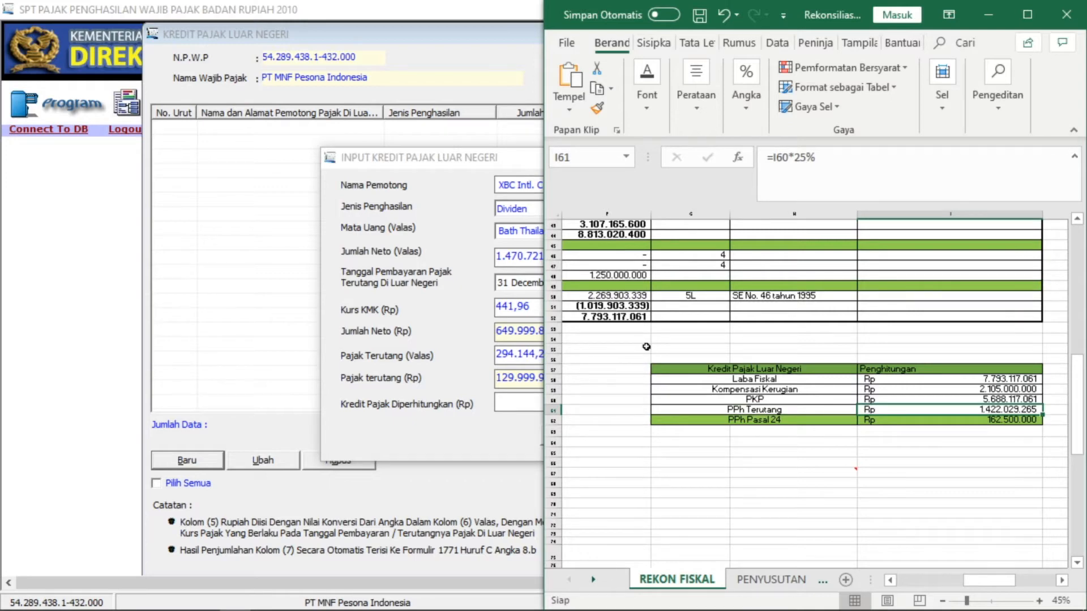
{"action": "key", "text": "Up"}
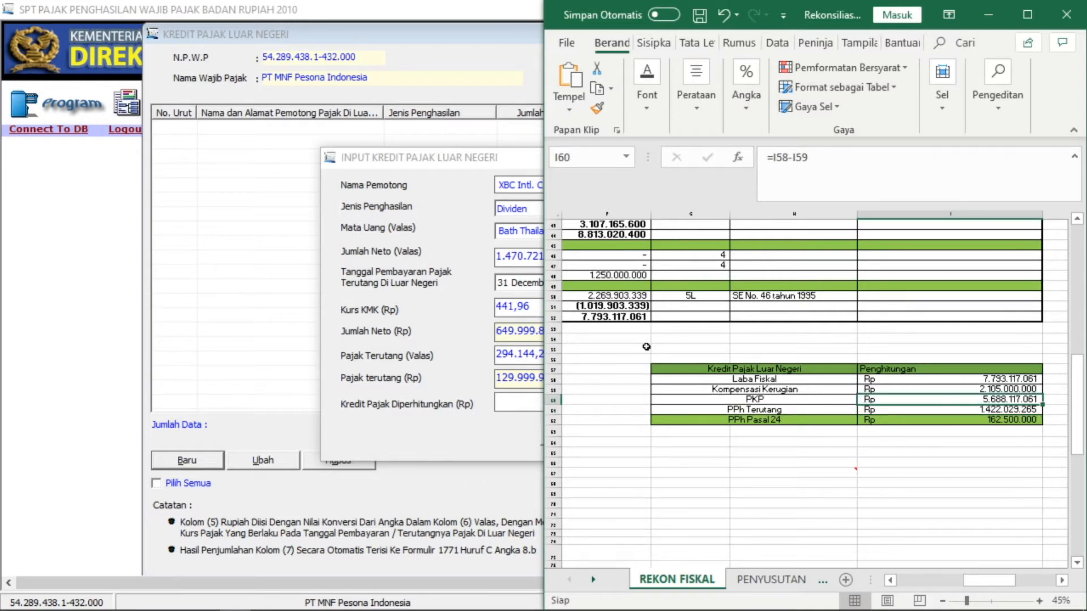
{"action": "key", "text": "Down"}
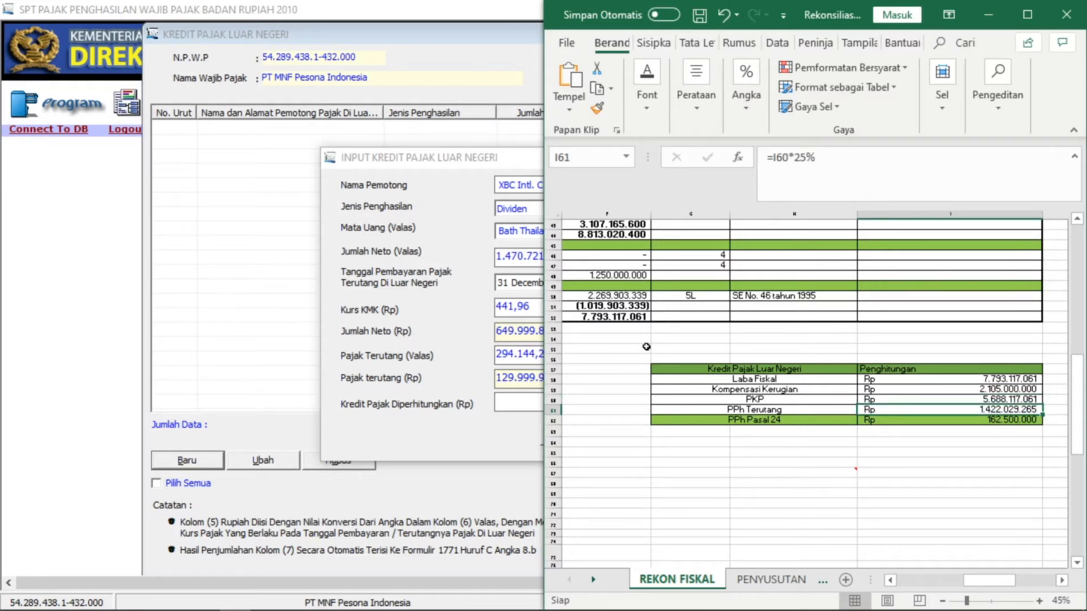
{"action": "key", "text": "Down"}
{"action": "key", "text": "Left"}
{"action": "key", "text": "Right"}
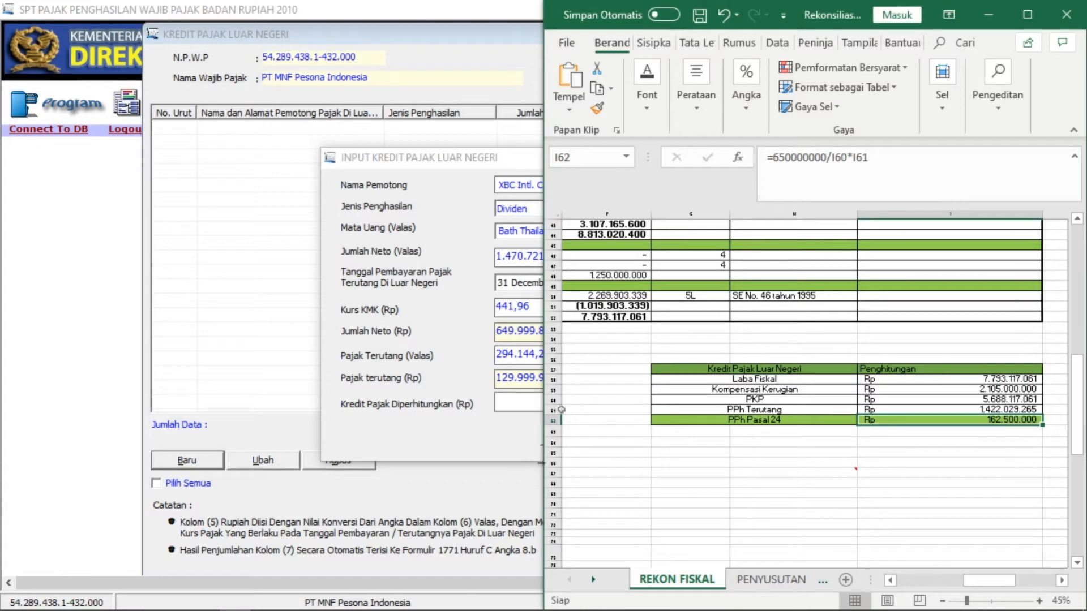
{"action": "mouse_move", "coordinate": [347, 608]}
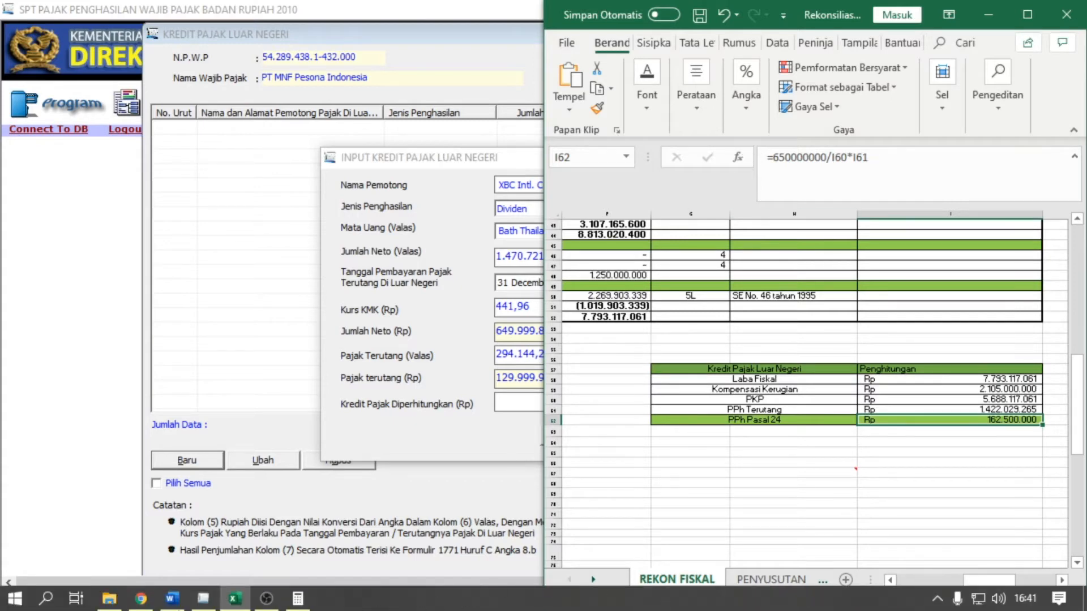
{"action": "left_click", "coordinate": [183, 605]}
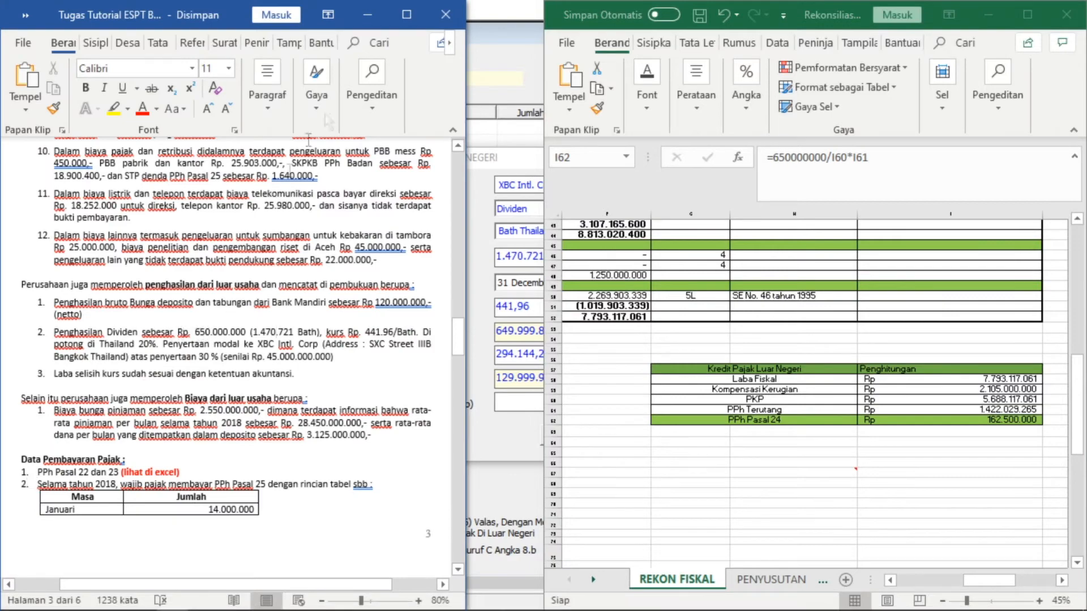
{"action": "left_click", "coordinate": [367, 15]}
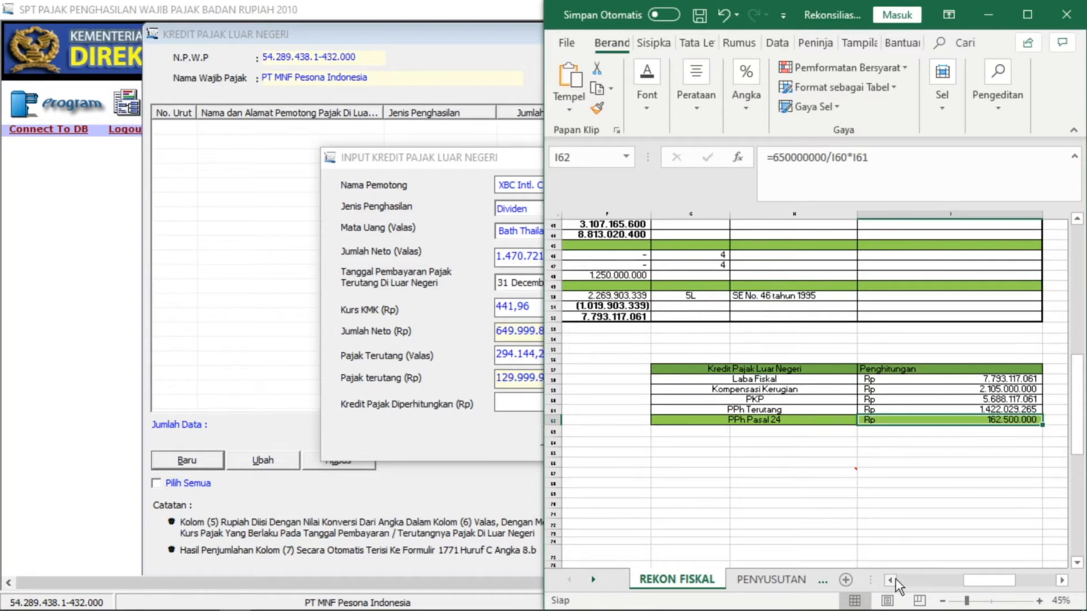
{"action": "left_click", "coordinate": [931, 400]}
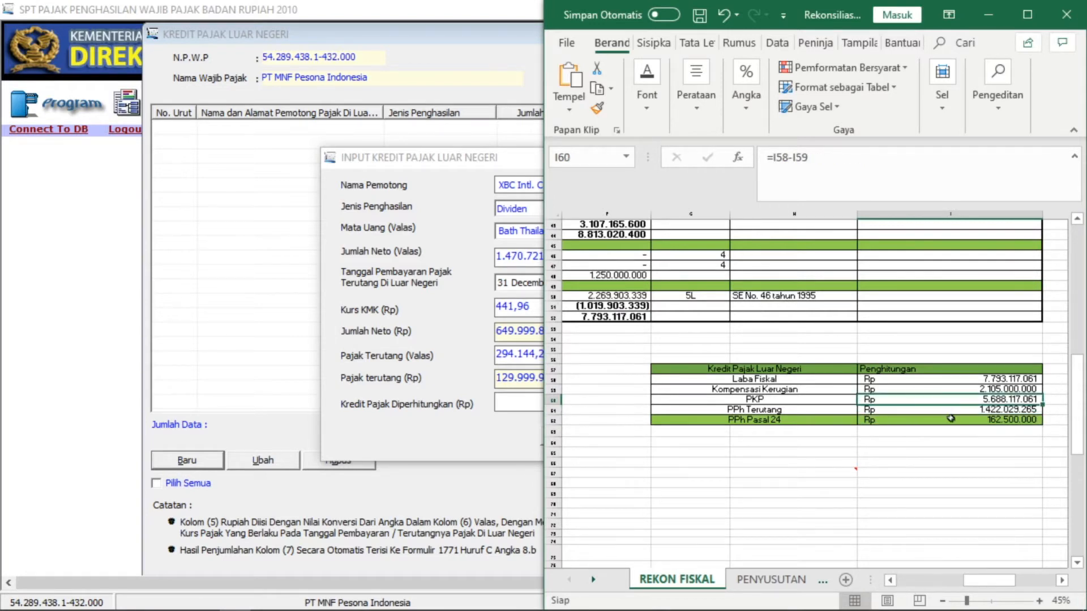
{"action": "left_click", "coordinate": [953, 419]}
{"action": "left_click", "coordinate": [957, 411]}
{"action": "left_click", "coordinate": [933, 424]}
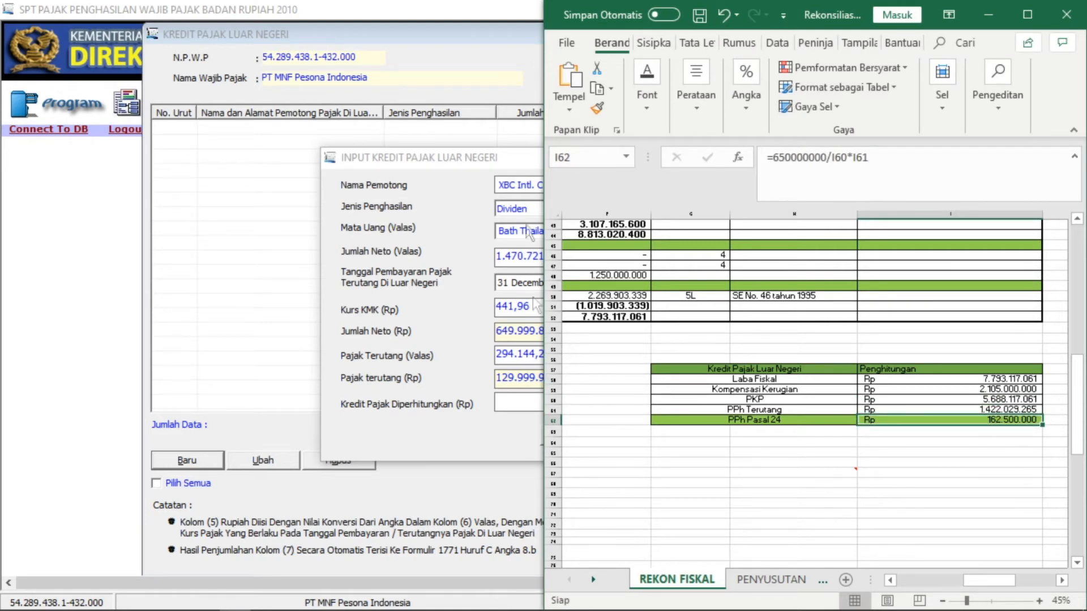
- Set Kredit Pajak Diperhitungkan to 129.999.970 after the must-be-lower warning, and save the entry
{"action": "left_click", "coordinate": [480, 11]}
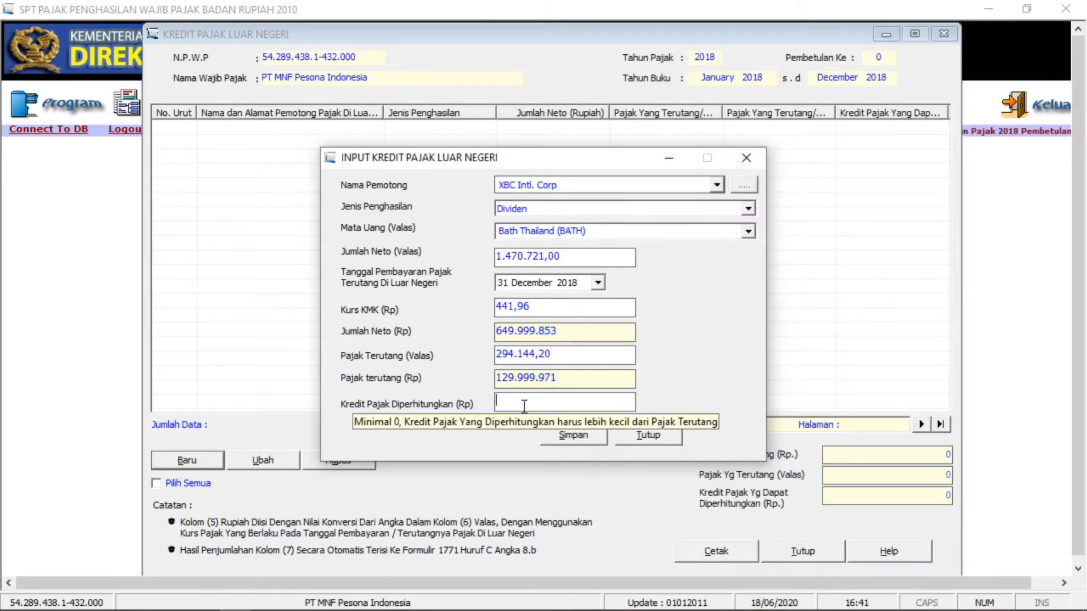
{"action": "type", "text": "129"}
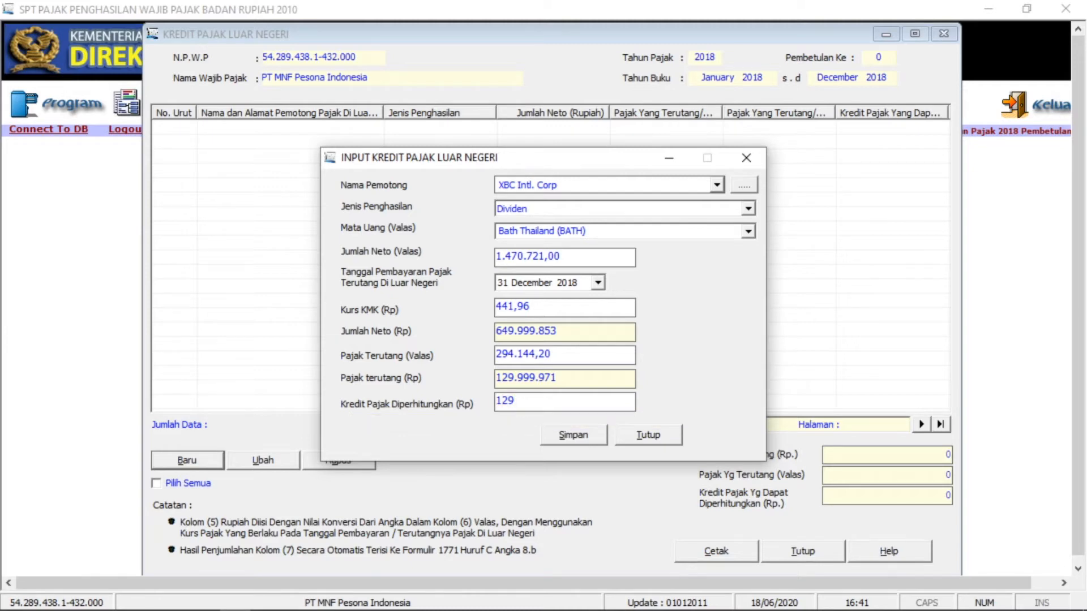
{"action": "type", "text": ".999.971"}
{"action": "key", "text": "Tab"}
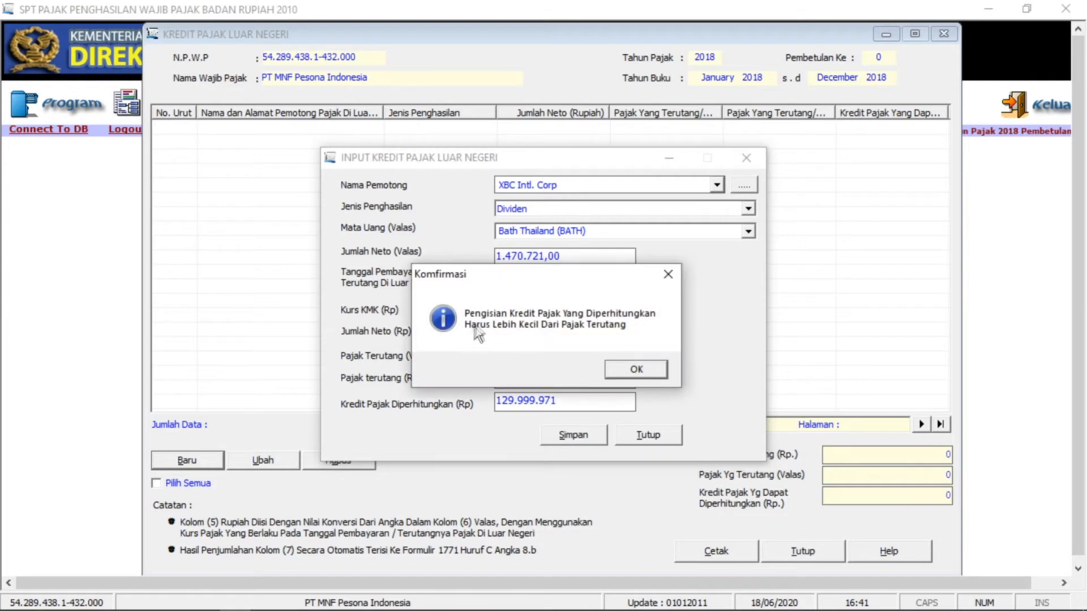
{"action": "left_click_drag", "start_coordinate": [465, 276], "coordinate": [440, 273]}
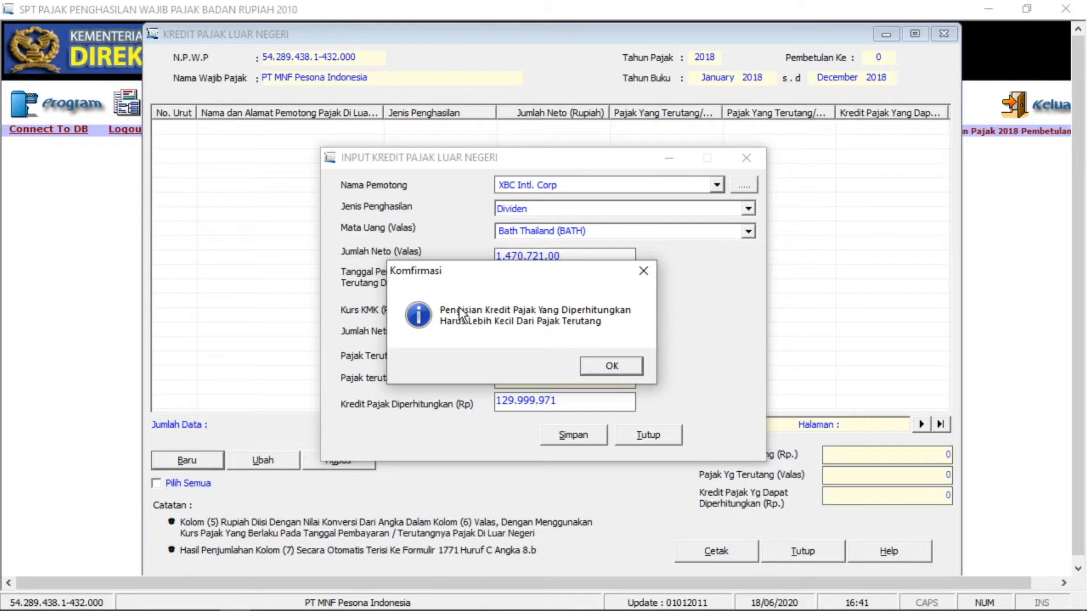
{"action": "left_click", "coordinate": [611, 366]}
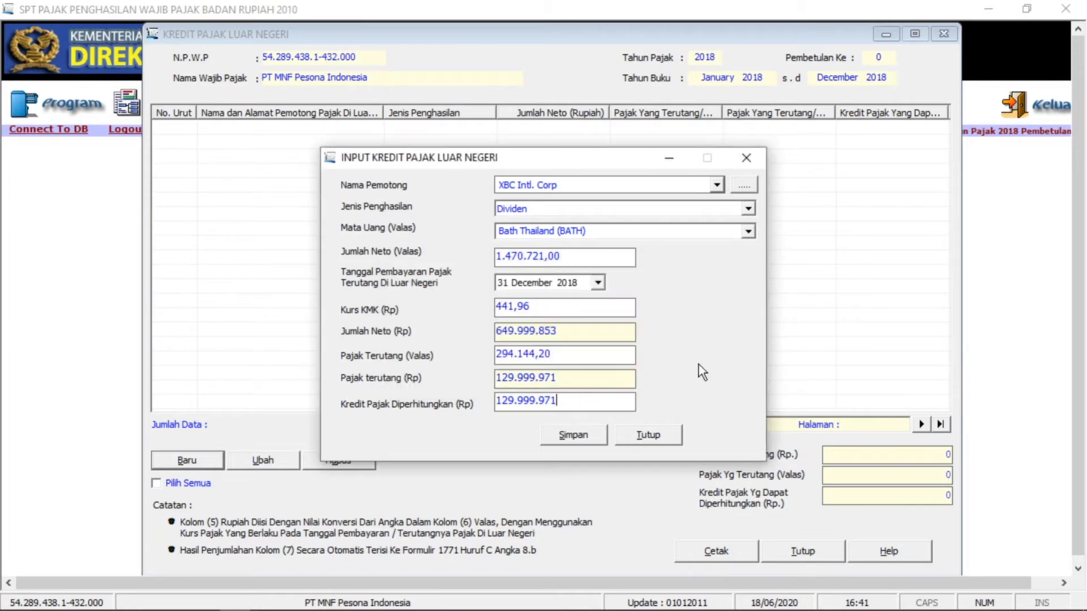
{"action": "type", "text": "0"}
{"action": "left_click", "coordinate": [574, 435]}
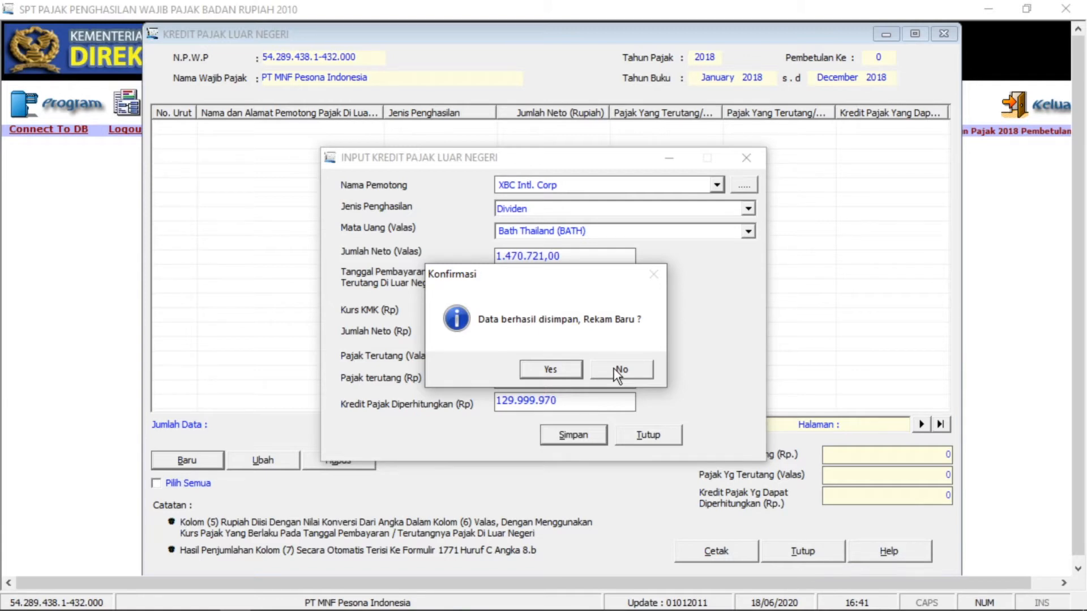
{"action": "left_click", "coordinate": [618, 371]}
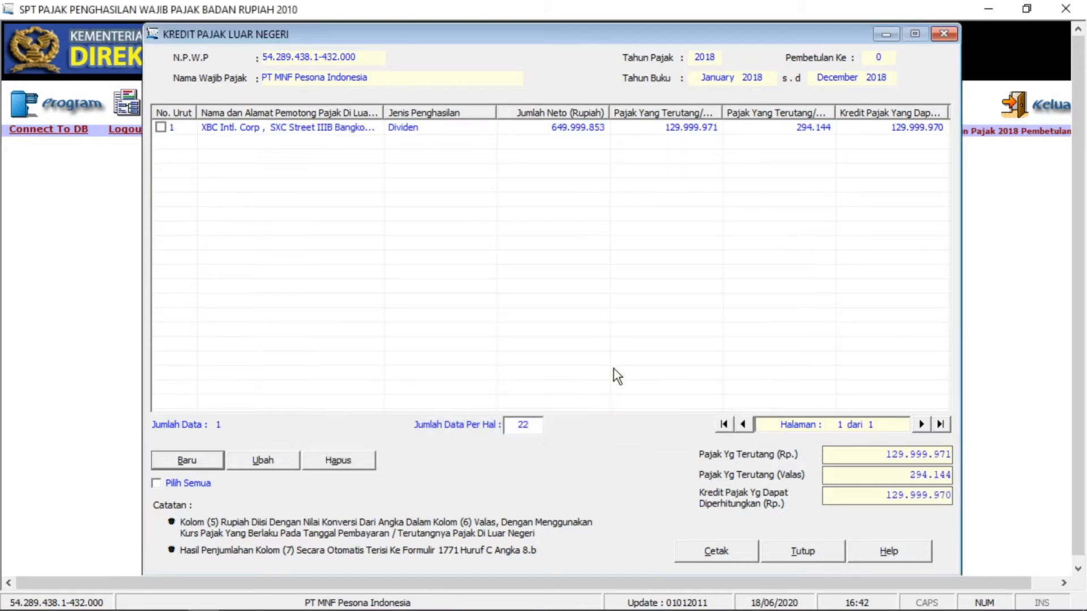
- Close the foreign tax credit list, reopen it from Lampiran Khusus to verify, and close again
{"action": "left_click", "coordinate": [281, 165]}
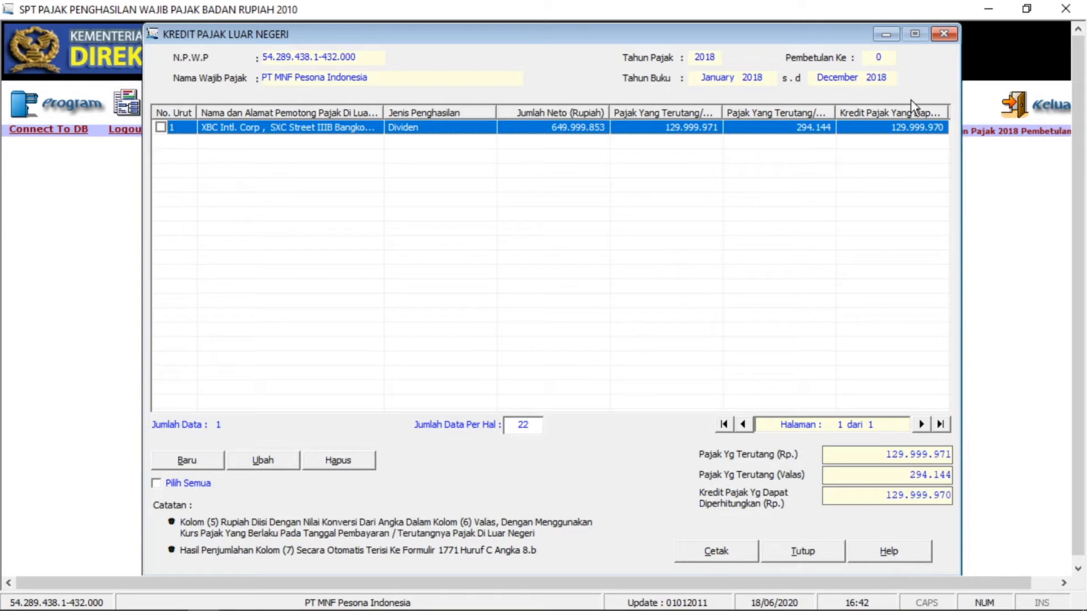
{"action": "left_click", "coordinate": [816, 552]}
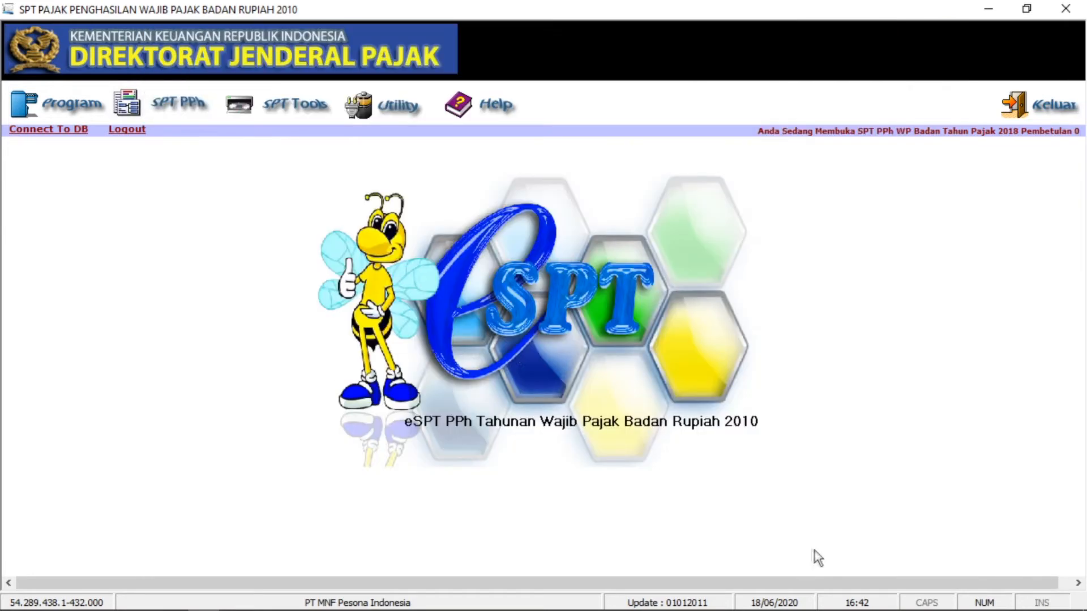
{"action": "left_click", "coordinate": [179, 104]}
{"action": "mouse_move", "coordinate": [184, 139]}
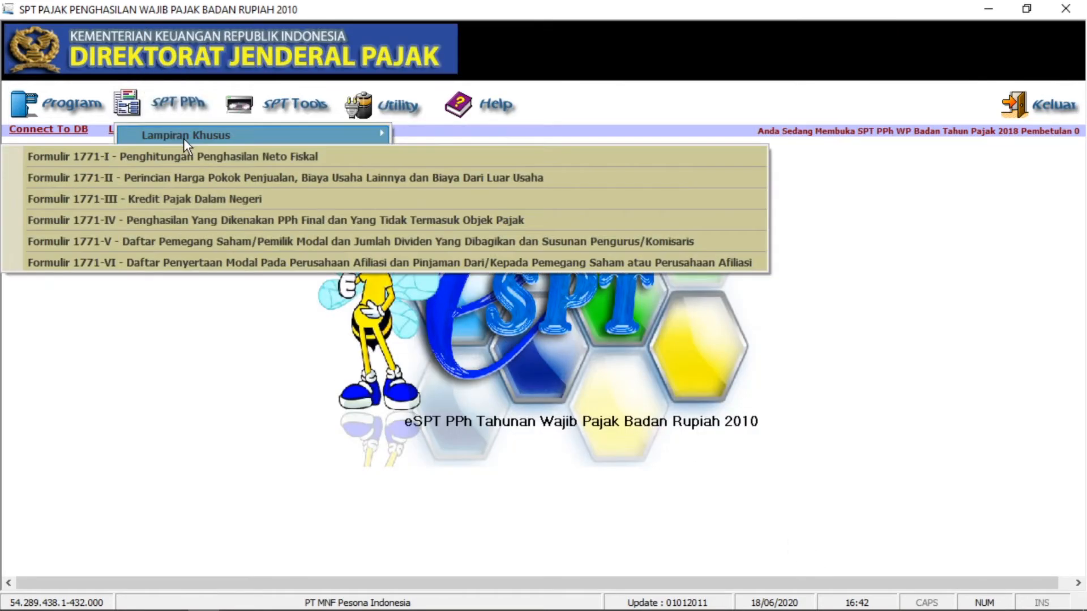
{"action": "left_click", "coordinate": [447, 237]}
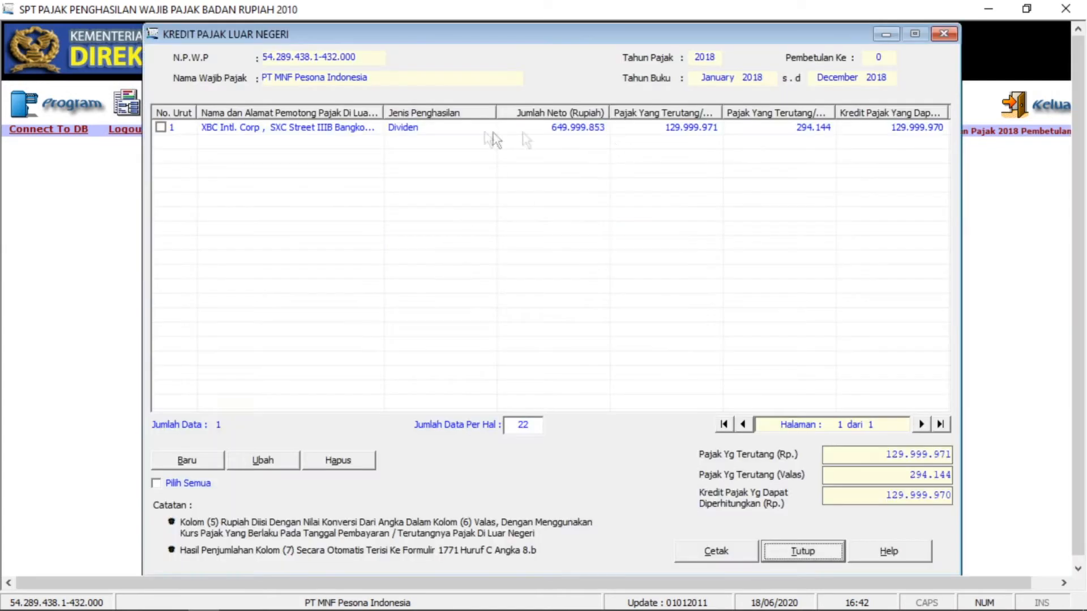
{"action": "left_click", "coordinate": [944, 34]}
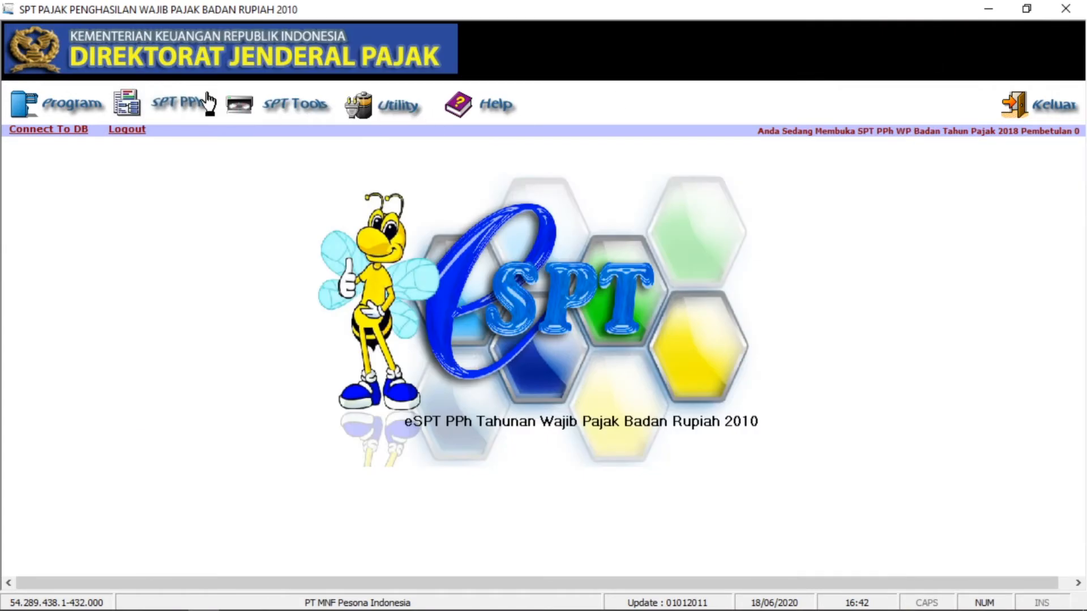
{"action": "left_click", "coordinate": [207, 97]}
{"action": "mouse_move", "coordinate": [219, 138]}
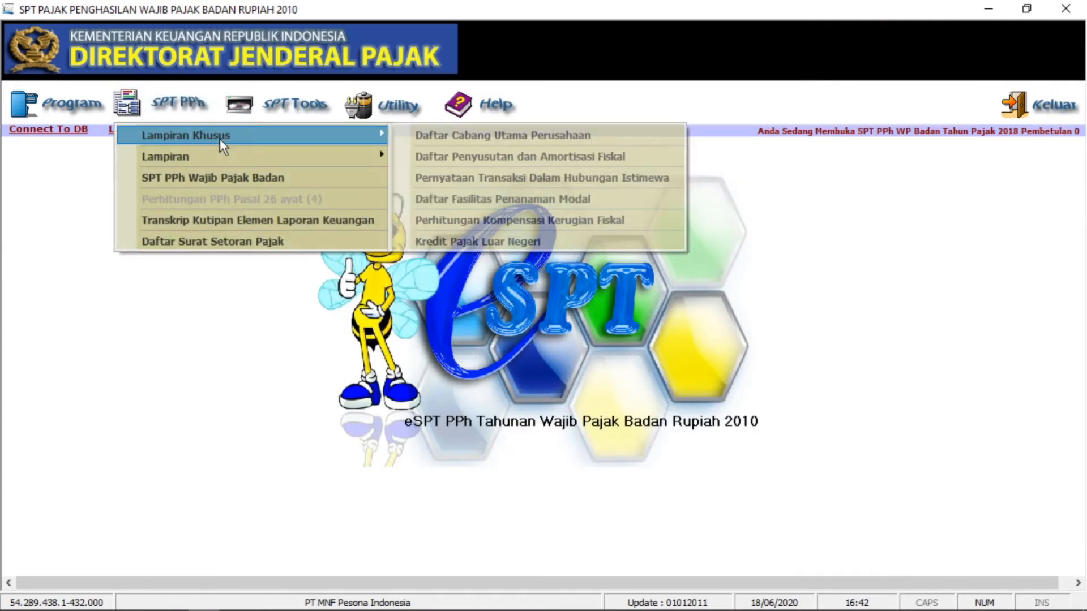
- Reopen Perhitungan Kompensasi Kerugian Fiskal and save it again, keeping 2.105.000.000 for 2018
{"action": "left_click", "coordinate": [511, 222]}
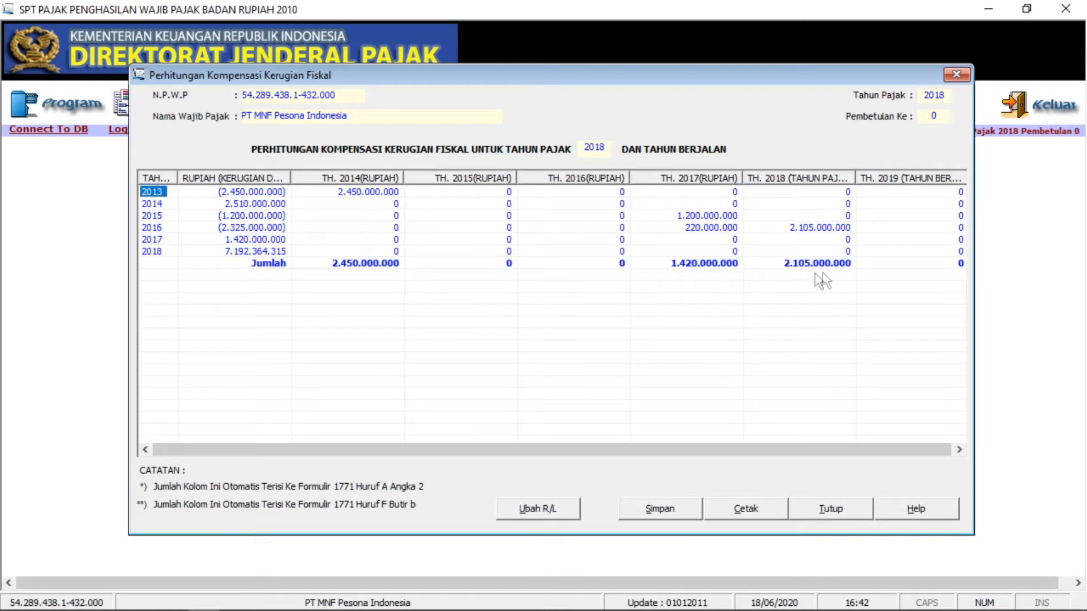
{"action": "left_click", "coordinate": [956, 75]}
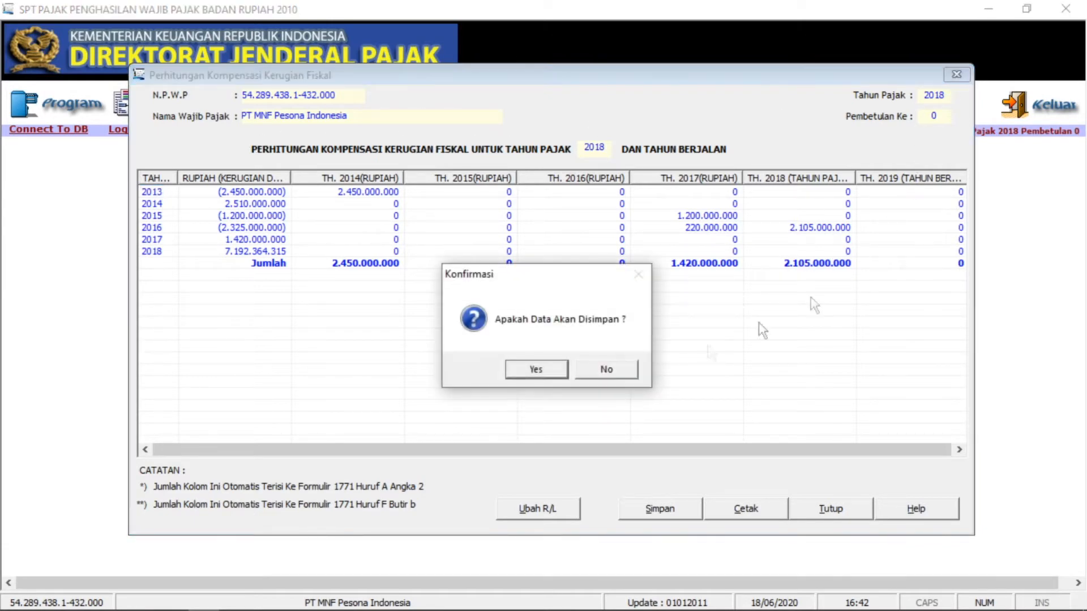
{"action": "left_click", "coordinate": [534, 373]}
{"action": "left_click", "coordinate": [584, 372]}
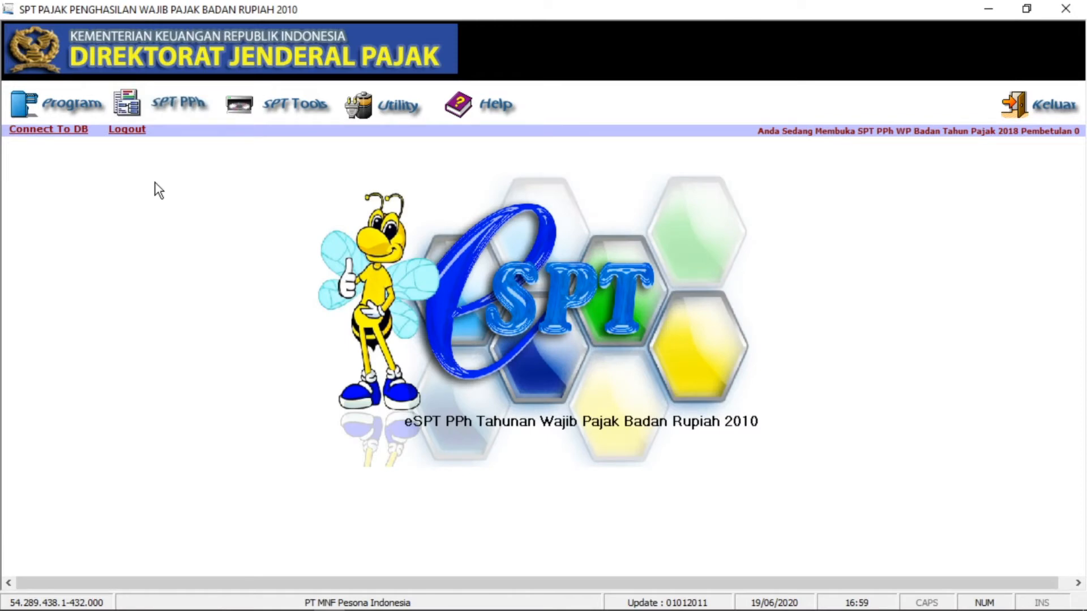
{"action": "left_click", "coordinate": [157, 109]}
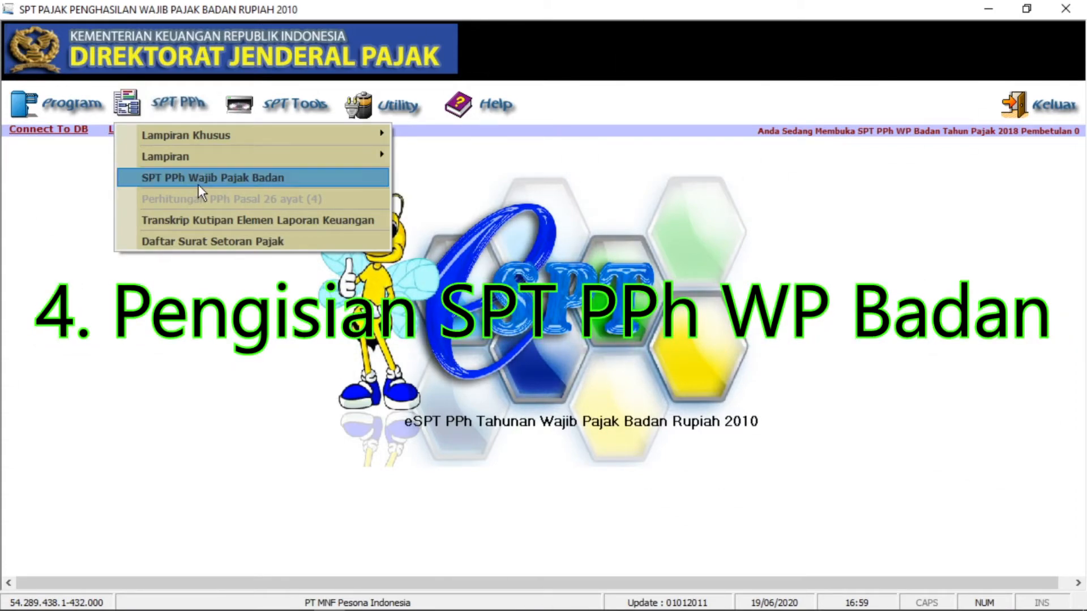
- Open the SPT PPh Wajib Pajak Badan form F.1.1.32.14 and bring up the Word notes
{"action": "left_click", "coordinate": [219, 178]}
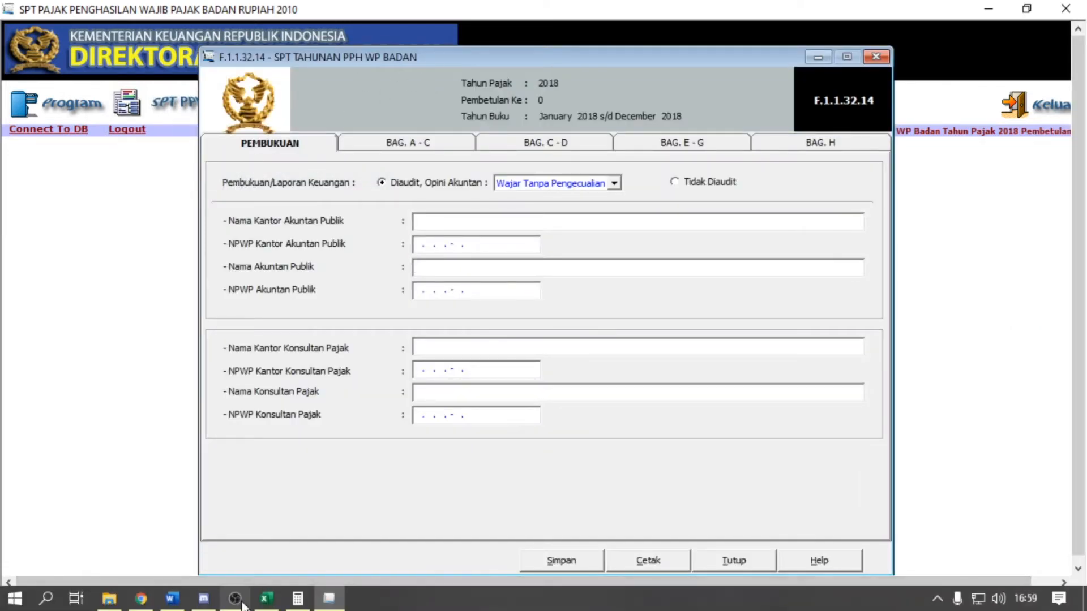
{"action": "left_click", "coordinate": [236, 599]}
{"action": "left_click", "coordinate": [235, 599]}
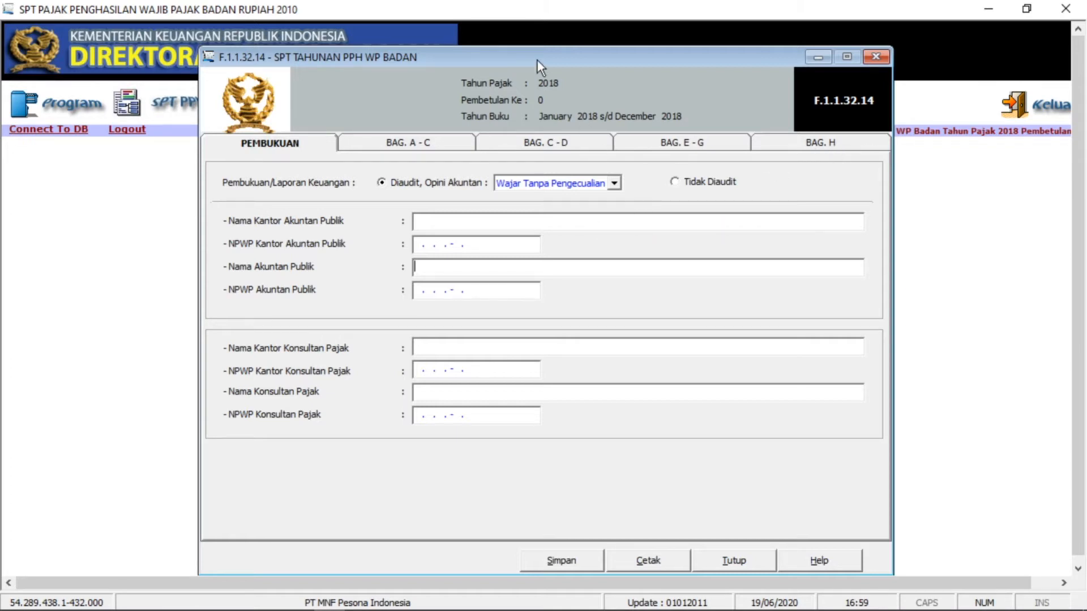
{"action": "left_click", "coordinate": [281, 150]}
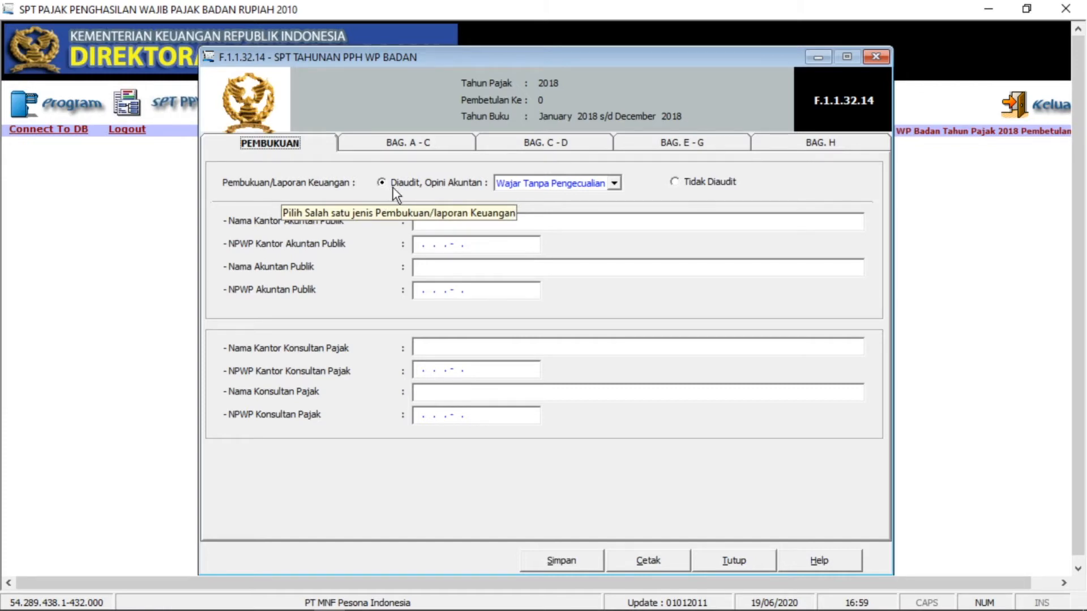
{"action": "mouse_move", "coordinate": [348, 583]}
{"action": "left_click", "coordinate": [206, 599]}
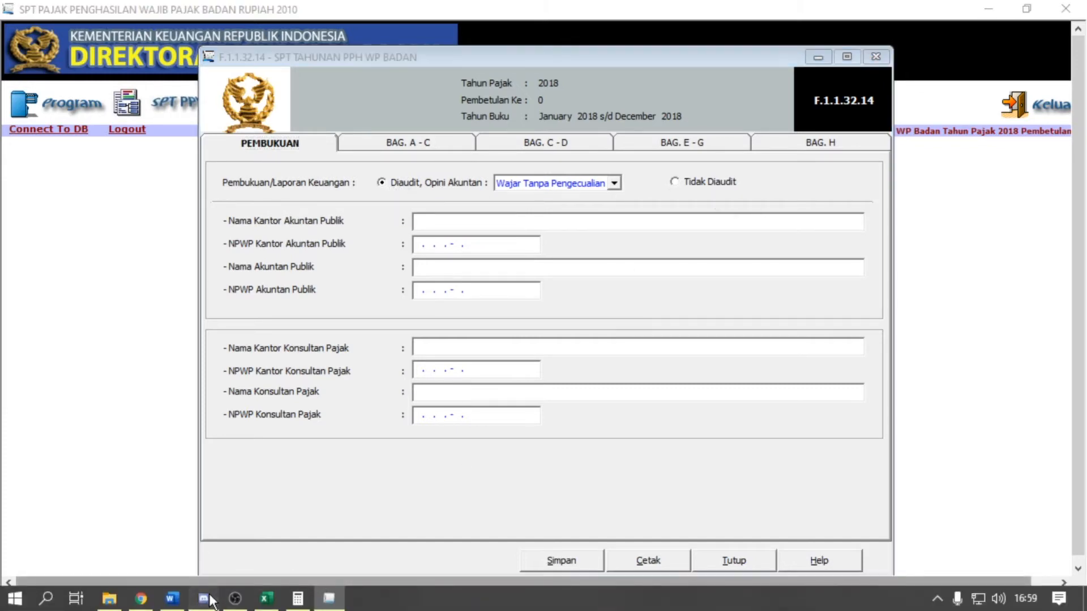
{"action": "left_click", "coordinate": [203, 602]}
{"action": "left_click", "coordinate": [183, 604]}
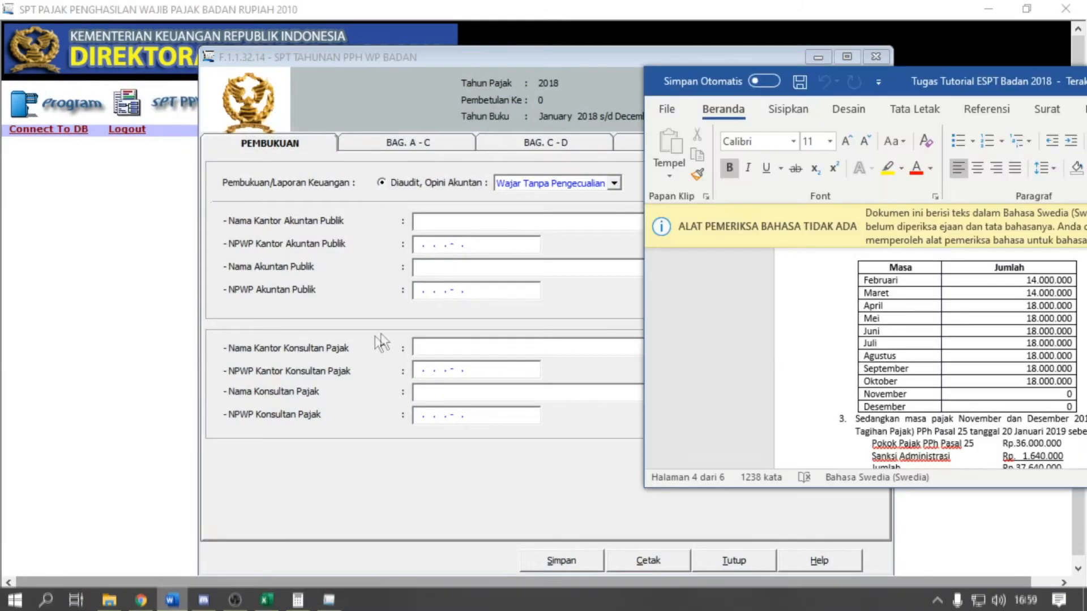
- Confirm in the Word notes that statements are unaudited, then select Tidak Diaudit on the Pembukuan tab
{"action": "left_click_drag", "start_coordinate": [984, 88], "coordinate": [603, 98]}
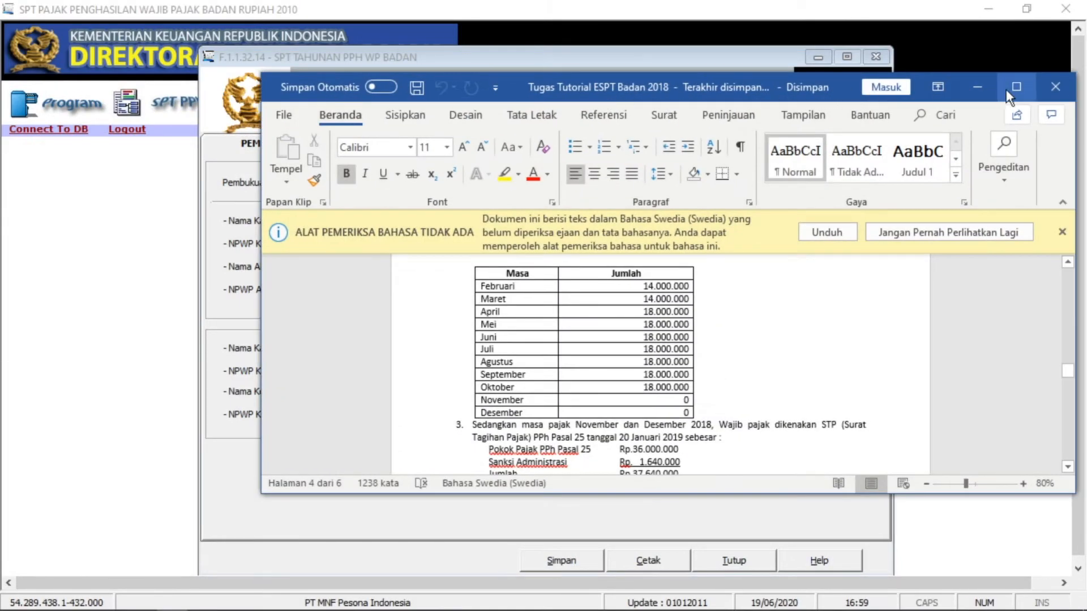
{"action": "left_click", "coordinate": [1016, 87]}
{"action": "scroll", "coordinate": [600, 419], "scroll_direction": "up", "scroll_amount": 3}
{"action": "scroll", "coordinate": [603, 439], "scroll_direction": "up", "scroll_amount": 15}
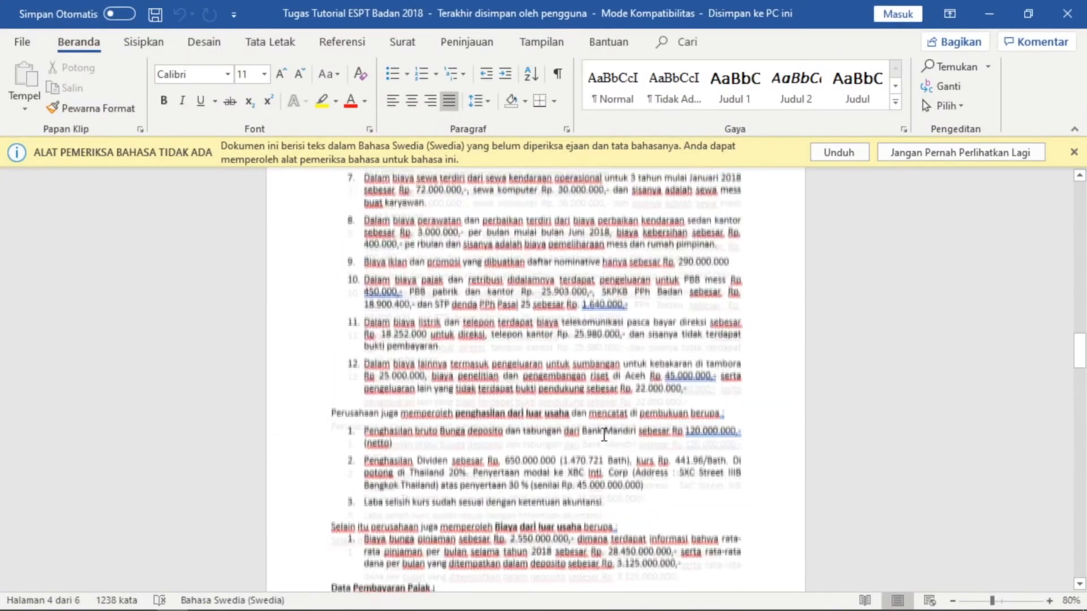
{"action": "scroll", "coordinate": [604, 434], "scroll_direction": "up", "scroll_amount": 20}
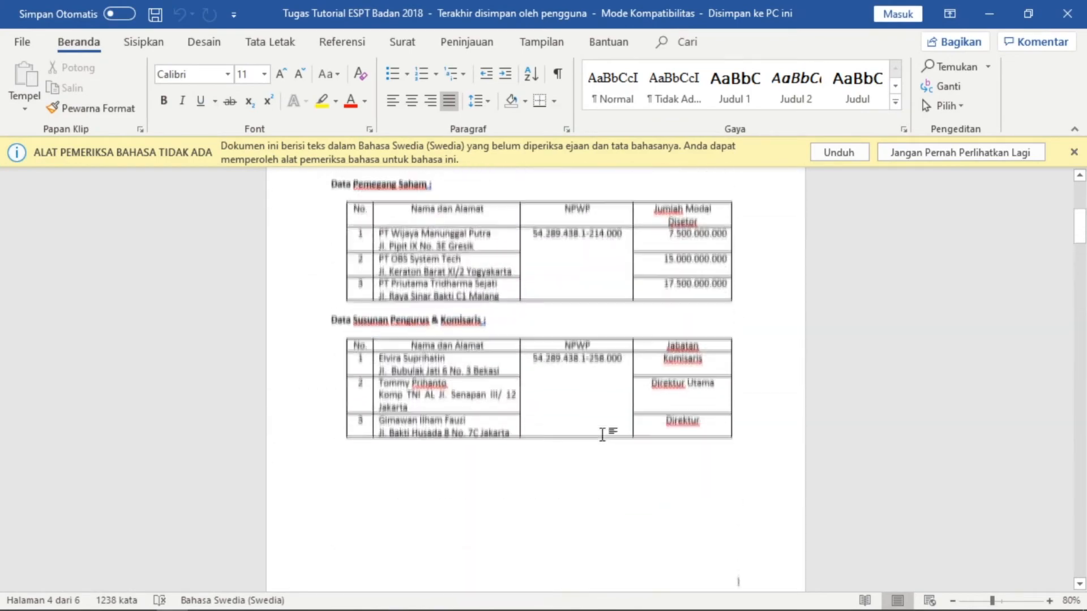
{"action": "scroll", "coordinate": [587, 441], "scroll_direction": "down", "scroll_amount": 1}
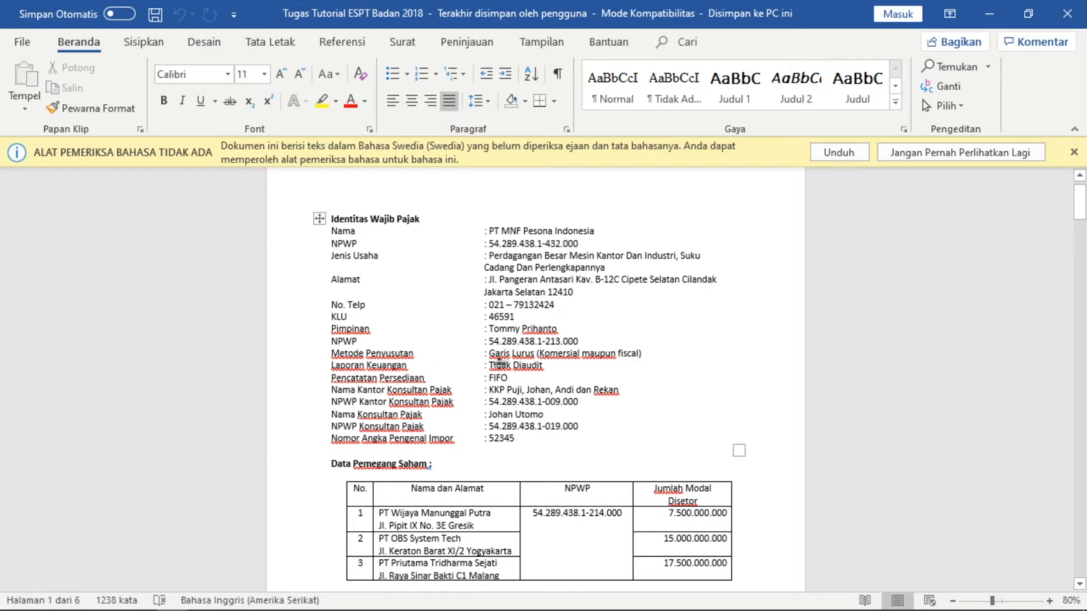
{"action": "left_click", "coordinate": [501, 364]}
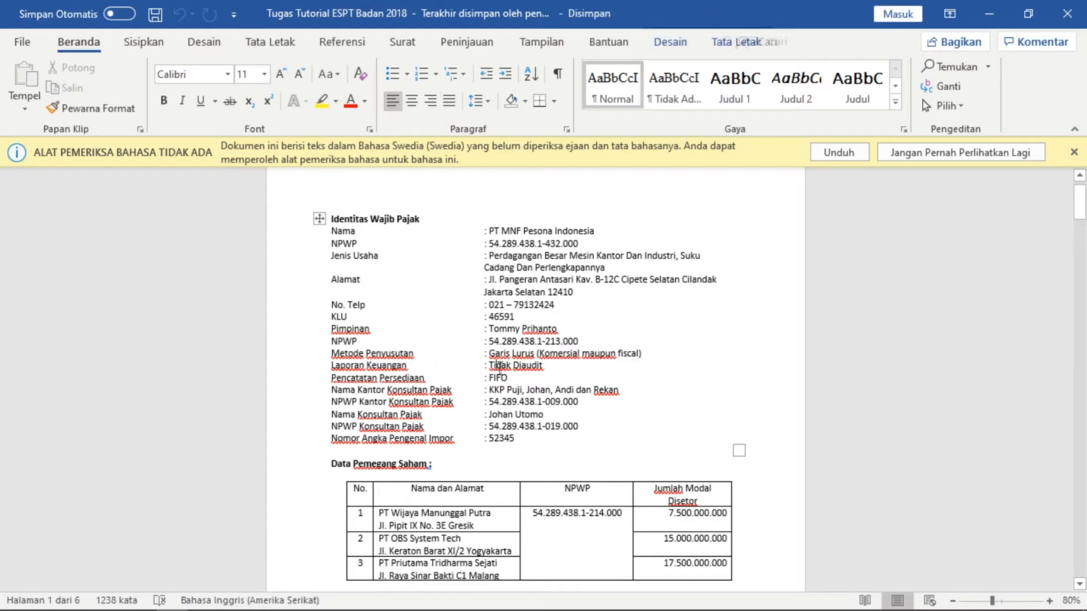
{"action": "left_click", "coordinate": [980, 11]}
{"action": "left_click", "coordinate": [676, 183]}
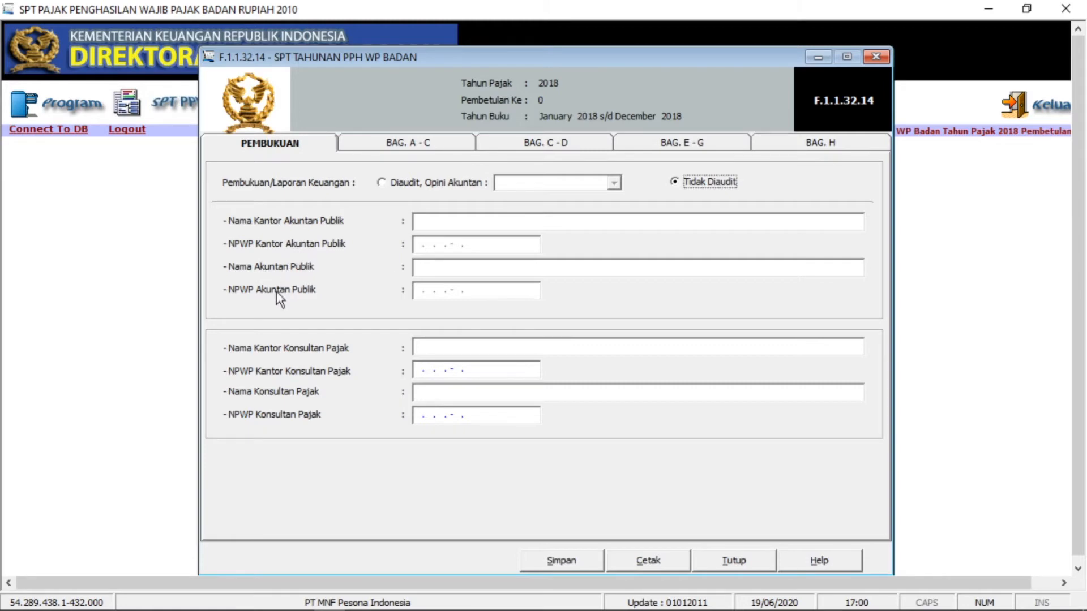
- Check the public accountant fields under Diaudit, then set the statements back to Tidak Diaudit
{"action": "left_click", "coordinate": [381, 185]}
{"action": "left_click", "coordinate": [418, 220]}
{"action": "left_click", "coordinate": [425, 245]}
{"action": "left_click", "coordinate": [425, 267]}
{"action": "left_click", "coordinate": [426, 290]}
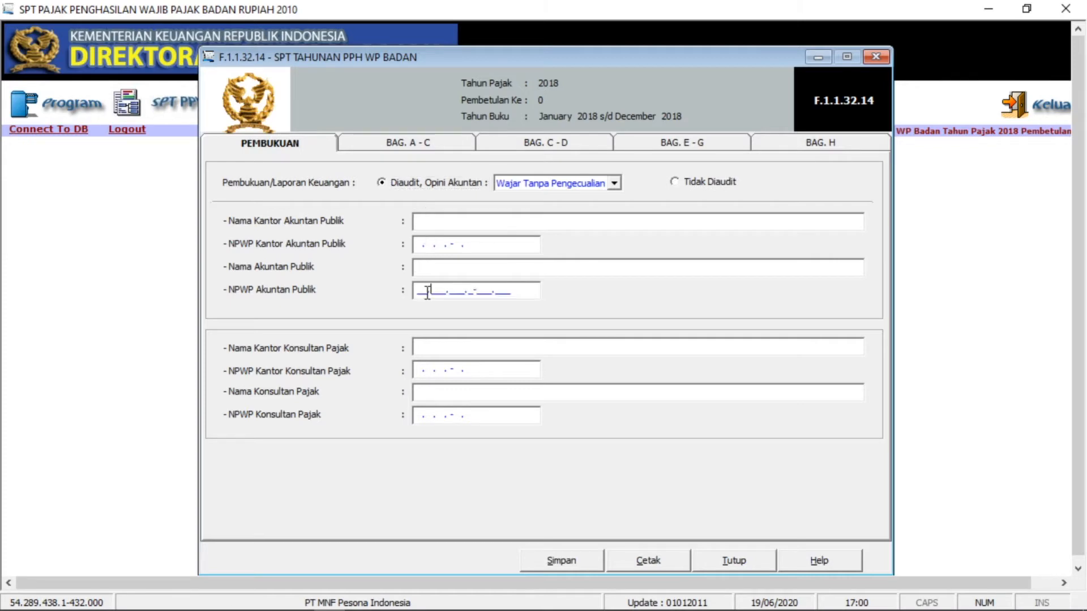
{"action": "left_click", "coordinate": [674, 181]}
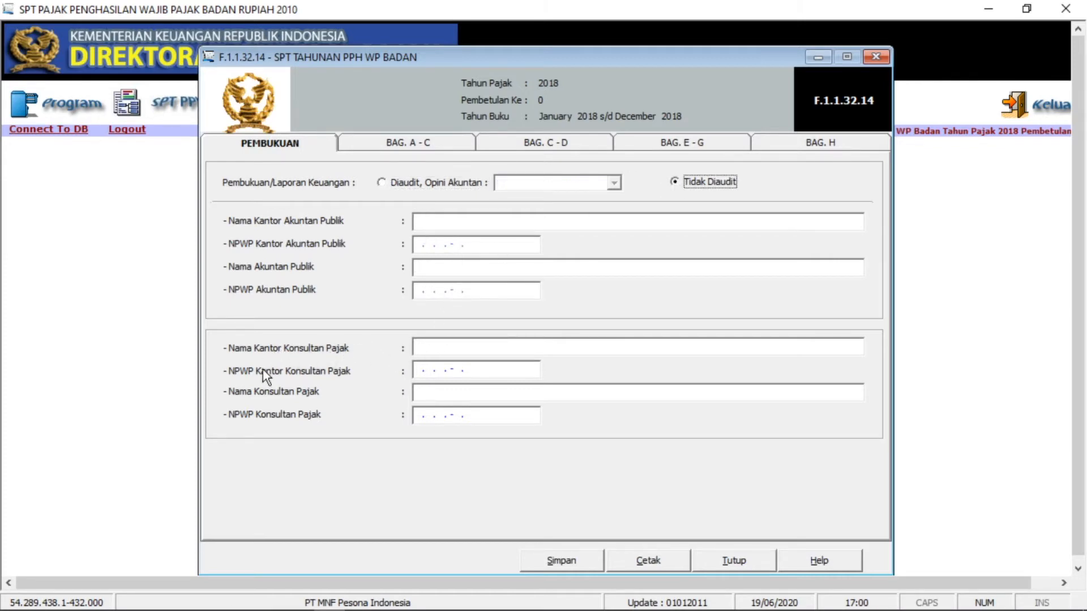
- Copy the consultant office name from Word into Nama Kantor Konsultan Pajak and dock the form right
{"action": "left_click", "coordinate": [453, 350]}
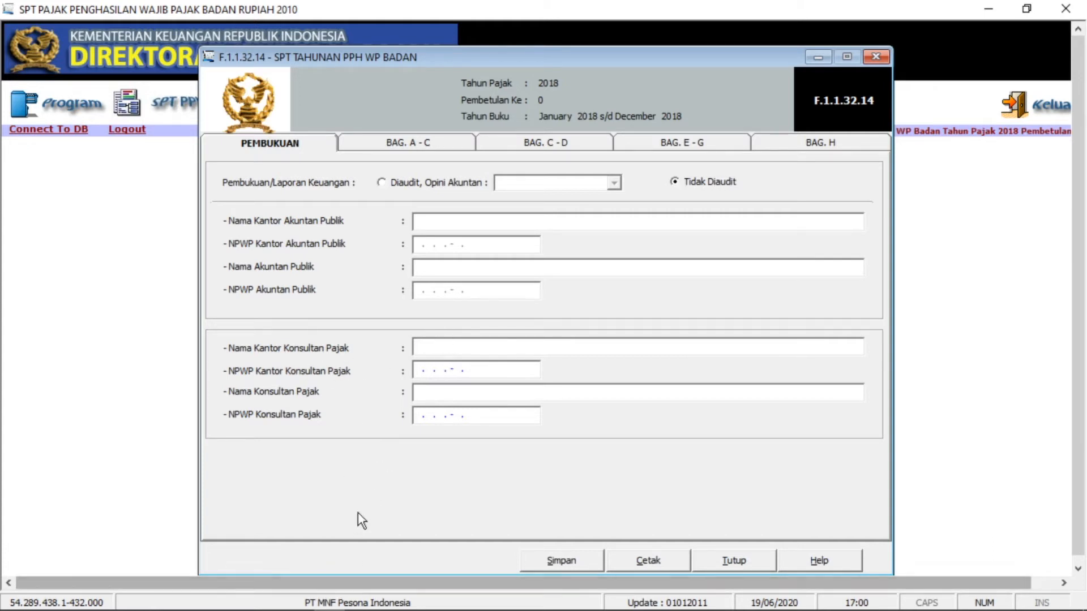
{"action": "mouse_move", "coordinate": [256, 603]}
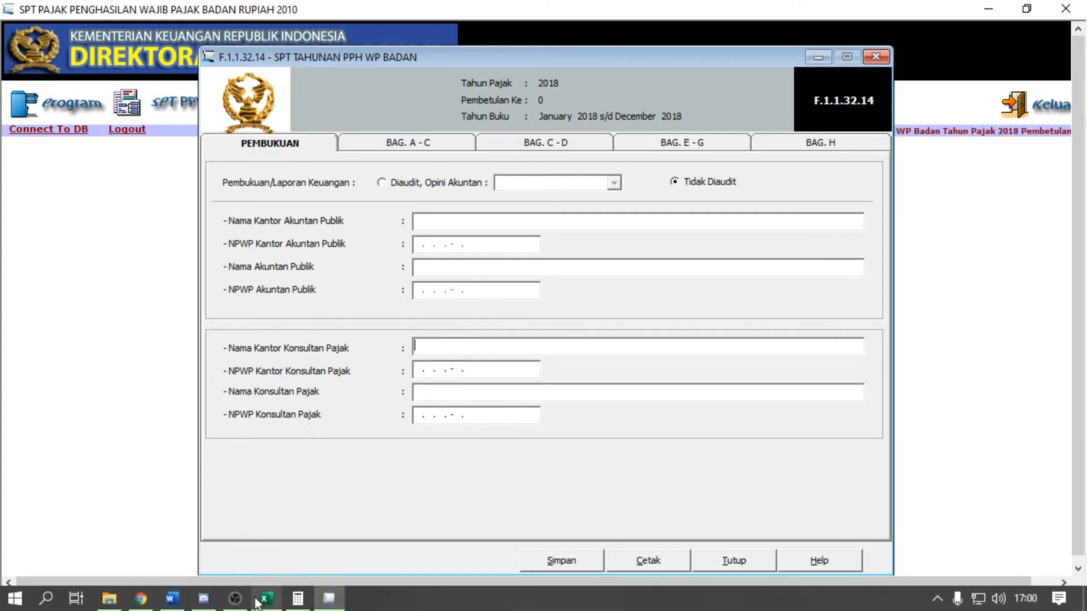
{"action": "left_click", "coordinate": [172, 598]}
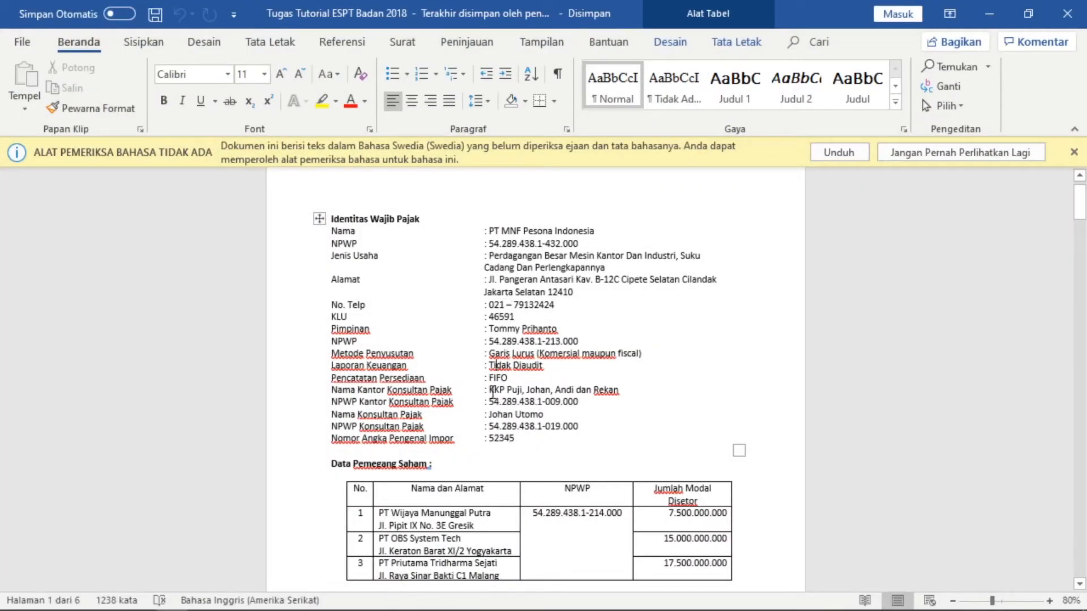
{"action": "left_click_drag", "start_coordinate": [490, 391], "coordinate": [619, 390]}
{"action": "key", "text": "ctrl+c"}
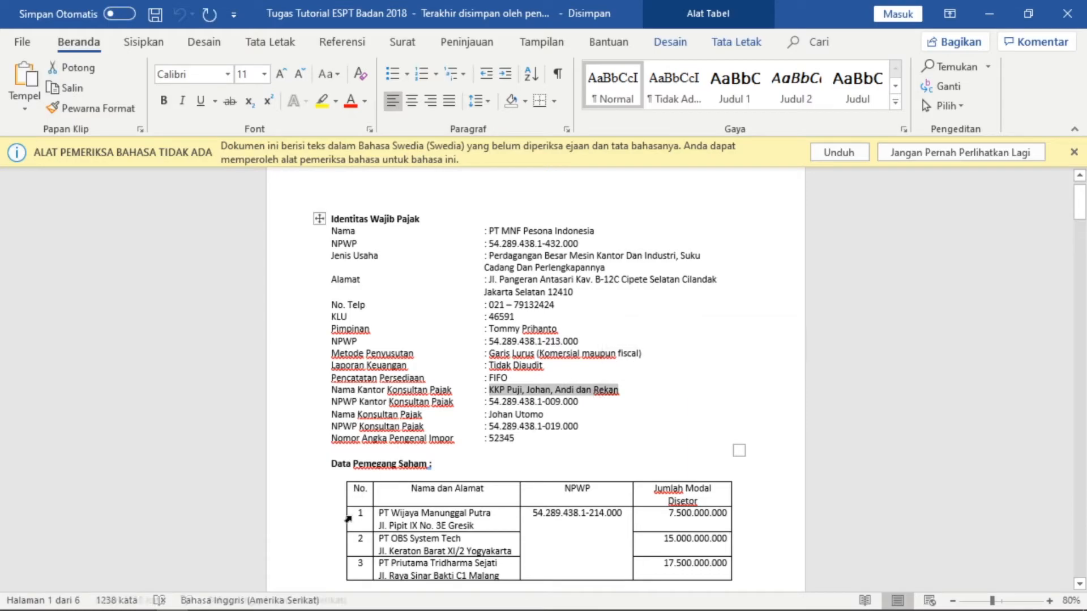
{"action": "left_click", "coordinate": [201, 599]}
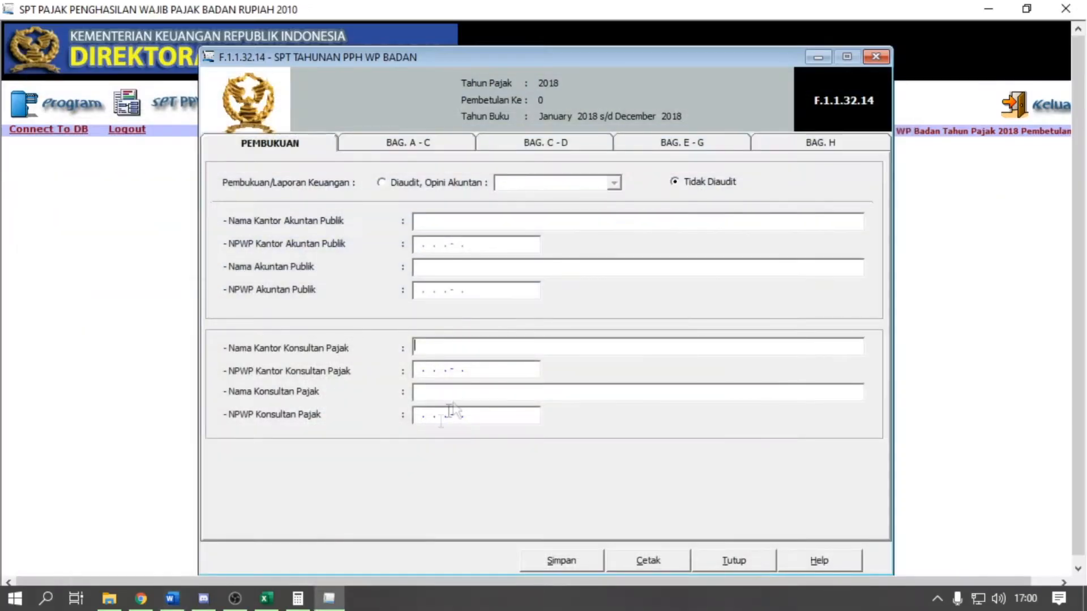
{"action": "left_click", "coordinate": [449, 342]}
{"action": "key", "text": "ctrl+v"}
{"action": "left_click", "coordinate": [419, 369]}
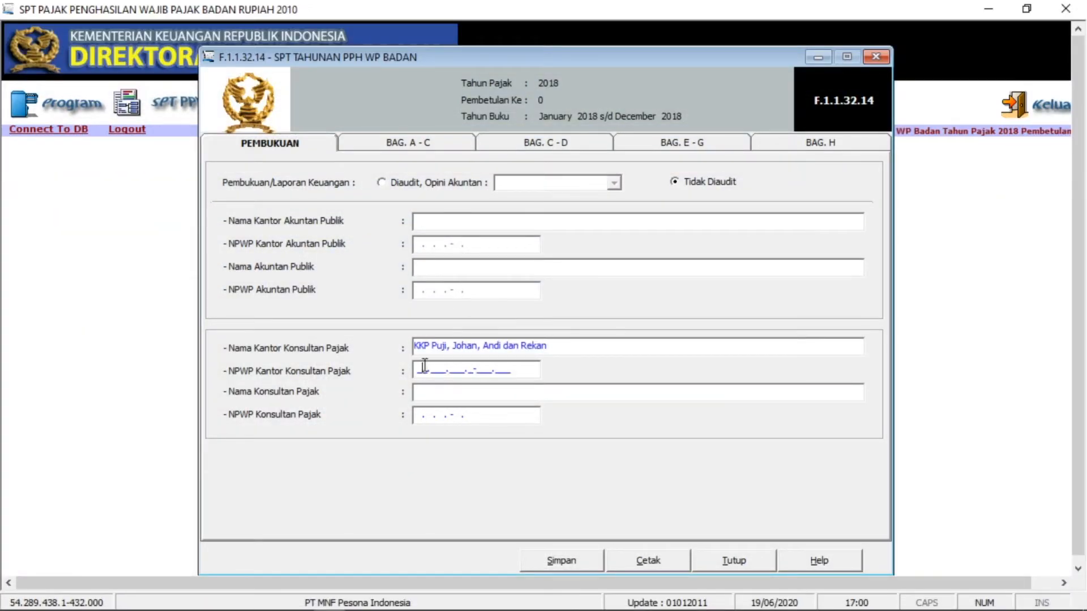
{"action": "left_click_drag", "start_coordinate": [482, 11], "coordinate": [1086, 160]}
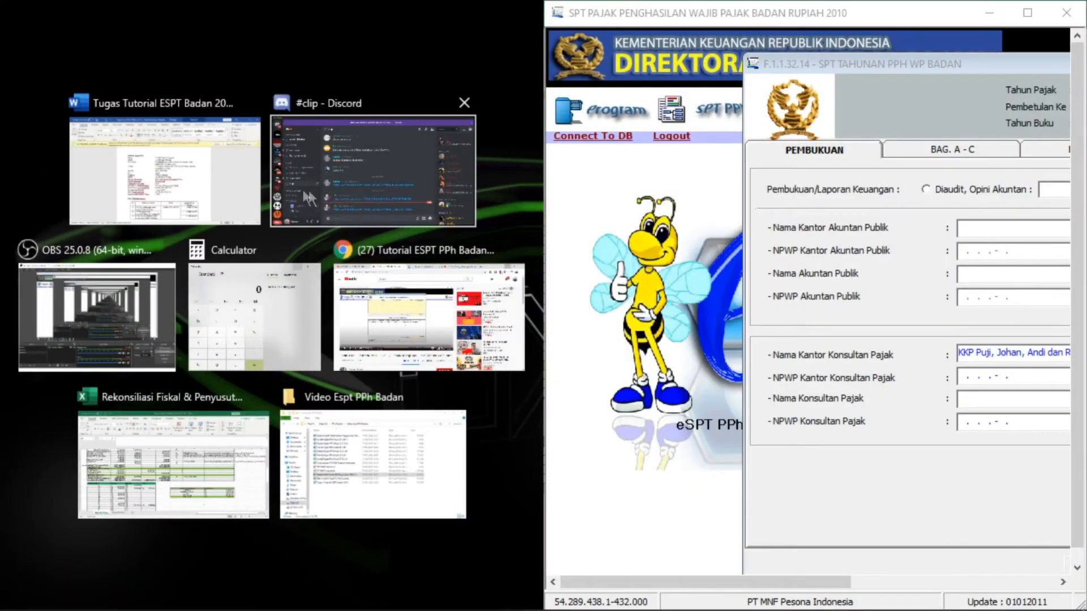
- Enter the consultant office's NPWP, the consultant's name and the consultant's NPWP, then maximize the form
{"action": "left_click", "coordinate": [214, 189]}
{"action": "scroll", "coordinate": [315, 464], "scroll_direction": "down", "scroll_amount": 2}
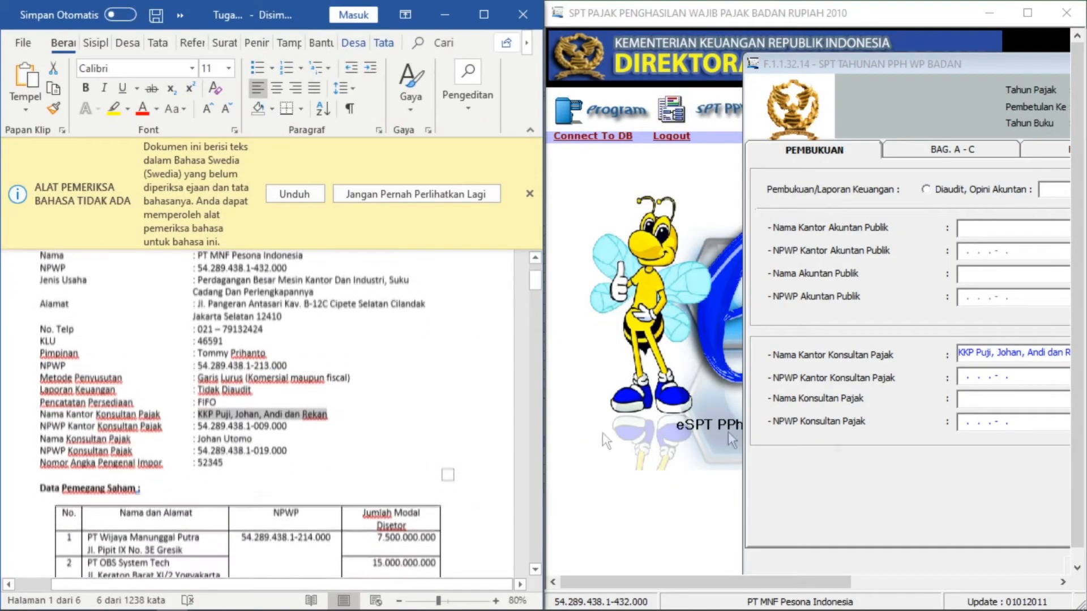
{"action": "left_click_drag", "start_coordinate": [861, 65], "coordinate": [706, 72]}
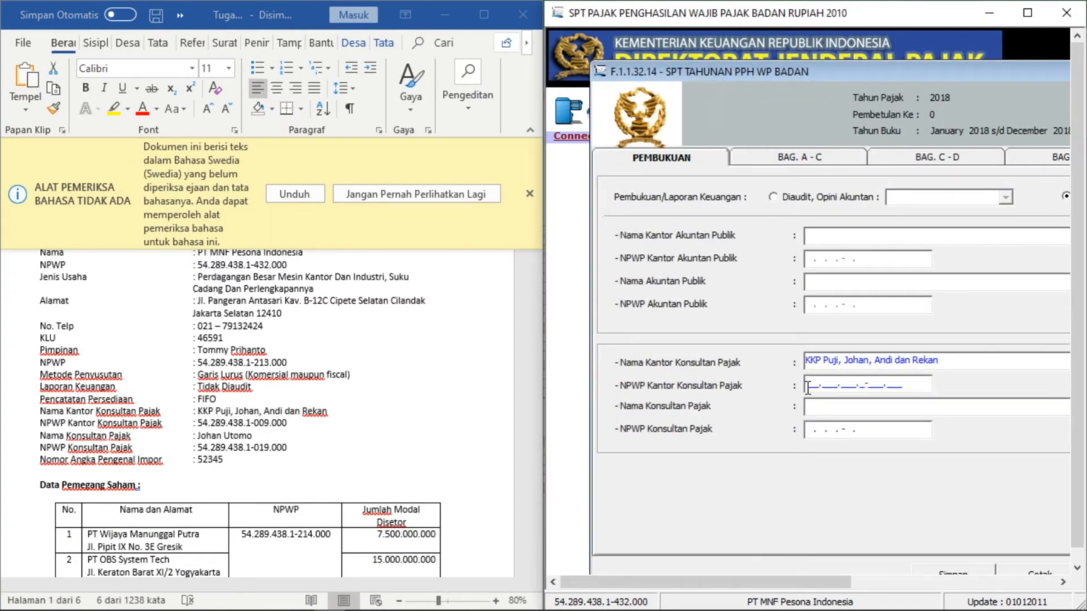
{"action": "left_click", "coordinate": [848, 404]}
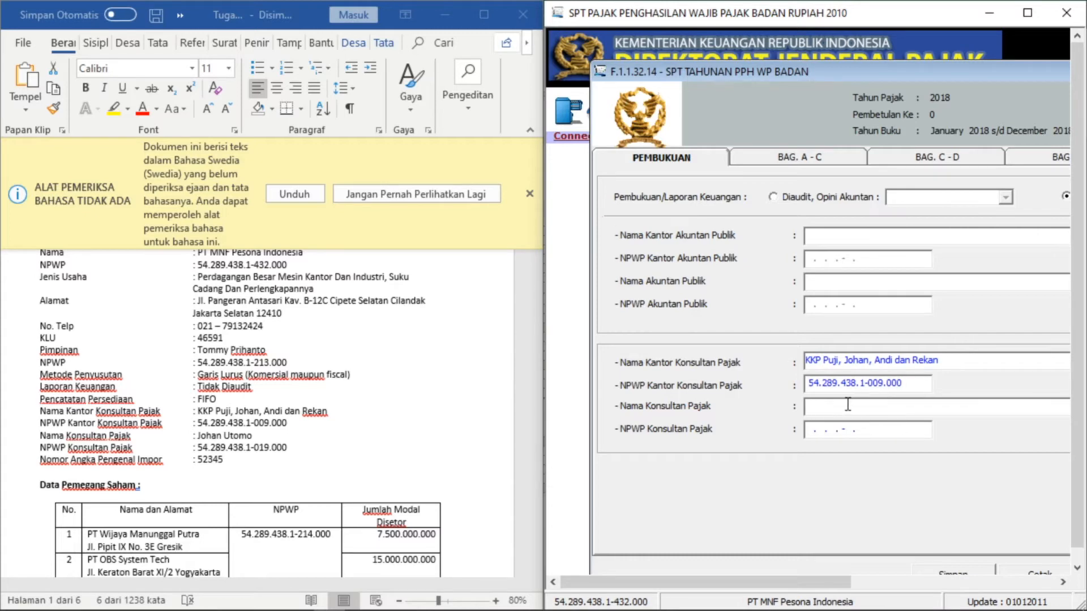
{"action": "key", "text": "Tab"}
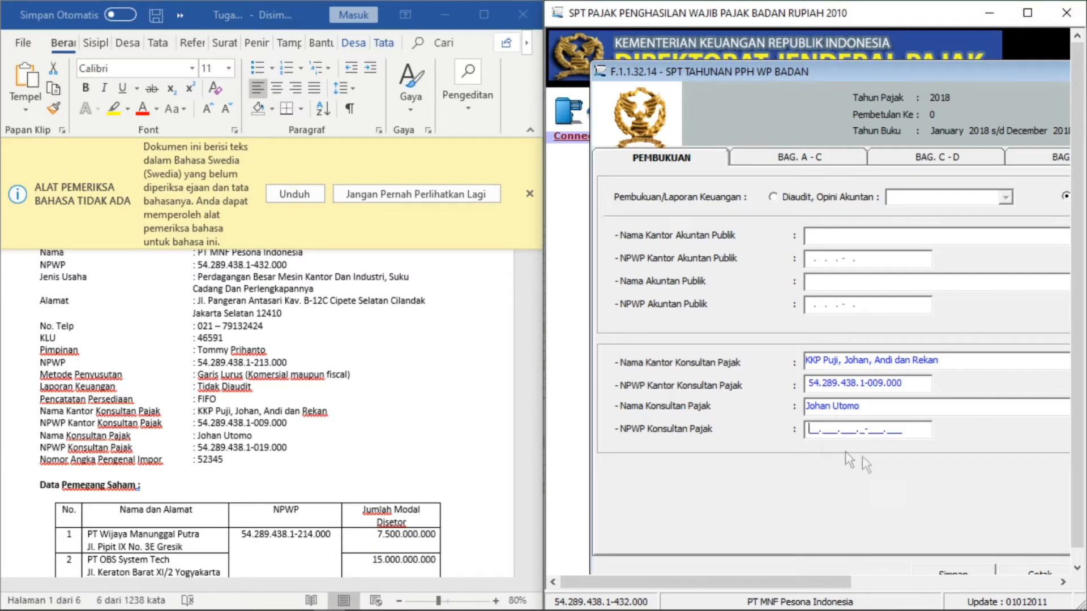
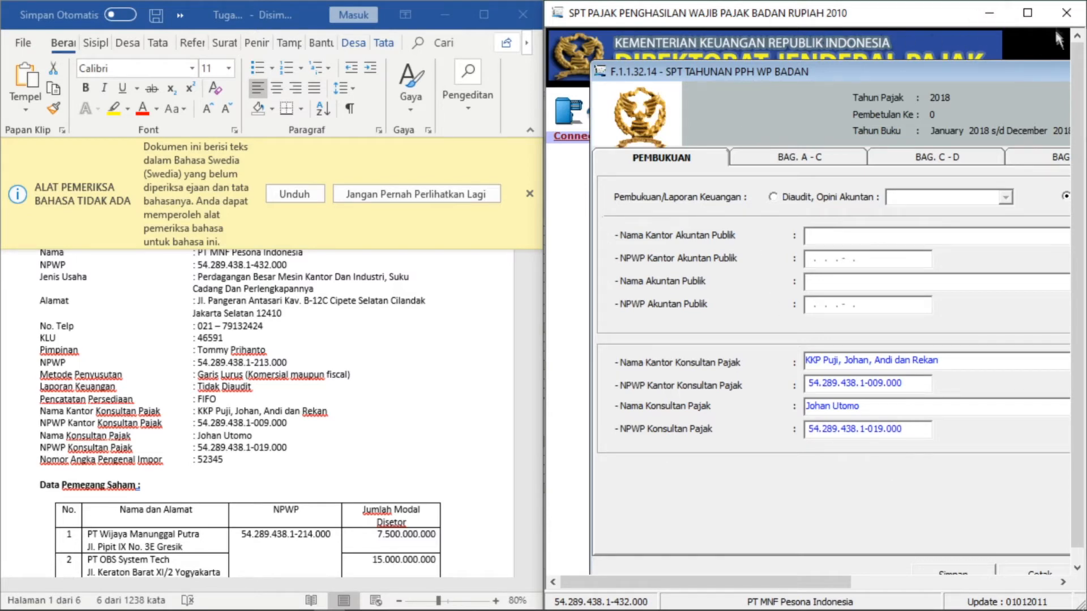
{"action": "left_click", "coordinate": [1027, 12]}
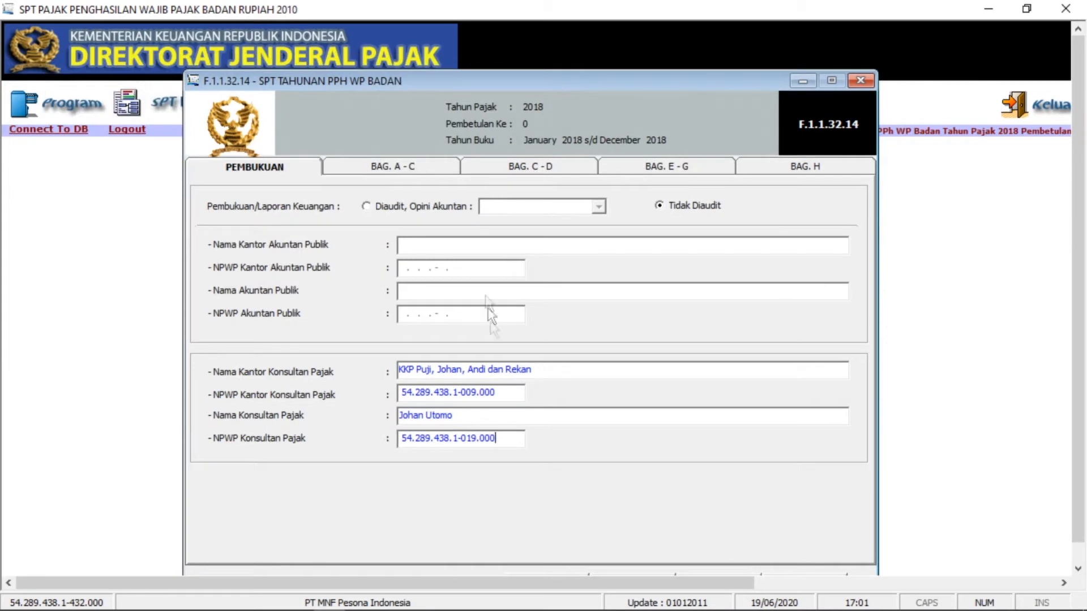
- Show BAG. A - C, with taxable income 5.087.364.000 and PPh owed 1.271.841.000
{"action": "left_click", "coordinate": [371, 168]}
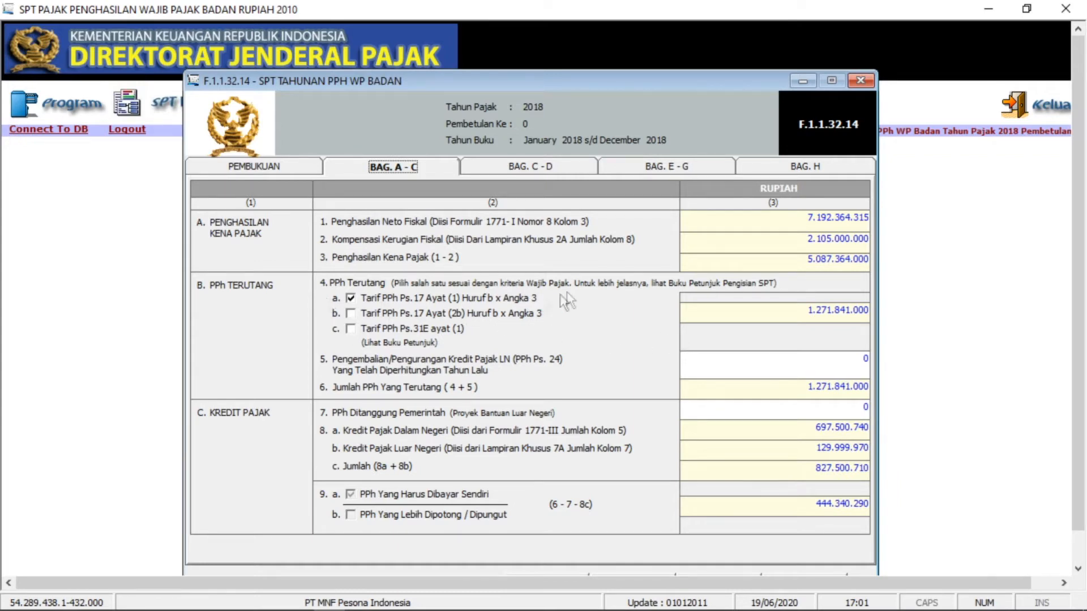
{"action": "left_click", "coordinate": [350, 300]}
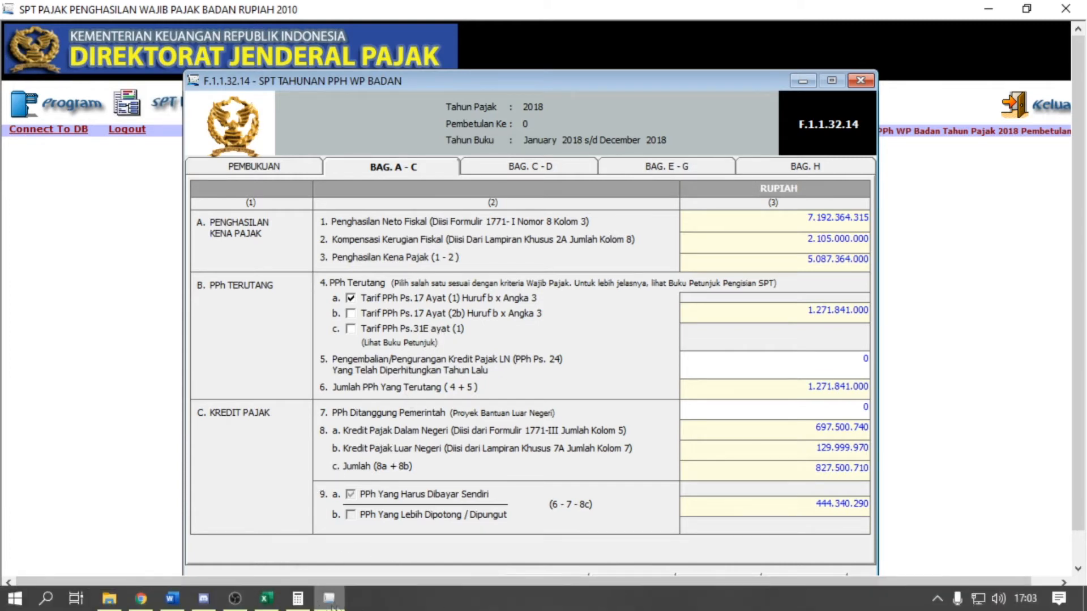
{"action": "left_click", "coordinate": [333, 603]}
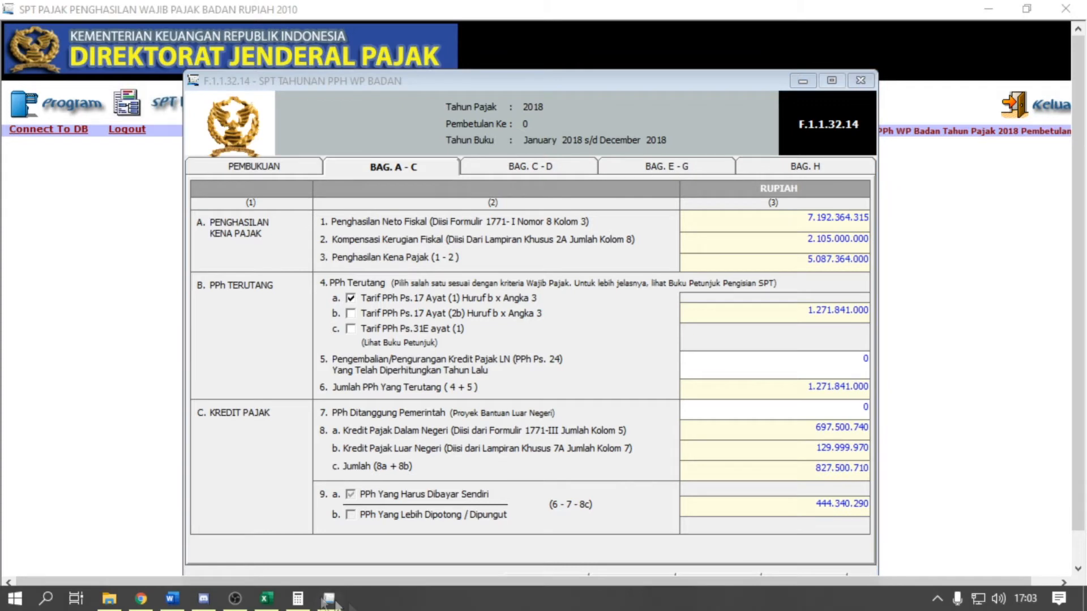
{"action": "left_click", "coordinate": [269, 598]}
- Inspect the Penjualan Bersih formula in C13 and the Diskon Penjualan value, then return to e-SPT
{"action": "scroll", "coordinate": [279, 508], "scroll_direction": "up", "scroll_amount": 11}
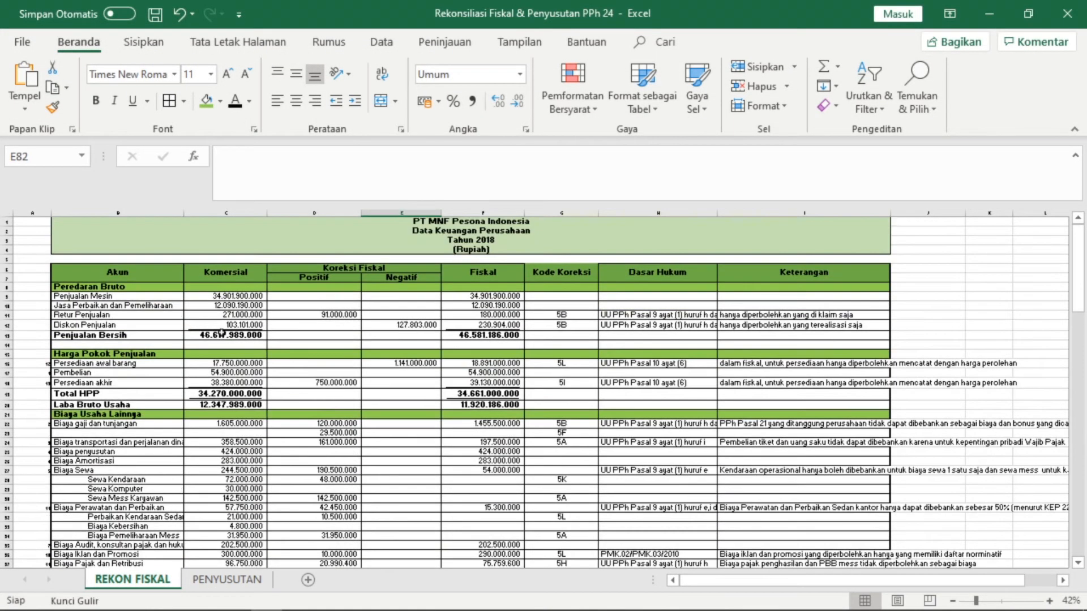
{"action": "left_click", "coordinate": [222, 334]}
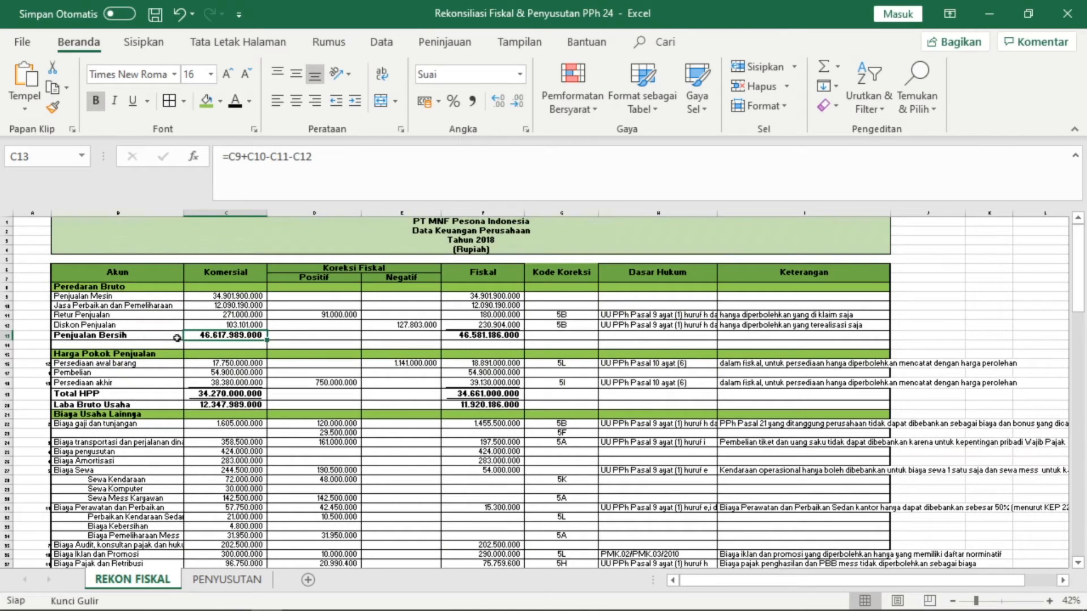
{"action": "left_click", "coordinate": [168, 338]}
{"action": "left_click", "coordinate": [196, 339]}
{"action": "left_click", "coordinate": [168, 339]}
{"action": "left_click", "coordinate": [213, 339]}
{"action": "left_click", "coordinate": [238, 326]}
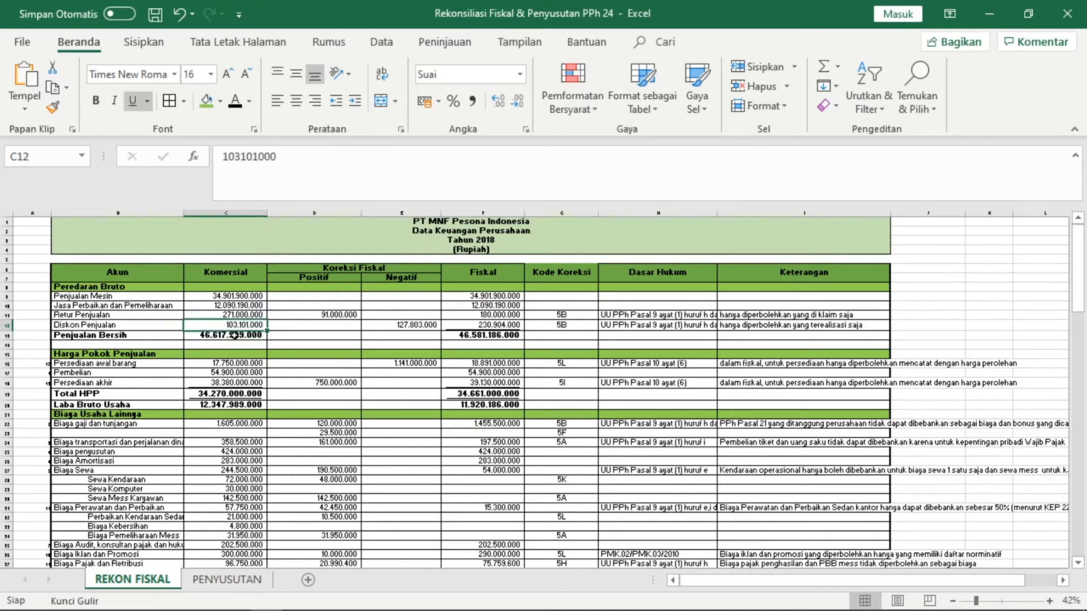
{"action": "left_click", "coordinate": [238, 336]}
{"action": "mouse_move", "coordinate": [232, 609]}
{"action": "left_click", "coordinate": [329, 598]}
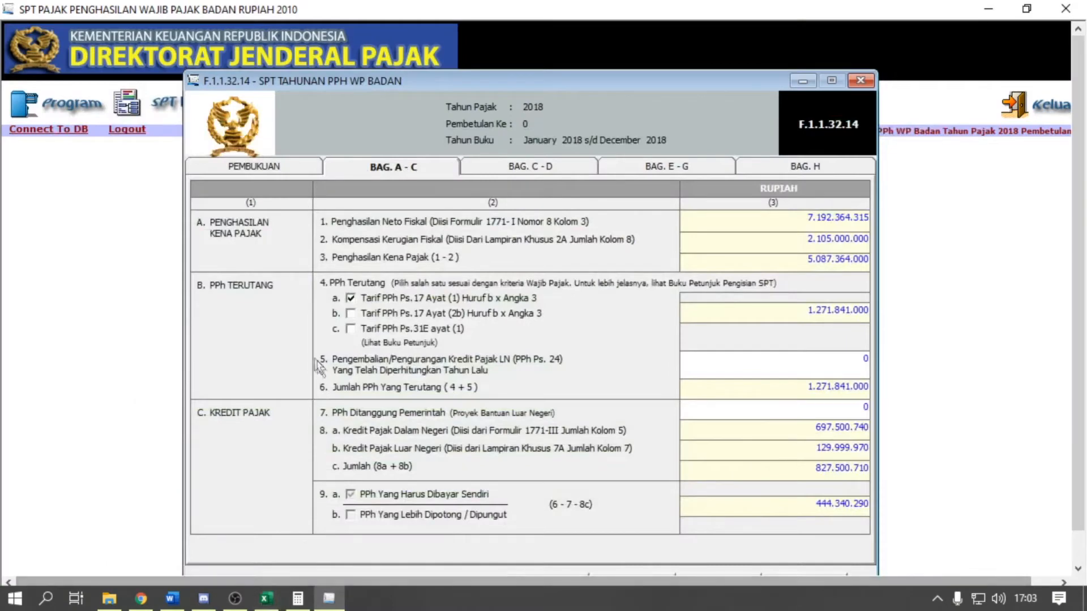
- Tick the 4c Ps.31E ayat (1) rate so PPh Terutang becomes 1.206.363.735, payable 378.863.025
{"action": "left_click", "coordinate": [351, 328]}
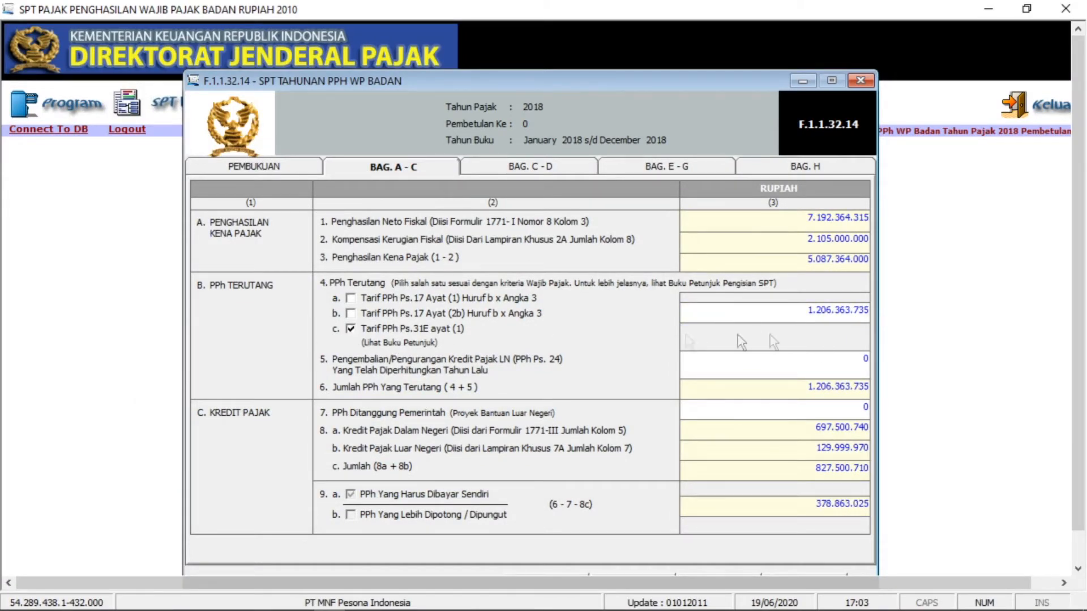
{"action": "left_click", "coordinate": [850, 318]}
{"action": "left_click", "coordinate": [834, 311]}
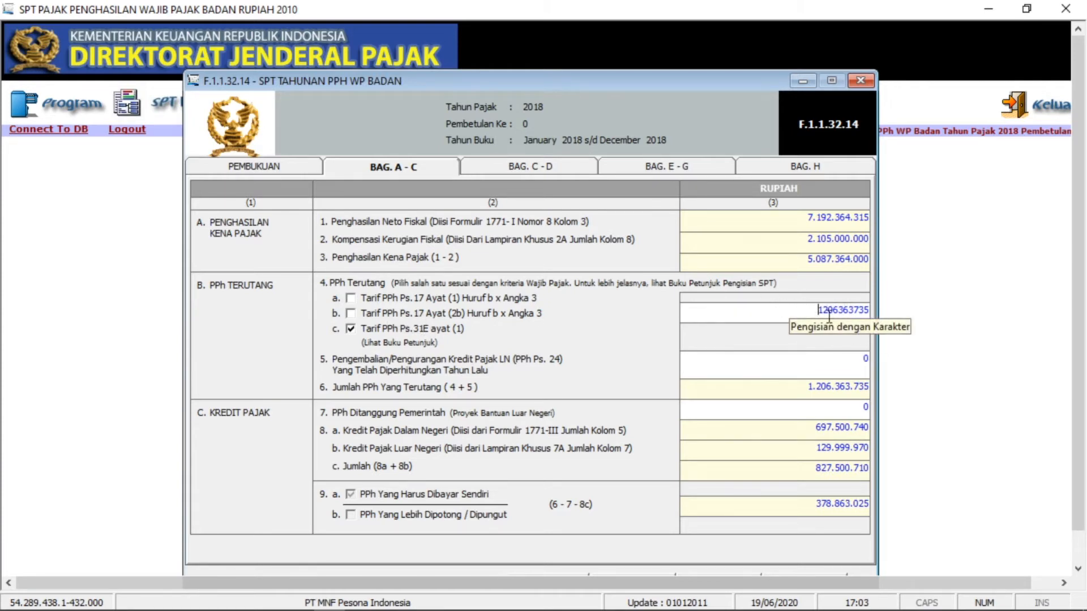
{"action": "left_click", "coordinate": [819, 311]}
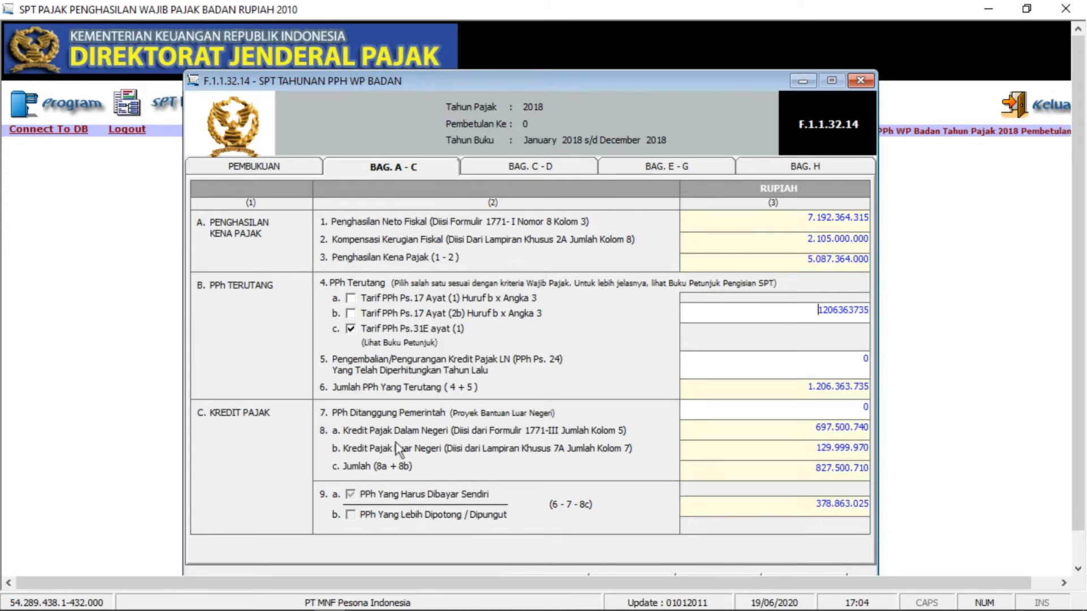
- In the Excel reconciliation, select the Laba Fiskal to Total block of the Fasilitas 31E calculation
{"action": "mouse_move", "coordinate": [326, 602]}
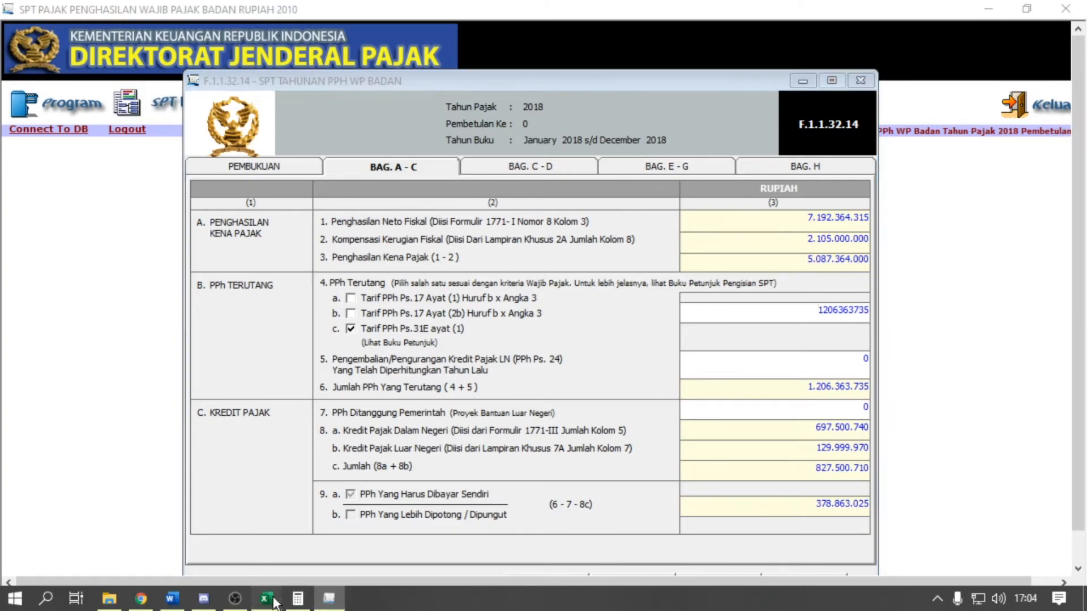
{"action": "left_click", "coordinate": [267, 599]}
{"action": "scroll", "coordinate": [328, 492], "scroll_direction": "down", "scroll_amount": 10}
{"action": "scroll", "coordinate": [329, 492], "scroll_direction": "down", "scroll_amount": 12}
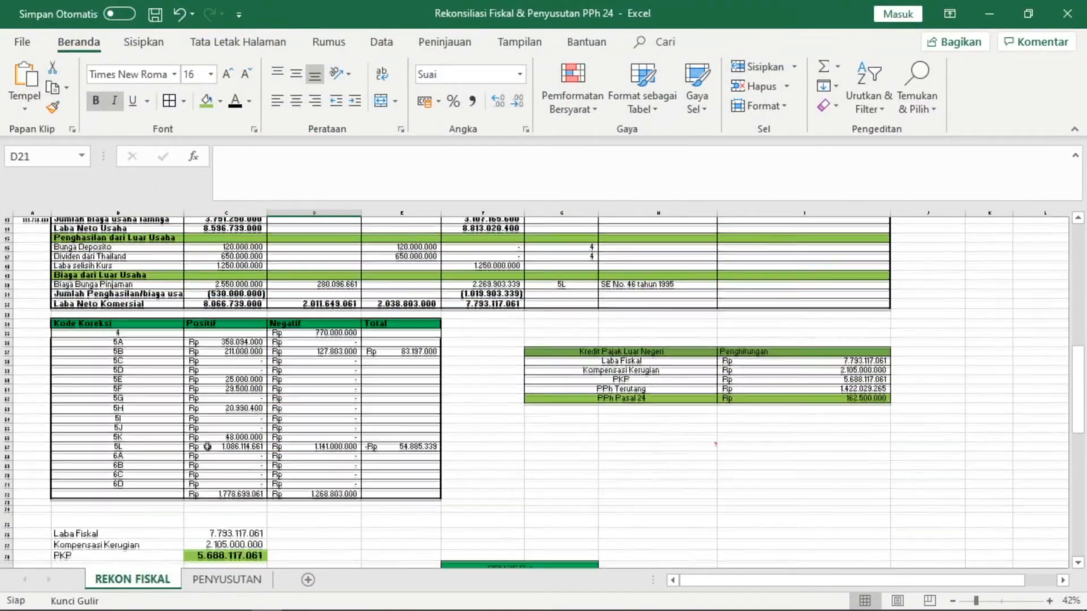
{"action": "left_click", "coordinate": [119, 310]}
{"action": "left_click", "coordinate": [119, 308]}
{"action": "scroll", "coordinate": [207, 375], "scroll_direction": "down", "scroll_amount": 1}
{"action": "left_click", "coordinate": [221, 317]}
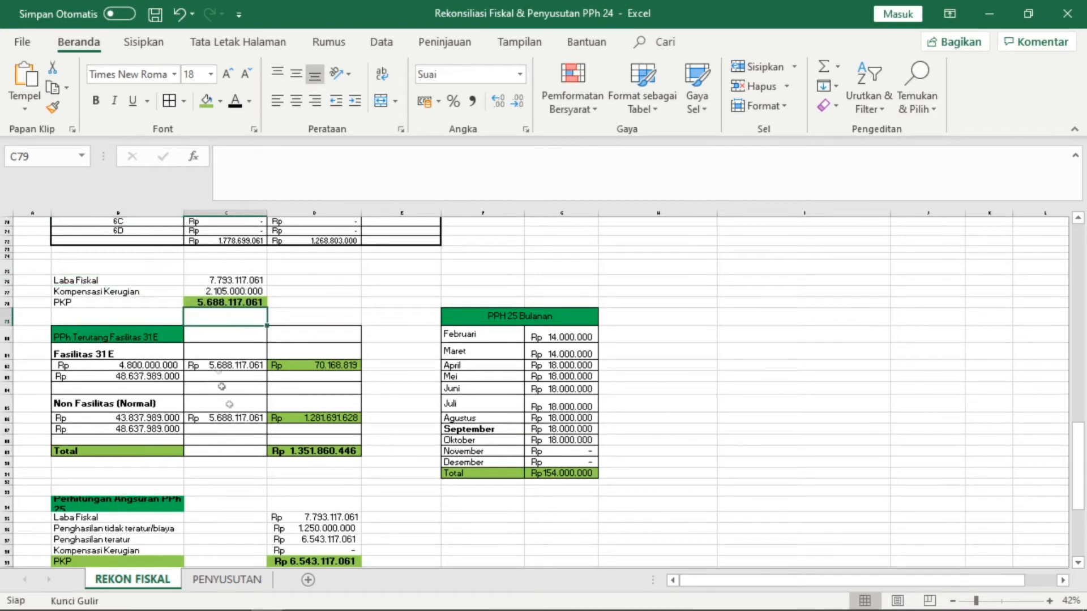
{"action": "left_click_drag", "start_coordinate": [113, 280], "coordinate": [317, 462]}
{"action": "left_click", "coordinate": [119, 282]}
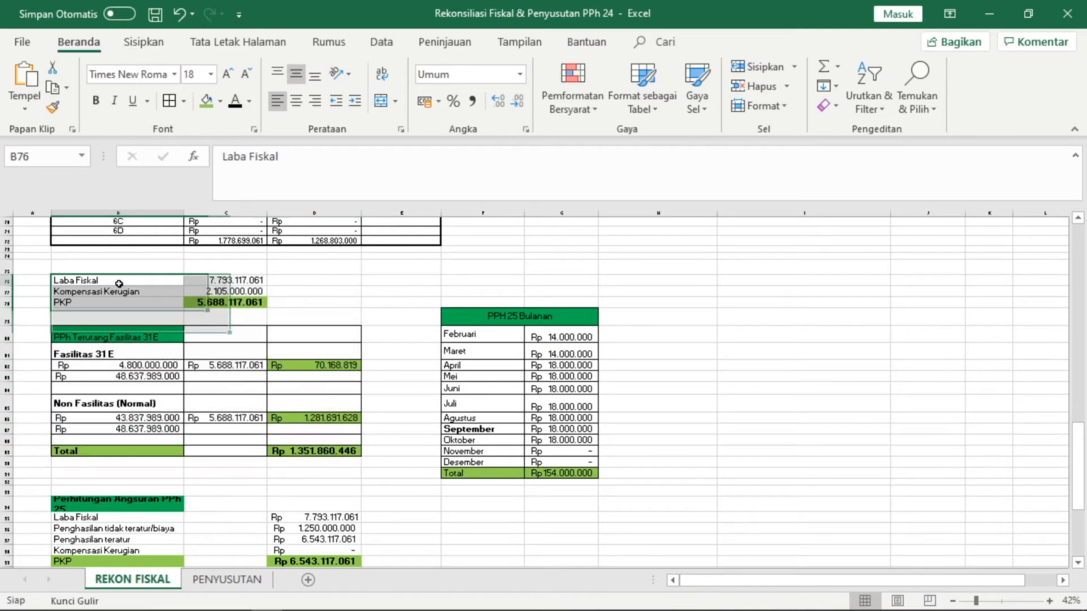
{"action": "left_click_drag", "start_coordinate": [74, 280], "coordinate": [317, 454]}
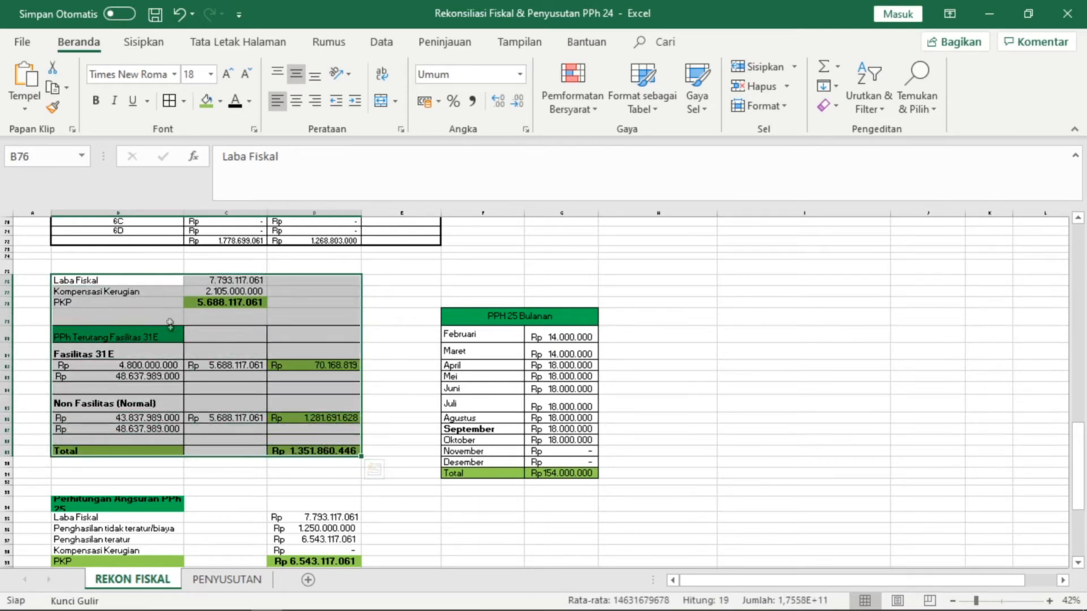
{"action": "scroll", "coordinate": [169, 294], "scroll_direction": "up", "scroll_amount": 1}
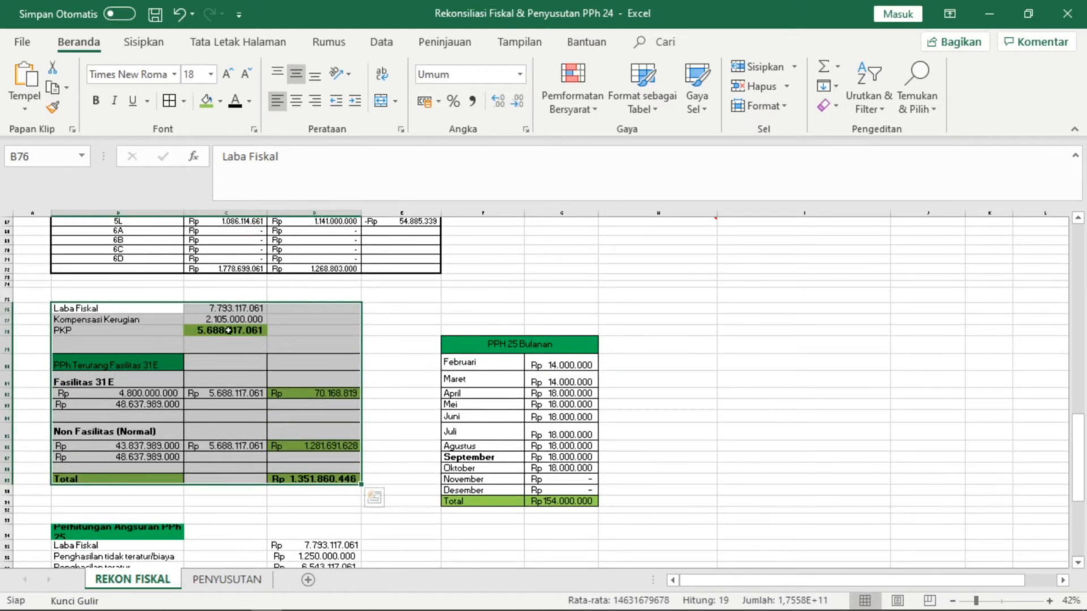
- Inspect the Laba Fiskal, Kompensasi Kerugian and PKP formulas, then view the PPh Terutang Fasilitas 31 E section
{"action": "left_click", "coordinate": [165, 334]}
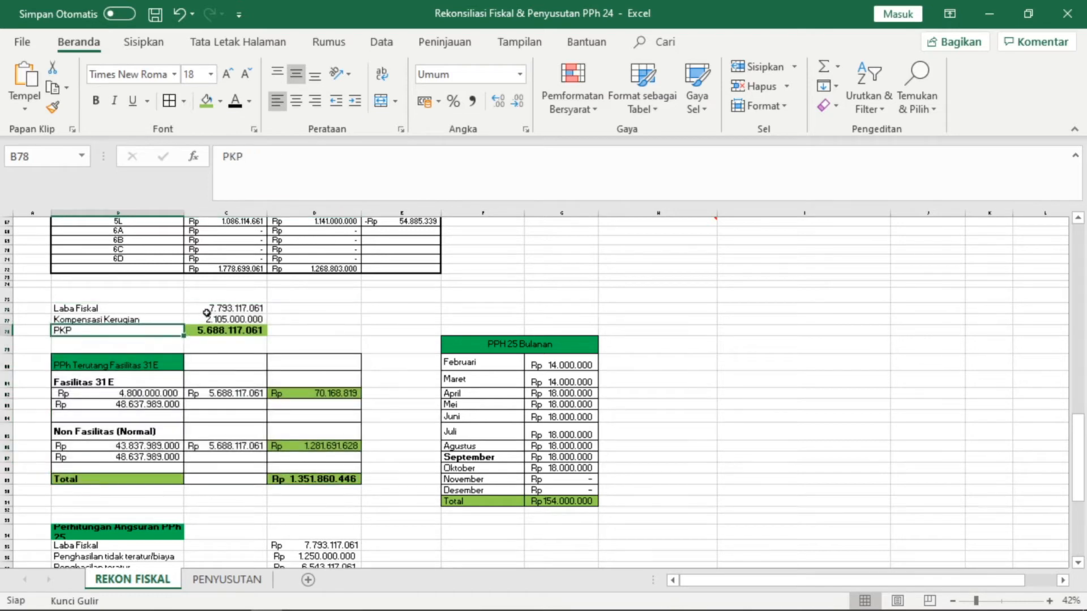
{"action": "left_click", "coordinate": [230, 308]}
{"action": "left_click", "coordinate": [231, 318]}
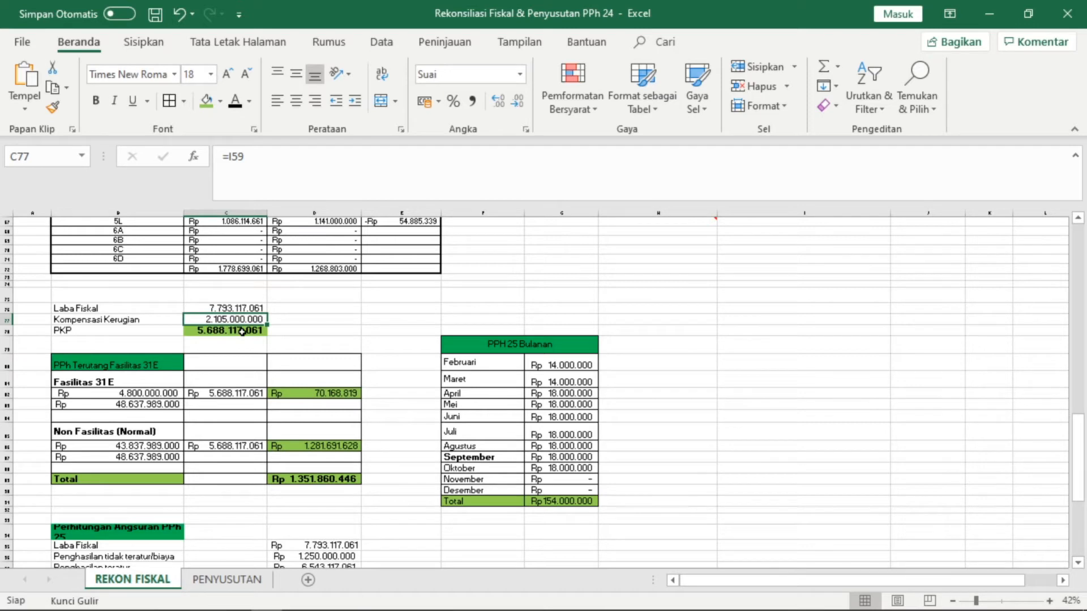
{"action": "left_click", "coordinate": [242, 332]}
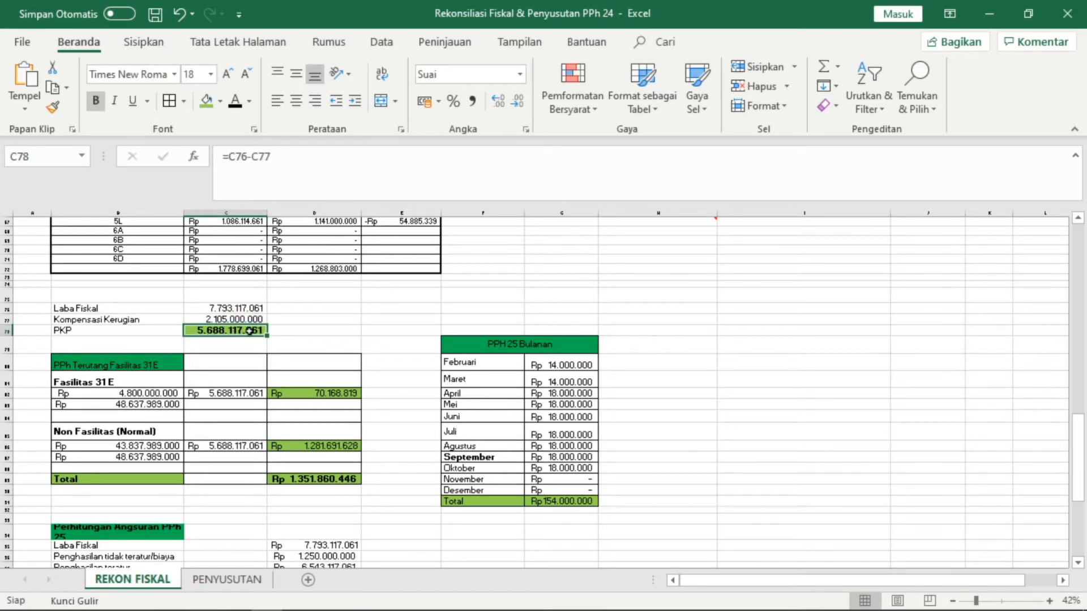
{"action": "scroll", "coordinate": [221, 385], "scroll_direction": "down", "scroll_amount": 1}
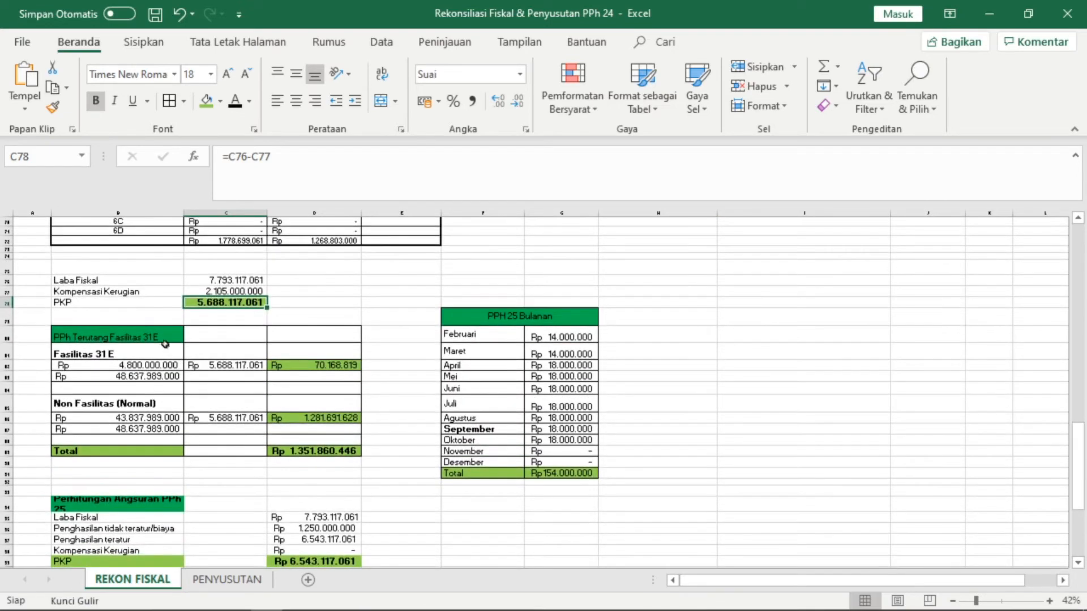
{"action": "left_click", "coordinate": [155, 337]}
{"action": "scroll", "coordinate": [155, 338], "scroll_direction": "down", "scroll_amount": 1}
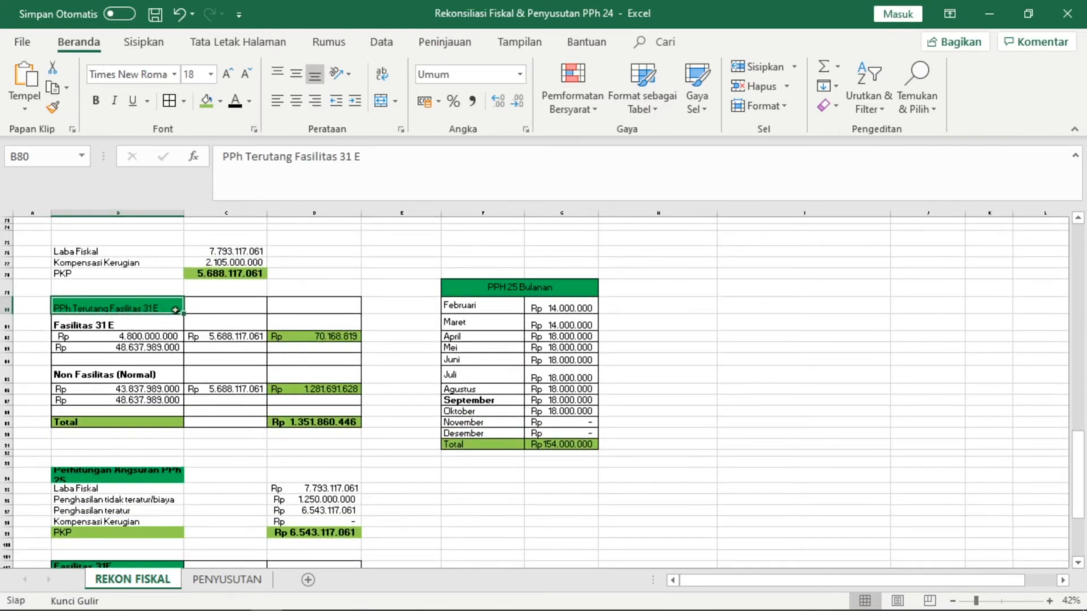
{"action": "left_click", "coordinate": [143, 339]}
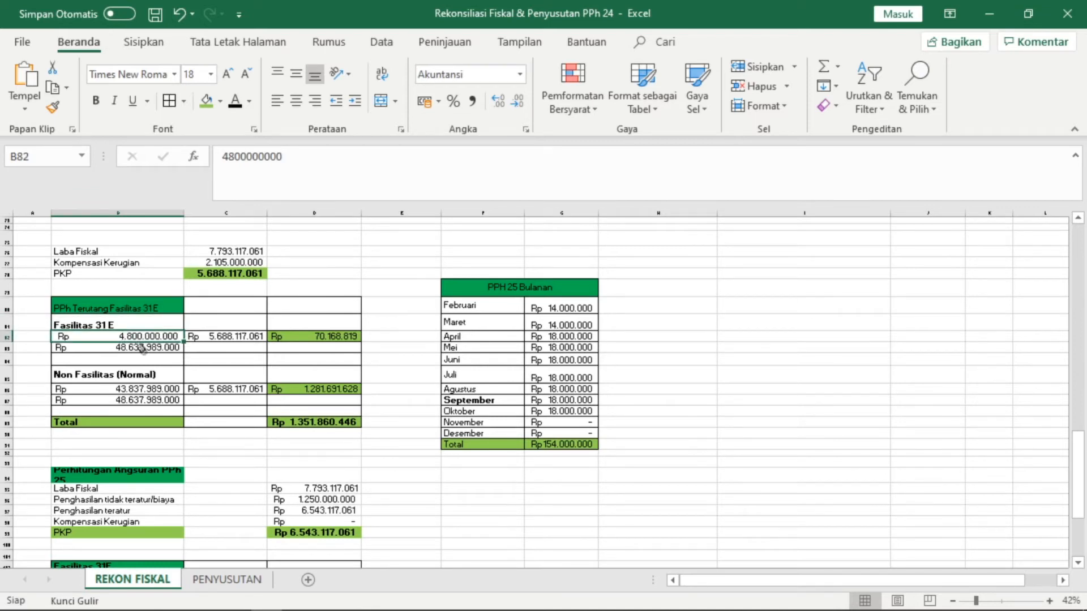
{"action": "left_click", "coordinate": [284, 325]}
{"action": "left_click", "coordinate": [282, 348]}
{"action": "left_click", "coordinate": [286, 320]}
{"action": "left_click", "coordinate": [282, 344]}
{"action": "left_click", "coordinate": [278, 330]}
{"action": "left_click", "coordinate": [200, 328]}
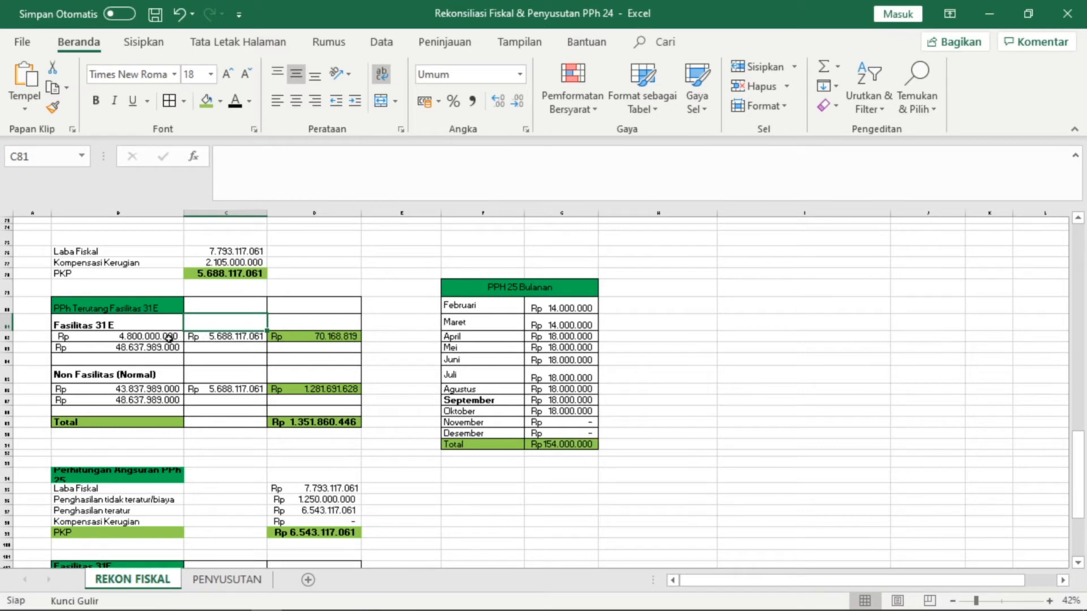
{"action": "left_click", "coordinate": [161, 338]}
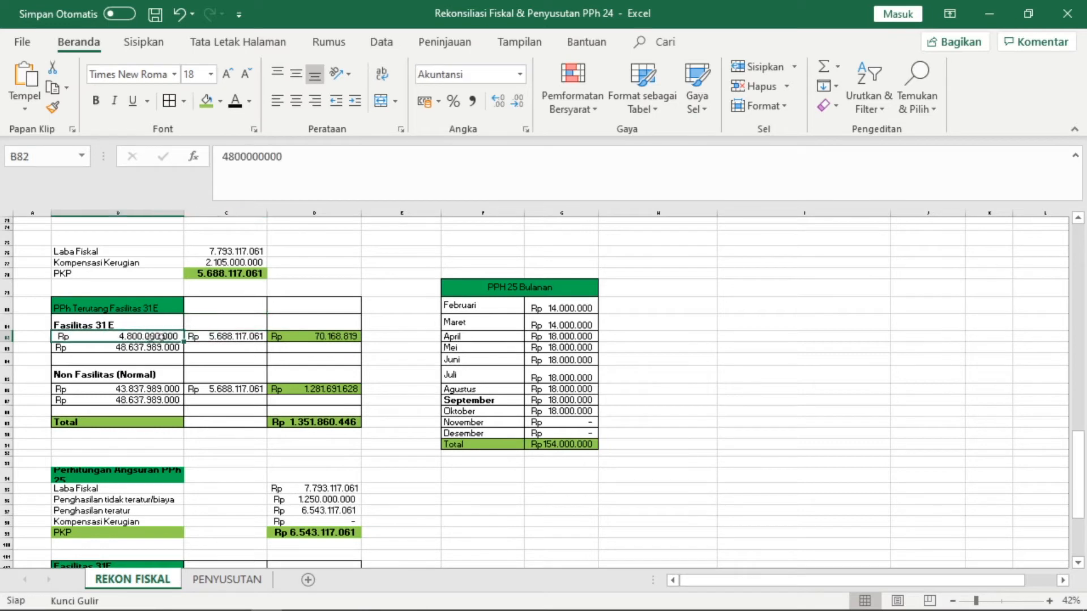
{"action": "left_click", "coordinate": [209, 339]}
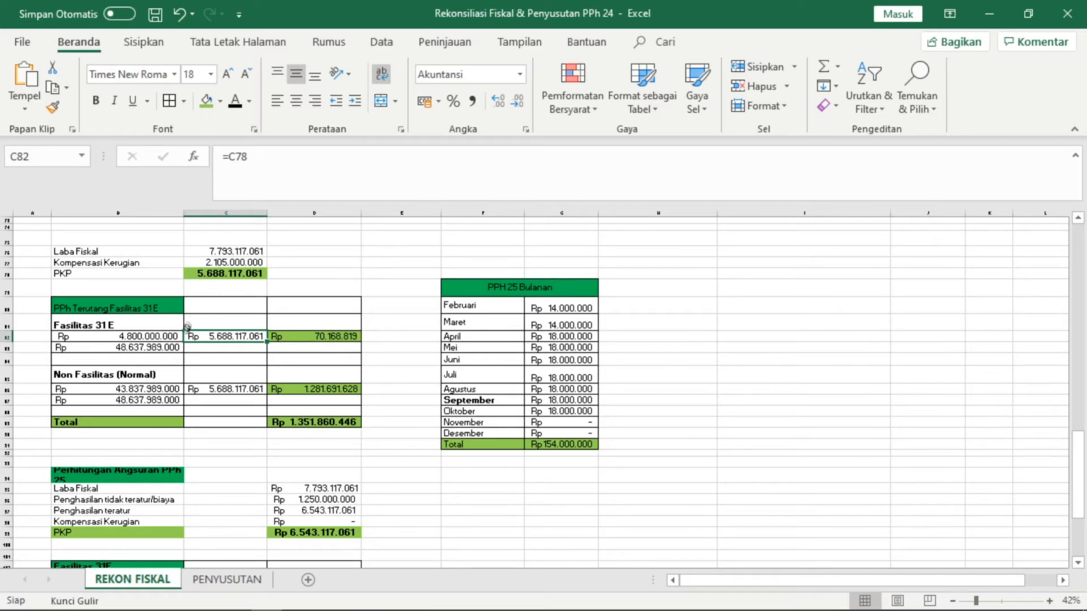
{"action": "left_click", "coordinate": [166, 346]}
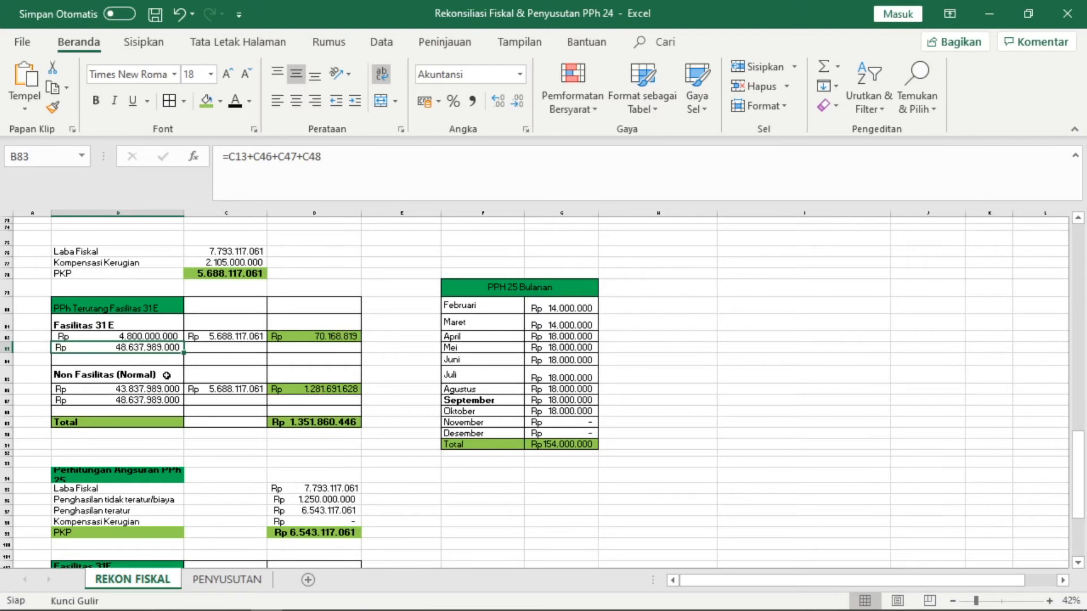
{"action": "scroll", "coordinate": [166, 375], "scroll_direction": "up", "scroll_amount": 1}
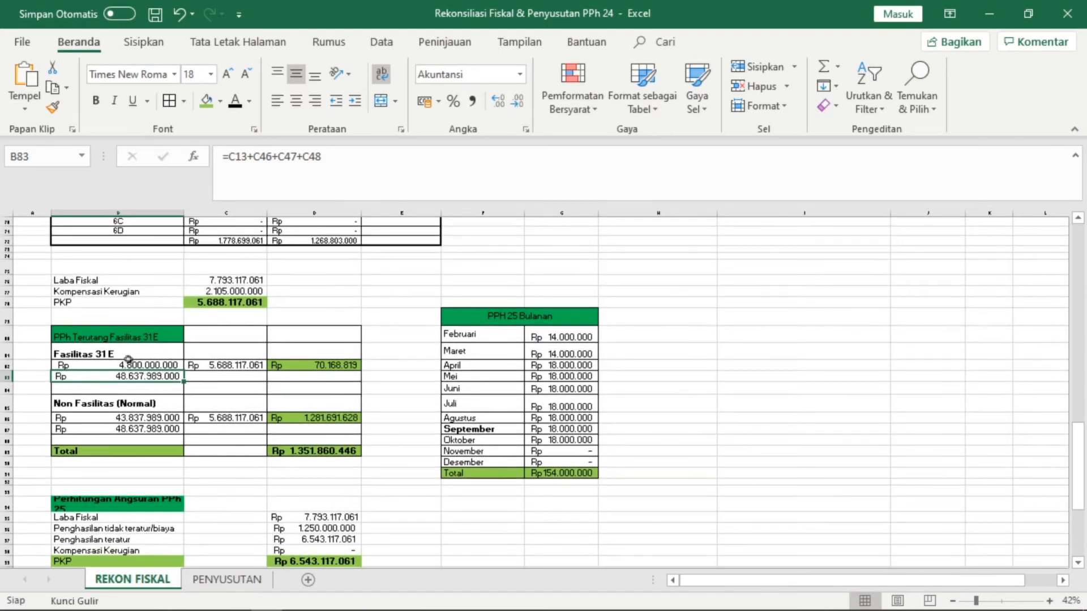
{"action": "scroll", "coordinate": [136, 364], "scroll_direction": "up", "scroll_amount": 3}
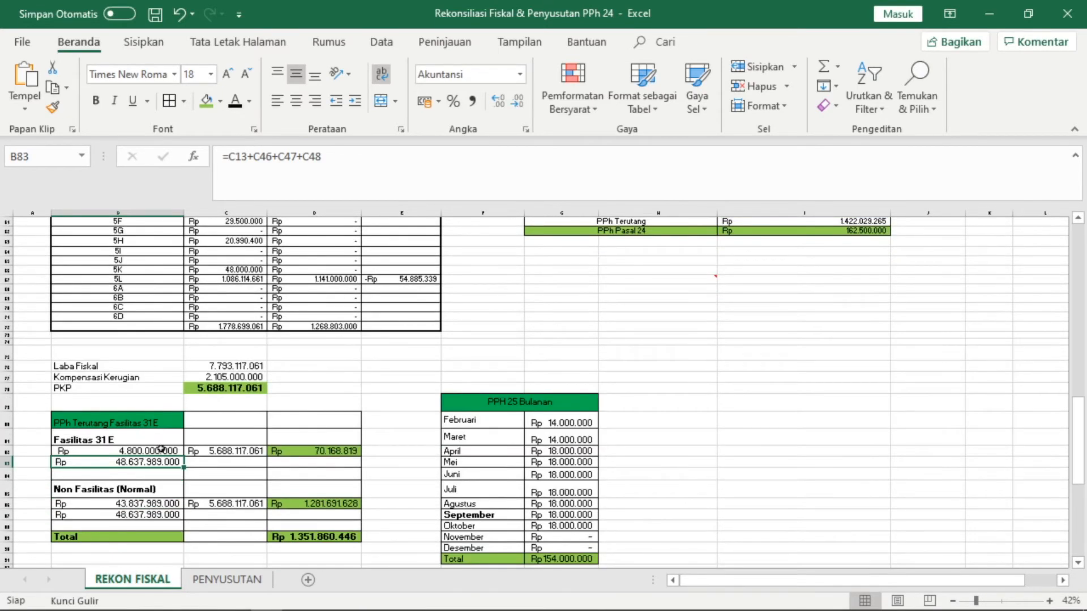
{"action": "double_click", "coordinate": [154, 463]}
{"action": "scroll", "coordinate": [158, 295], "scroll_direction": "up", "scroll_amount": 7}
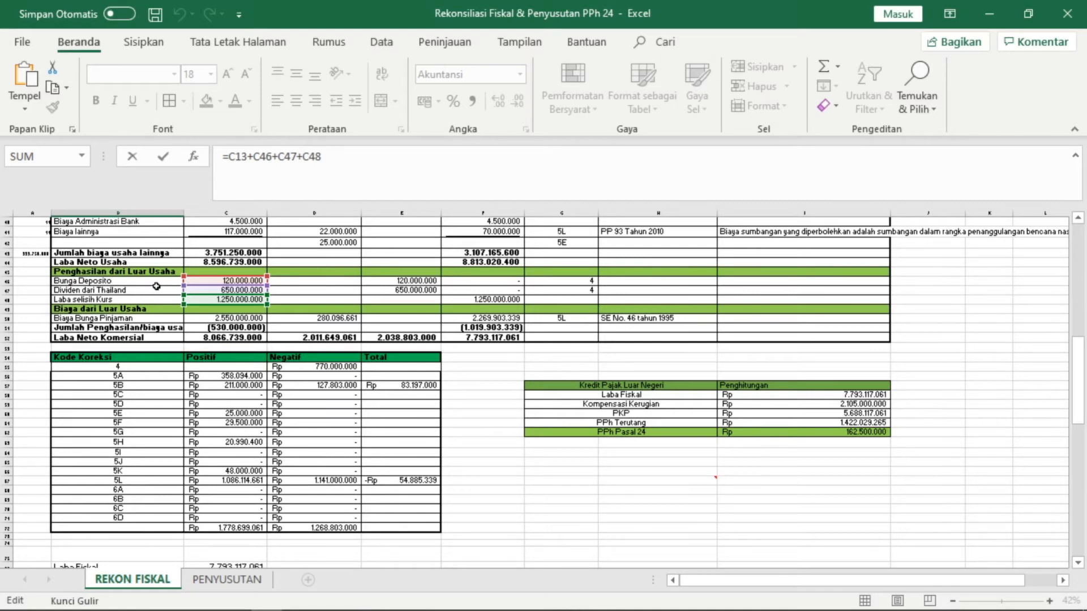
{"action": "scroll", "coordinate": [156, 286], "scroll_direction": "down", "scroll_amount": 8}
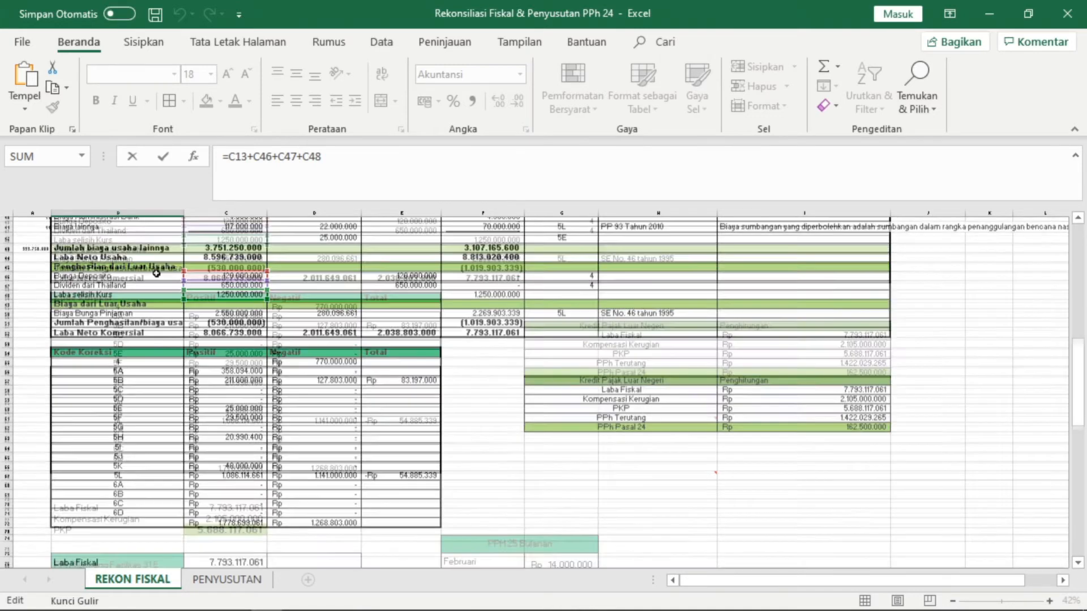
{"action": "key", "text": "Return"}
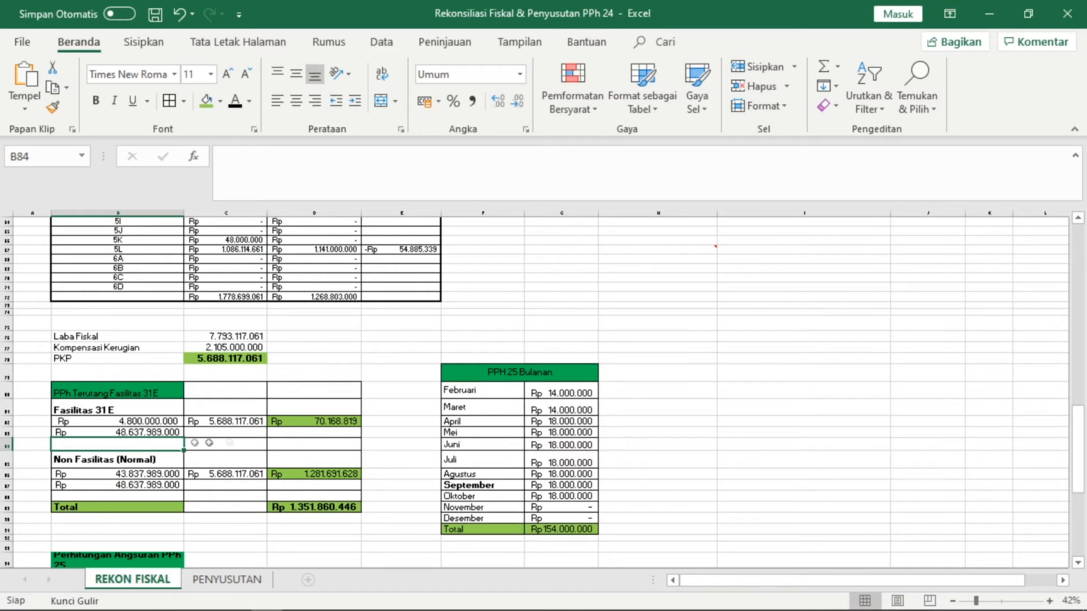
{"action": "left_click", "coordinate": [145, 434]}
- Inspect the 70.168.819 facility tax formula and the Non Fasilitas (Normal) section cells
{"action": "left_click", "coordinate": [303, 421]}
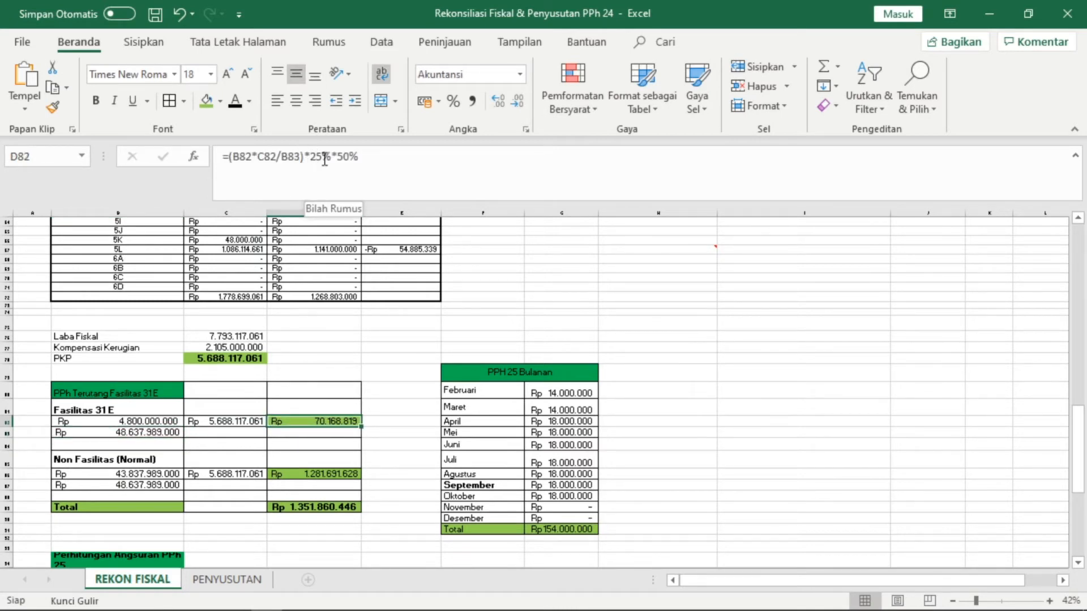
{"action": "scroll", "coordinate": [339, 419], "scroll_direction": "down", "scroll_amount": 1}
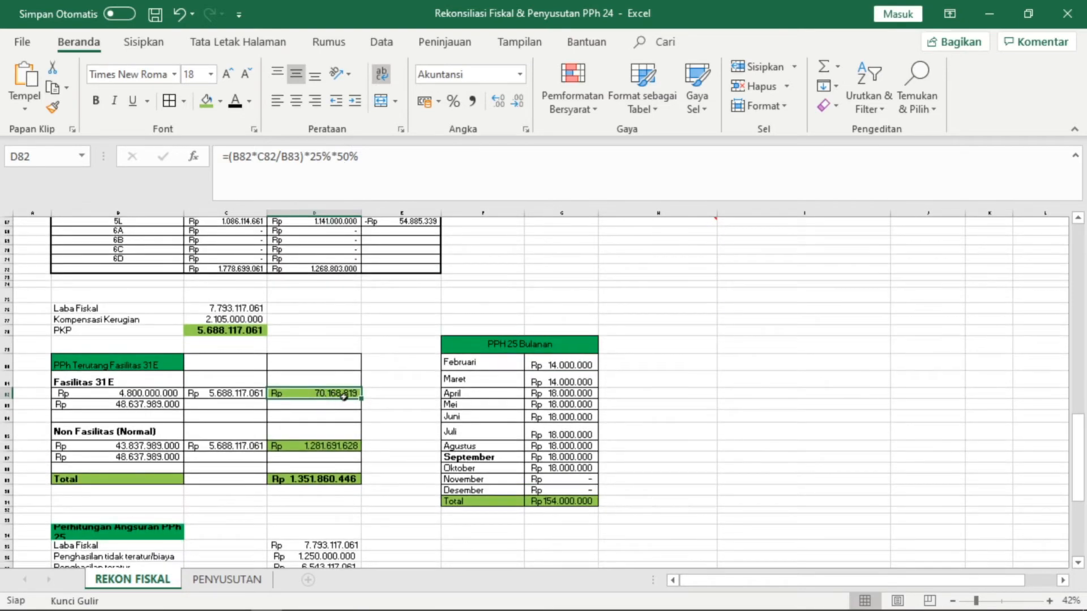
{"action": "left_click", "coordinate": [222, 417]}
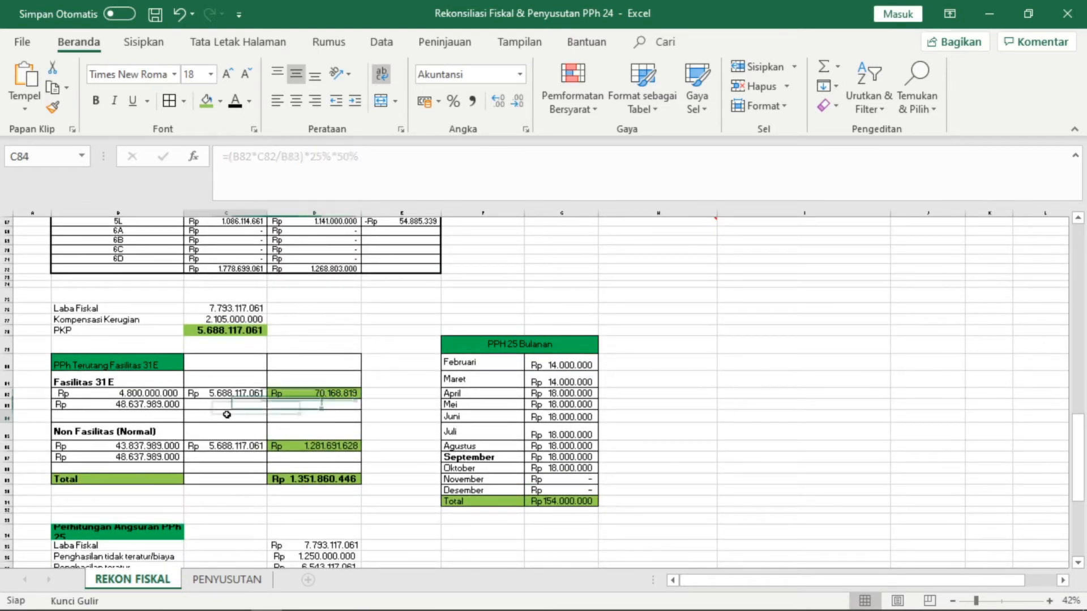
{"action": "left_click", "coordinate": [128, 419]}
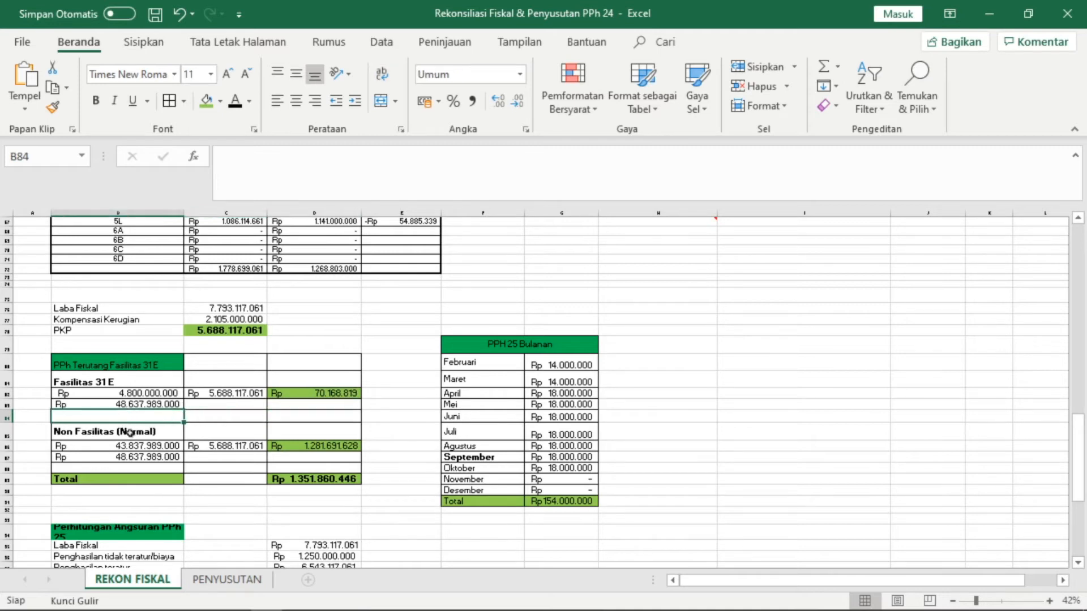
{"action": "left_click", "coordinate": [142, 432]}
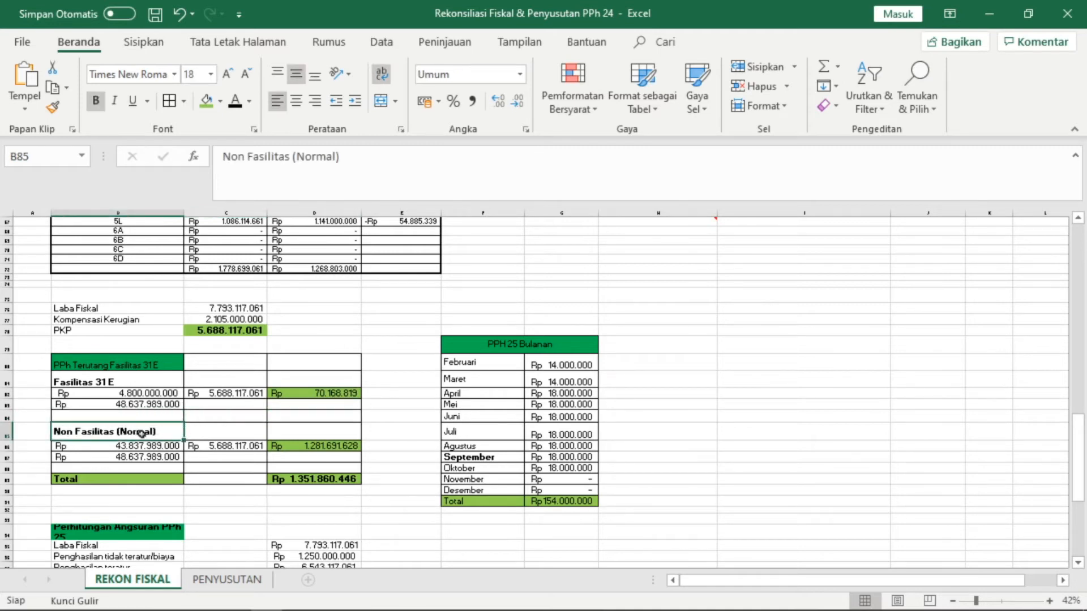
{"action": "left_click", "coordinate": [141, 418]}
- Compare the facility and non-facility turnover cells and check the 1.281.691.628 normal tax formula
{"action": "left_click", "coordinate": [136, 445]}
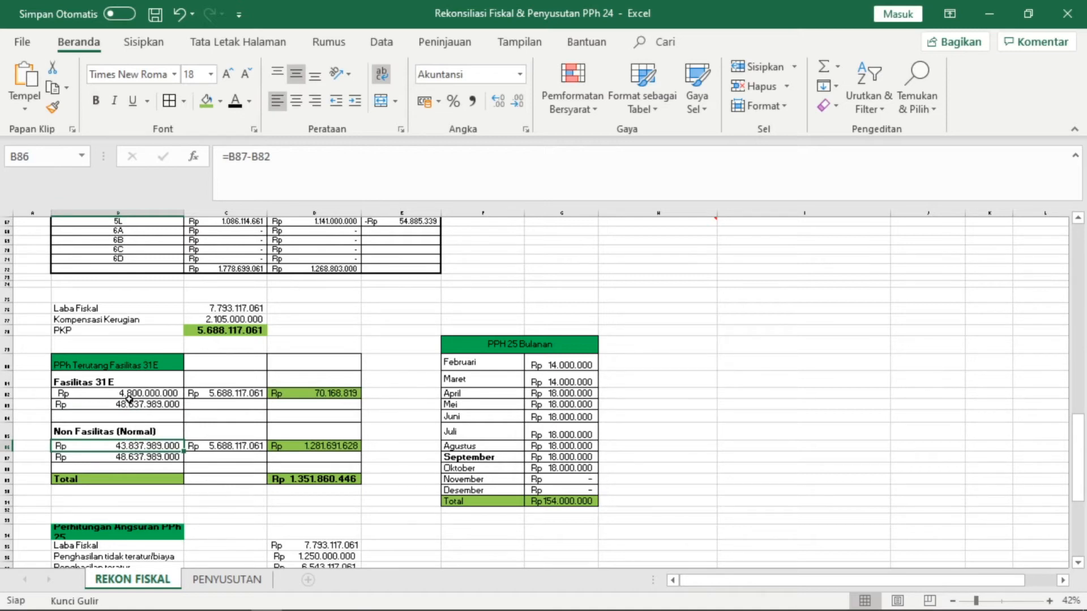
{"action": "left_click", "coordinate": [130, 396]}
{"action": "left_click", "coordinate": [138, 455]}
{"action": "left_click", "coordinate": [136, 448]}
{"action": "left_click", "coordinate": [136, 456]}
{"action": "left_click", "coordinate": [151, 449]}
{"action": "left_click", "coordinate": [118, 458]}
{"action": "left_click", "coordinate": [134, 394]}
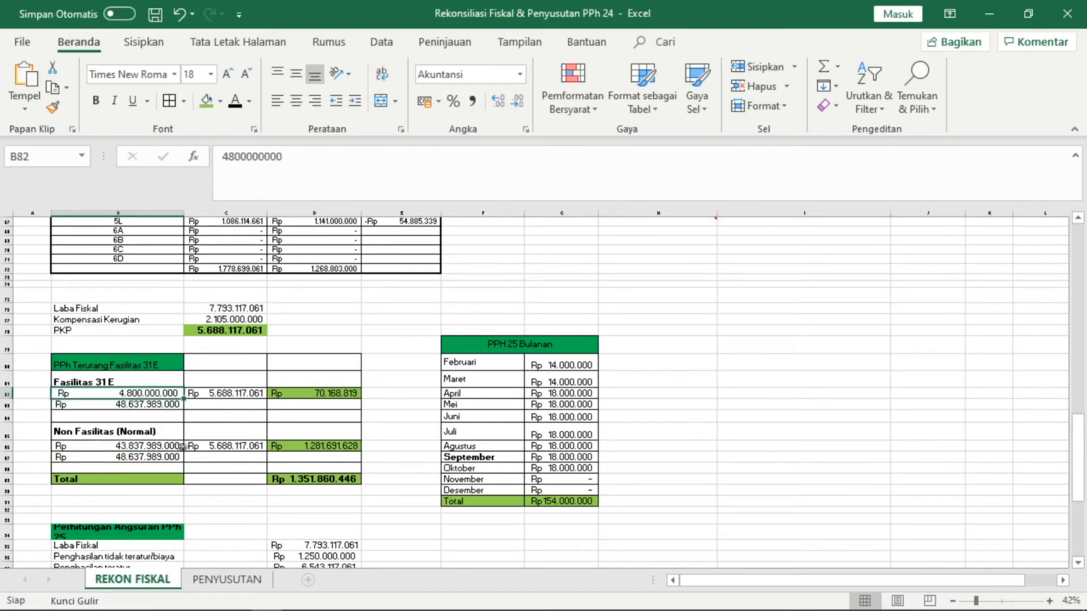
{"action": "left_click", "coordinate": [170, 447]}
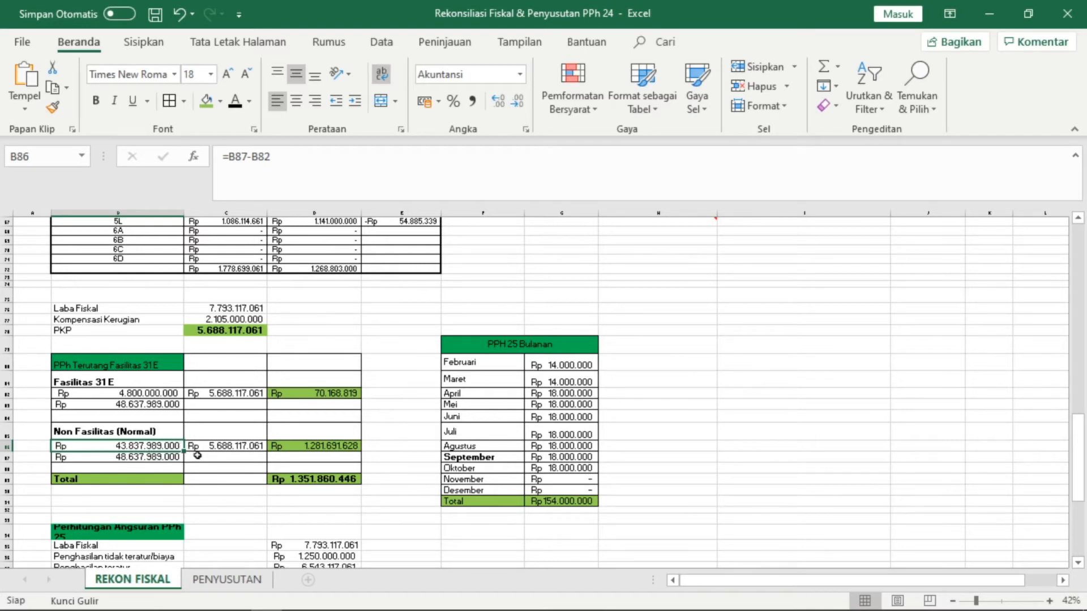
{"action": "left_click", "coordinate": [277, 449]}
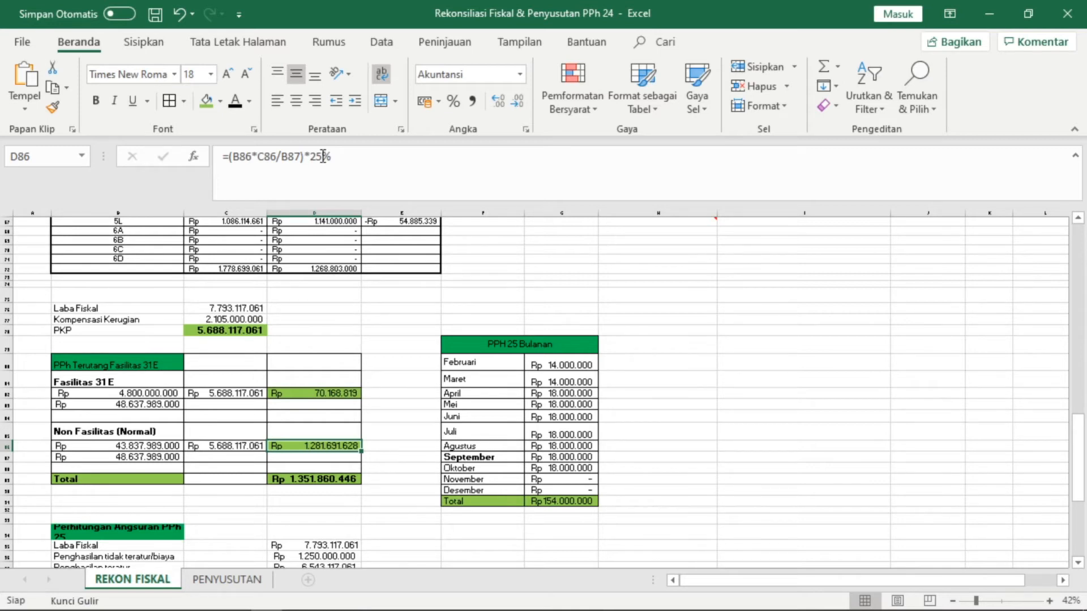
- Copy the 1.351.860.446 Total and switch back to the e-SPT return
{"action": "left_click", "coordinate": [332, 482]}
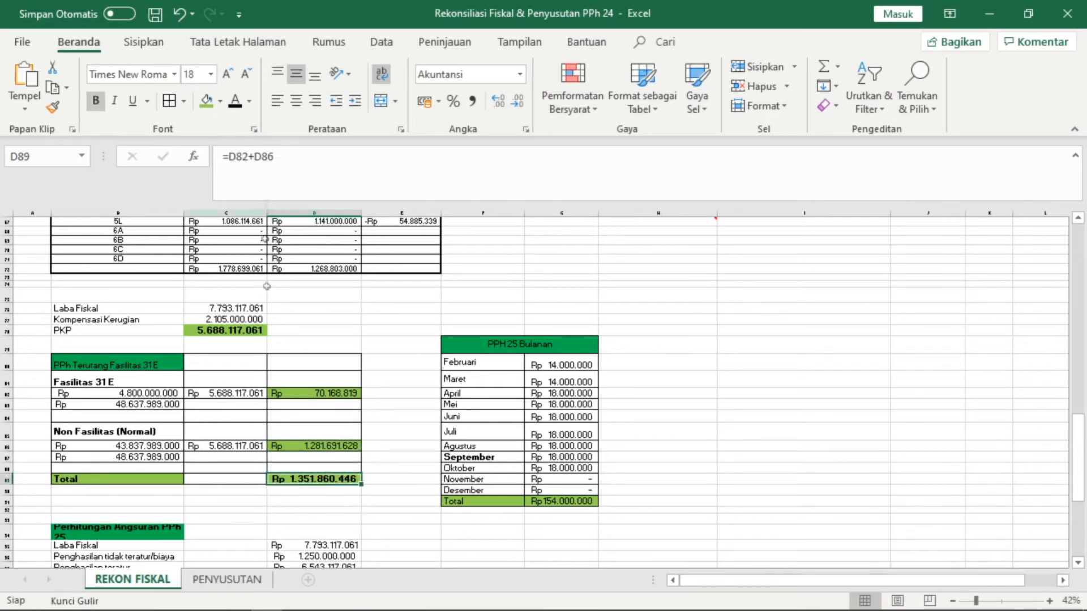
{"action": "key", "text": "ctrl+c"}
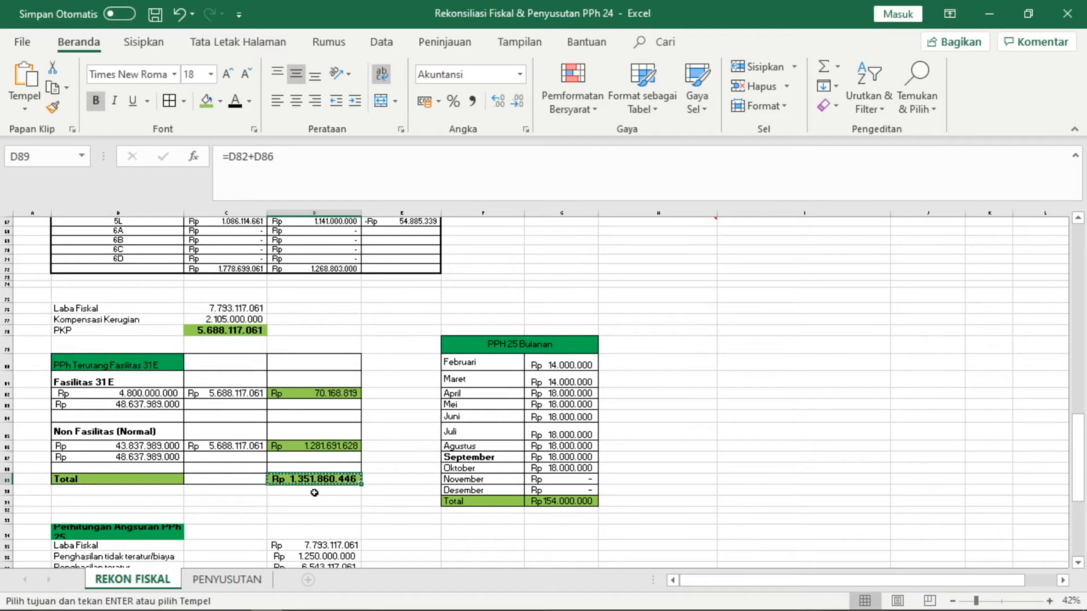
{"action": "mouse_move", "coordinate": [348, 609]}
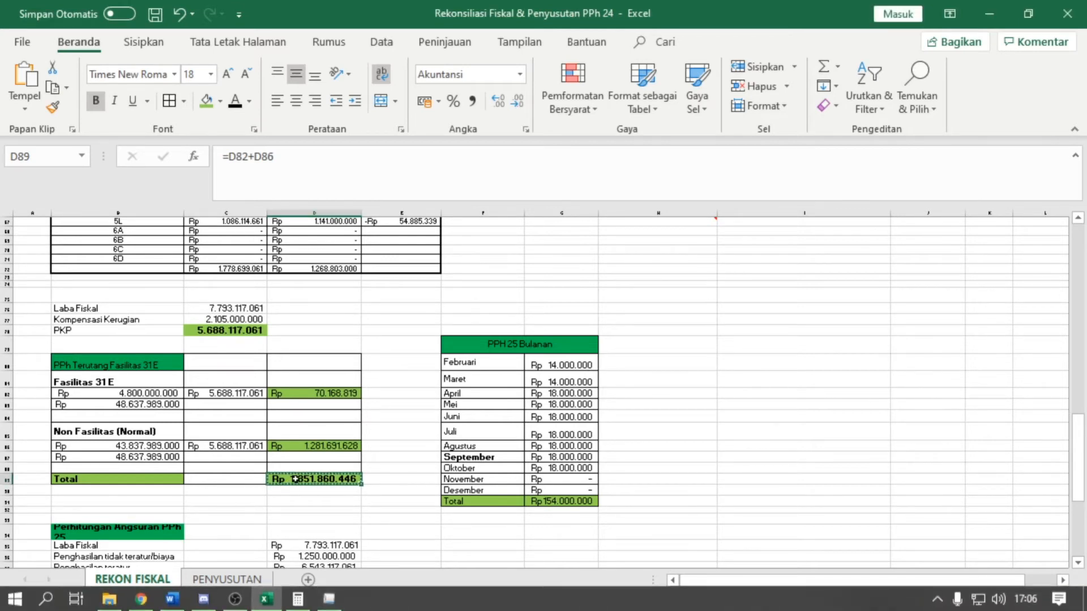
{"action": "left_click", "coordinate": [383, 606]}
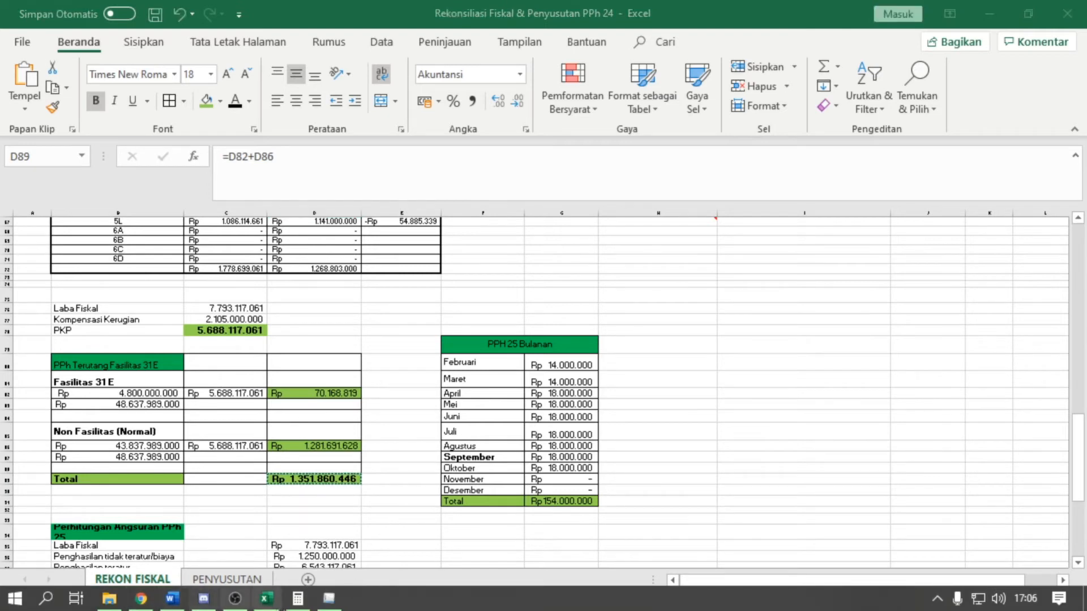
{"action": "left_click", "coordinate": [317, 604]}
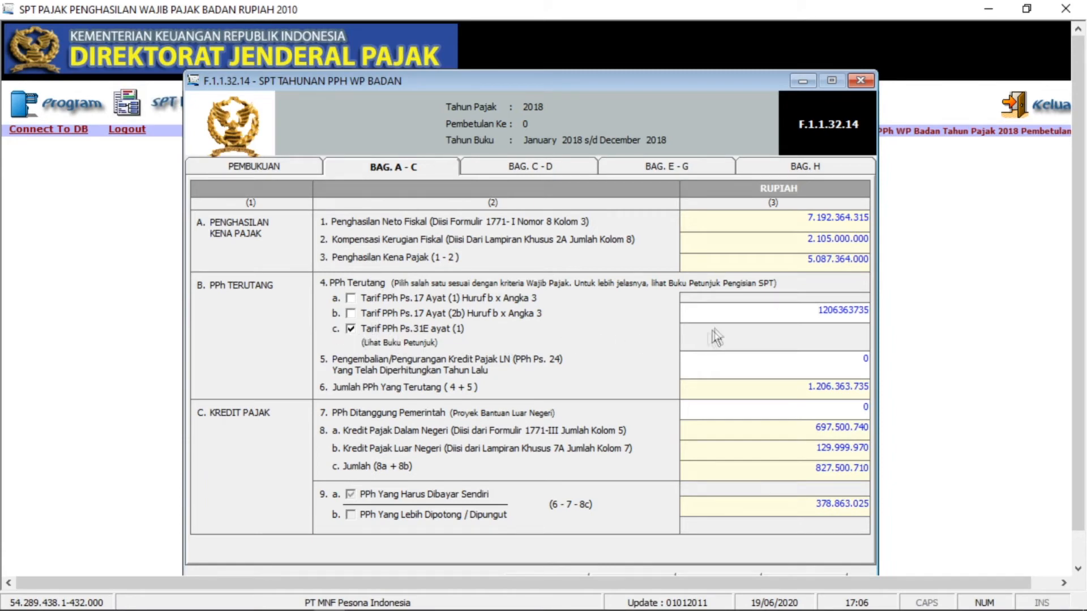
{"action": "double_click", "coordinate": [854, 309]}
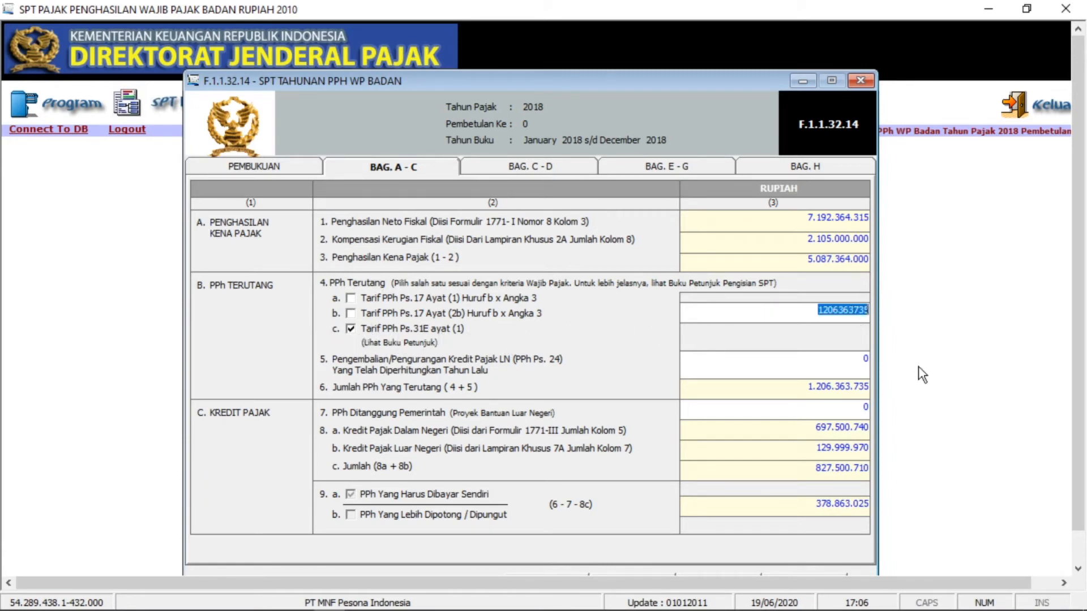
{"action": "left_click_drag", "start_coordinate": [822, 309], "coordinate": [860, 313]}
{"action": "key", "text": "BackSpace"}
{"action": "right_click", "coordinate": [843, 316]}
{"action": "left_click", "coordinate": [871, 385]}
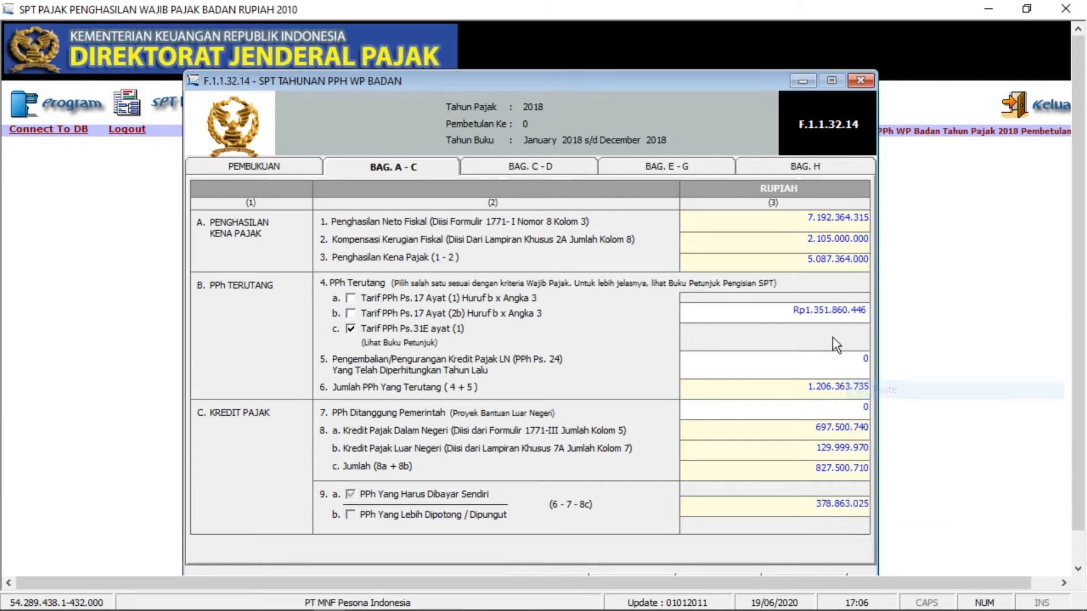
{"action": "left_click", "coordinate": [818, 358]}
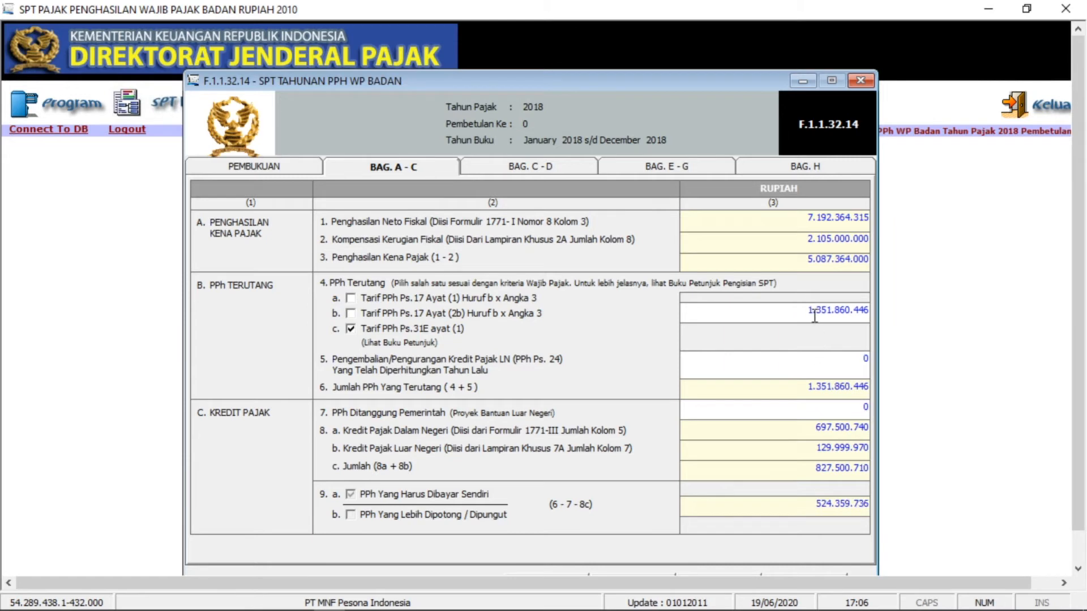
- Cross-check against Excel that PPh Terutang stays 1.351.860.446
{"action": "mouse_move", "coordinate": [280, 606]}
{"action": "left_click", "coordinate": [274, 604]}
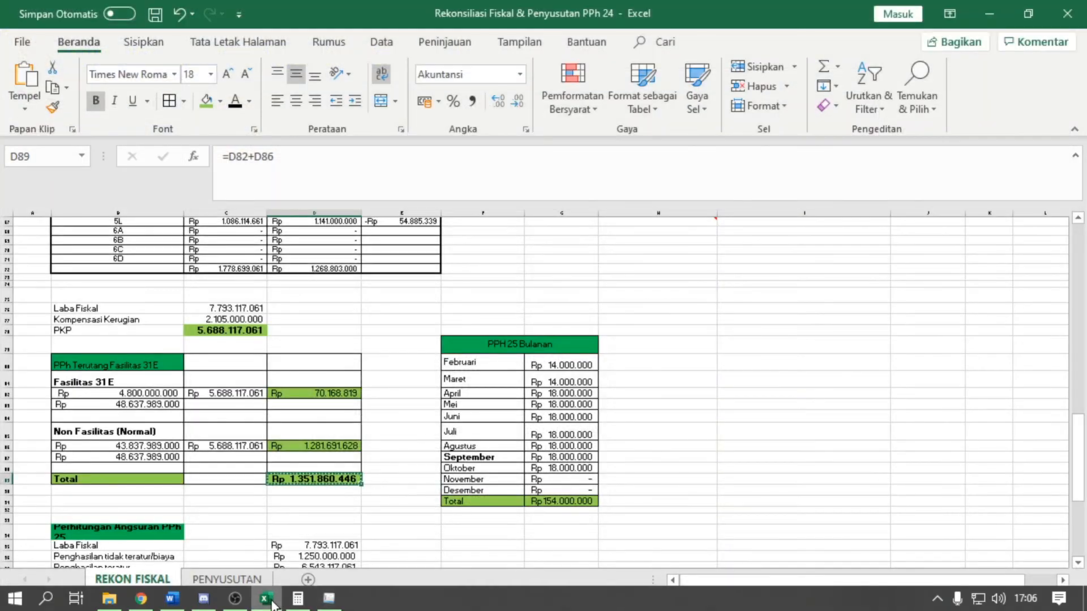
{"action": "left_click", "coordinate": [273, 602]}
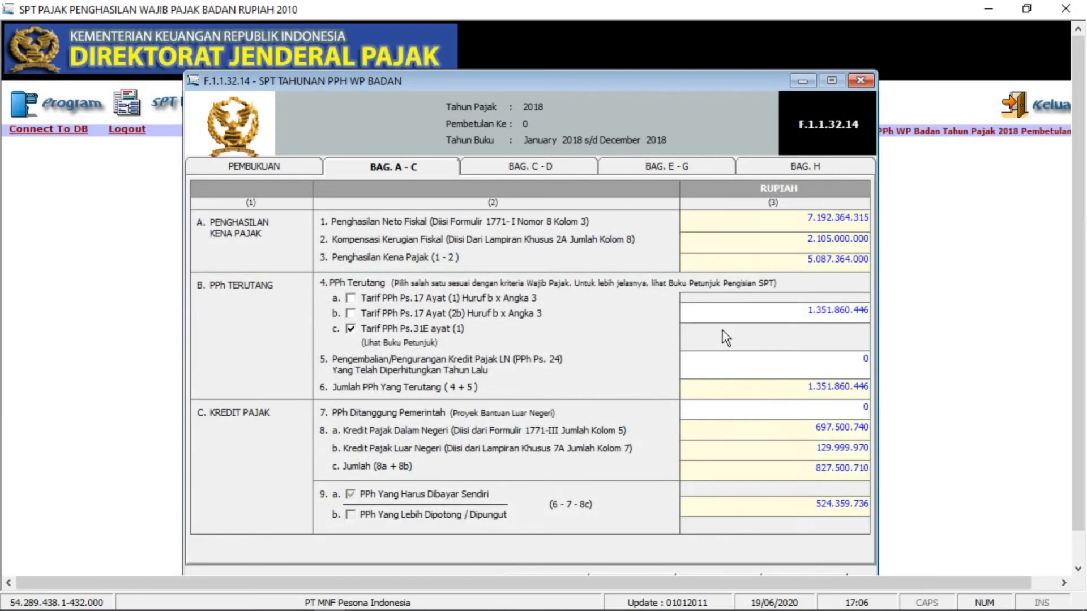
{"action": "left_click", "coordinate": [736, 304]}
{"action": "left_click", "coordinate": [325, 367]}
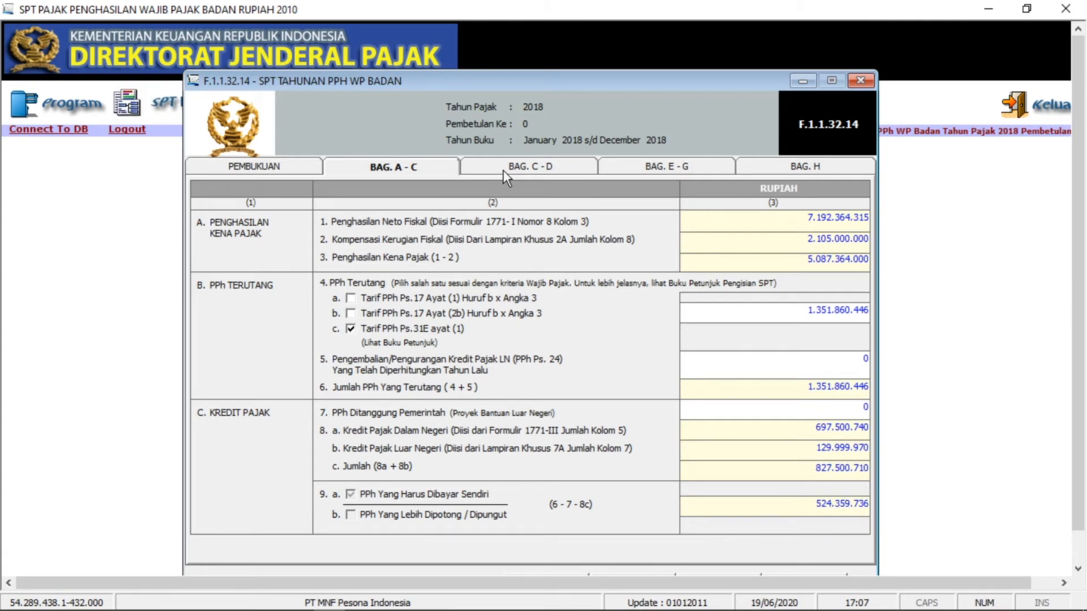
- Switch to the BAG. C - D section, where underpaid tax 11a shows 524.359.736
{"action": "left_click", "coordinate": [503, 170]}
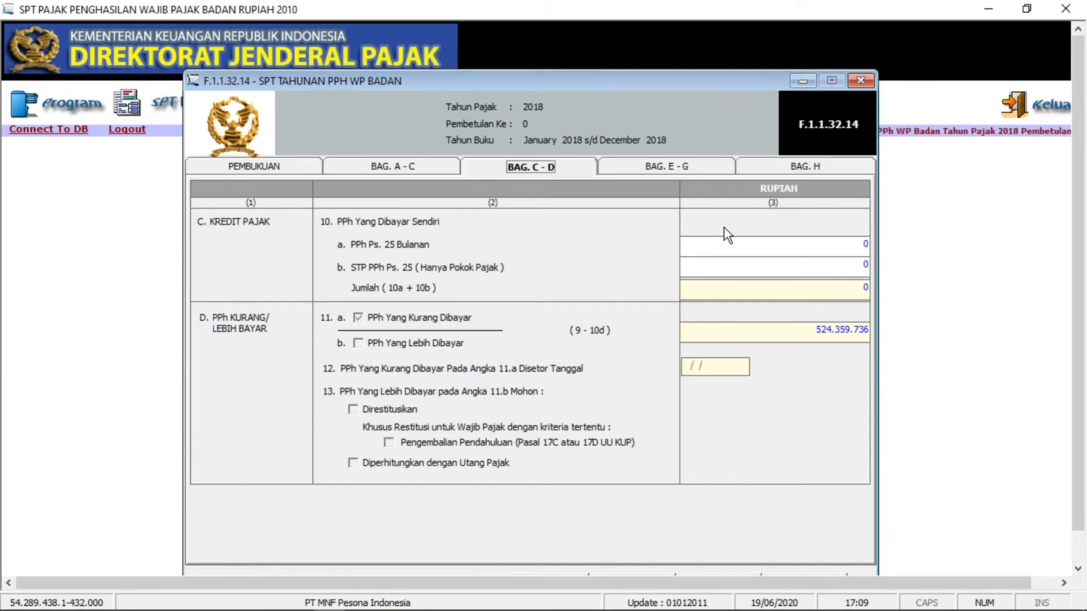
- Bring up the Word case notes and scroll to the Data Pembayaran Pajak tables
{"action": "mouse_move", "coordinate": [429, 609]}
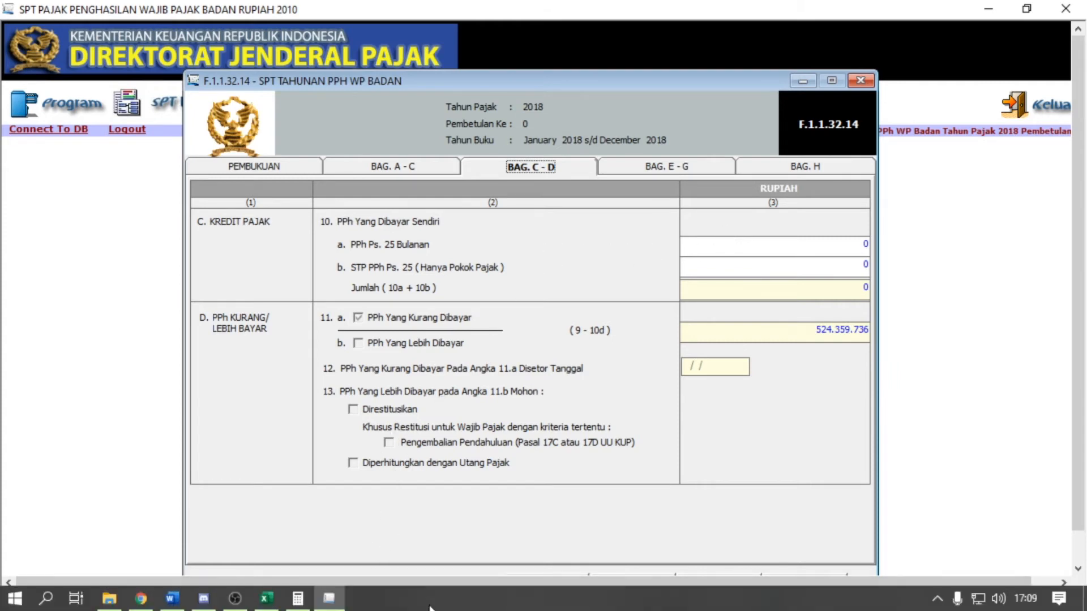
{"action": "left_click", "coordinate": [172, 598]}
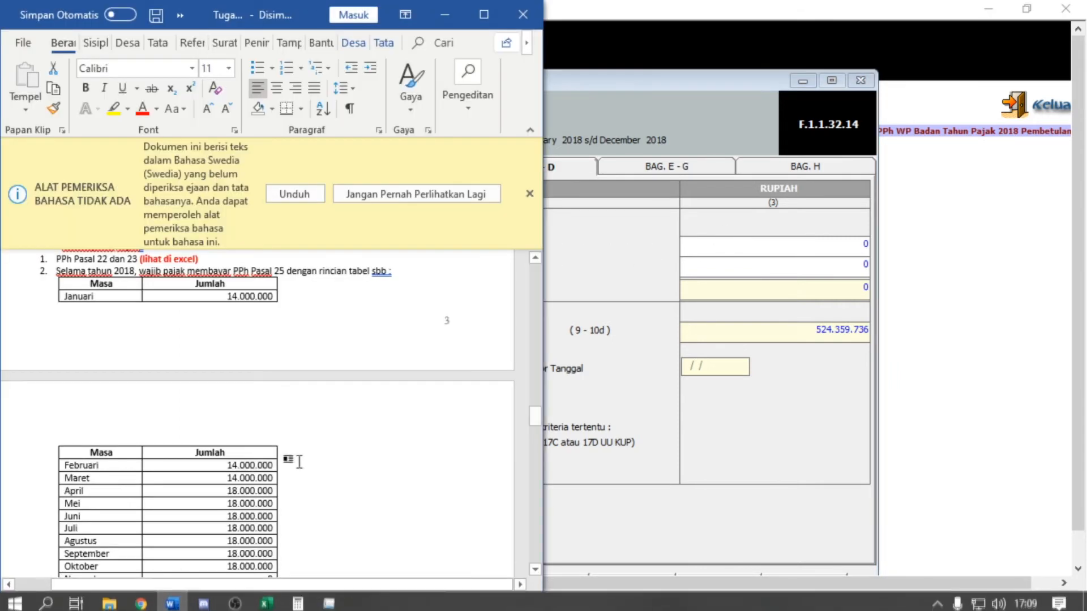
{"action": "scroll", "coordinate": [296, 462], "scroll_direction": "up", "scroll_amount": 2}
{"action": "scroll", "coordinate": [136, 311], "scroll_direction": "down", "scroll_amount": 1}
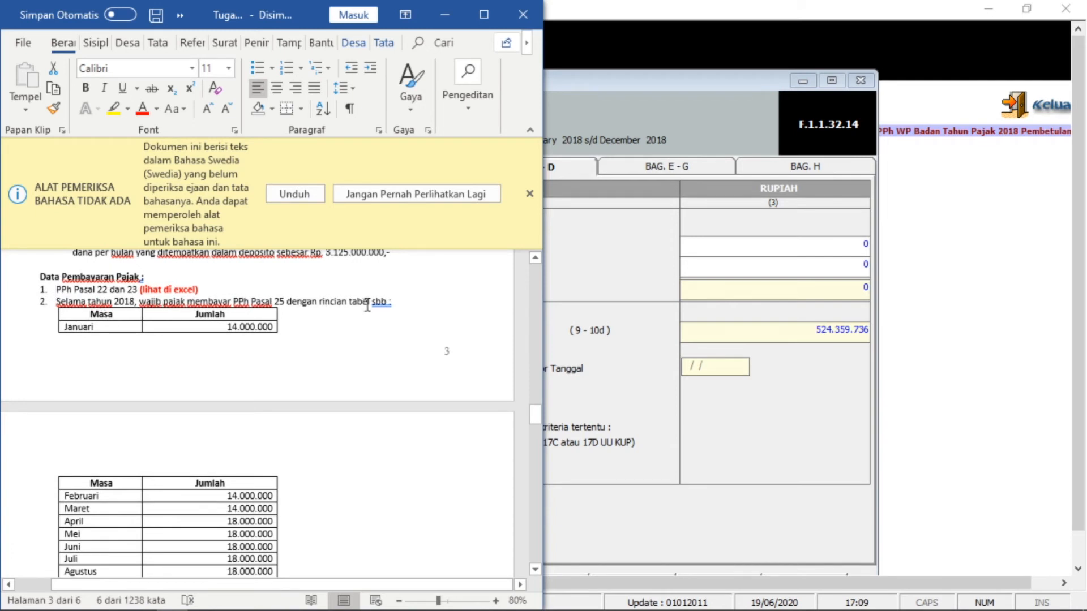
{"action": "scroll", "coordinate": [53, 355], "scroll_direction": "down", "scroll_amount": 1}
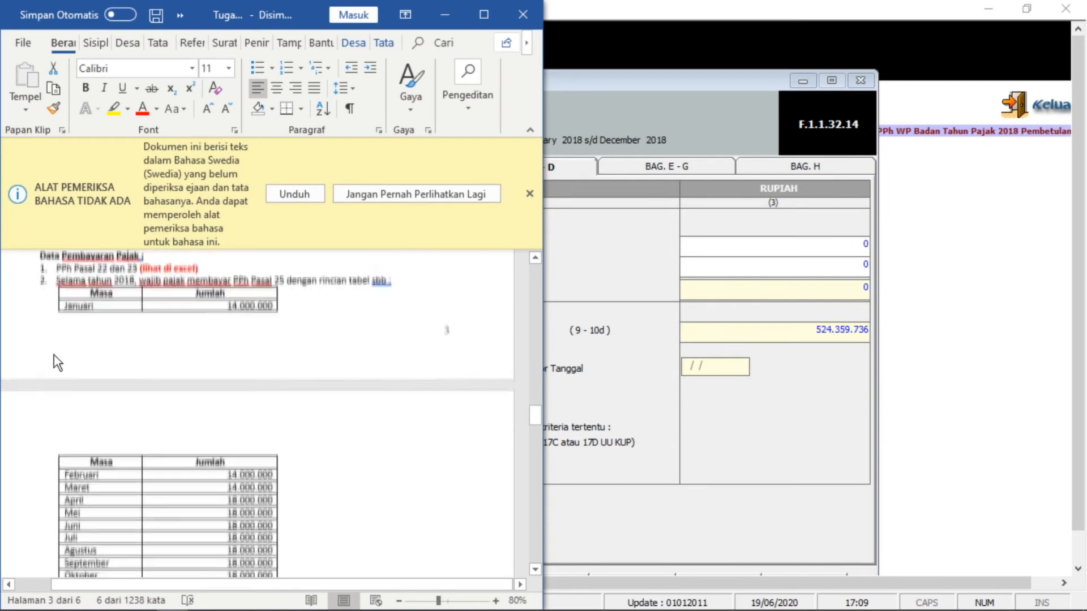
{"action": "left_click", "coordinate": [82, 295]}
{"action": "scroll", "coordinate": [98, 356], "scroll_direction": "down", "scroll_amount": 1}
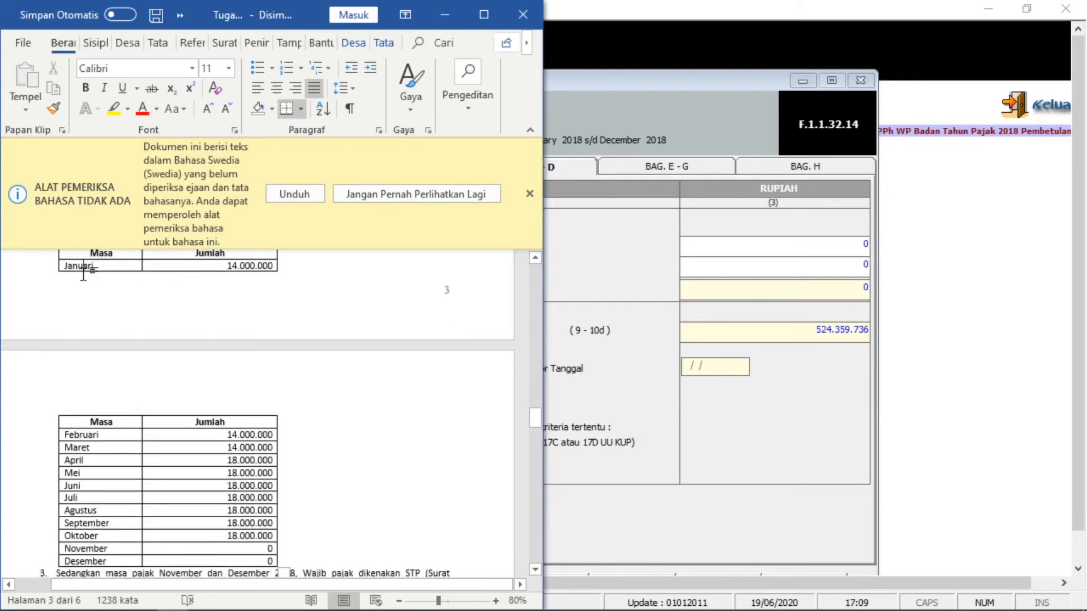
{"action": "scroll", "coordinate": [104, 499], "scroll_direction": "down", "scroll_amount": 2}
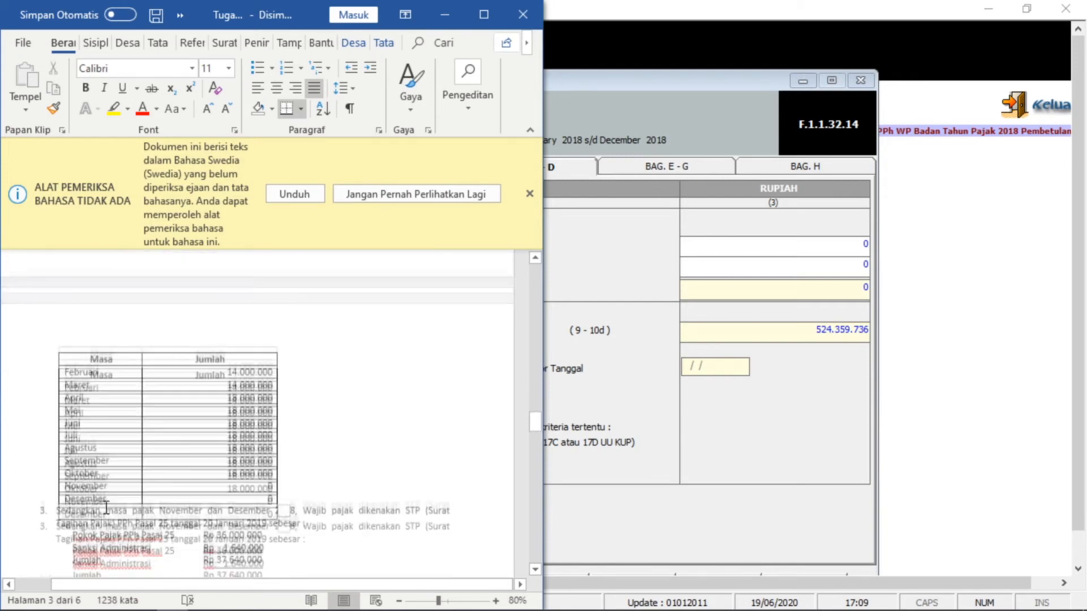
{"action": "scroll", "coordinate": [106, 507], "scroll_direction": "down", "scroll_amount": 1}
- Find the Rp.36.000.000 STP principal for November–December and return to field 10b
{"action": "left_click", "coordinate": [190, 488]}
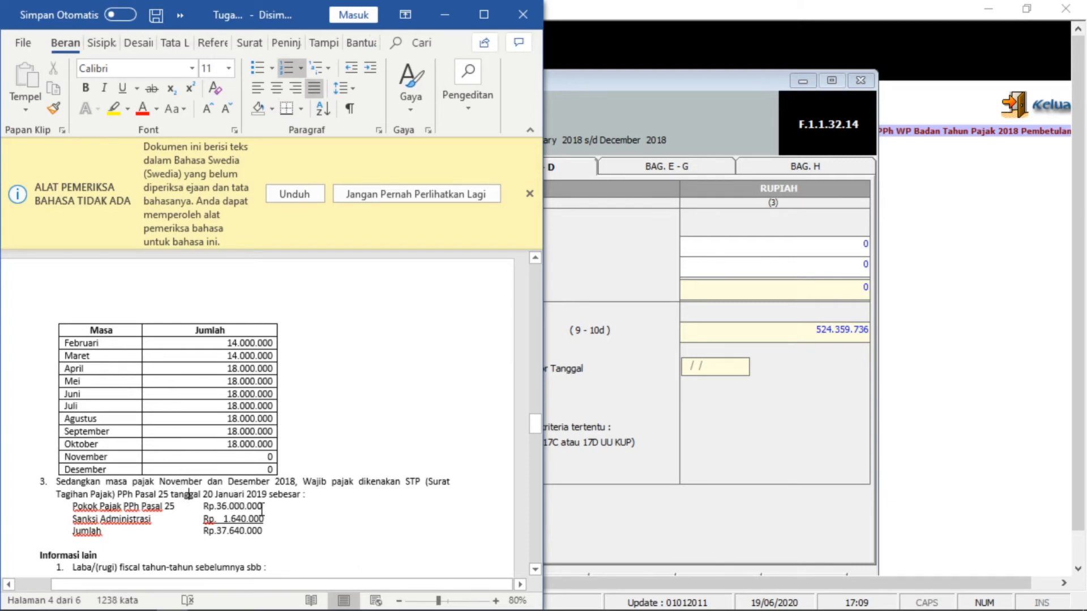
{"action": "scroll", "coordinate": [170, 413], "scroll_direction": "up", "scroll_amount": 5}
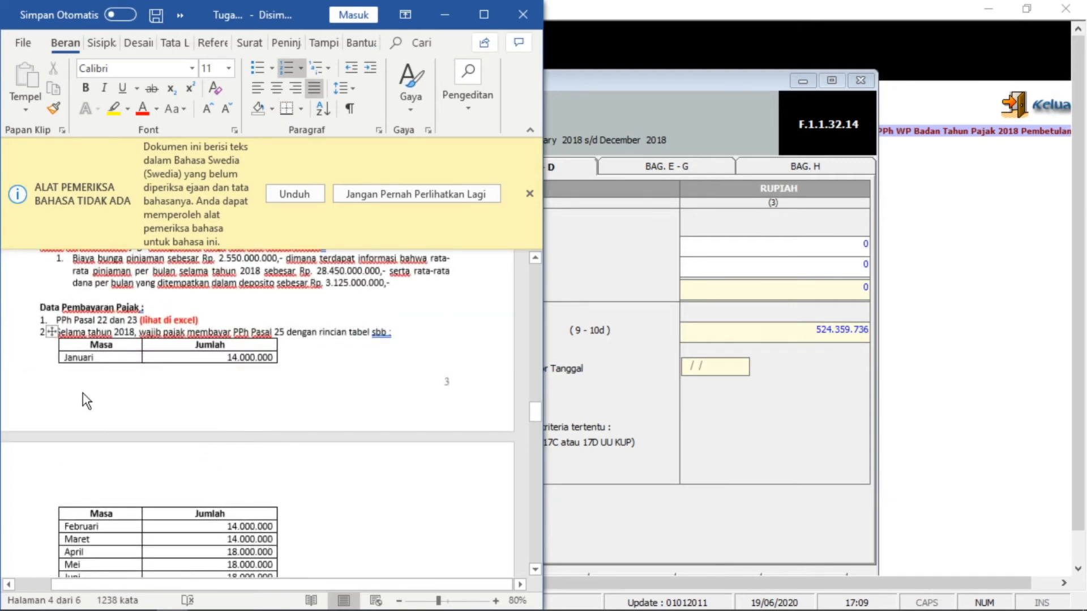
{"action": "scroll", "coordinate": [85, 401], "scroll_direction": "down", "scroll_amount": 5}
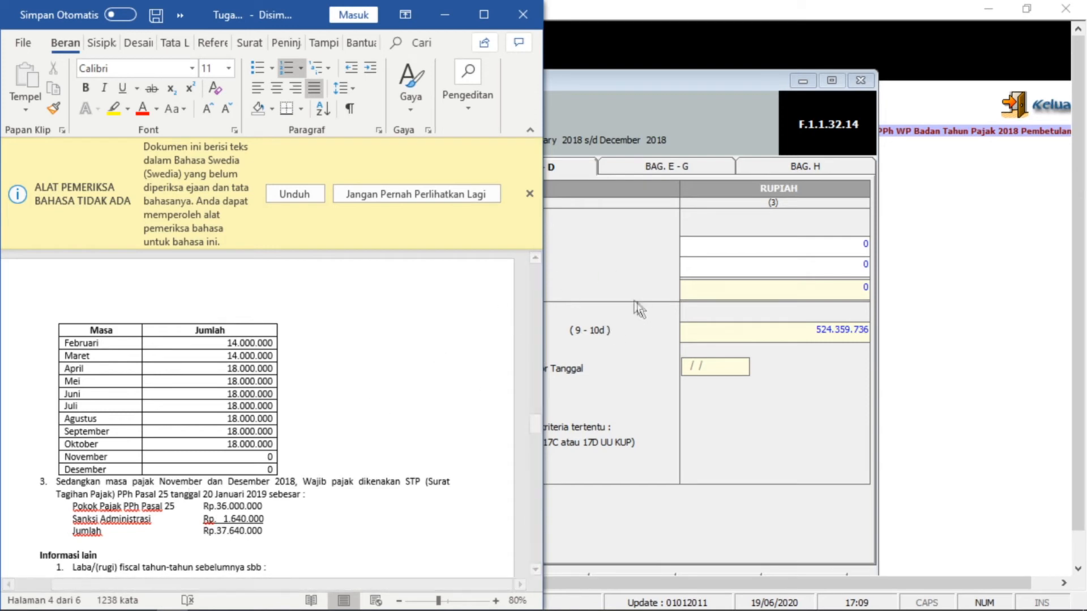
{"action": "left_click", "coordinate": [246, 507]}
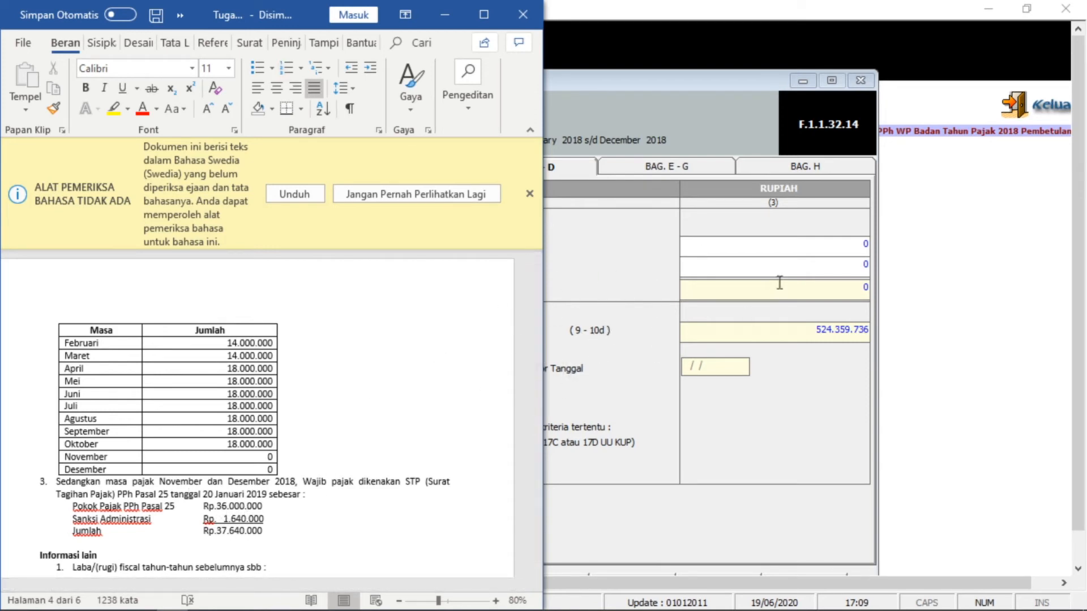
{"action": "left_click", "coordinate": [858, 263]}
- Enter 36.000.000 in field 10b, then check the monthly PPH 25 total in Excel
{"action": "type", "text": "360000"}
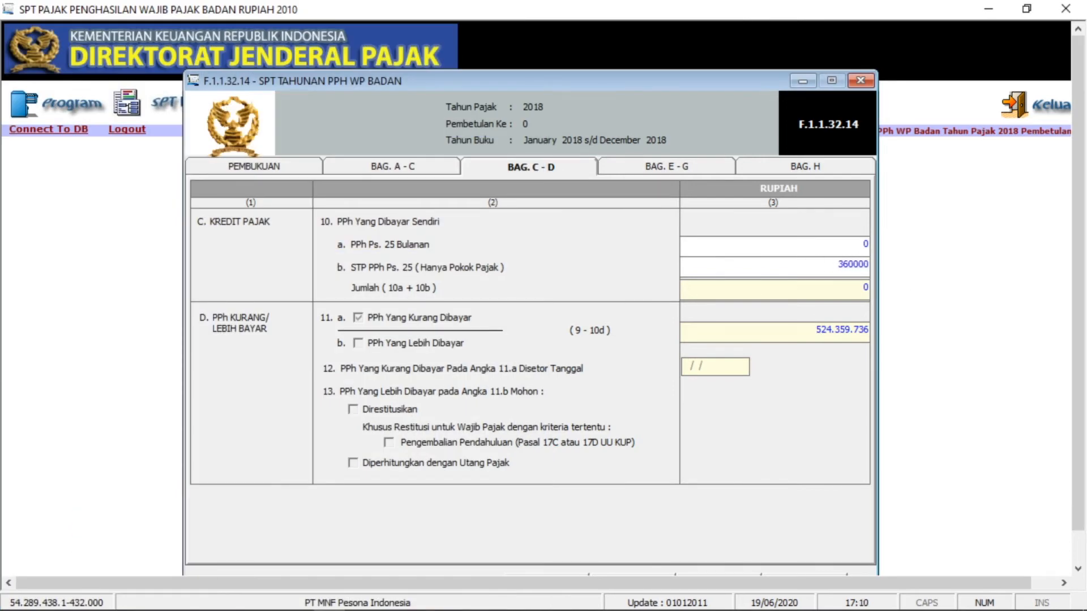
{"action": "type", "text": "6.000.000"}
{"action": "left_click", "coordinate": [830, 242]}
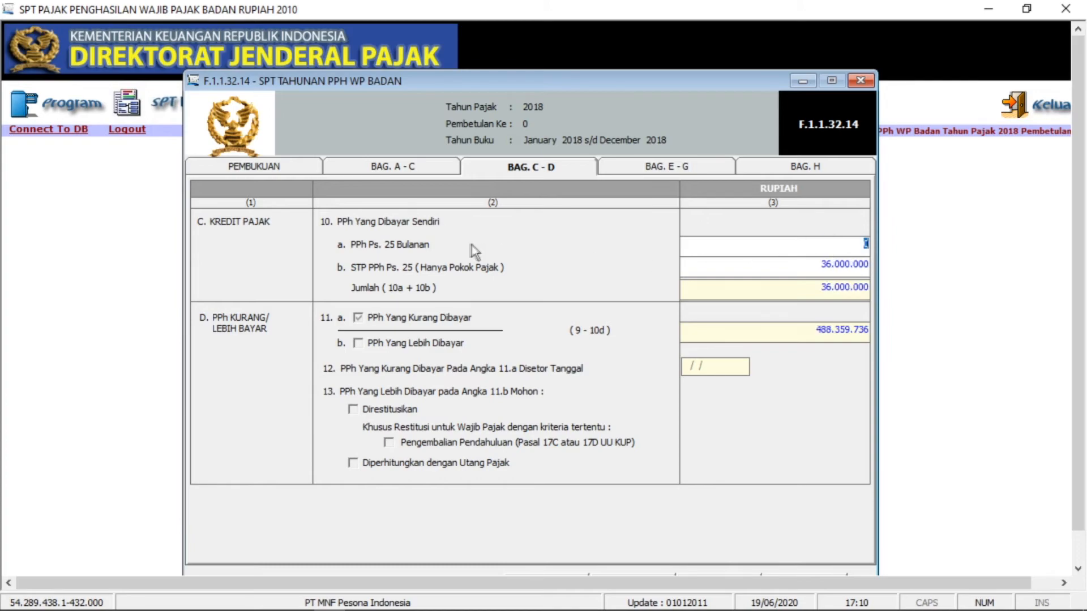
{"action": "left_click", "coordinate": [275, 604]}
{"action": "scroll", "coordinate": [589, 475], "scroll_direction": "down", "scroll_amount": 2}
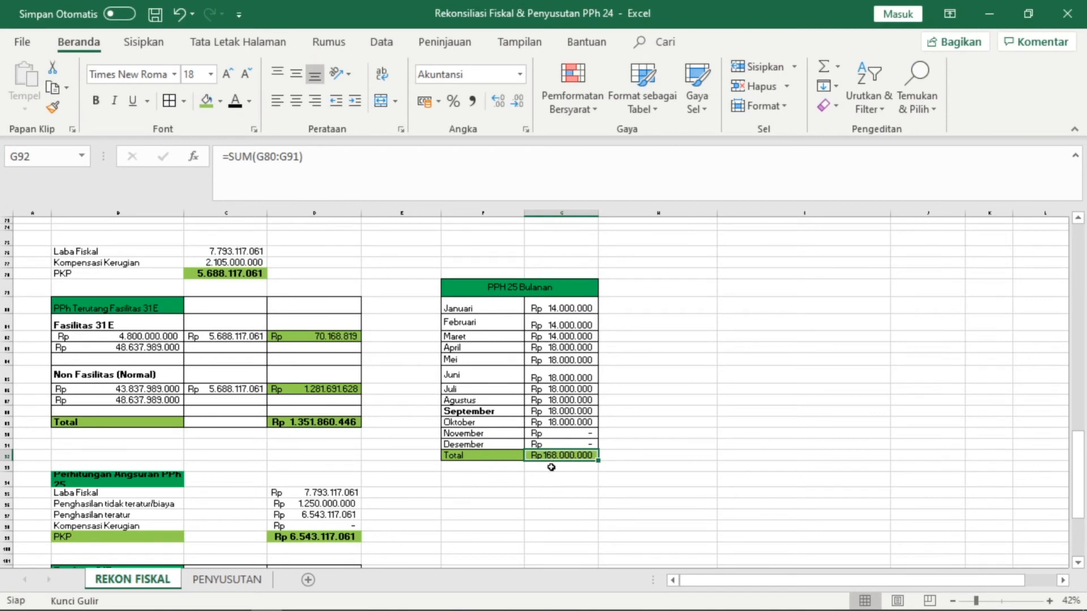
{"action": "mouse_move", "coordinate": [266, 604]}
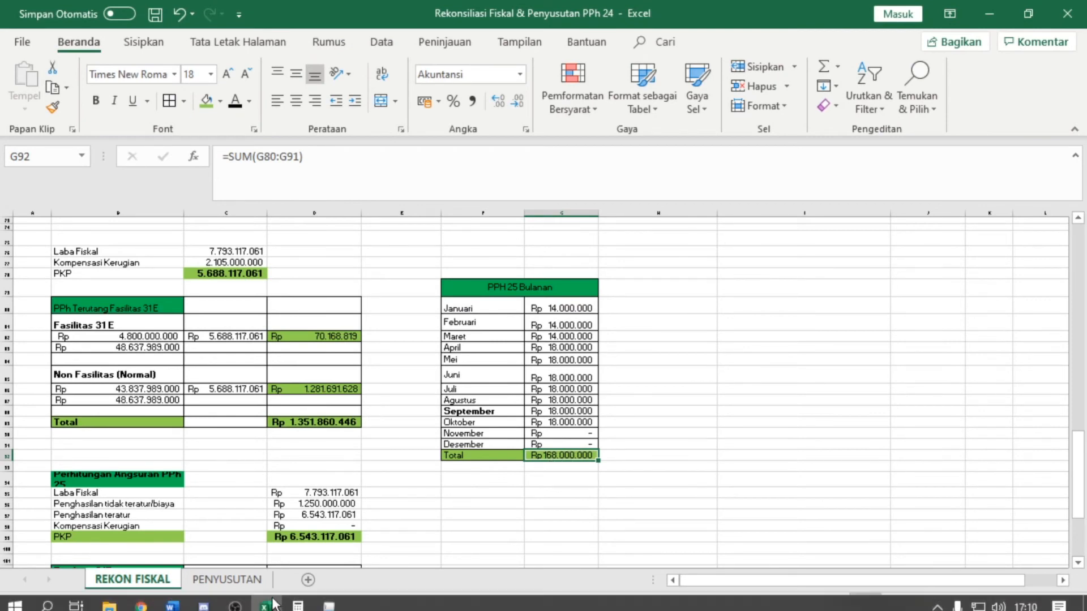
{"action": "left_click", "coordinate": [266, 600]}
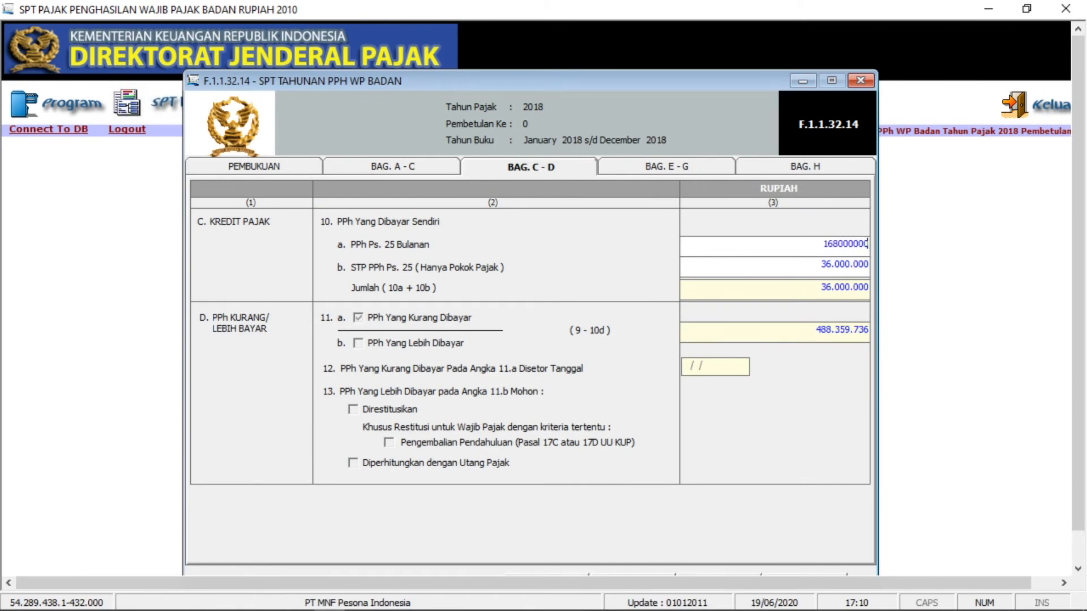
- Commit 168.000.000 monthly PPh Ps. 25 in 10a and move to the BAG. E - G section
{"action": "left_click", "coordinate": [819, 267]}
{"action": "left_click", "coordinate": [810, 283]}
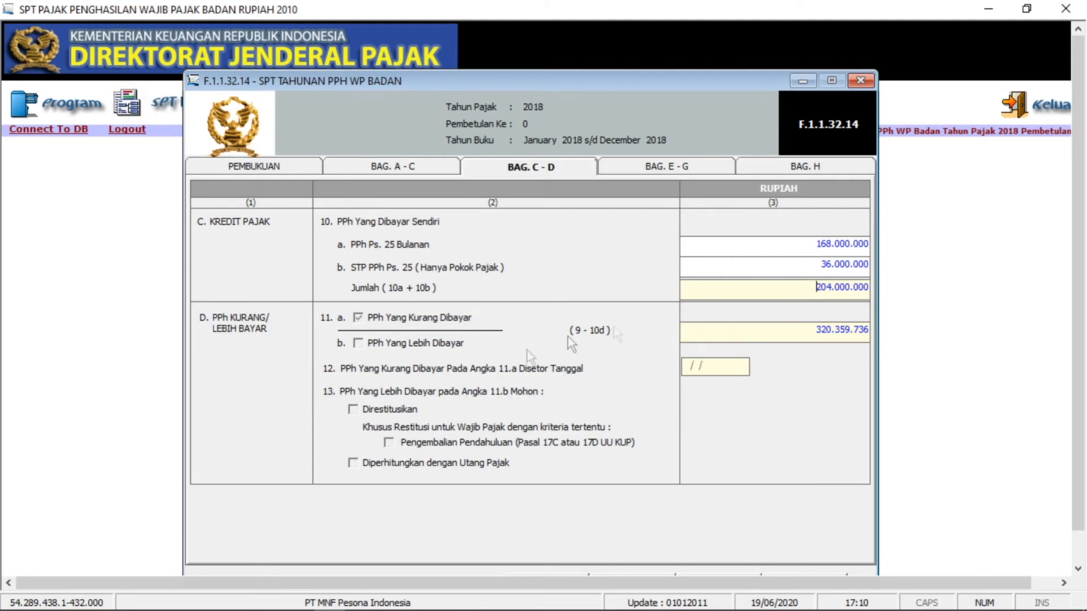
{"action": "left_click", "coordinate": [643, 171]}
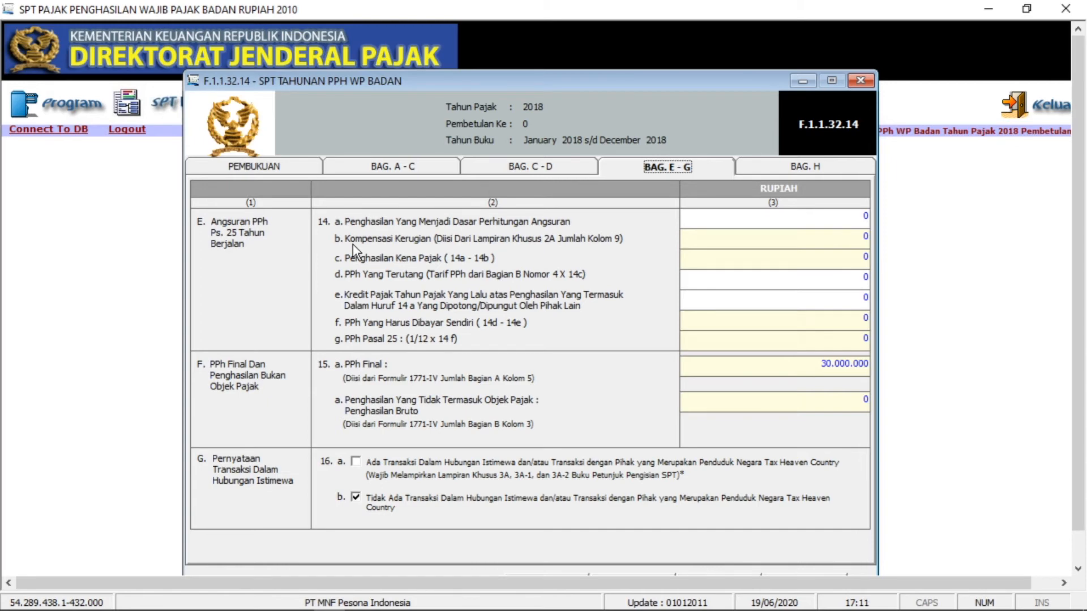
{"action": "left_click", "coordinate": [382, 608]}
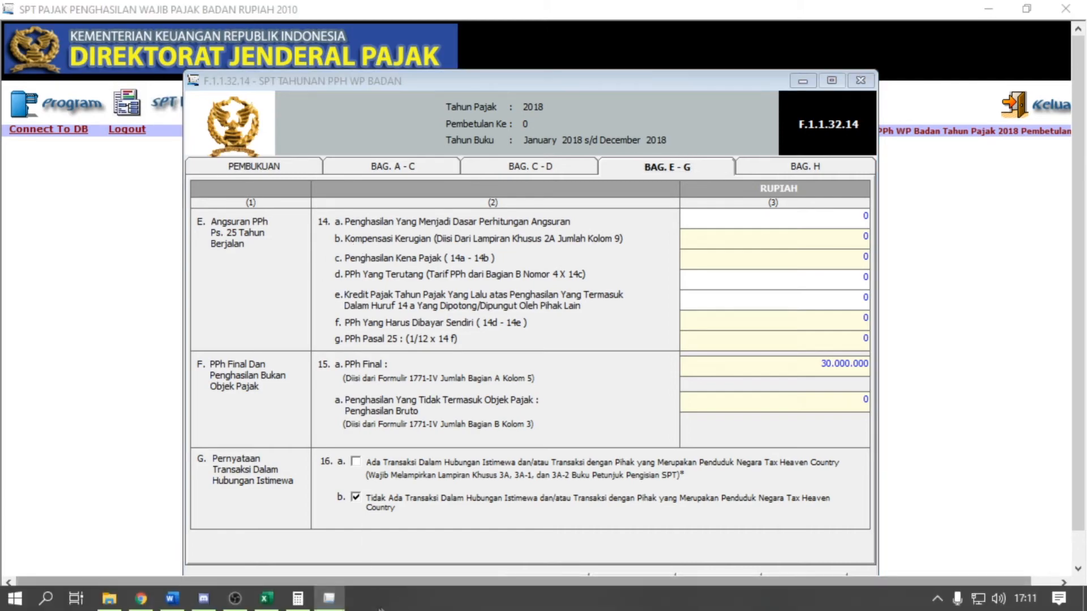
- In Excel, check the D107 total, the D98 Kompensasi Kerugian and what feeds cell D96
{"action": "left_click", "coordinate": [266, 598]}
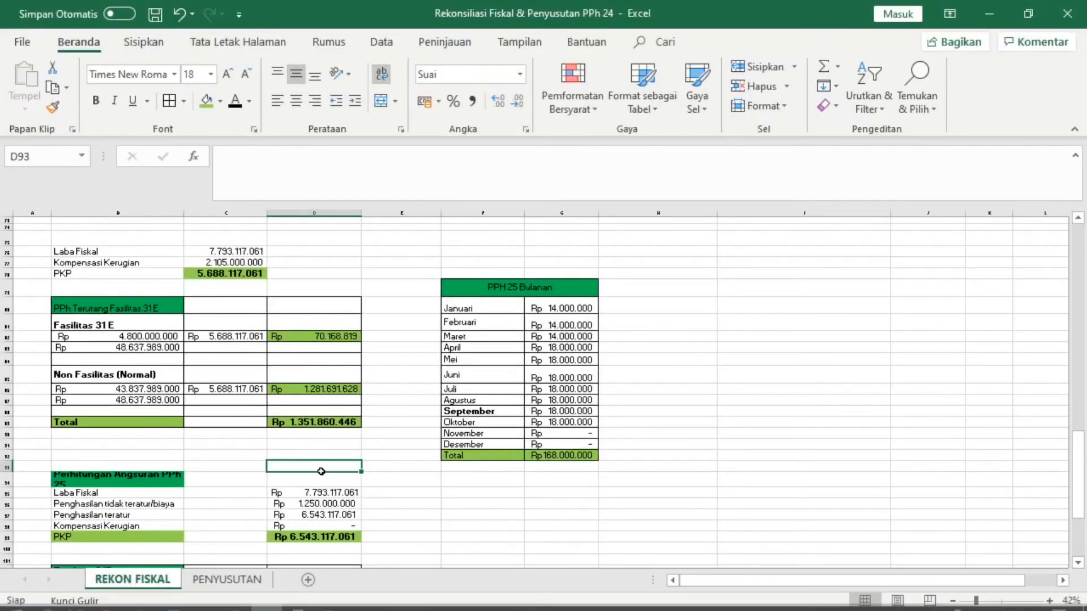
{"action": "scroll", "coordinate": [321, 471], "scroll_direction": "down", "scroll_amount": 5}
{"action": "left_click", "coordinate": [314, 442]}
{"action": "left_click", "coordinate": [400, 415]}
{"action": "left_click", "coordinate": [386, 335]}
{"action": "left_click", "coordinate": [342, 335]}
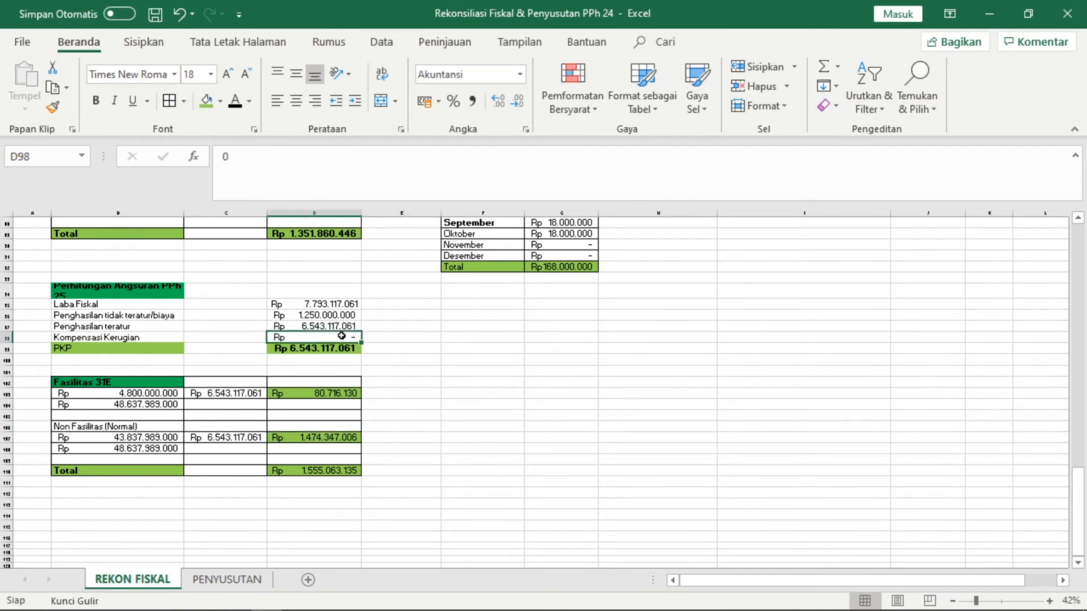
{"action": "left_click", "coordinate": [386, 335]}
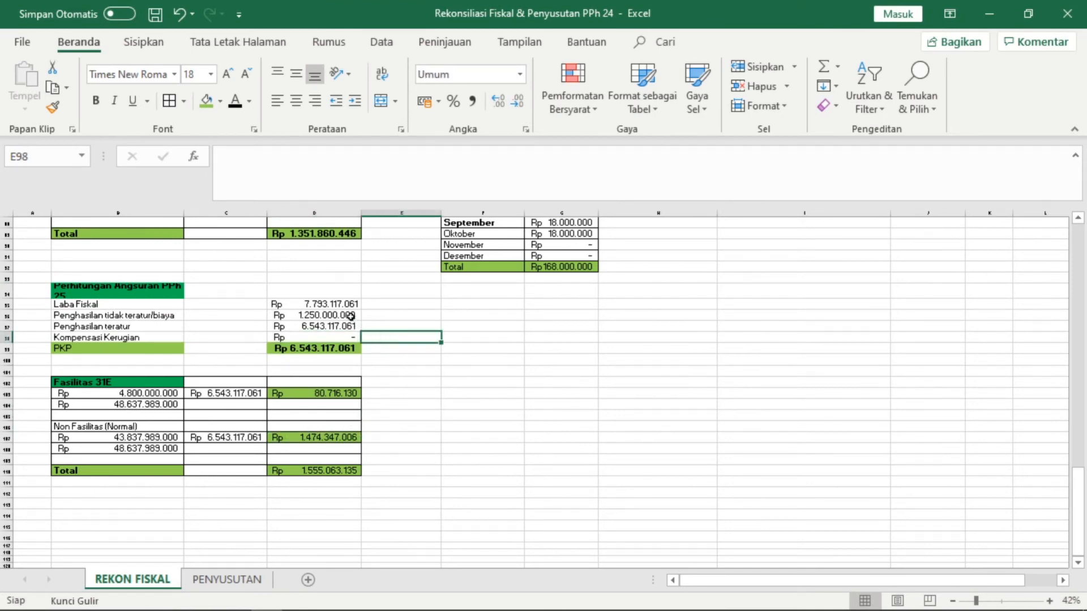
{"action": "left_click", "coordinate": [325, 318]}
{"action": "left_click", "coordinate": [387, 320]}
{"action": "left_click", "coordinate": [354, 318]}
{"action": "scroll", "coordinate": [355, 491], "scroll_direction": "up", "scroll_amount": 20}
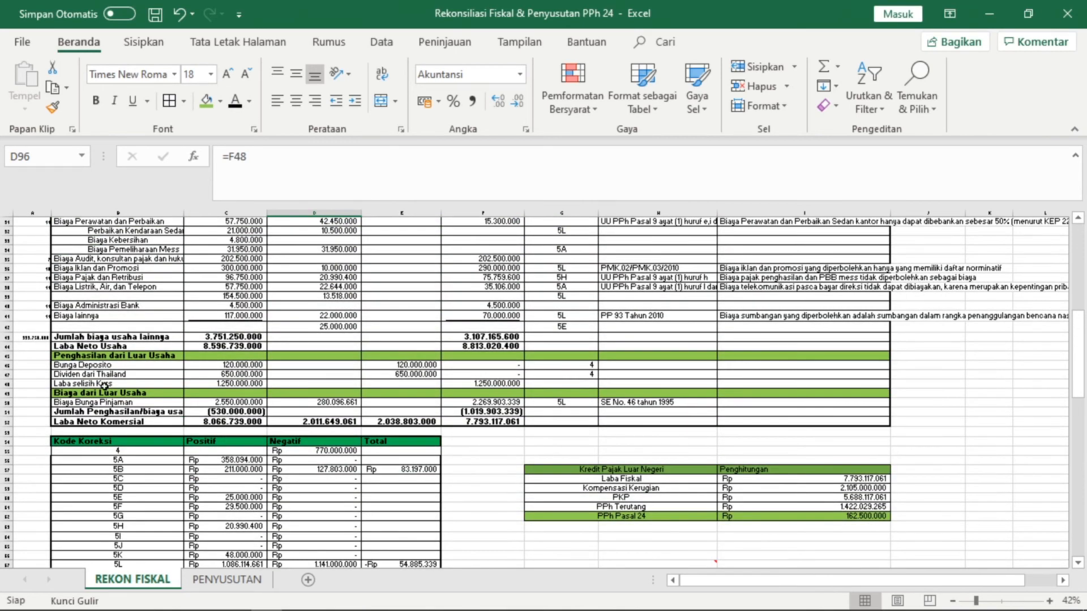
{"action": "left_click", "coordinate": [466, 385]}
{"action": "scroll", "coordinate": [422, 452], "scroll_direction": "down", "scroll_amount": 8}
{"action": "scroll", "coordinate": [410, 447], "scroll_direction": "down", "scroll_amount": 9}
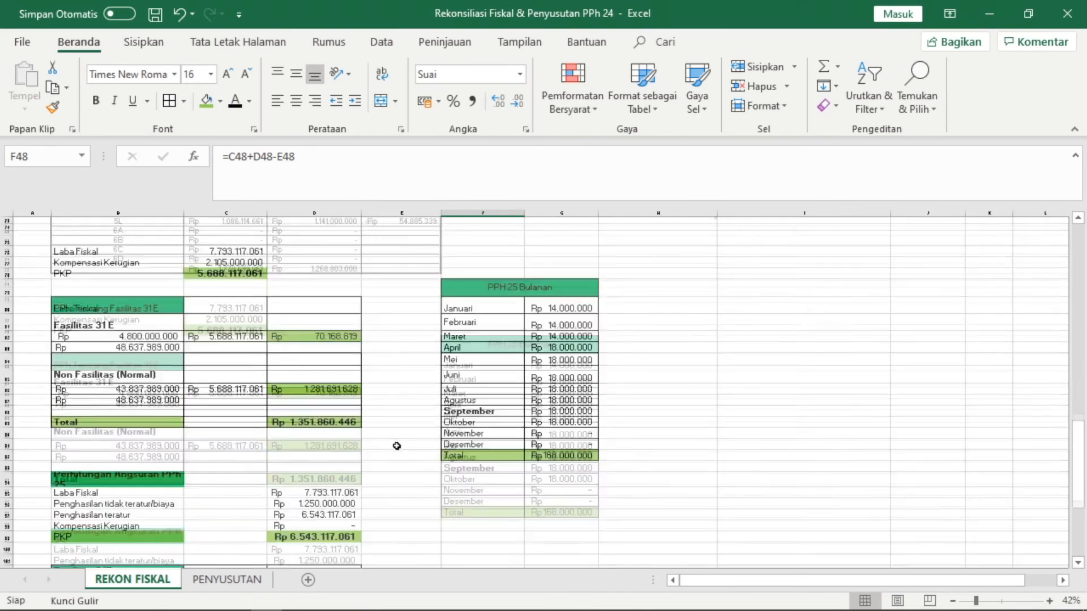
{"action": "left_click", "coordinate": [329, 391]}
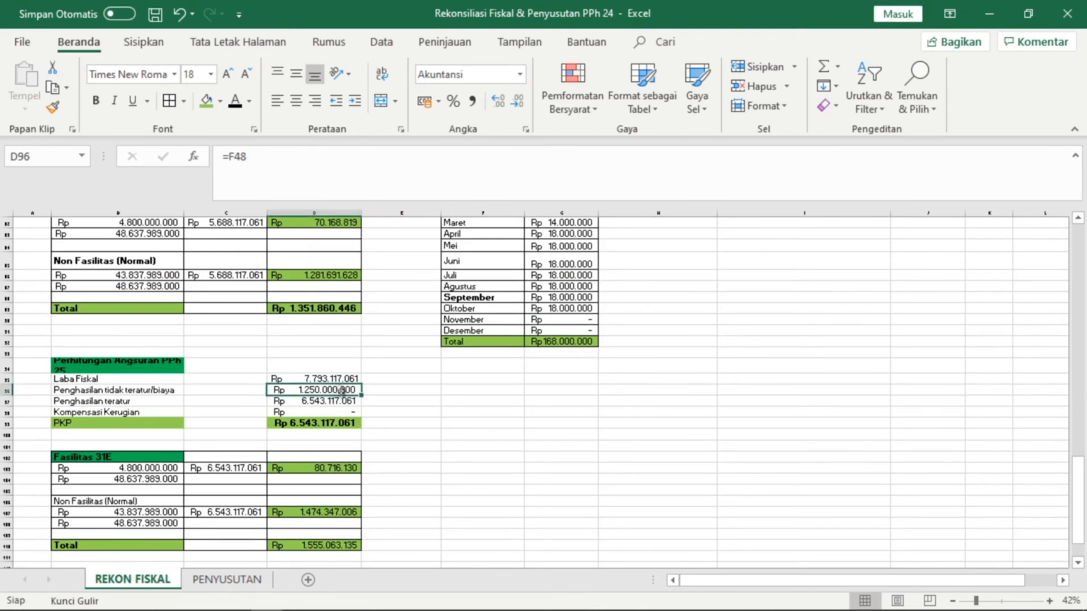
- Inspect the Laba Fiskal, regular income and PKP total formulas
{"action": "left_click", "coordinate": [312, 378]}
{"action": "left_click", "coordinate": [317, 391]}
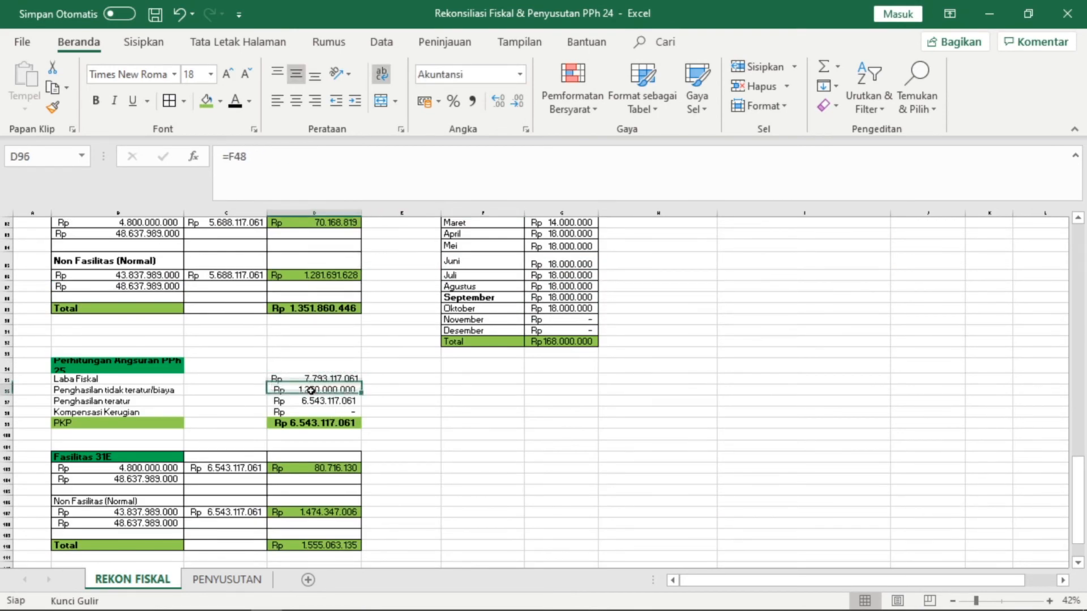
{"action": "left_click", "coordinate": [340, 402]}
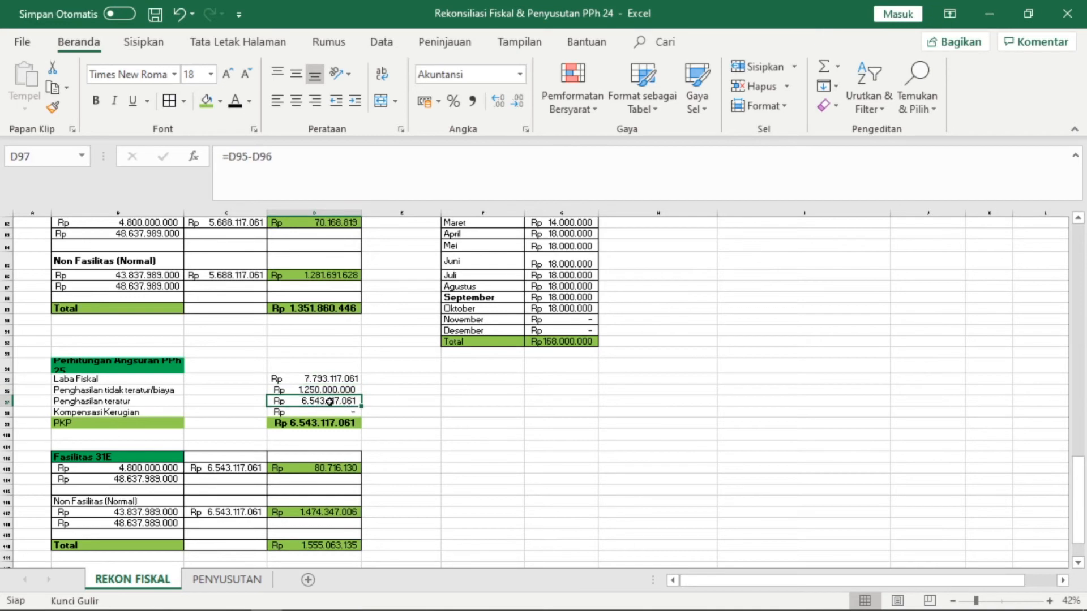
{"action": "scroll", "coordinate": [309, 397], "scroll_direction": "down", "scroll_amount": 1}
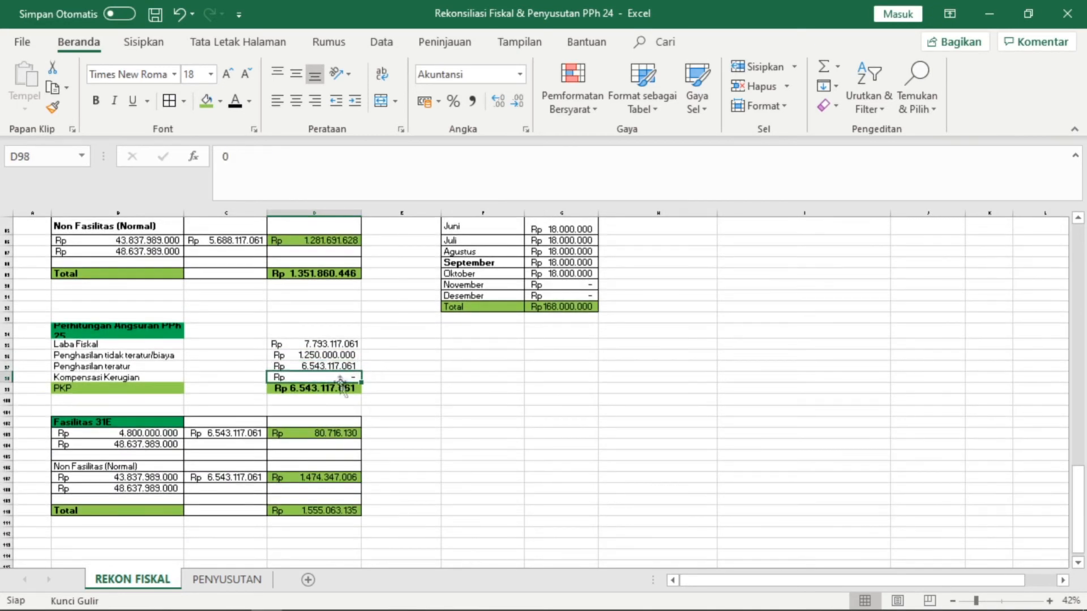
{"action": "left_click", "coordinate": [325, 388]}
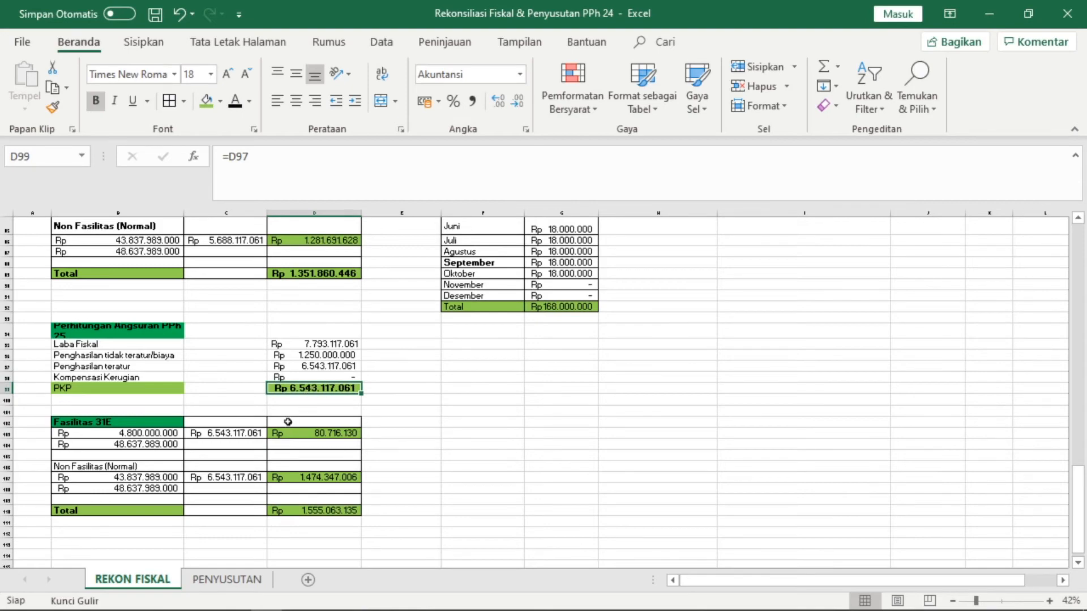
{"action": "scroll", "coordinate": [286, 421], "scroll_direction": "down", "scroll_amount": 1}
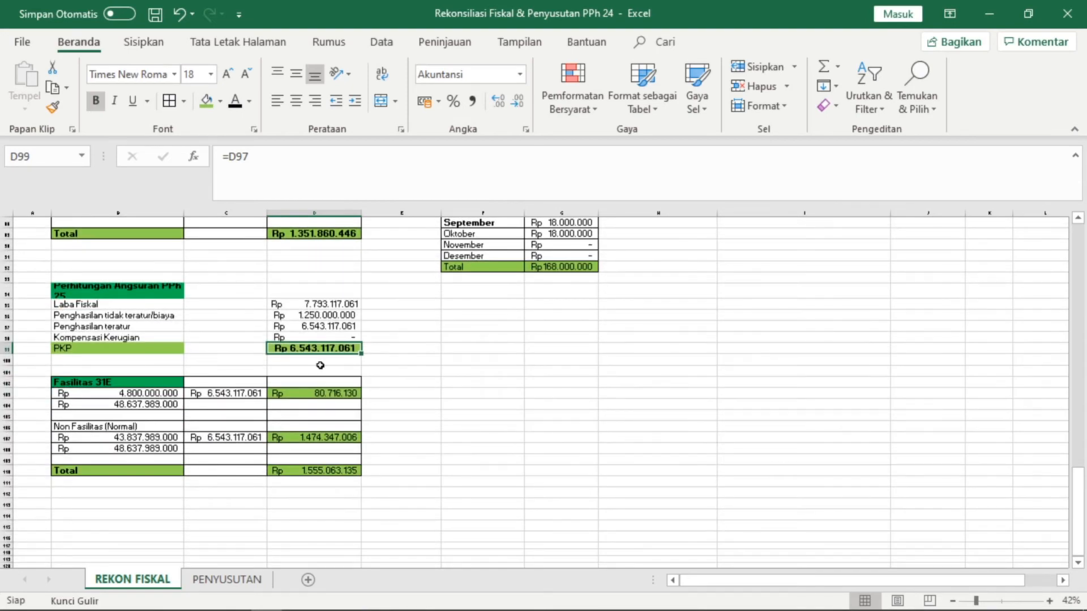
{"action": "scroll", "coordinate": [320, 366], "scroll_direction": "down", "scroll_amount": 1}
- Verify the Fasilitas 31E block uses the PKP and check its tax formula
{"action": "left_click", "coordinate": [347, 348]}
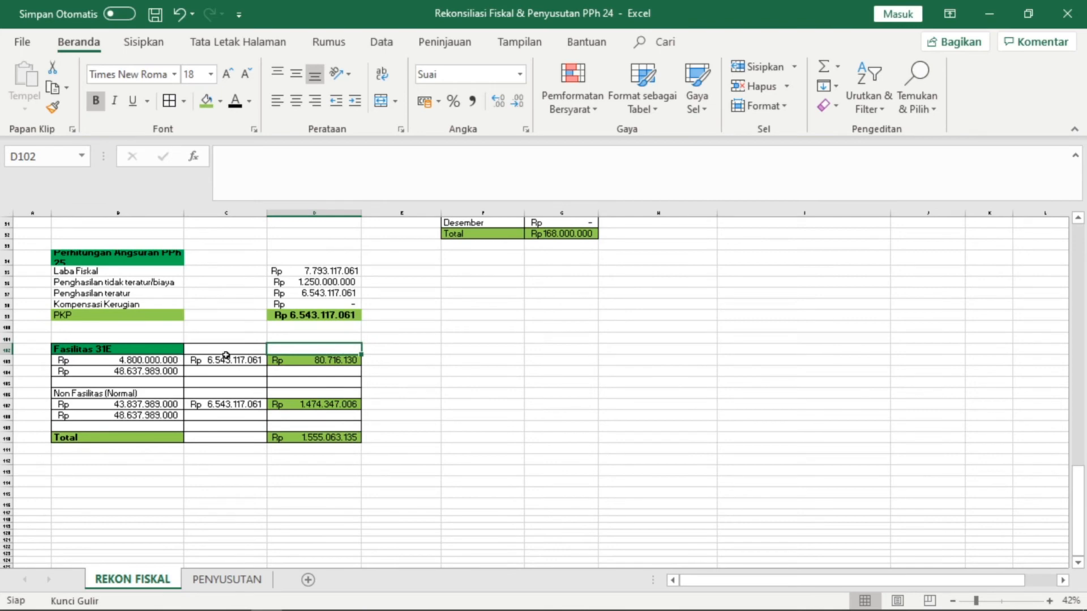
{"action": "scroll", "coordinate": [150, 351], "scroll_direction": "up", "scroll_amount": 6}
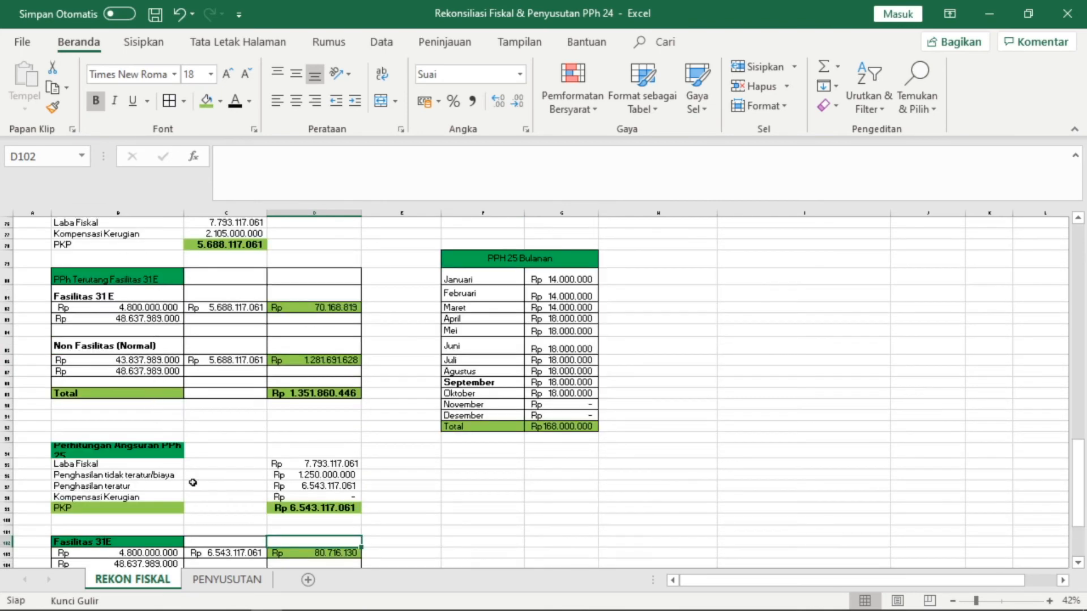
{"action": "scroll", "coordinate": [193, 482], "scroll_direction": "down", "scroll_amount": 5}
{"action": "left_click", "coordinate": [227, 395]}
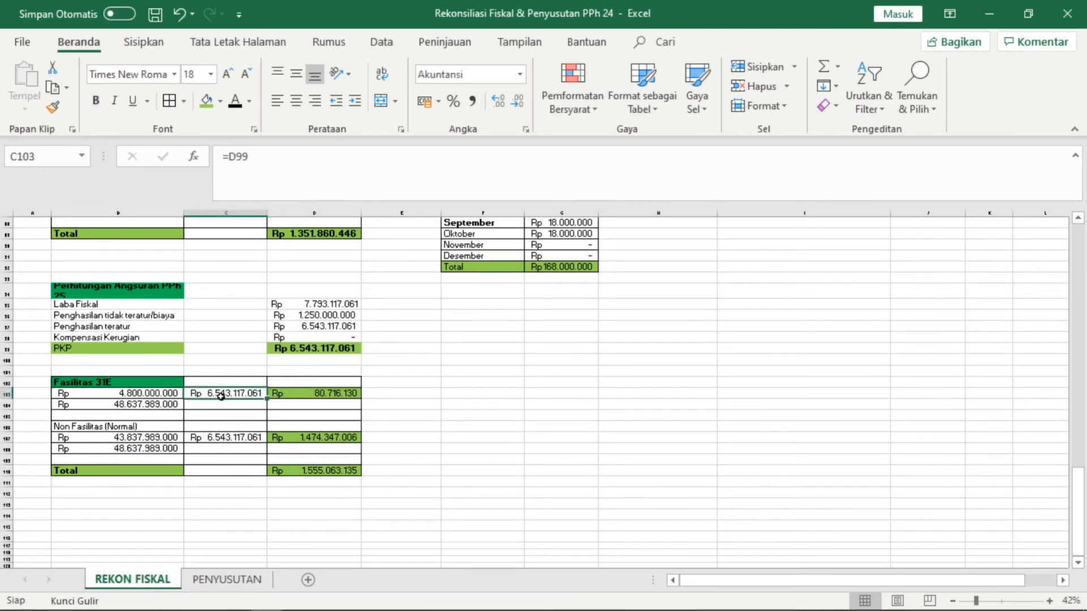
{"action": "left_click", "coordinate": [323, 348]}
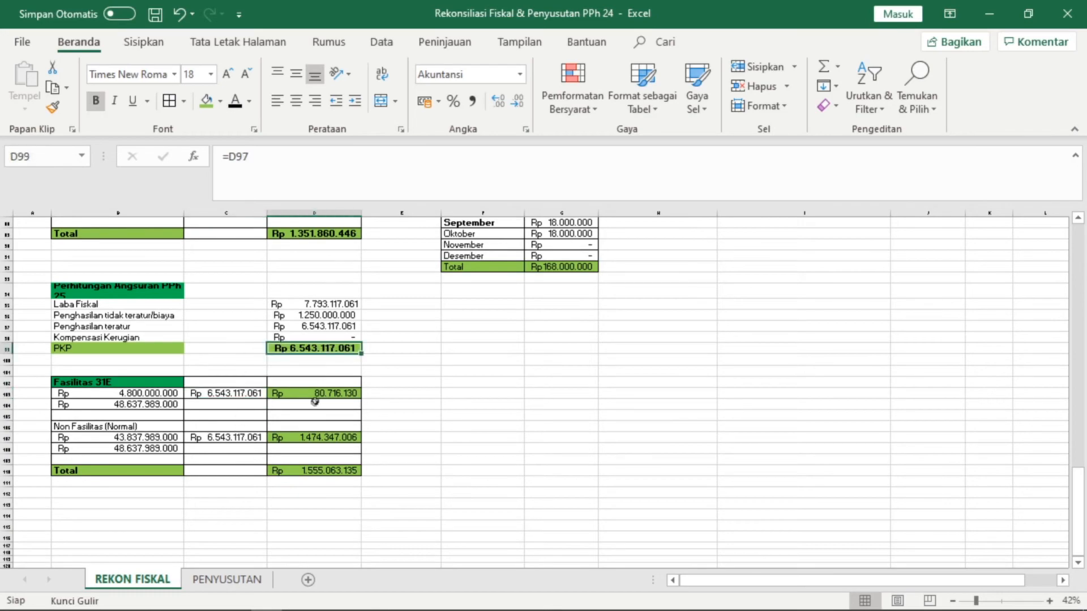
{"action": "scroll", "coordinate": [310, 408], "scroll_direction": "up", "scroll_amount": 6}
{"action": "left_click", "coordinate": [226, 275]}
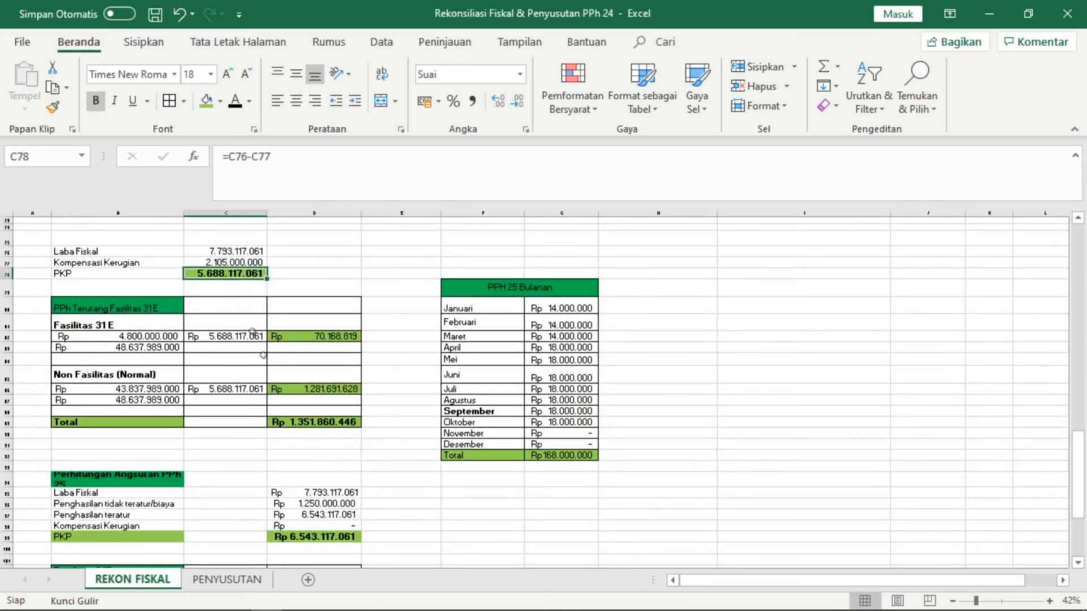
{"action": "scroll", "coordinate": [321, 514], "scroll_direction": "down", "scroll_amount": 1}
{"action": "scroll", "coordinate": [321, 514], "scroll_direction": "down", "scroll_amount": 5}
{"action": "left_click", "coordinate": [289, 396]}
{"action": "left_click", "coordinate": [192, 396]}
{"action": "left_click", "coordinate": [274, 394]}
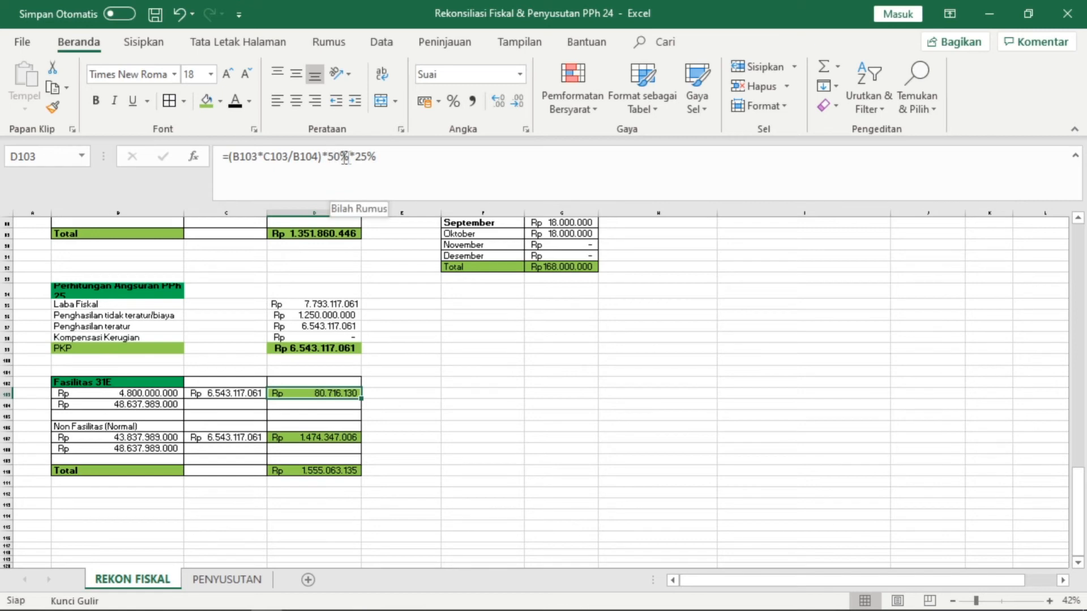
{"action": "left_click", "coordinate": [318, 406]}
{"action": "left_click", "coordinate": [320, 395]}
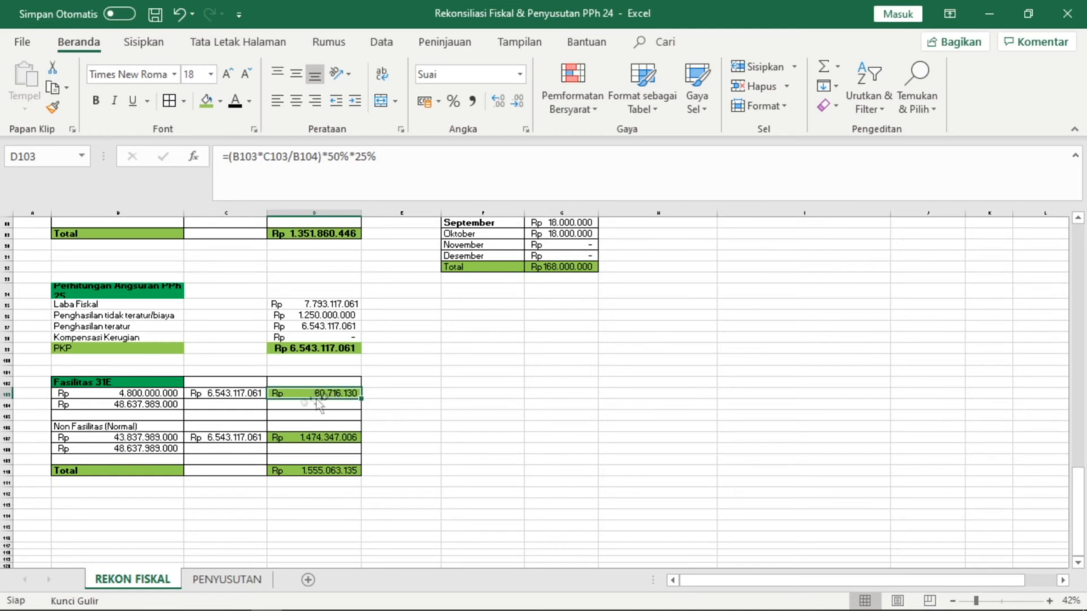
- Inspect the non-facility turnover, tax and total tax due formulas
{"action": "left_click", "coordinate": [162, 427]}
{"action": "left_click", "coordinate": [164, 437]}
{"action": "left_click", "coordinate": [228, 438]}
{"action": "left_click", "coordinate": [164, 438]}
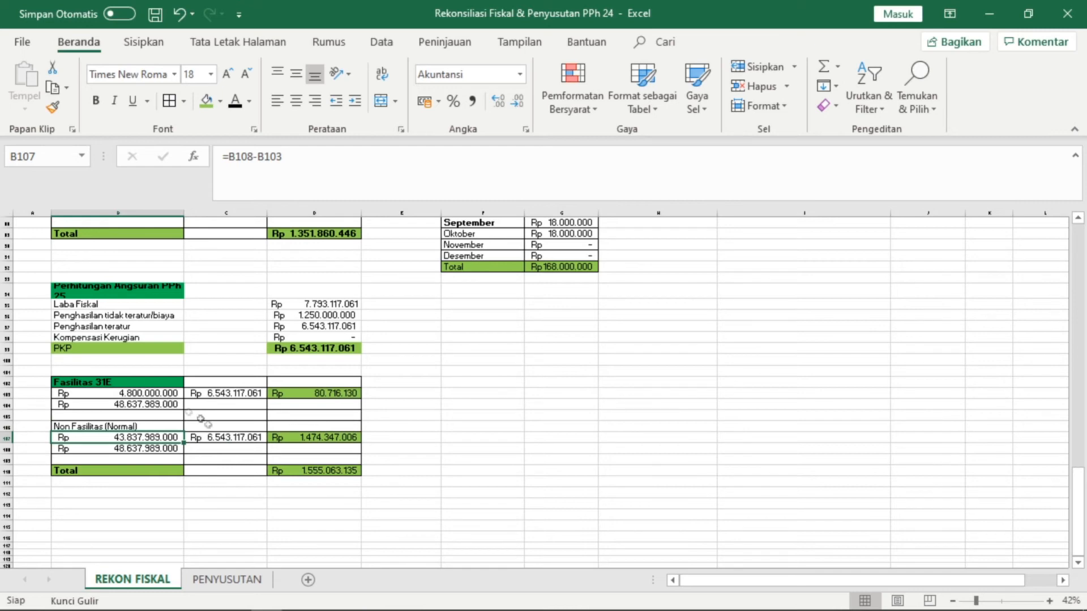
{"action": "left_click", "coordinate": [277, 440]}
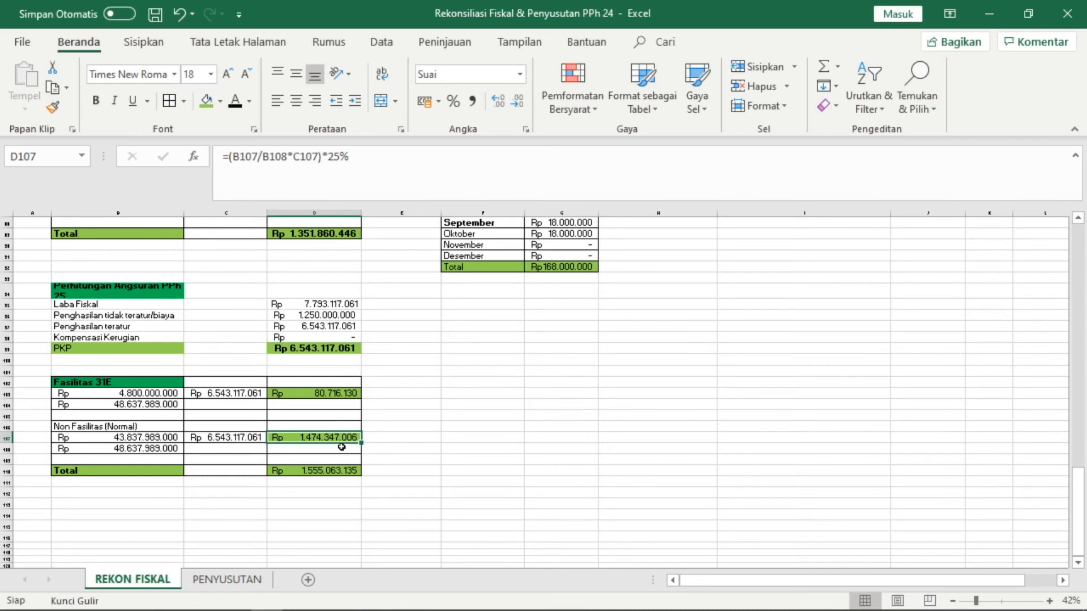
{"action": "left_click", "coordinate": [369, 439]}
{"action": "left_click", "coordinate": [336, 470]}
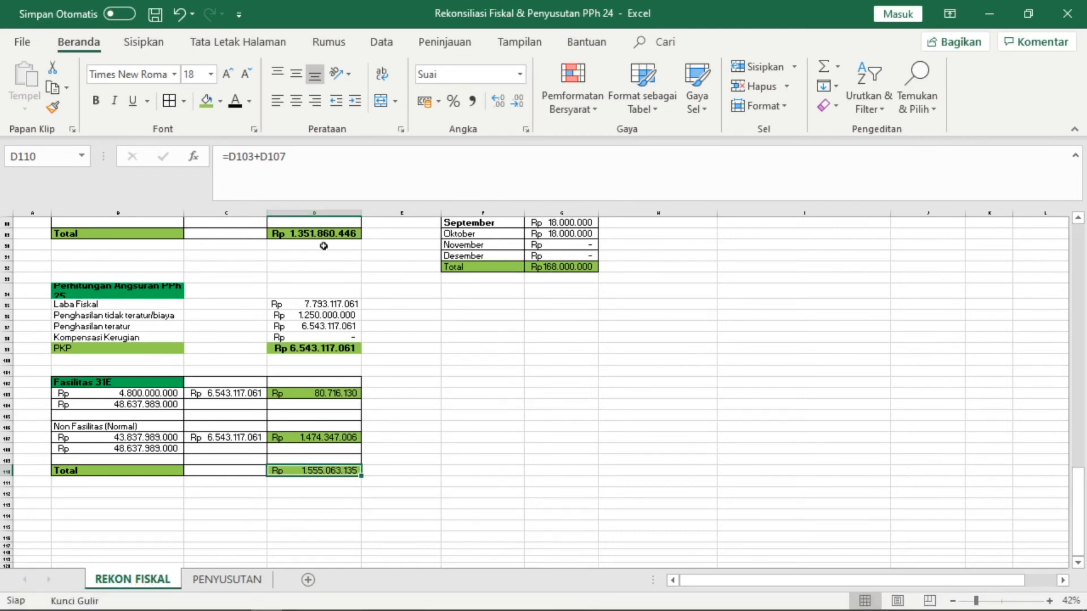
- Copy the PKP total 6.543.117.061 and return to the e-SPT form
{"action": "left_click", "coordinate": [314, 346]}
{"action": "key", "text": "ctrl+c"}
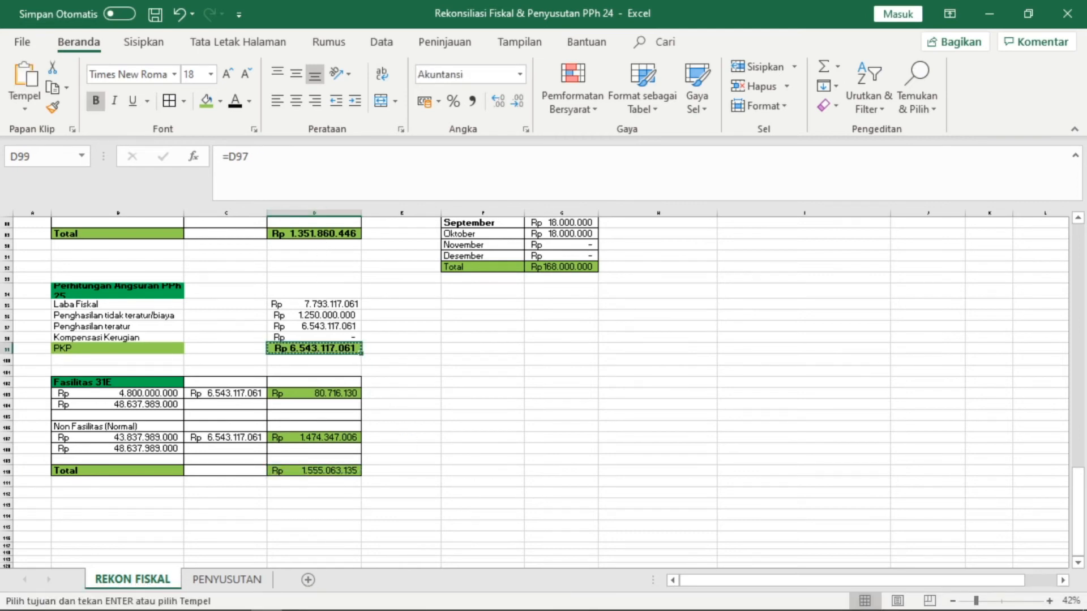
{"action": "left_click", "coordinate": [329, 607]}
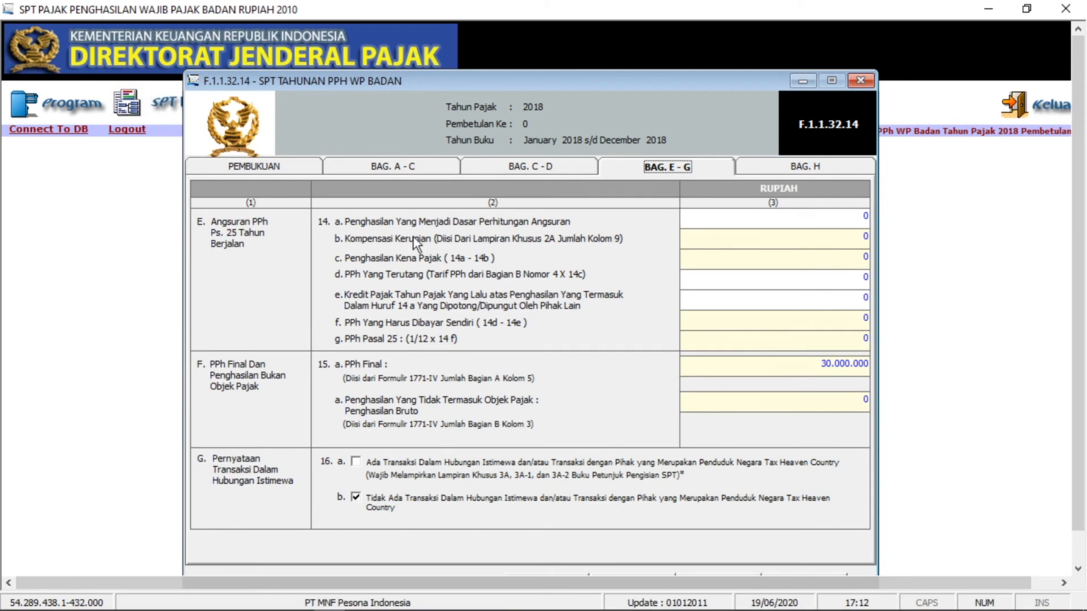
- Paste the PKP 6.543.117.061 into installment basis 14a and move past 14b
{"action": "left_click", "coordinate": [786, 224]}
{"action": "right_click", "coordinate": [787, 221]}
{"action": "left_click", "coordinate": [823, 296]}
{"action": "left_click", "coordinate": [820, 261]}
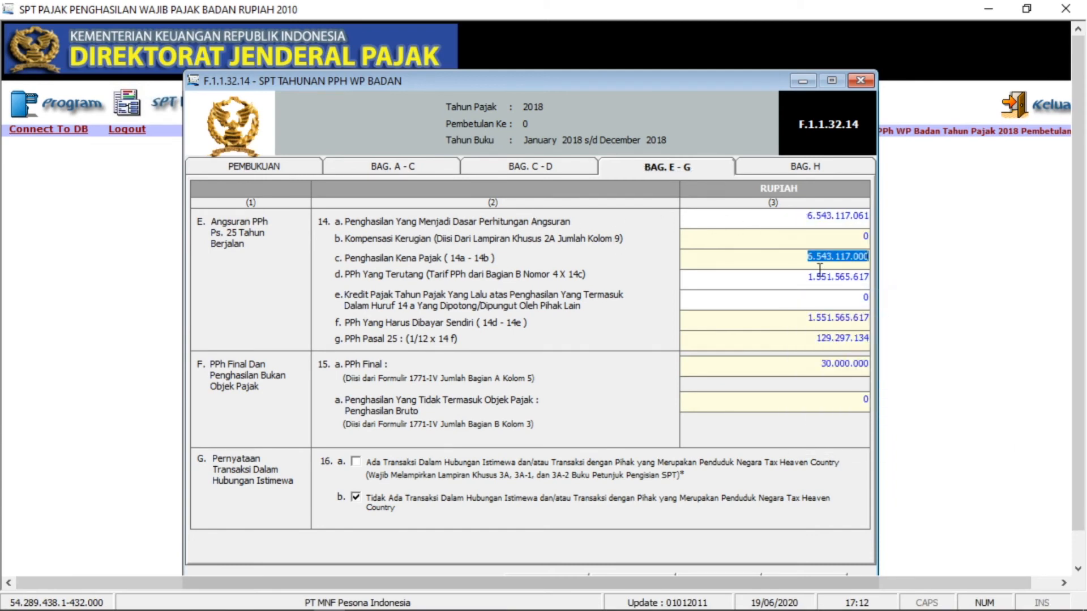
{"action": "left_click", "coordinate": [822, 240]}
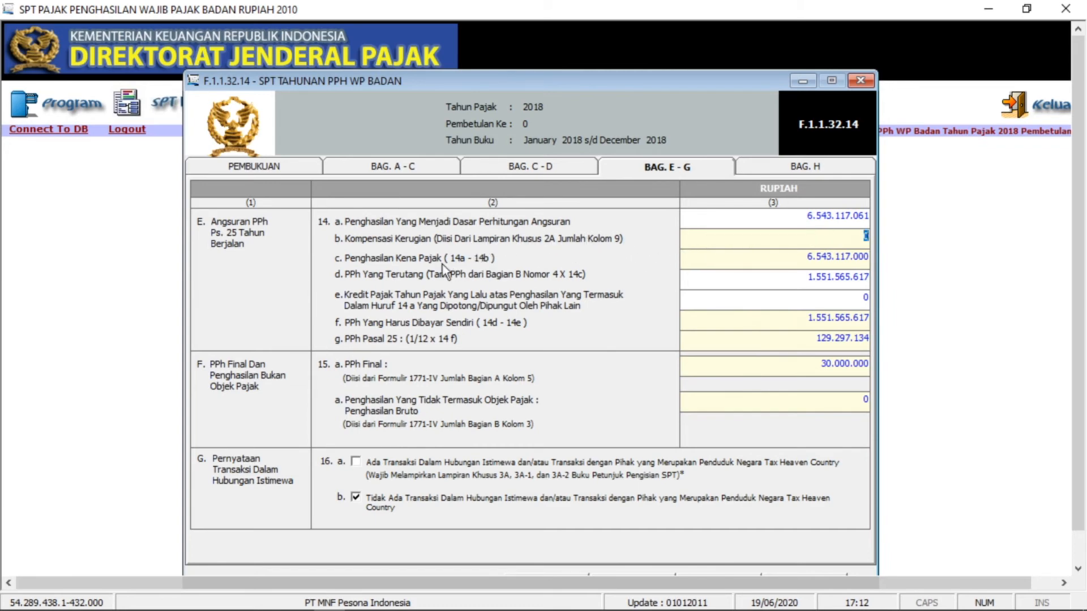
{"action": "key", "text": "Tab"}
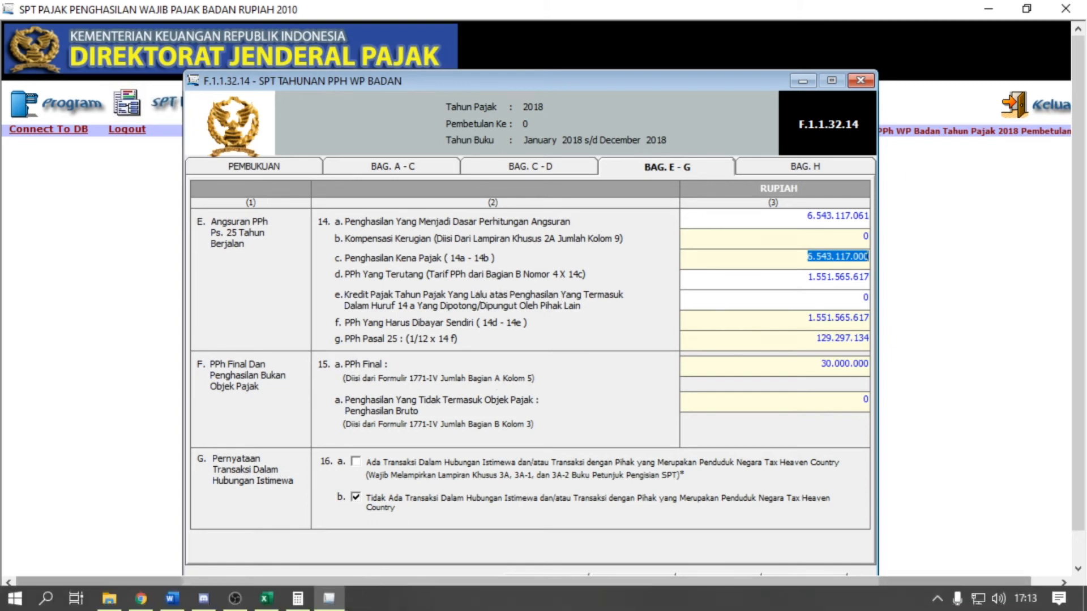
- Copy the total tax due 1.555.063.135 from the Excel reconciliation
{"action": "mouse_move", "coordinate": [313, 606]}
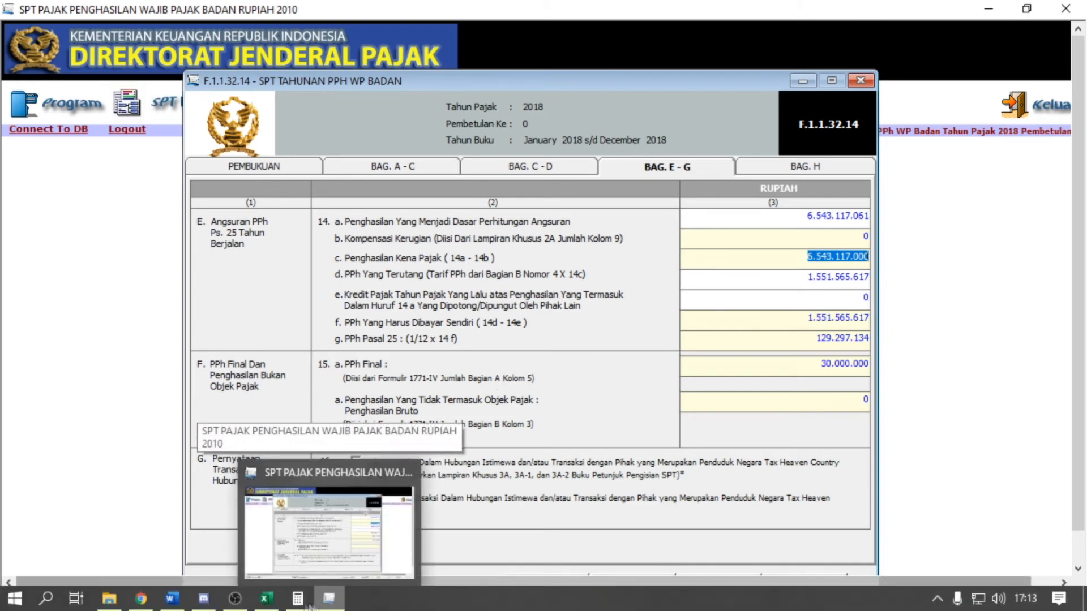
{"action": "left_click", "coordinate": [266, 599]}
{"action": "left_click", "coordinate": [338, 477]}
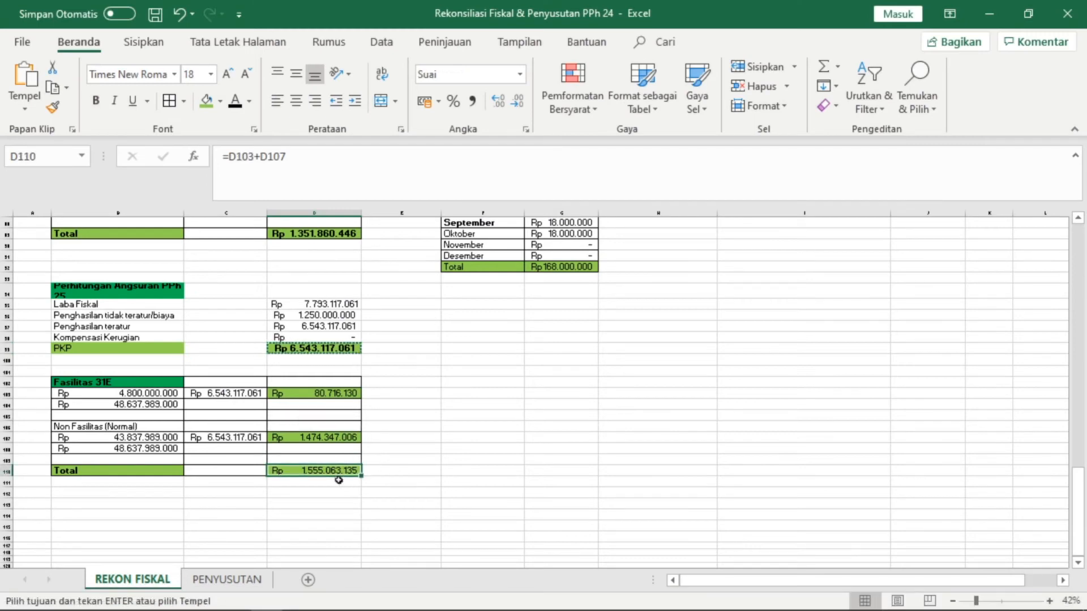
{"action": "key", "text": "ctrl+c"}
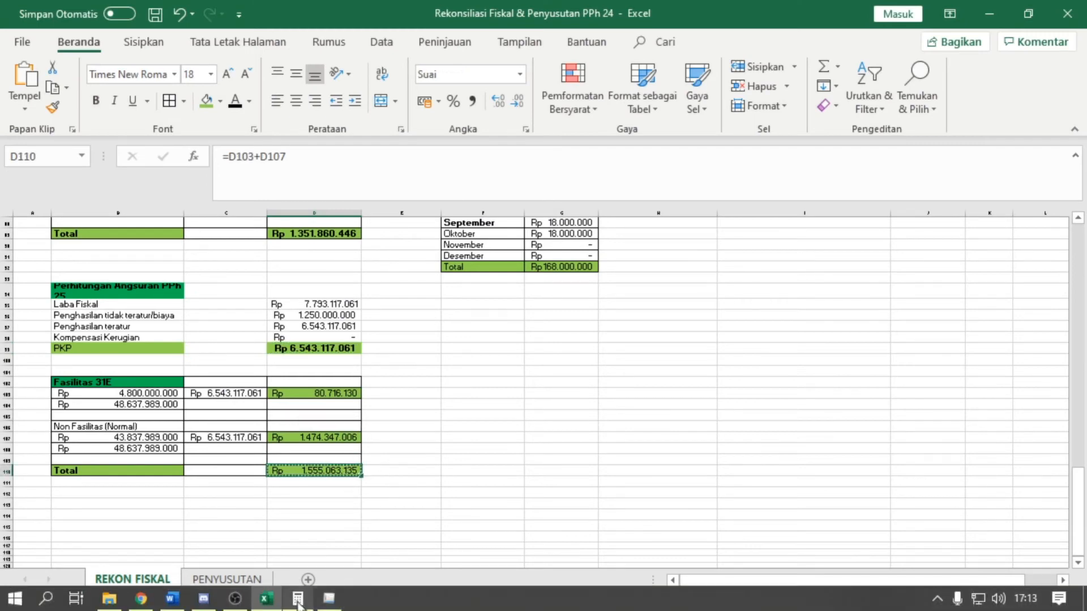
{"action": "left_click", "coordinate": [298, 600]}
- Paste 1.555.063.135 into PPh Terutang field 14d and commit it
{"action": "left_click", "coordinate": [797, 280]}
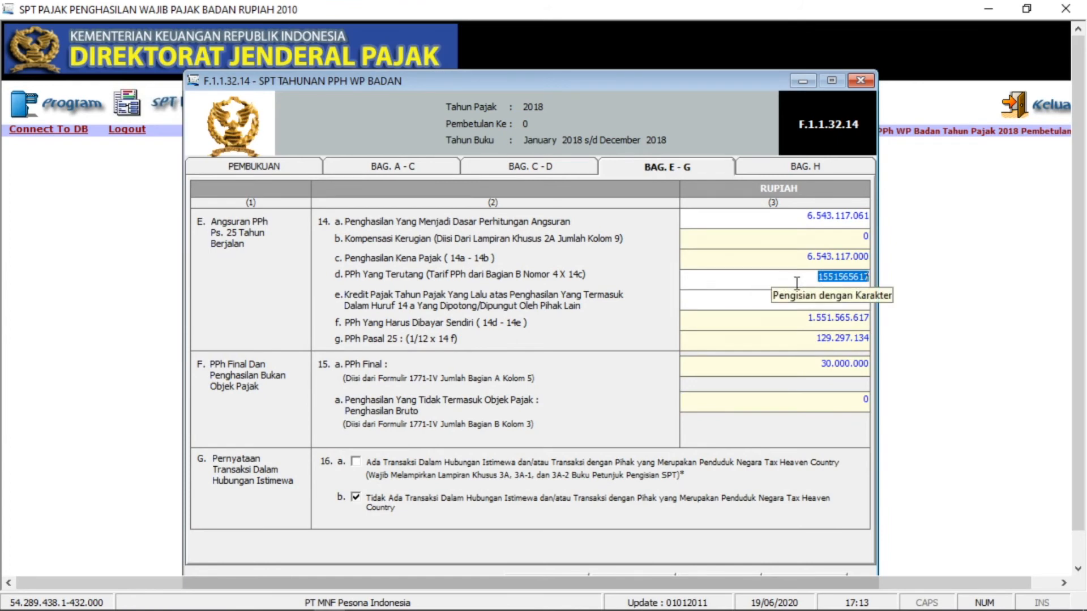
{"action": "right_click", "coordinate": [813, 273]}
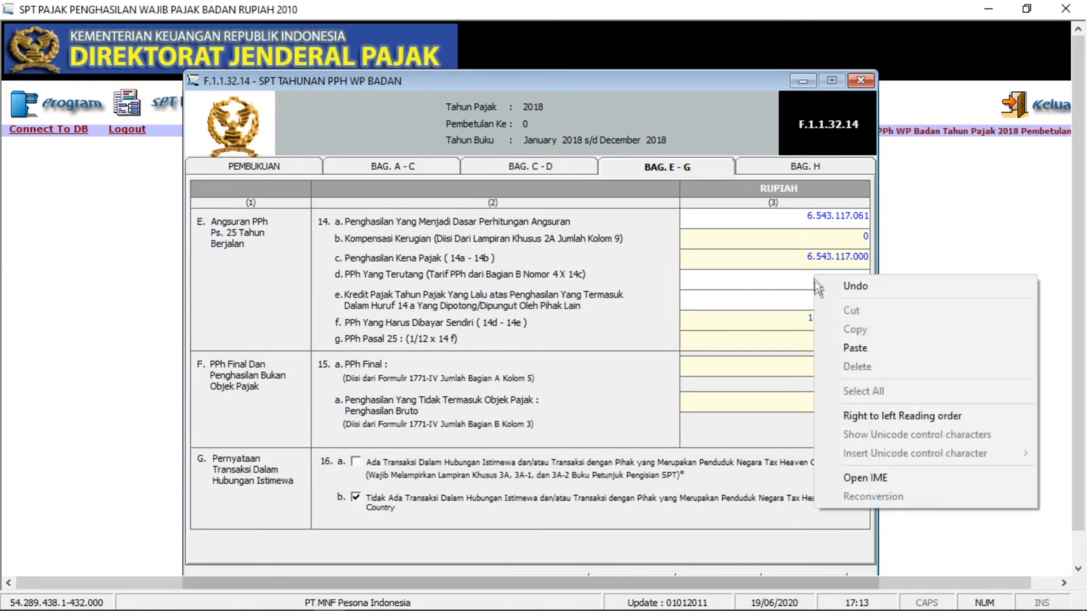
{"action": "left_click", "coordinate": [850, 347]}
{"action": "left_click", "coordinate": [835, 300]}
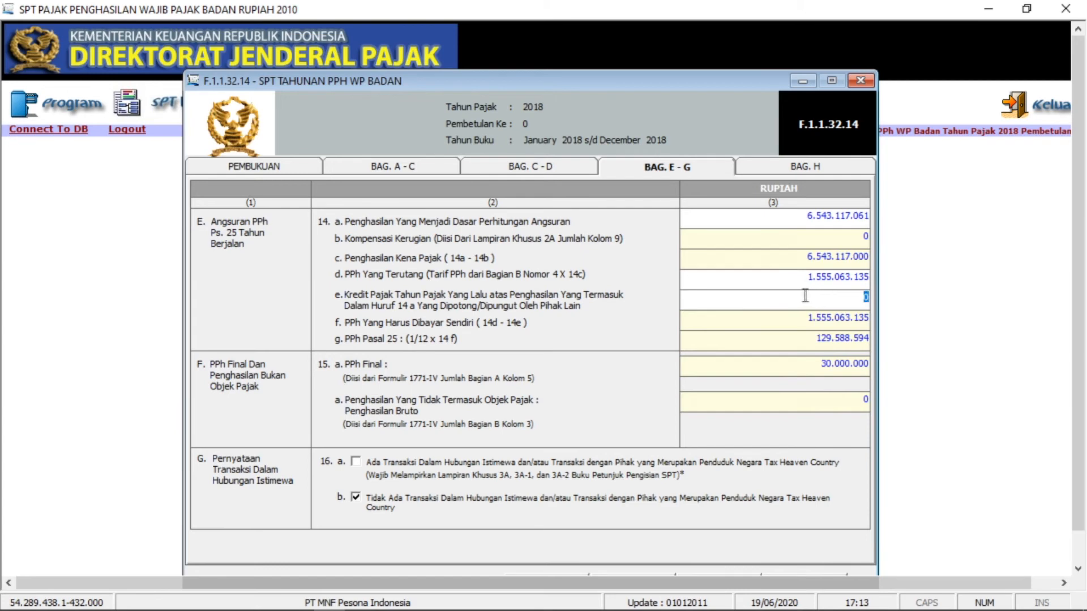
{"action": "left_click", "coordinate": [739, 283]}
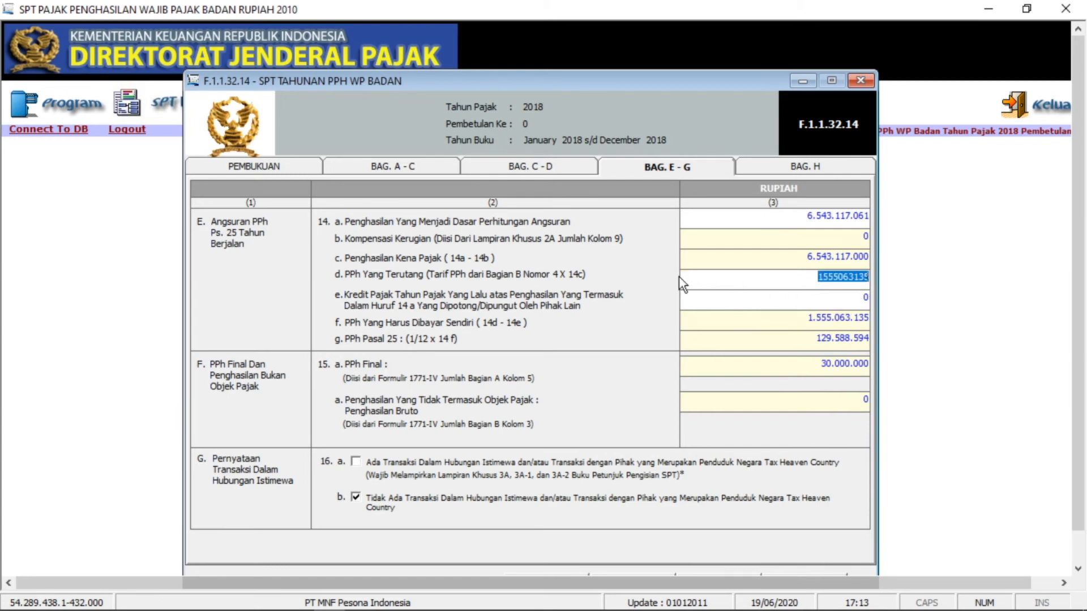
{"action": "left_click", "coordinate": [819, 293]}
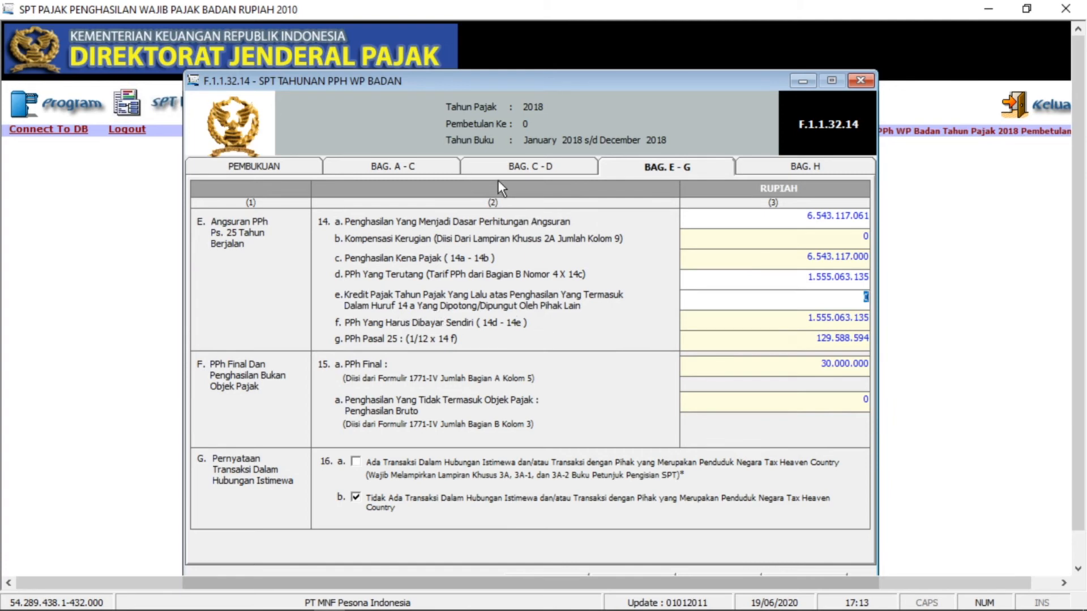
- Select the 827.500.710 credit total in item 8c on the BAG. A-C section
{"action": "left_click", "coordinate": [442, 167]}
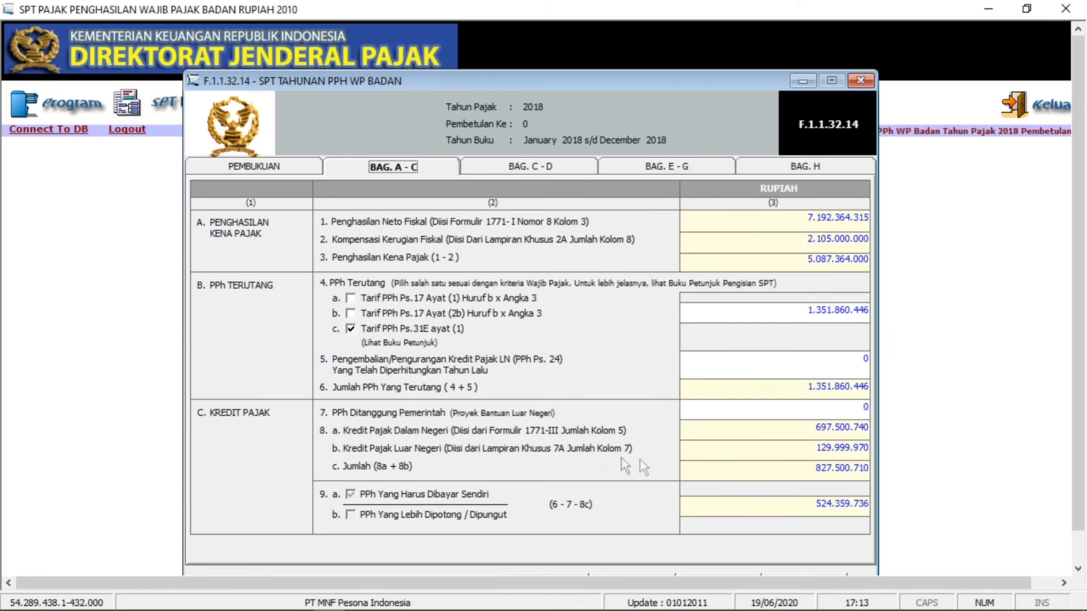
{"action": "left_click_drag", "start_coordinate": [815, 470], "coordinate": [861, 472]}
{"action": "left_click", "coordinate": [845, 471]}
{"action": "left_click_drag", "start_coordinate": [816, 471], "coordinate": [868, 470]}
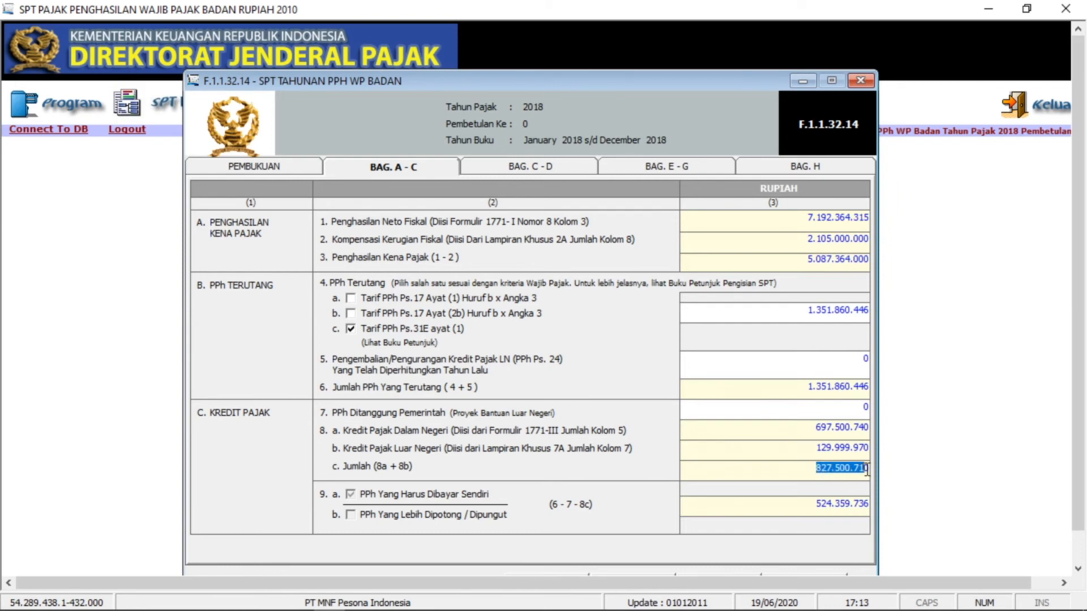
{"action": "left_click", "coordinate": [831, 470]}
- Paste 827.500.710 into item 14e on BAG. E-G and commit it
{"action": "left_click", "coordinate": [485, 165]}
{"action": "left_click", "coordinate": [645, 167]}
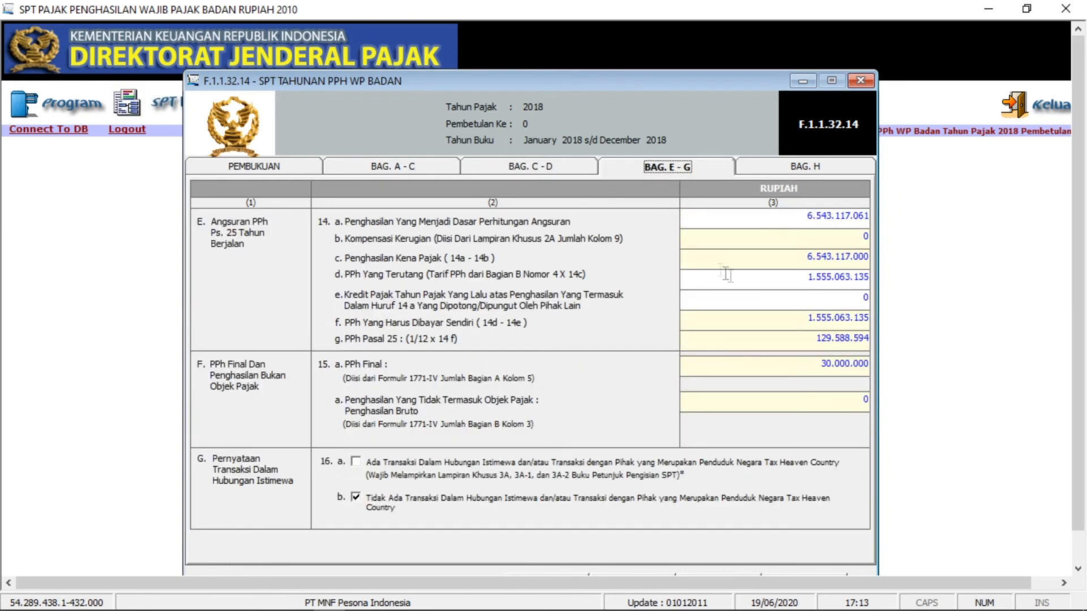
{"action": "left_click", "coordinate": [862, 298]}
{"action": "right_click", "coordinate": [841, 297]}
{"action": "left_click", "coordinate": [883, 377]}
{"action": "left_click", "coordinate": [816, 316]}
- Check the recalculated 14f of 727.562.425 and 14g of 60.630.202
{"action": "left_click", "coordinate": [789, 335]}
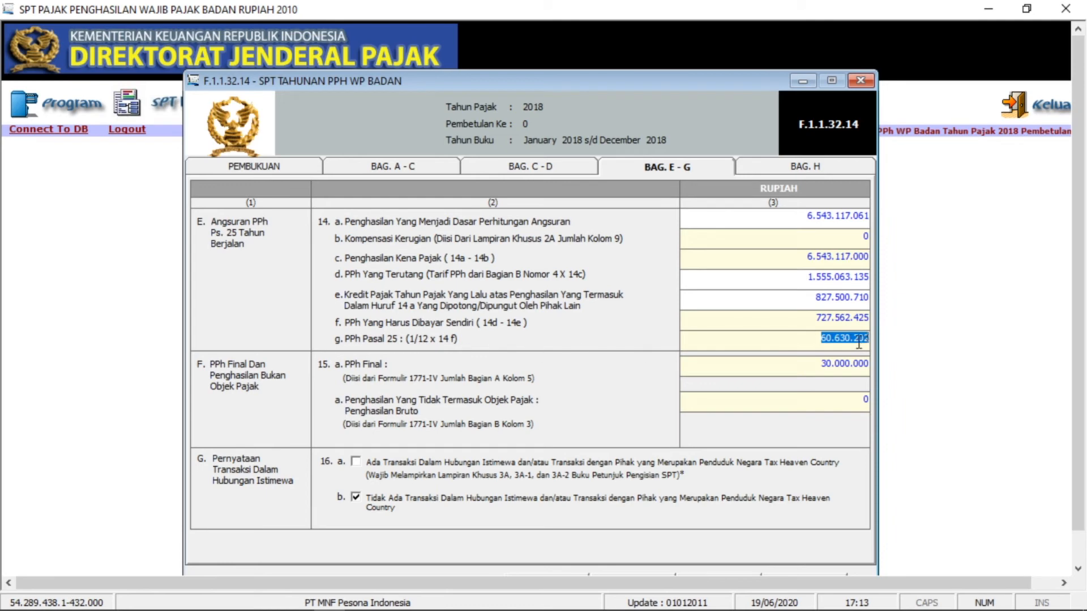
{"action": "left_click", "coordinate": [837, 319]}
{"action": "left_click", "coordinate": [852, 340]}
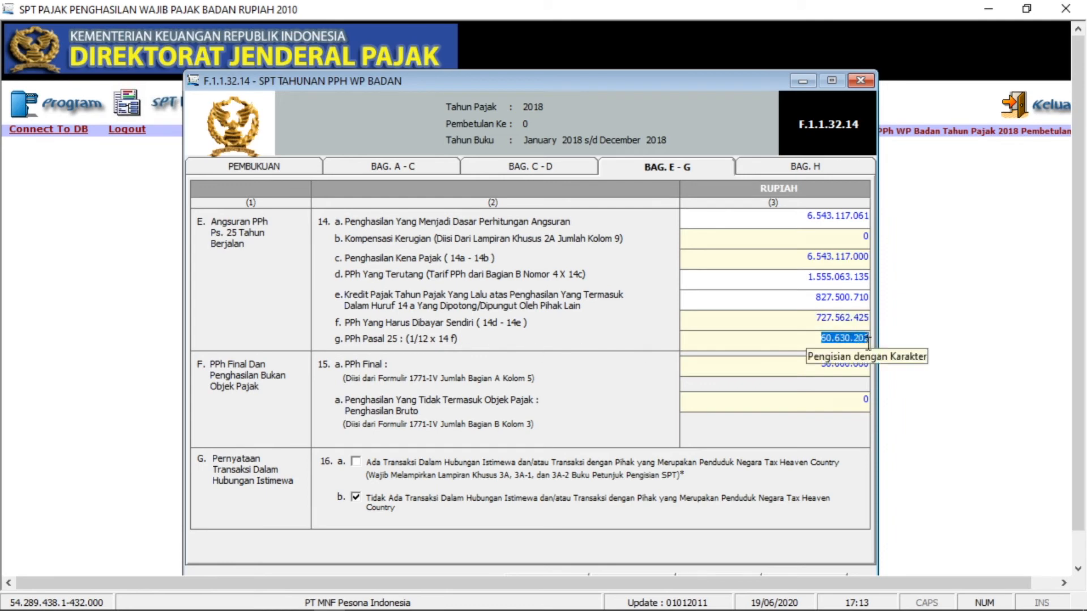
{"action": "left_click", "coordinate": [694, 367]}
{"action": "left_click", "coordinate": [810, 369]}
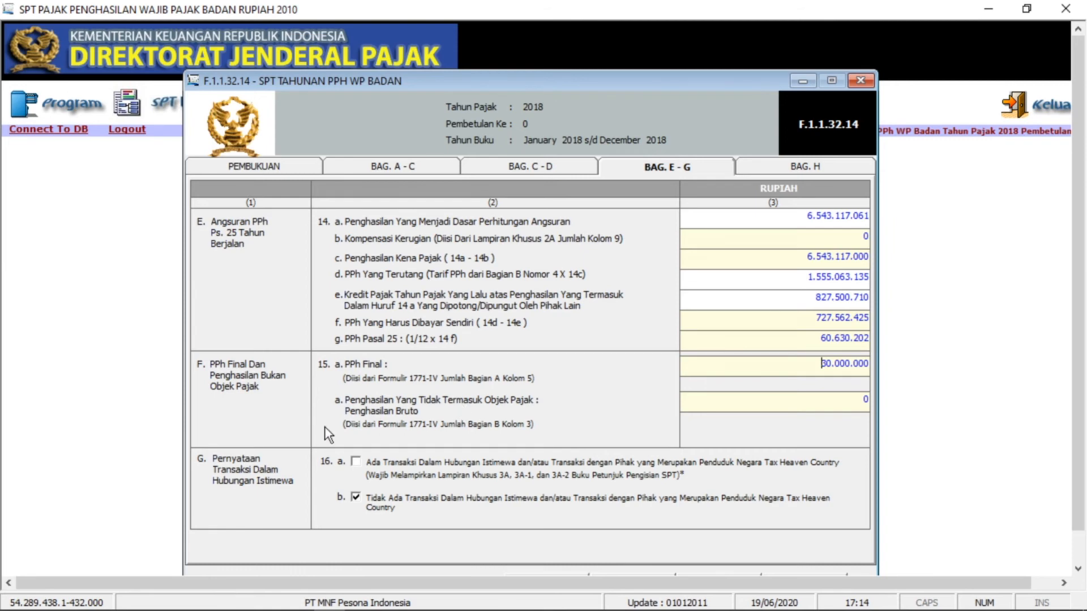
- Leave field 15a and switch to BAG. H with attachments, signer and report date
{"action": "key", "text": "Tab"}
{"action": "left_click", "coordinate": [775, 169]}
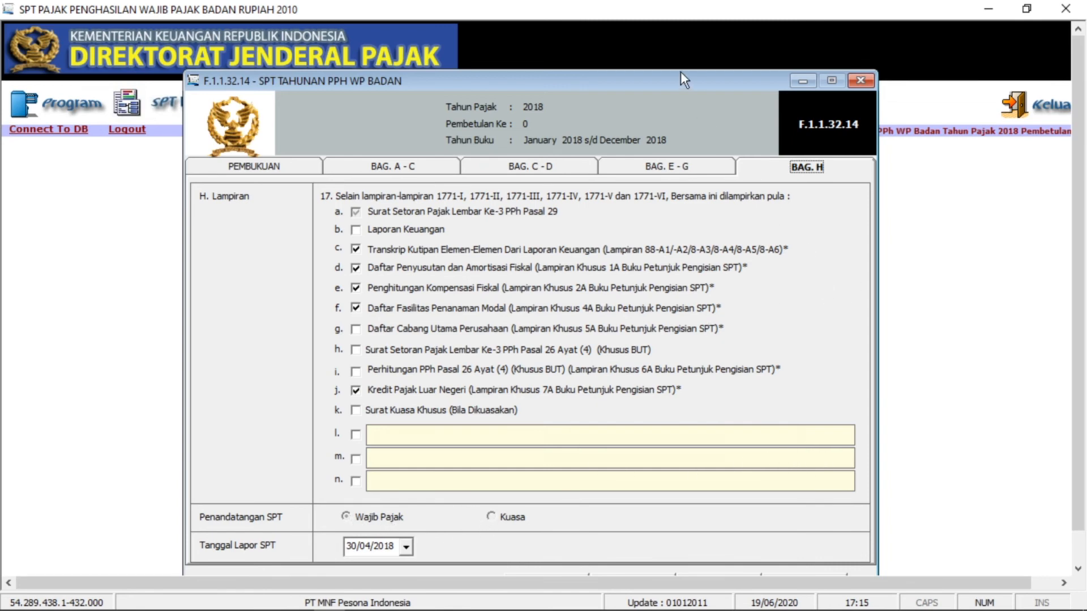
- Change the Tanggal Lapor SPT to 30/04/2019 and save the return
{"action": "left_click_drag", "start_coordinate": [681, 72], "coordinate": [684, 43]}
{"action": "left_click", "coordinate": [410, 516]}
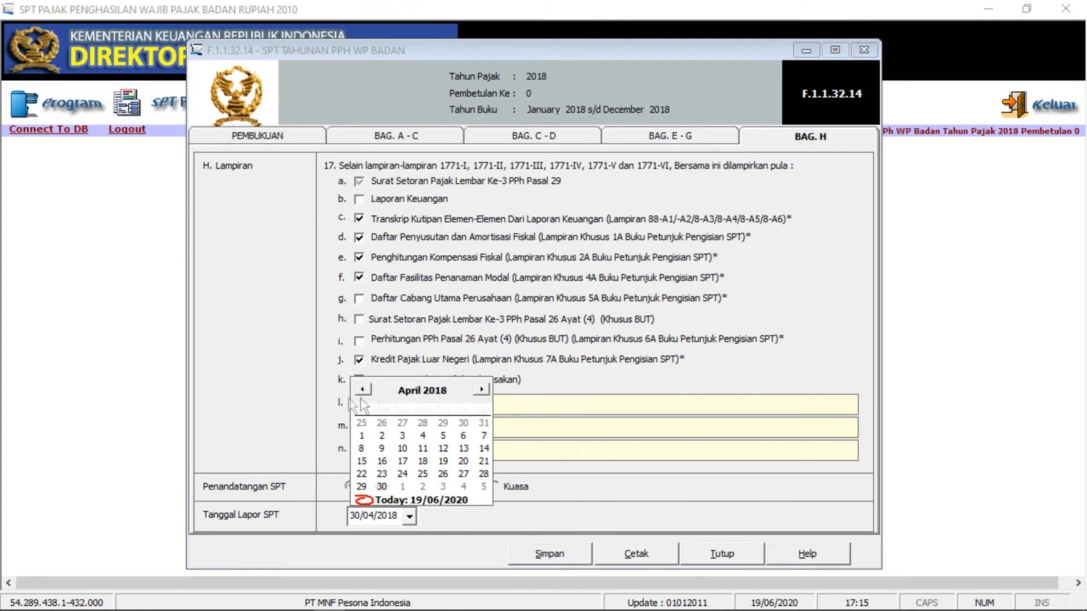
{"action": "left_click", "coordinate": [436, 391]}
{"action": "left_click", "coordinate": [459, 385]}
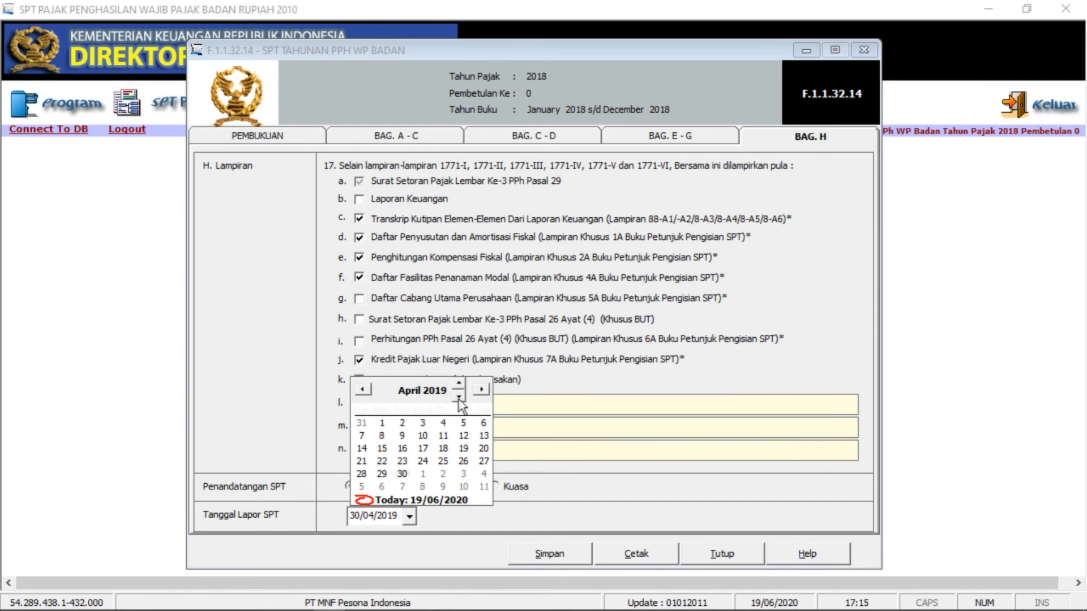
{"action": "left_click", "coordinate": [402, 473]}
{"action": "left_click", "coordinate": [402, 474]}
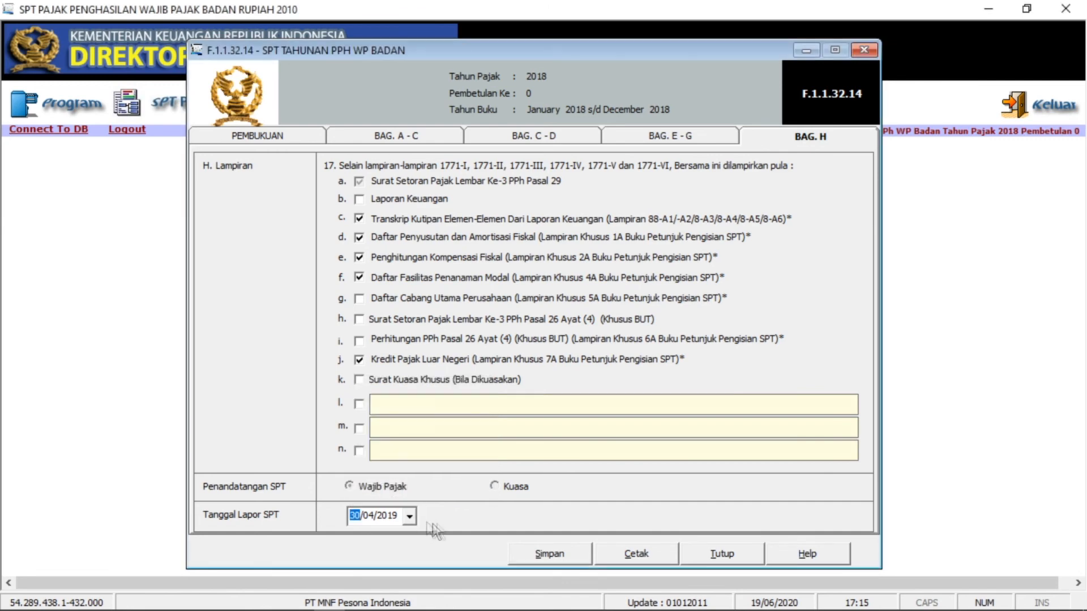
{"action": "left_click", "coordinate": [549, 556]}
{"action": "left_click", "coordinate": [590, 369]}
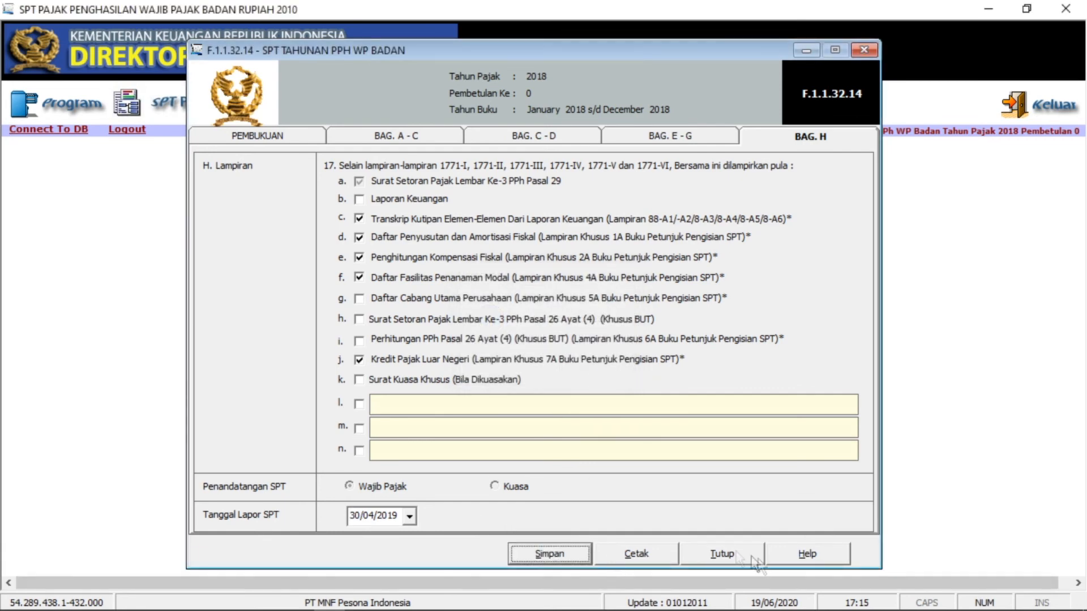
- Review each section of the saved return, then close the form
{"action": "left_click", "coordinate": [646, 132]}
{"action": "left_click", "coordinate": [512, 139]}
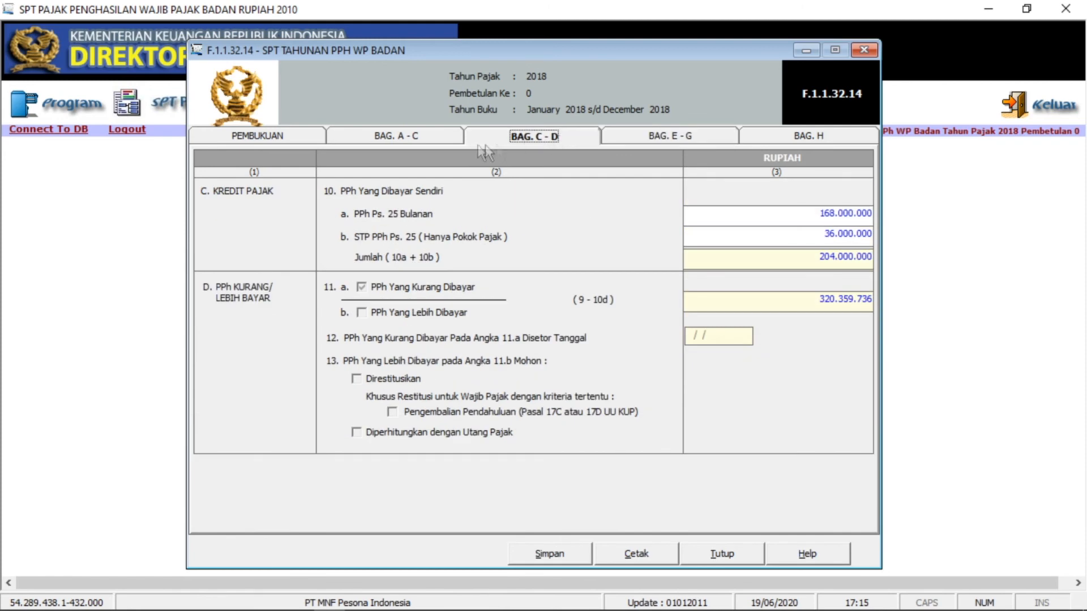
{"action": "left_click", "coordinate": [422, 138]}
{"action": "left_click", "coordinate": [300, 134]}
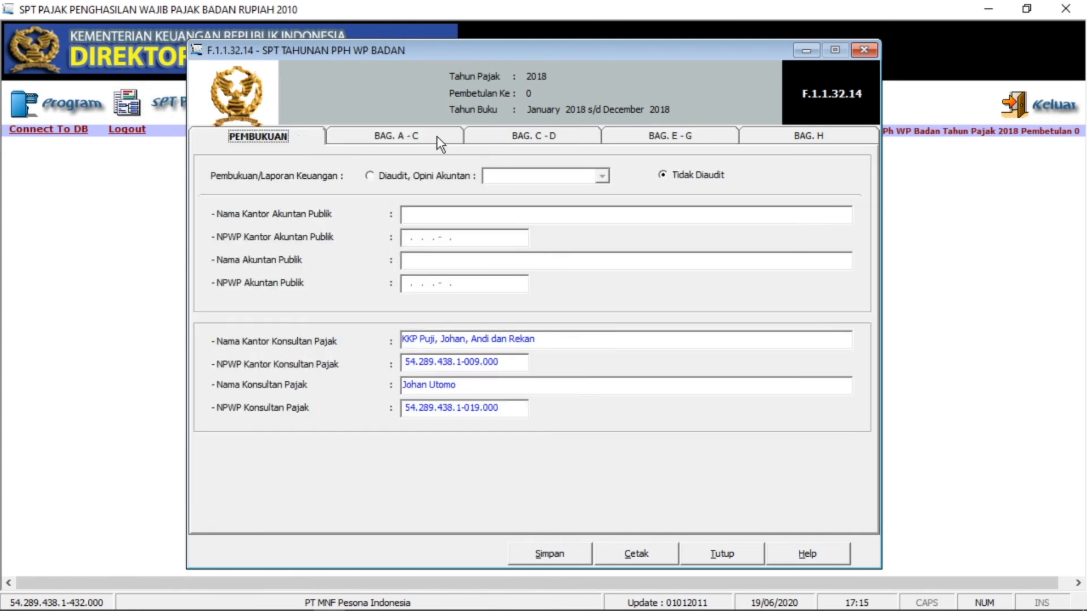
{"action": "left_click", "coordinate": [450, 140]}
{"action": "left_click", "coordinate": [482, 141]}
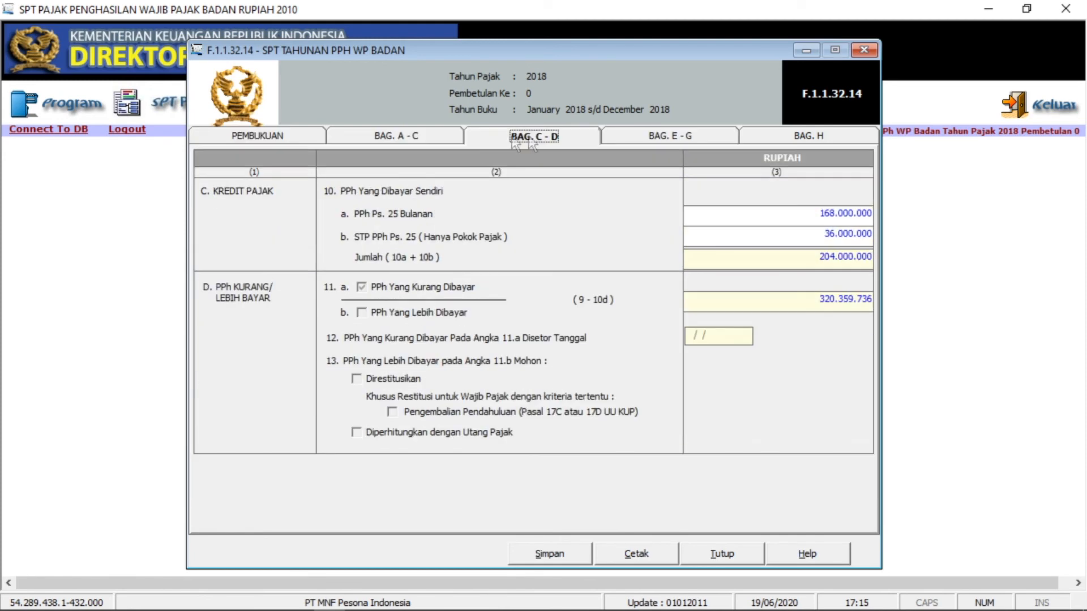
{"action": "left_click", "coordinate": [334, 139]}
{"action": "left_click", "coordinate": [609, 140]}
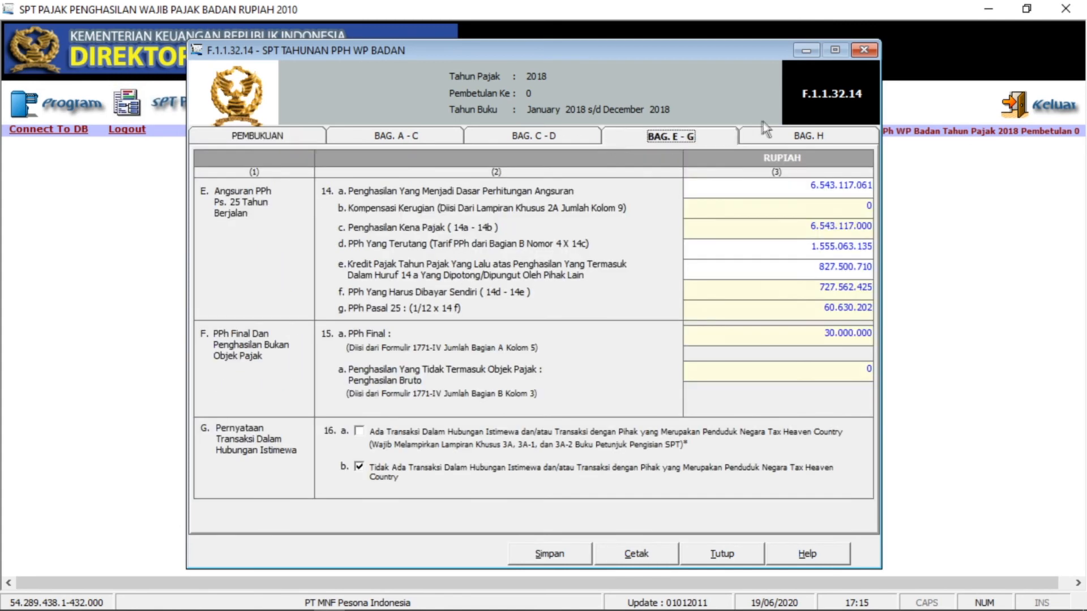
{"action": "left_click", "coordinate": [548, 141]}
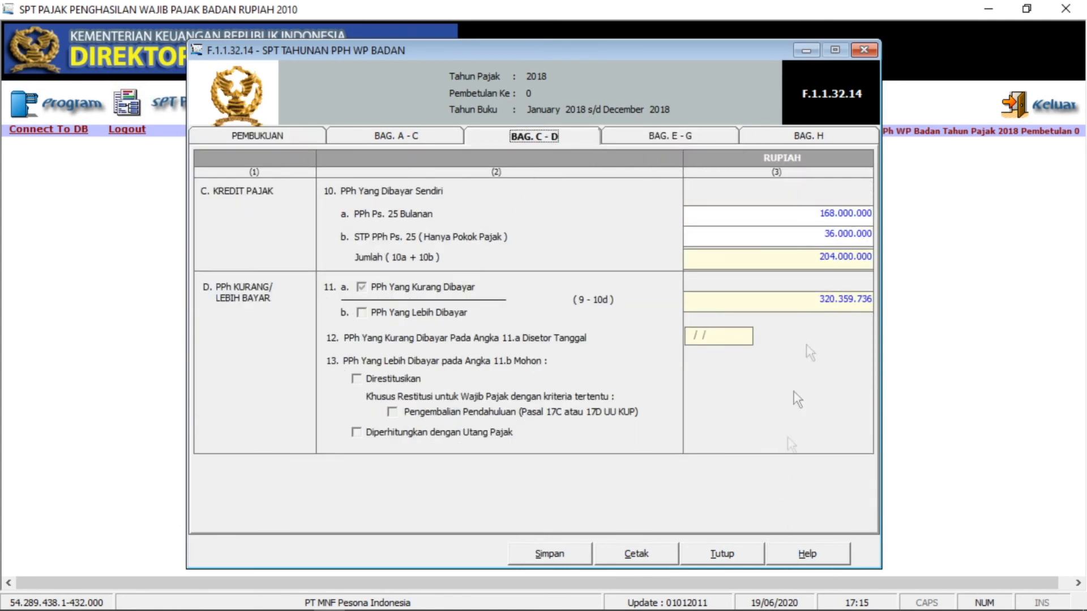
{"action": "left_click", "coordinate": [746, 554]}
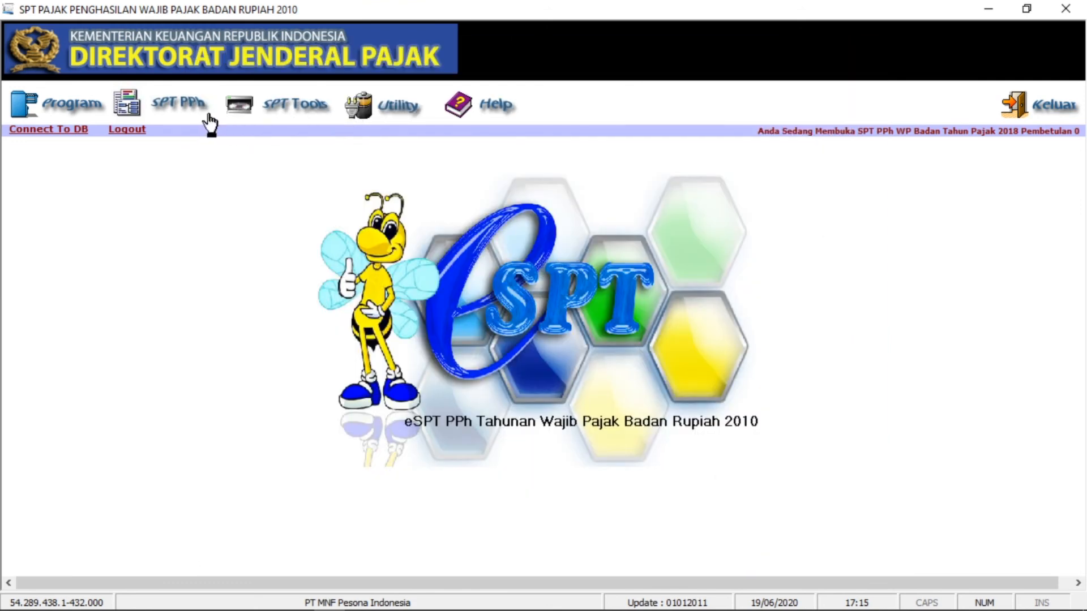
- Open Daftar Surat Setoran Pajak and select the 320.359.736 payable SSP row
{"action": "left_click", "coordinate": [183, 113]}
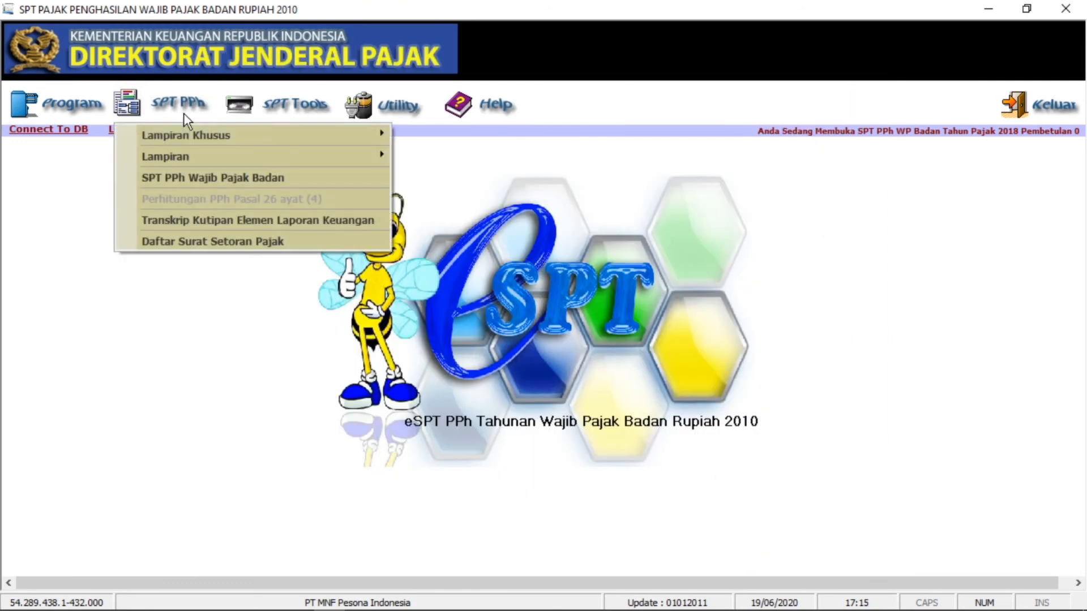
{"action": "left_click", "coordinate": [113, 152]}
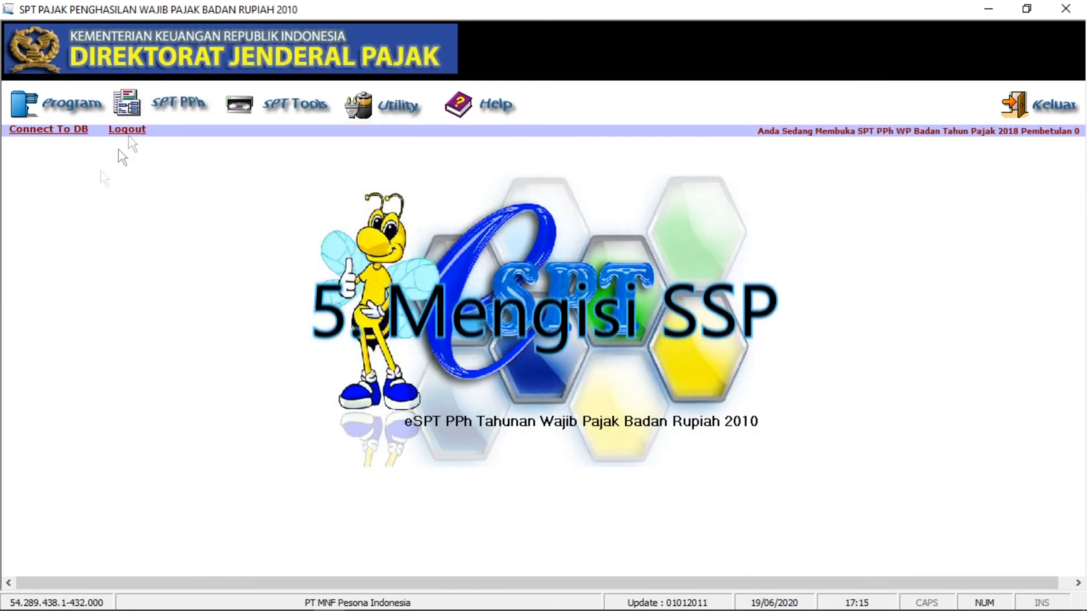
{"action": "left_click", "coordinate": [184, 107]}
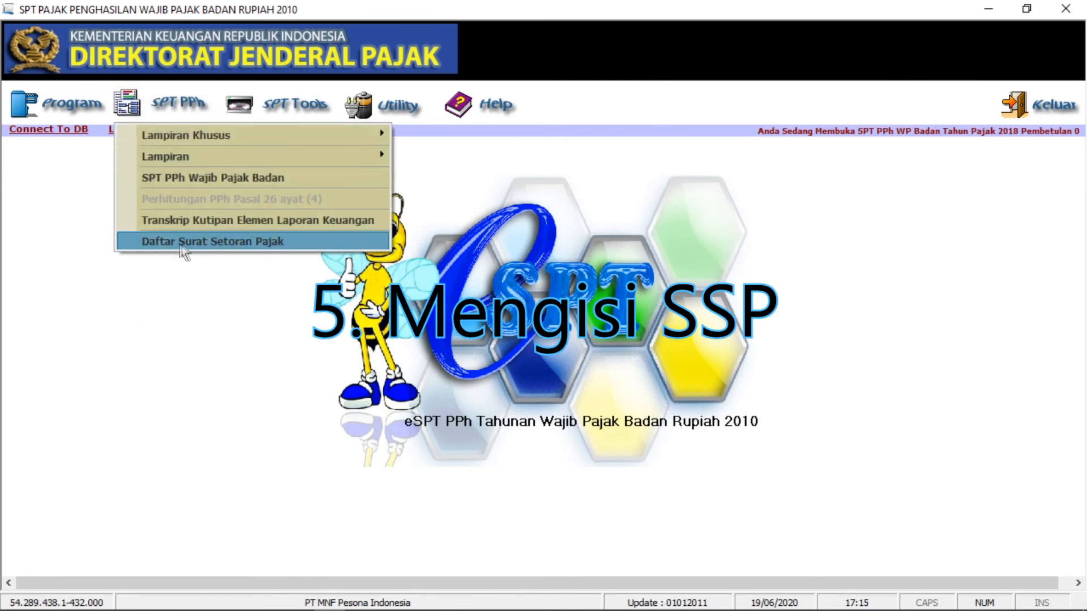
{"action": "left_click", "coordinate": [198, 240]}
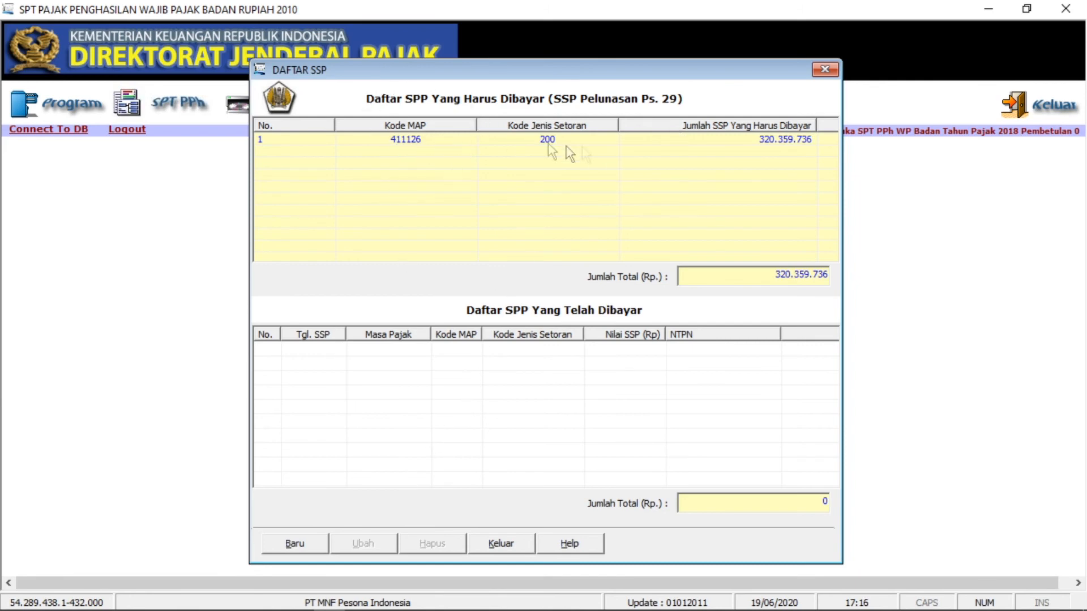
{"action": "left_click", "coordinate": [759, 141]}
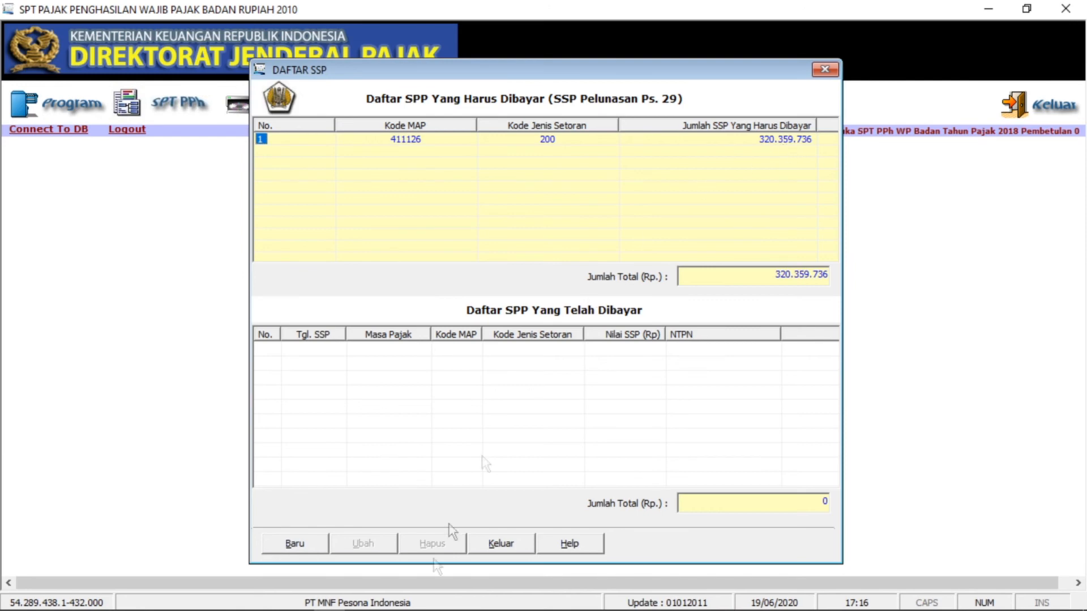
{"action": "left_click", "coordinate": [292, 543]}
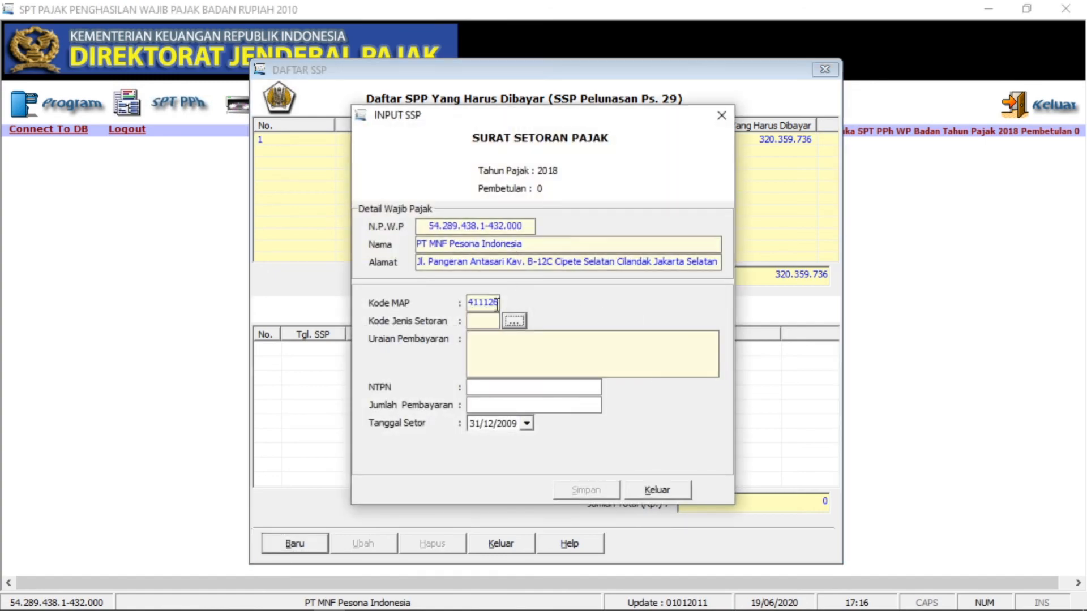
{"action": "left_click_drag", "start_coordinate": [513, 111], "coordinate": [553, 180]}
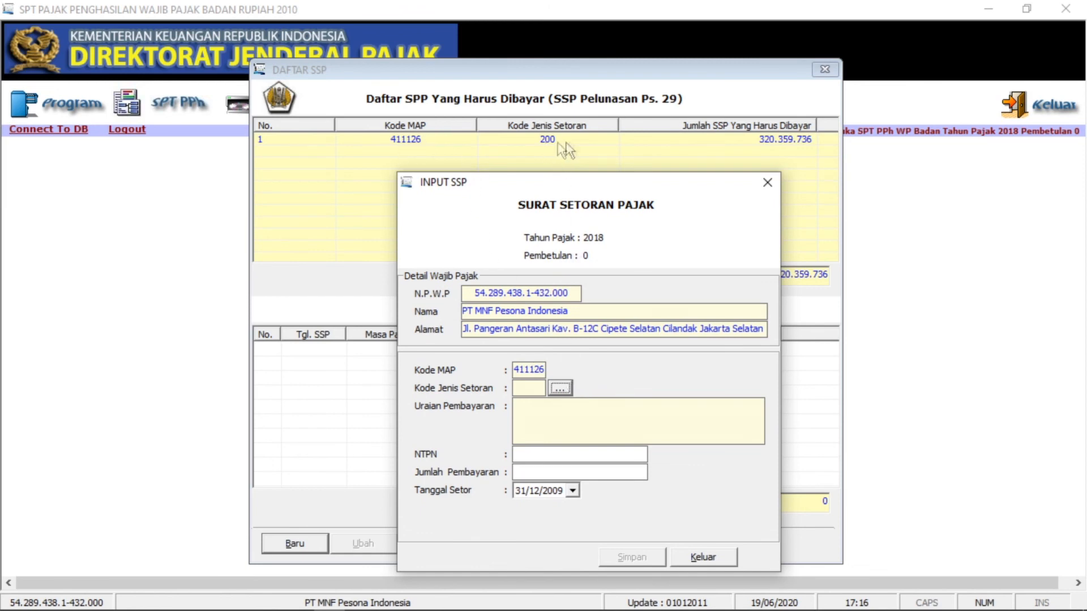
{"action": "left_click", "coordinate": [561, 388]}
{"action": "left_click", "coordinate": [550, 424]}
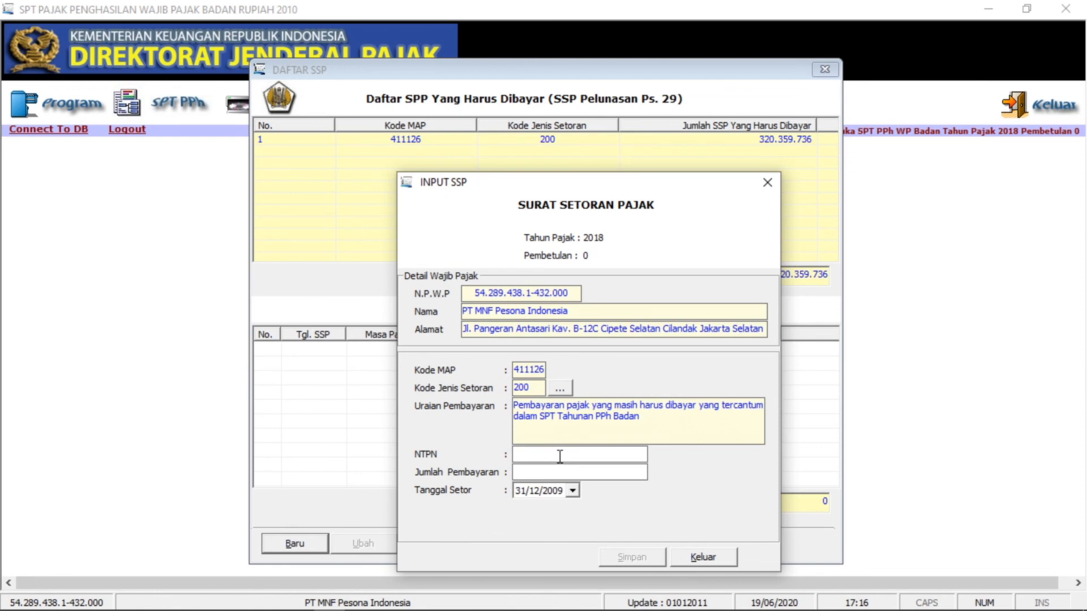
{"action": "left_click", "coordinate": [410, 603]}
{"action": "left_click", "coordinate": [526, 451]}
{"action": "type", "text": "123"}
{"action": "key", "text": "BackSpace"}
{"action": "key", "text": "BackSpace"}
{"action": "key", "text": "BackSpace"}
{"action": "mouse_move", "coordinate": [403, 604]}
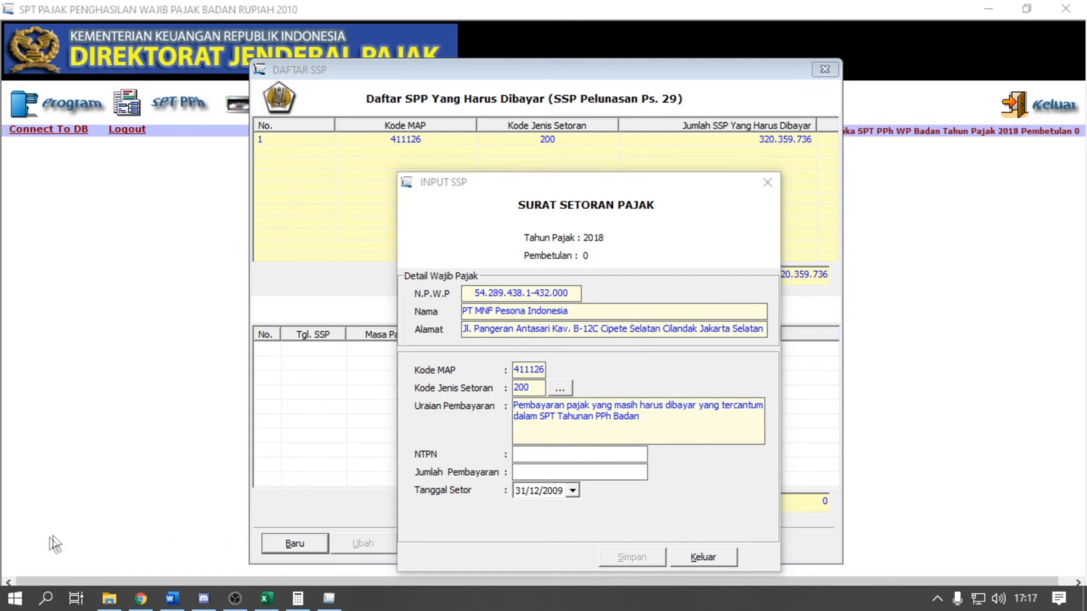
{"action": "left_click", "coordinate": [15, 599]}
- Launch Notepad and type a 16-character sample NTPN payment reference code
{"action": "type", "text": "notepad"}
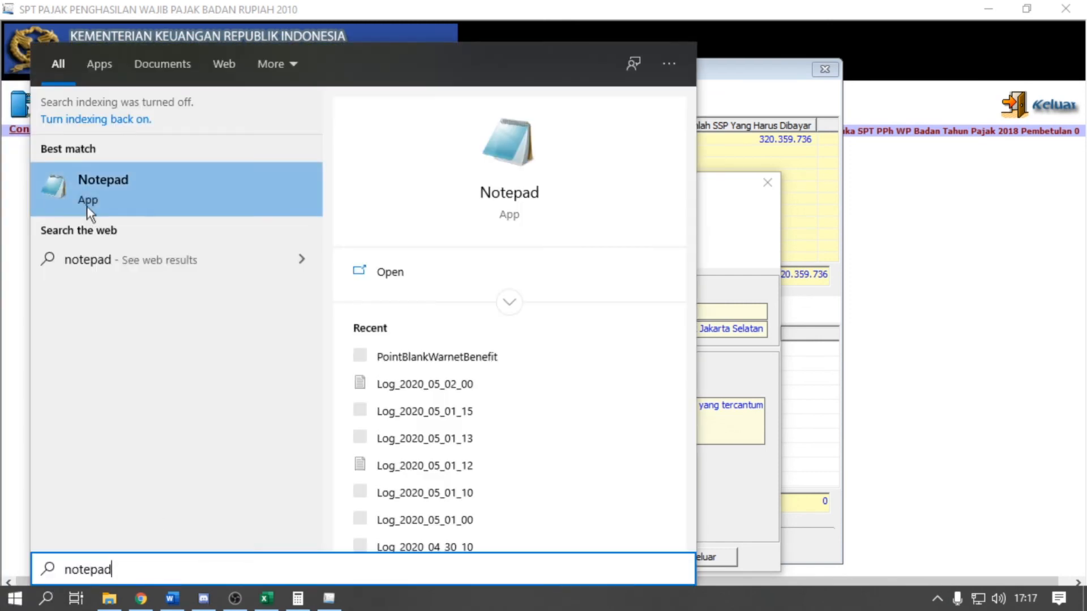
{"action": "left_click", "coordinate": [90, 211]}
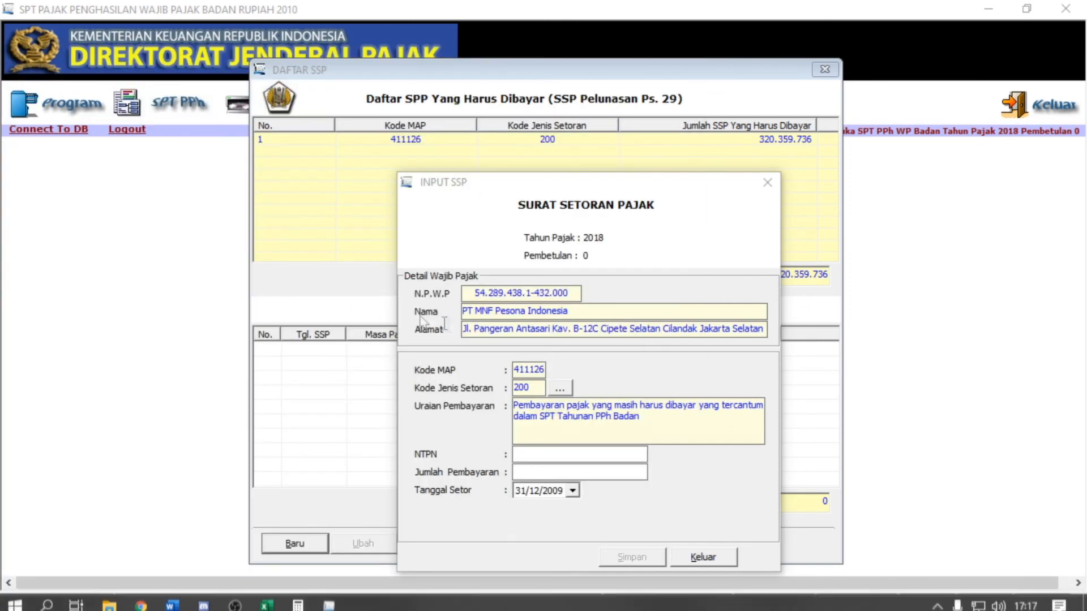
{"action": "left_click_drag", "start_coordinate": [684, 173], "coordinate": [789, 163]}
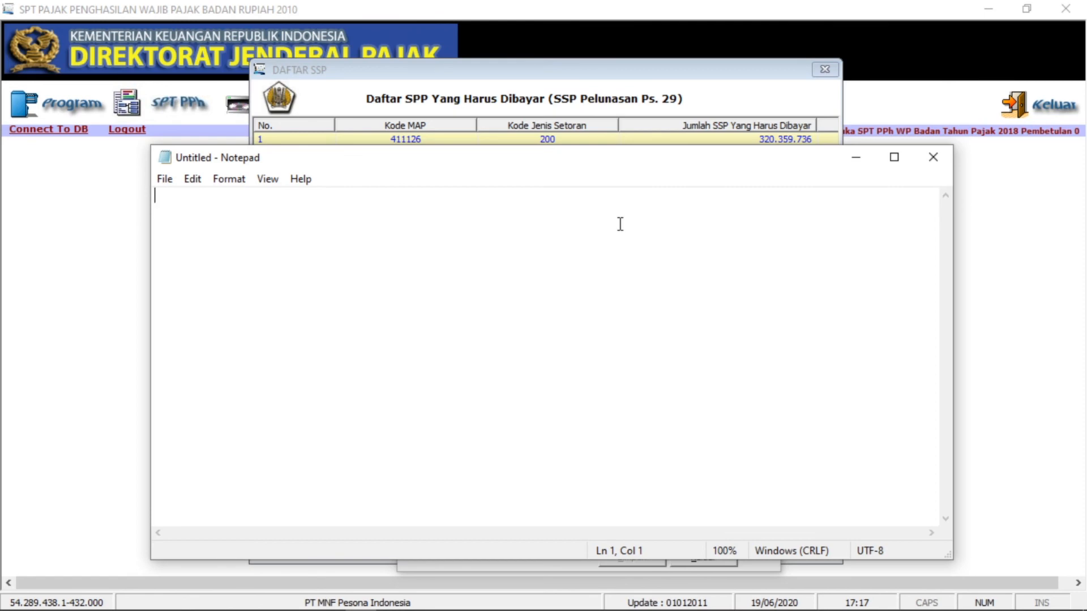
{"action": "type", "text": "ABC"}
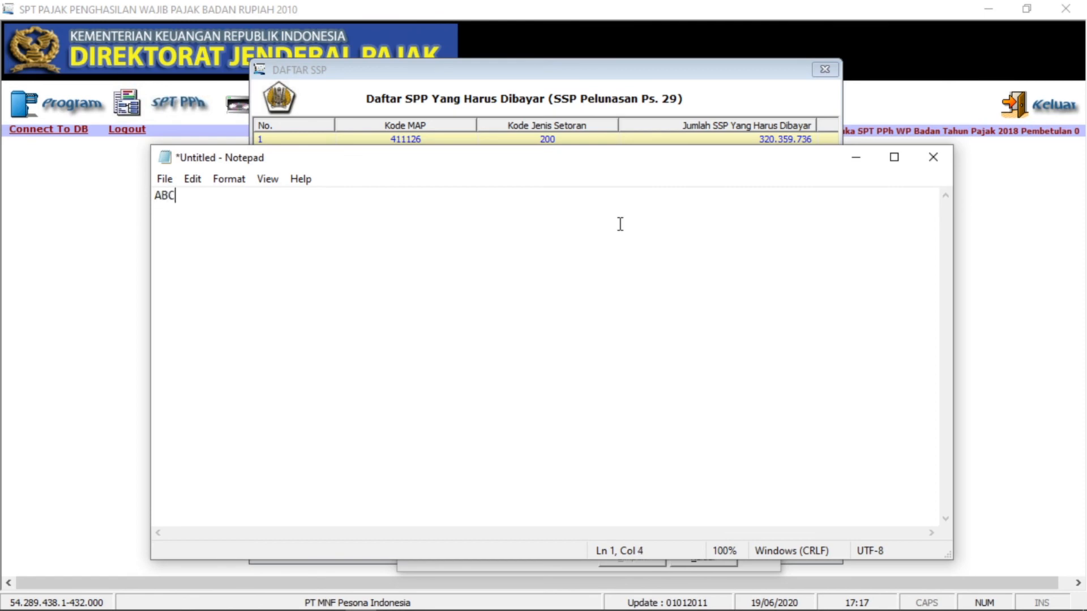
{"action": "type", "text": "D1234EFGH4321"}
- Copy the NTPN code to the clipboard and minimise Notepad to reveal the SSP form
{"action": "key", "text": "ctrl+a"}
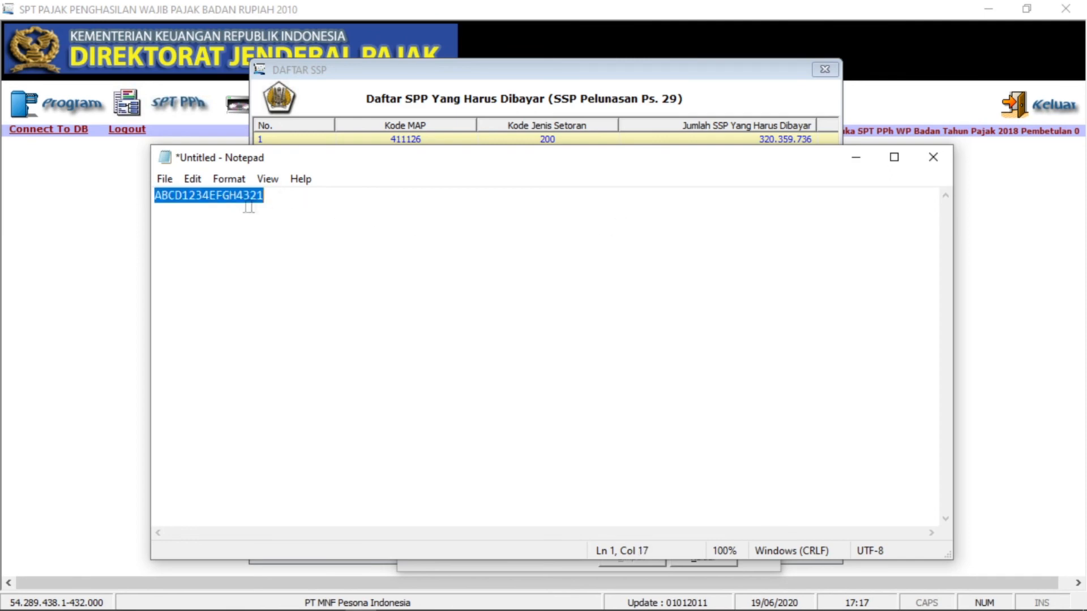
{"action": "left_click", "coordinate": [249, 208]}
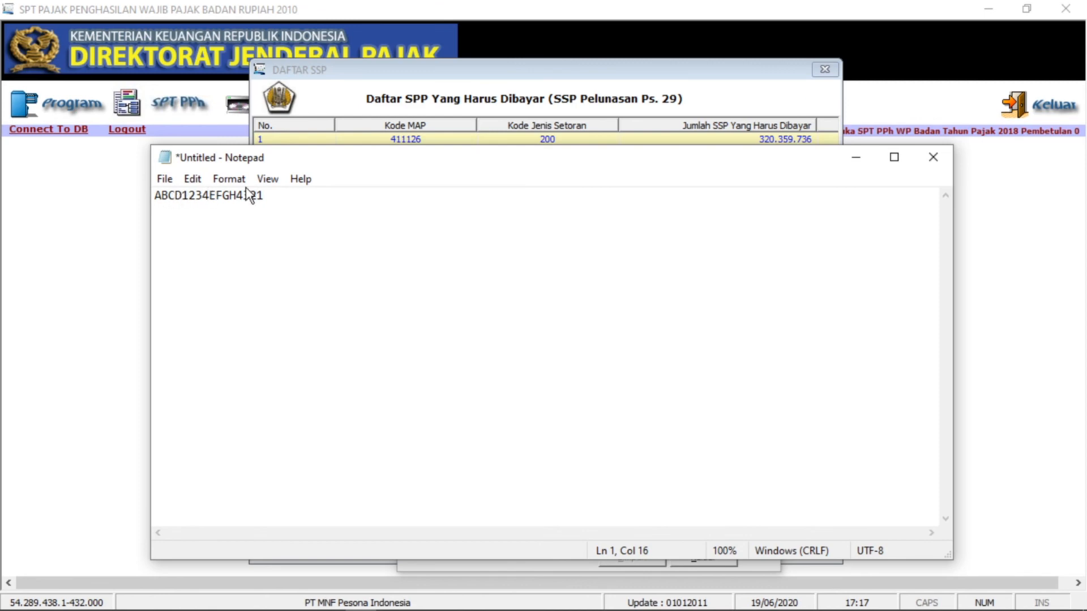
{"action": "left_click", "coordinate": [264, 195]}
{"action": "double_click", "coordinate": [189, 198]}
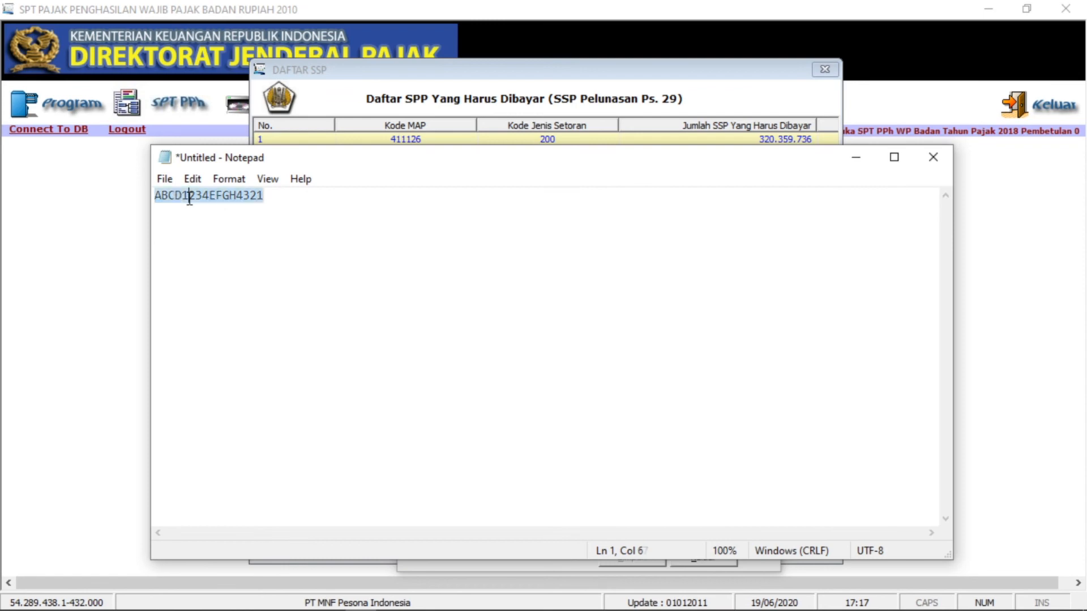
{"action": "right_click", "coordinate": [190, 199]}
{"action": "left_click", "coordinate": [227, 247]}
{"action": "left_click", "coordinate": [855, 156]}
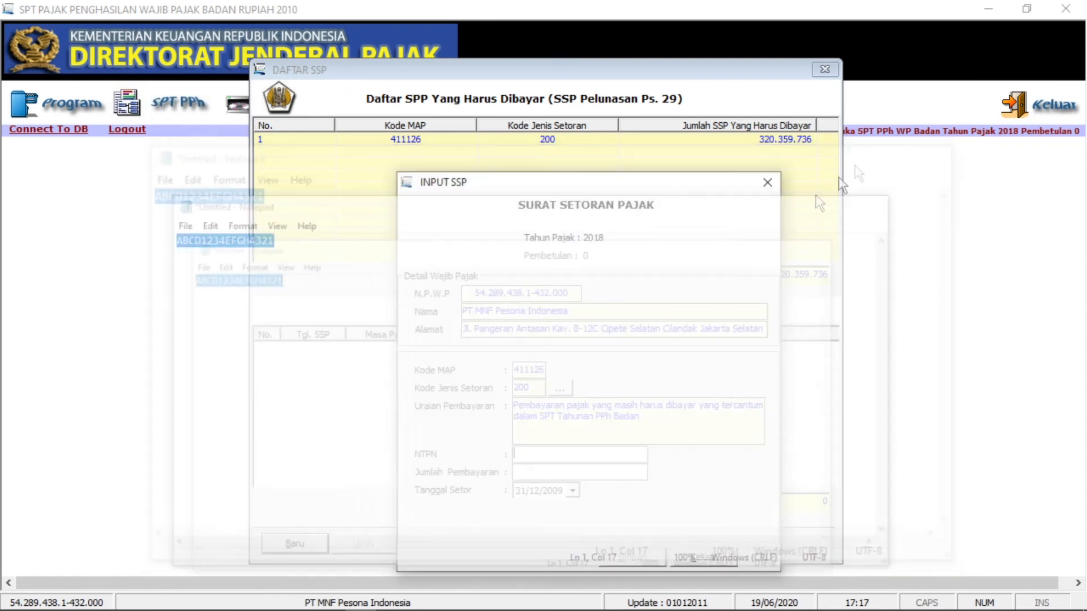
- Paste the copied NTPN and enter 320359736 as Jumlah Pembayaran
{"action": "right_click", "coordinate": [544, 451]}
{"action": "left_click", "coordinate": [583, 289]}
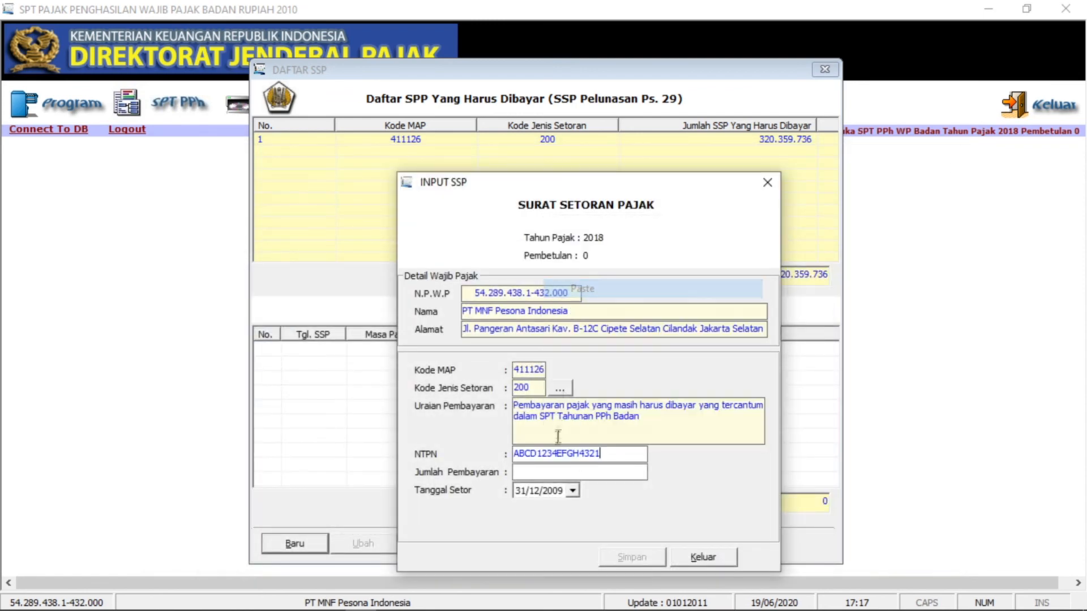
{"action": "left_click", "coordinate": [556, 470]}
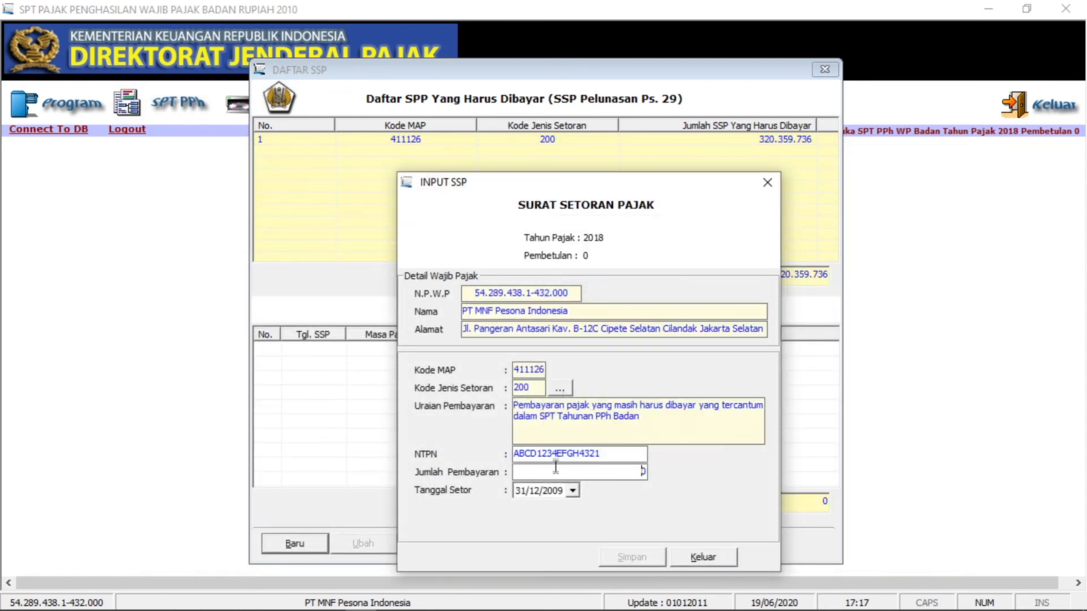
{"action": "double_click", "coordinate": [599, 460]}
{"action": "left_click", "coordinate": [601, 472]}
{"action": "left_click_drag", "start_coordinate": [617, 187], "coordinate": [605, 189]}
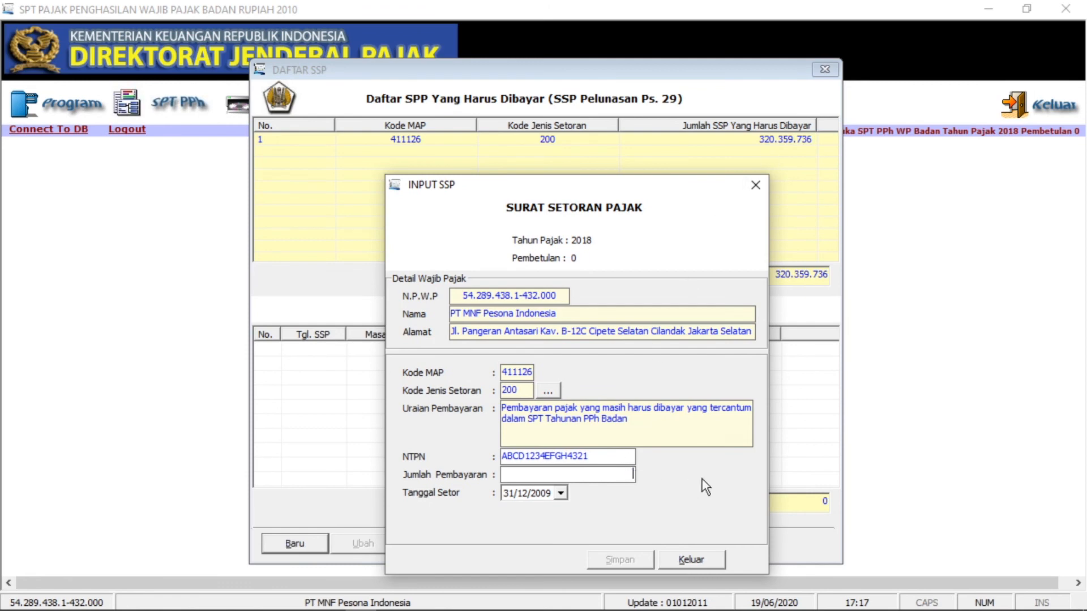
{"action": "type", "text": "320359736"}
{"action": "key", "text": "shift+Tab"}
{"action": "key", "text": "Tab"}
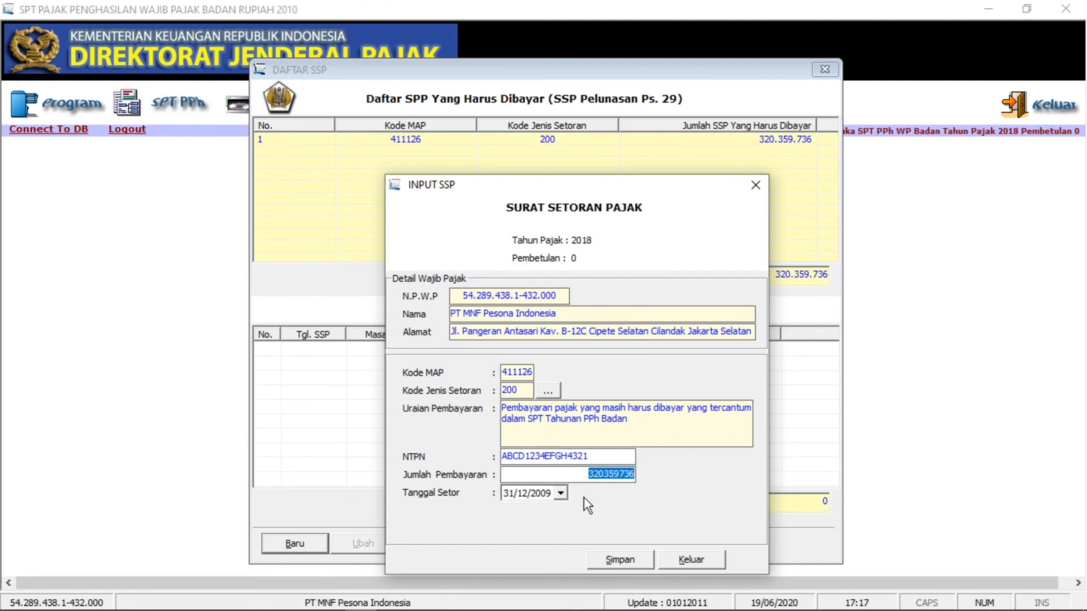
- Set Tanggal Setor to 30/04/2019 using the calendar picker
{"action": "left_click", "coordinate": [561, 494]}
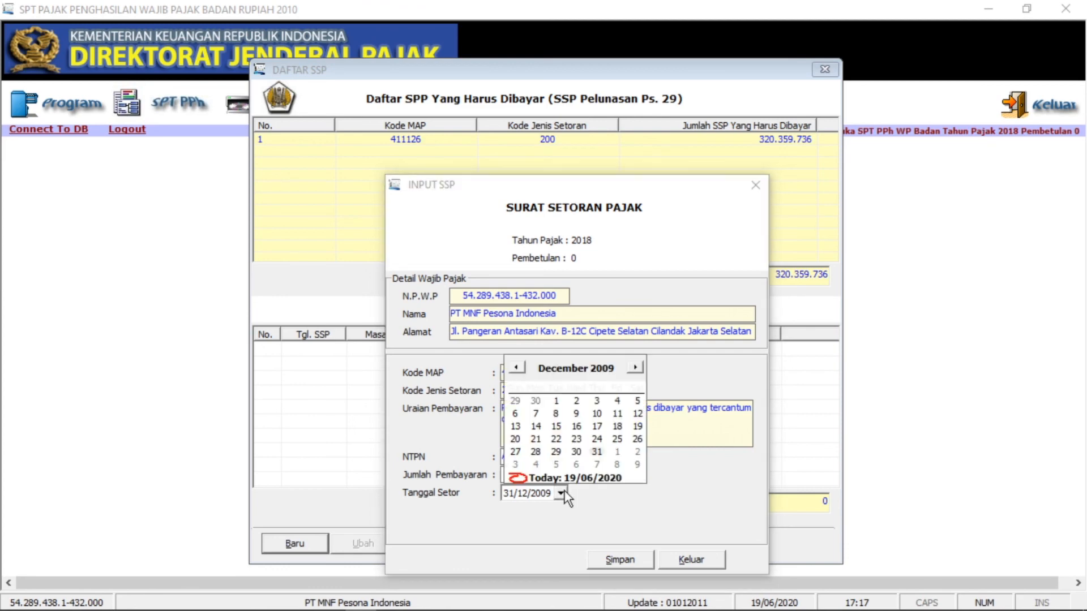
{"action": "left_click", "coordinate": [606, 370]}
{"action": "left_click", "coordinate": [627, 361]}
{"action": "left_click", "coordinate": [627, 361]}
{"action": "left_click", "coordinate": [627, 361]}
{"action": "left_click", "coordinate": [627, 361]}
{"action": "left_click", "coordinate": [628, 361]}
{"action": "left_click", "coordinate": [627, 361]}
{"action": "left_click", "coordinate": [628, 361]}
{"action": "left_click", "coordinate": [627, 361]}
{"action": "left_click", "coordinate": [627, 361]}
{"action": "left_click", "coordinate": [627, 362]}
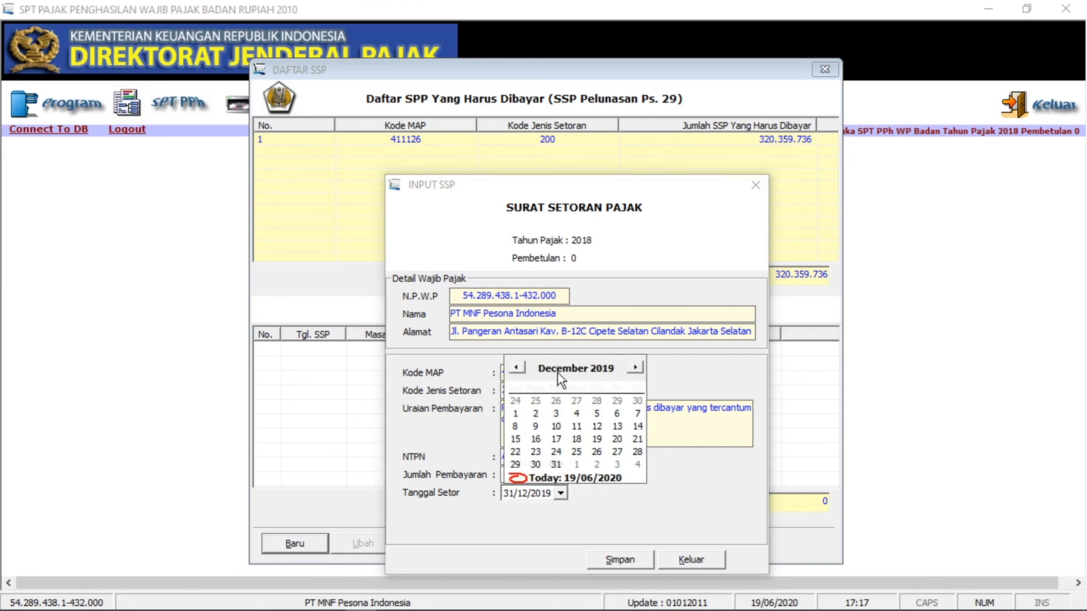
{"action": "left_click", "coordinate": [524, 368]}
{"action": "left_click", "coordinate": [524, 369]}
{"action": "left_click", "coordinate": [524, 368]}
{"action": "left_click", "coordinate": [524, 369]}
{"action": "left_click", "coordinate": [524, 368]}
{"action": "left_click", "coordinate": [524, 368]}
{"action": "left_click", "coordinate": [524, 369]}
{"action": "left_click", "coordinate": [524, 368]}
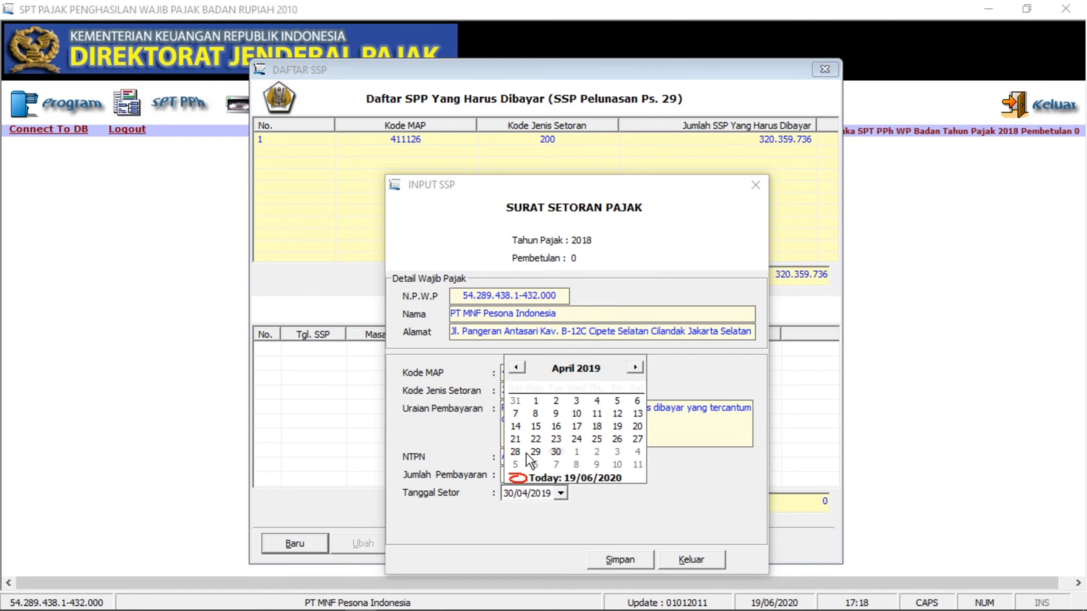
{"action": "left_click", "coordinate": [556, 452]}
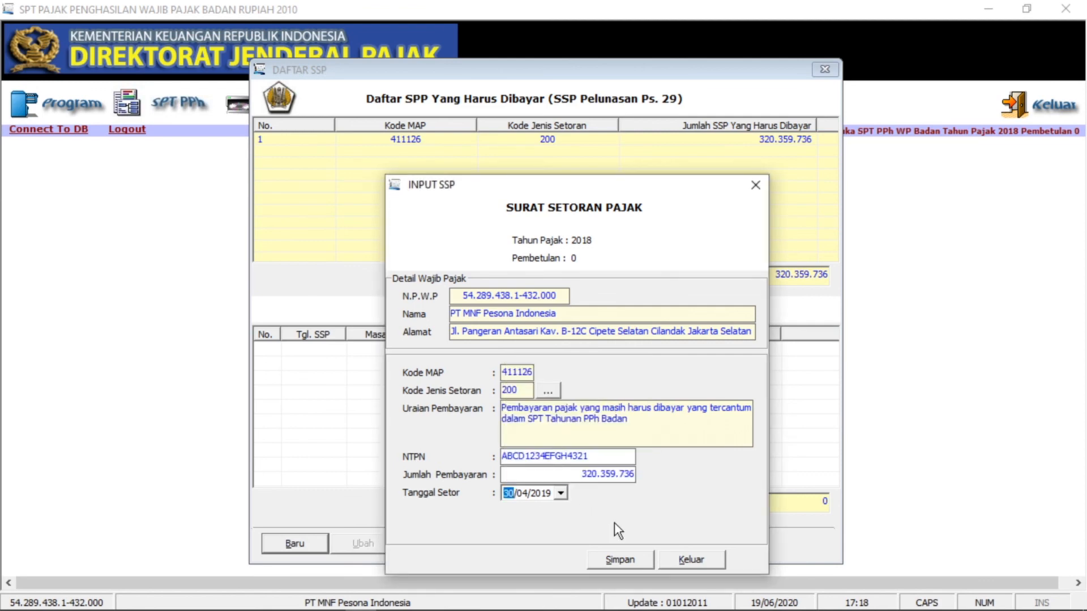
{"action": "left_click", "coordinate": [613, 560]}
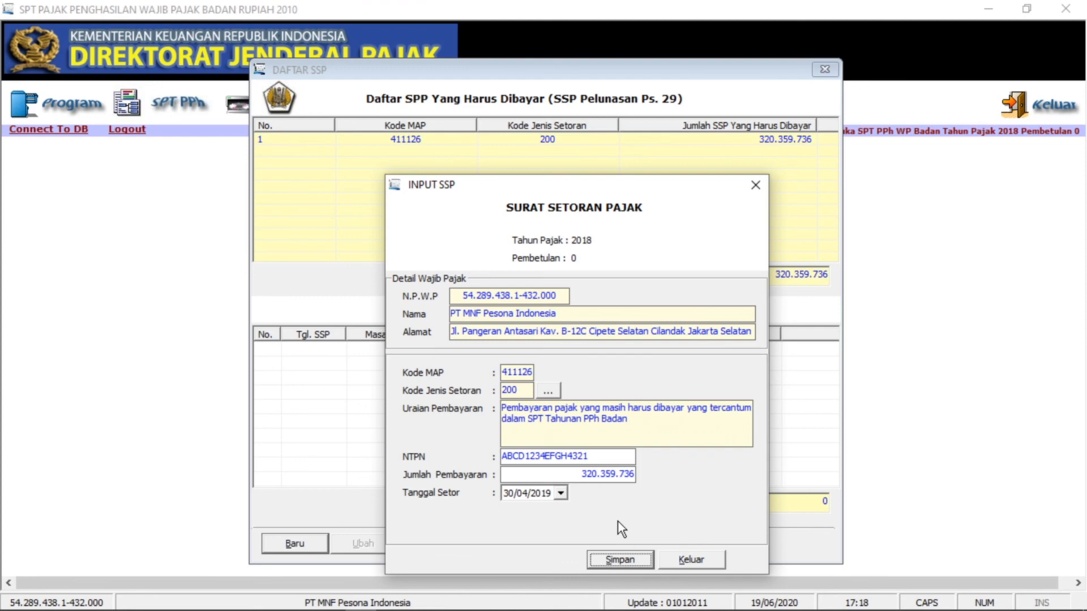
- Recheck the NTPN and amount, then save the SSP record and accept a new blank entry
{"action": "left_click", "coordinate": [628, 478]}
{"action": "left_click", "coordinate": [593, 463]}
{"action": "left_click", "coordinate": [599, 475]}
{"action": "left_click", "coordinate": [595, 461]}
{"action": "left_click", "coordinate": [600, 476]}
{"action": "left_click", "coordinate": [610, 458]}
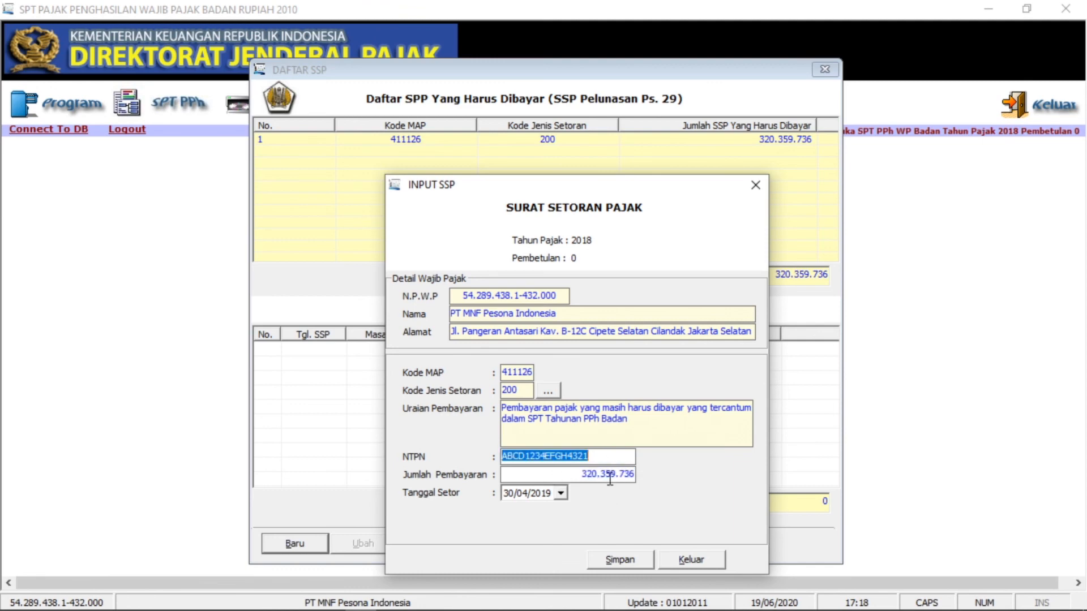
{"action": "left_click", "coordinate": [617, 559]}
{"action": "left_click", "coordinate": [581, 369]}
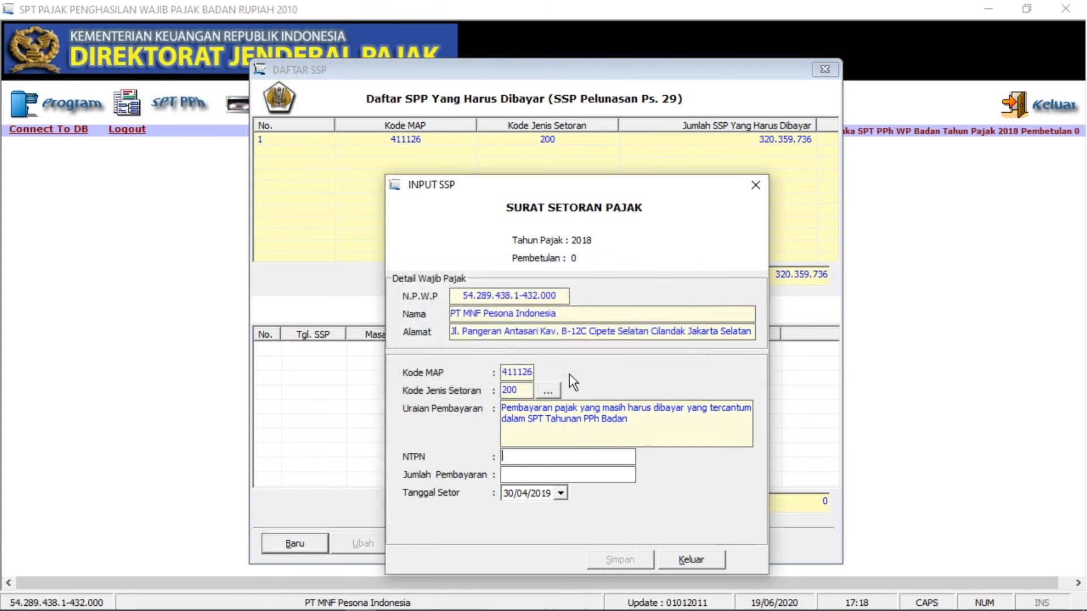
- Close INPUT SSP, verify the 320.359.736 row in the paid list, and close DAFTAR SSP
{"action": "left_click", "coordinate": [746, 188]}
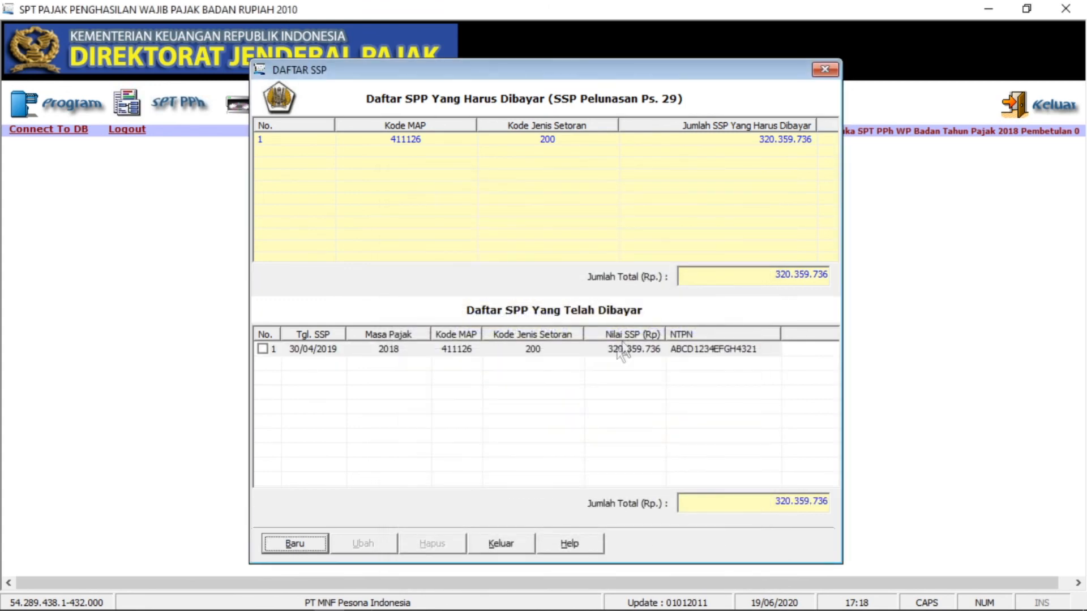
{"action": "left_click", "coordinate": [623, 348]}
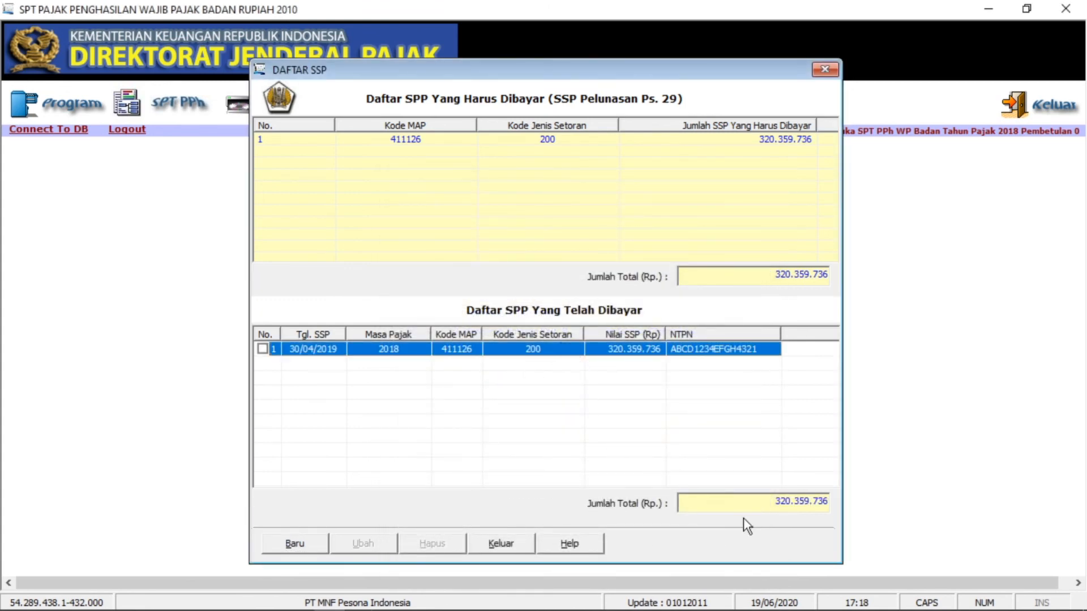
{"action": "left_click", "coordinate": [742, 503]}
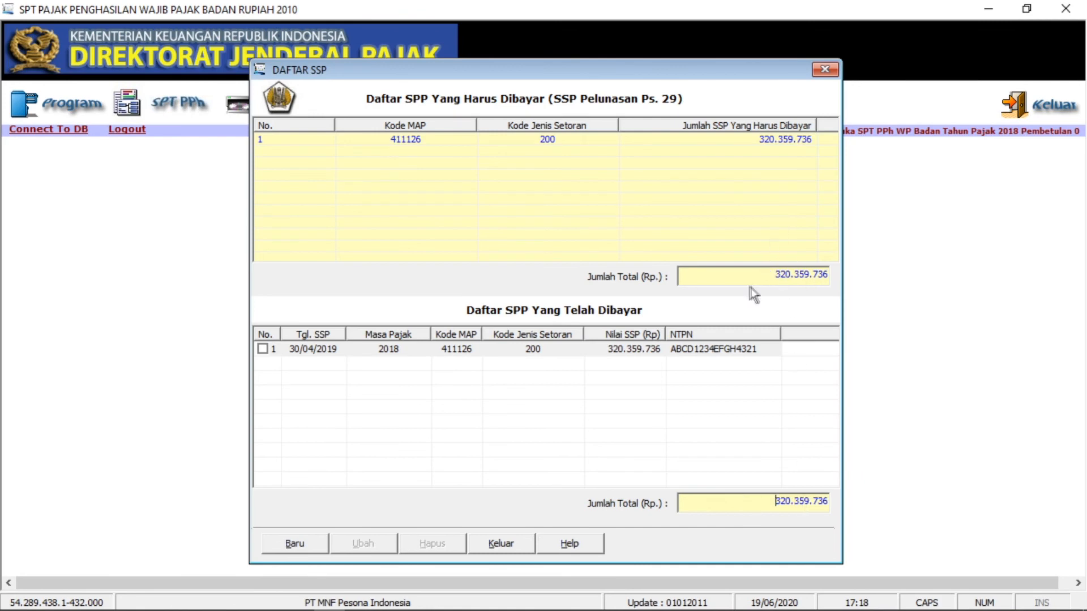
{"action": "left_click", "coordinate": [825, 70]}
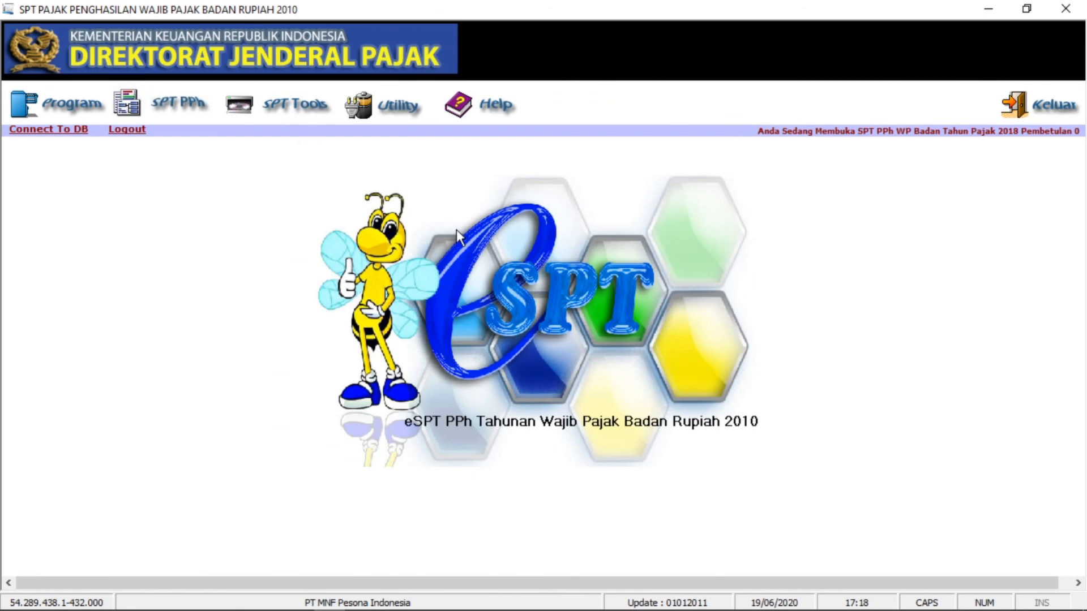